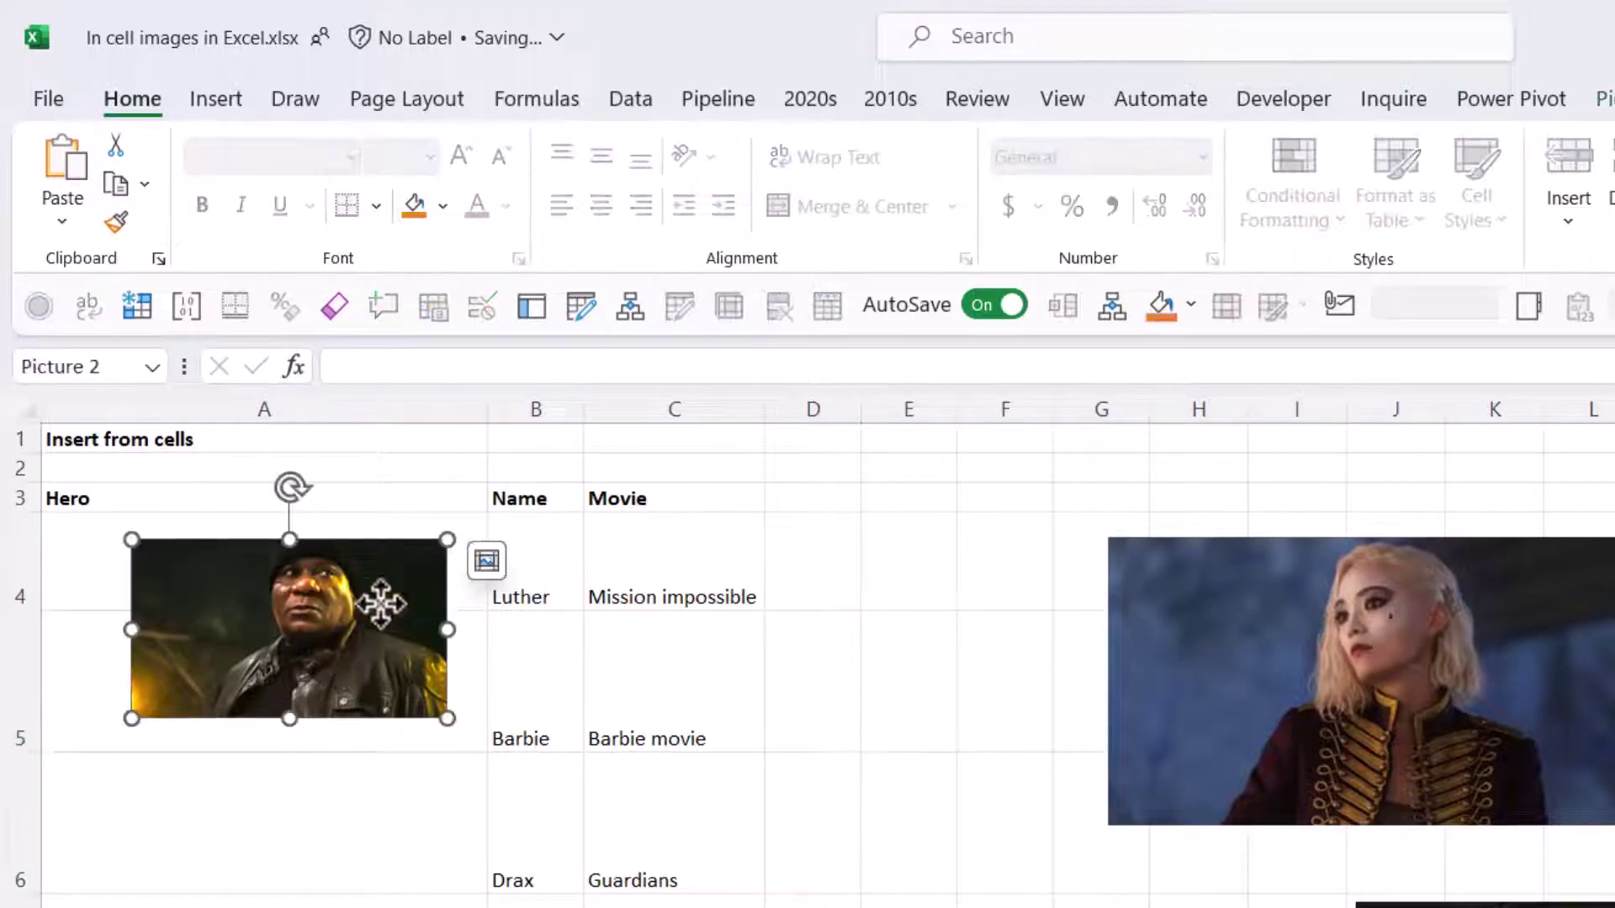
# - Place the Luther photo in A4, then insert Barbie.jpg through White widow.jpg as in-cell pictures from A5 down
pyautogui.click(485, 563)
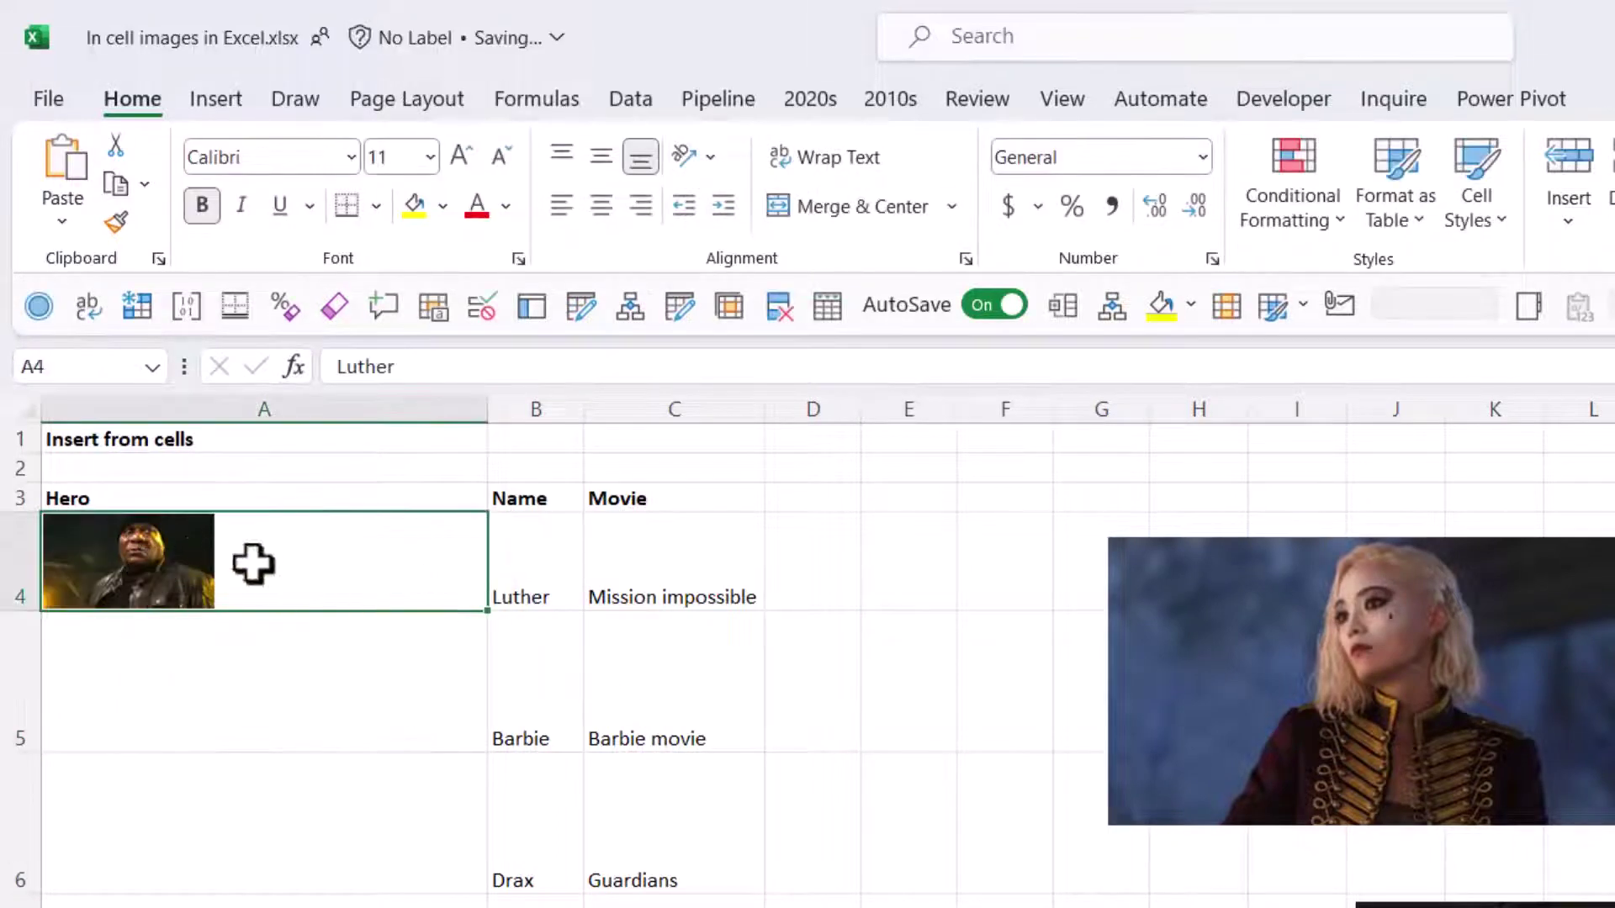
pyautogui.click(319, 656)
pyautogui.click(229, 103)
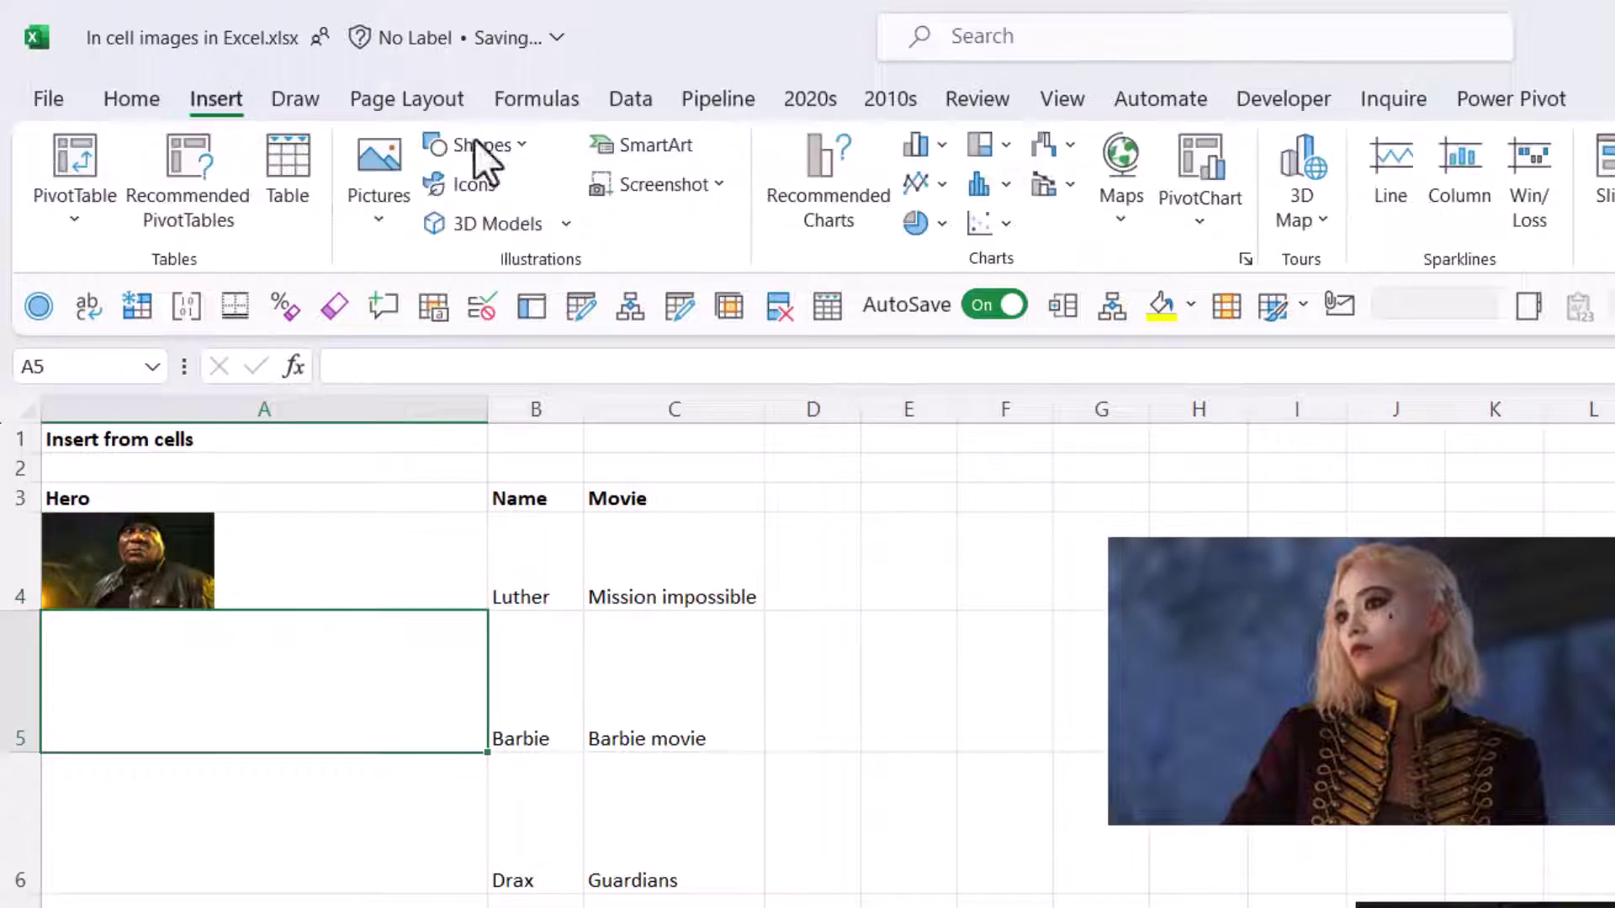
pyautogui.click(403, 195)
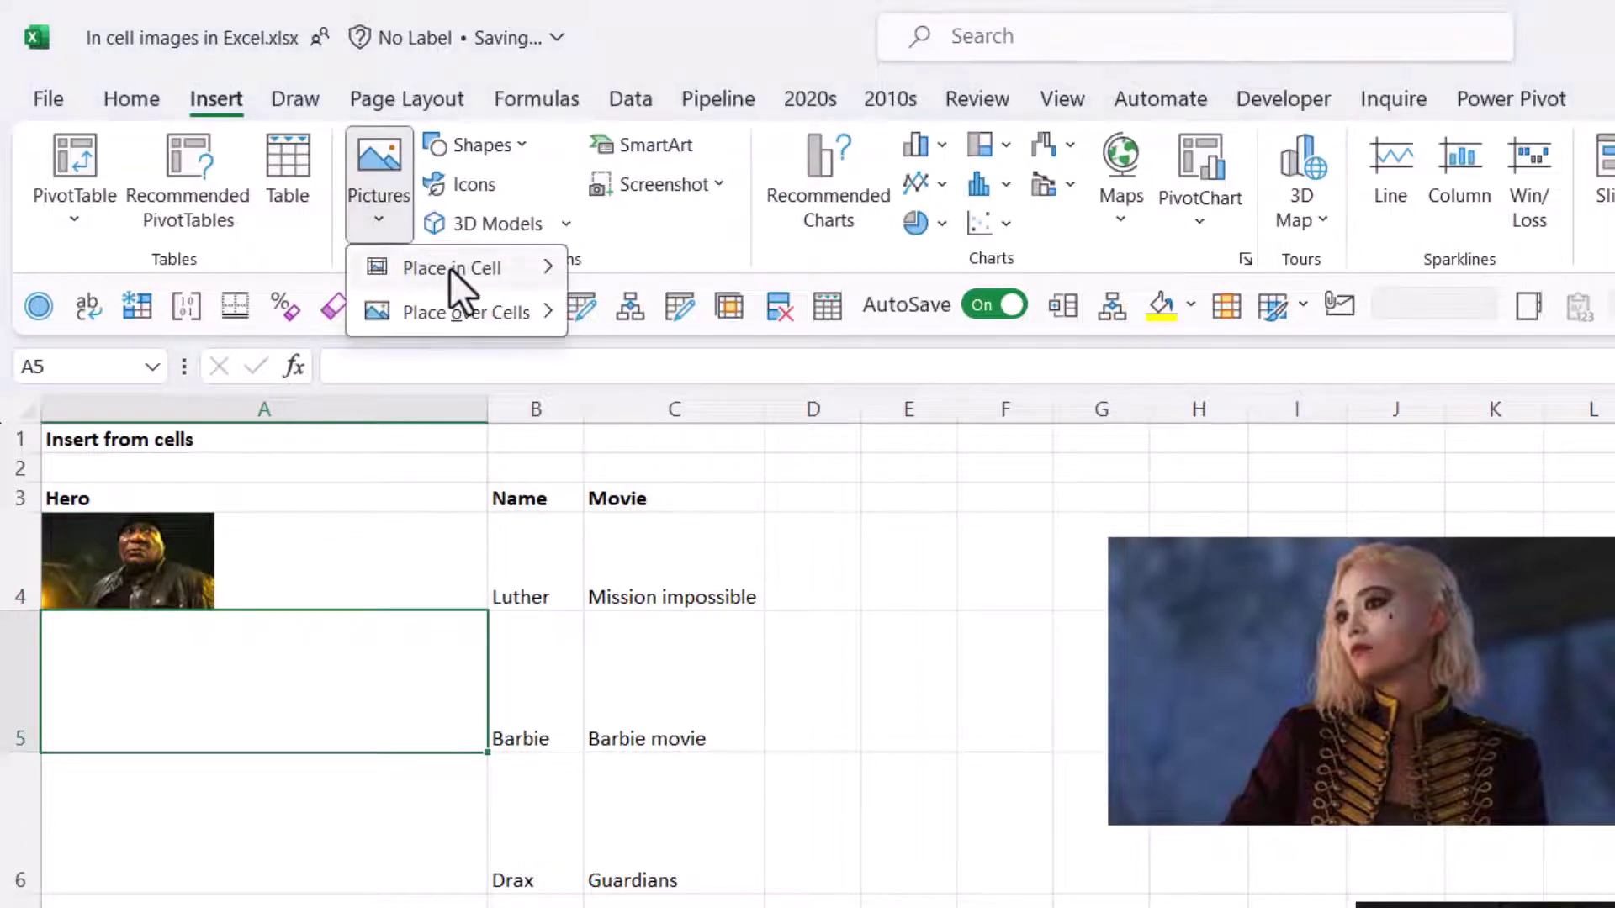
pyautogui.moveTo(471, 268)
pyautogui.click(678, 320)
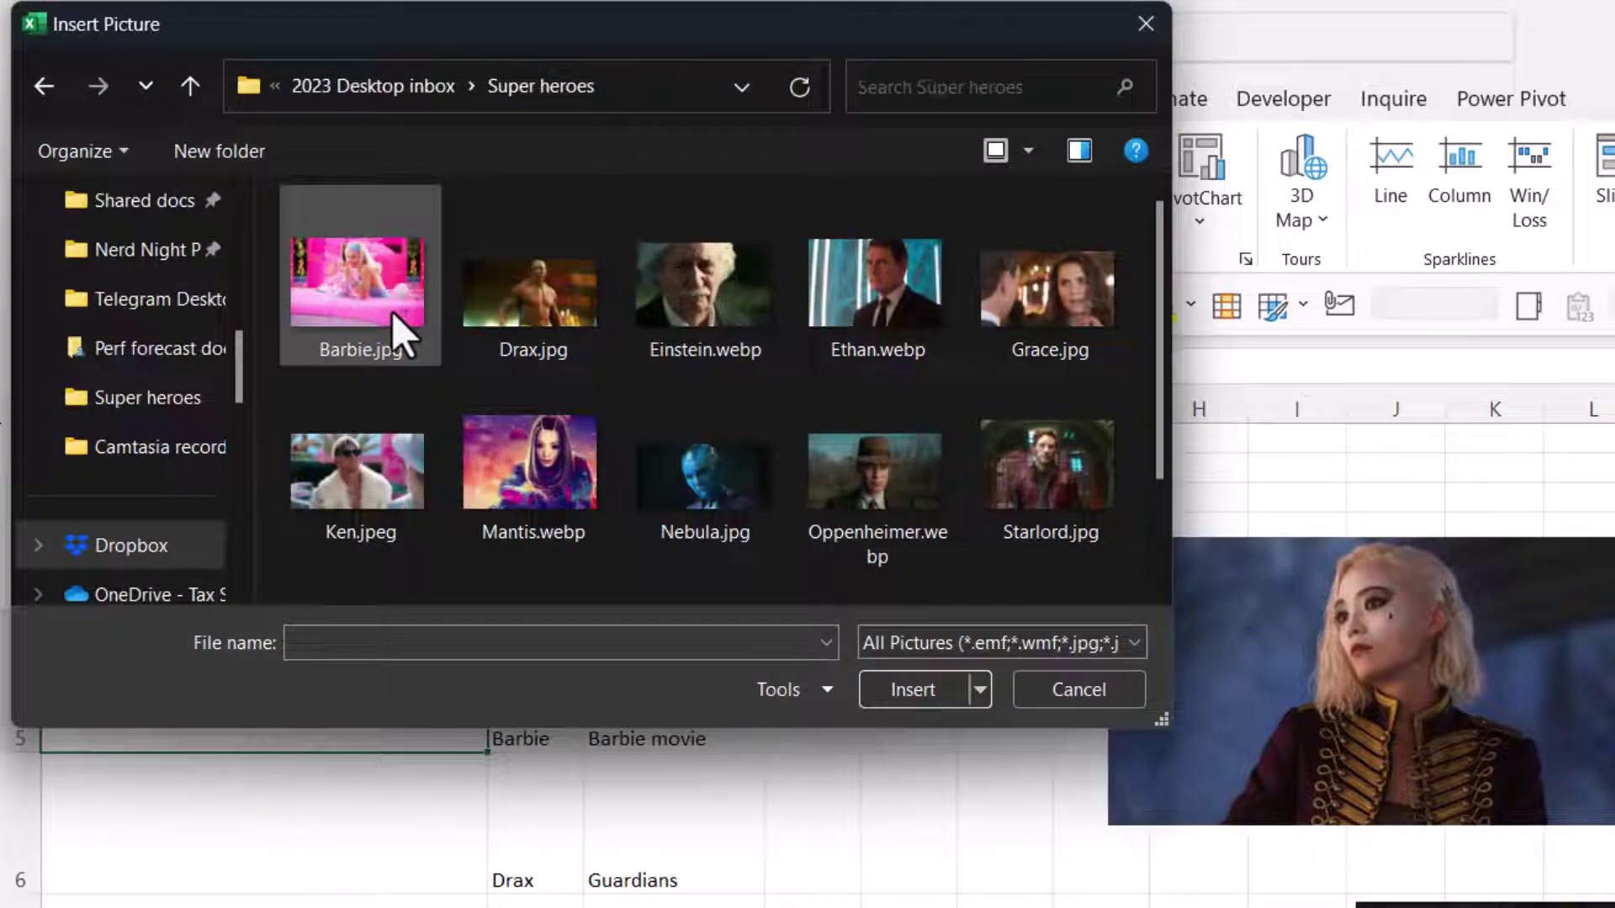
pyautogui.click(391, 323)
pyautogui.scroll(-2, 587, 389)
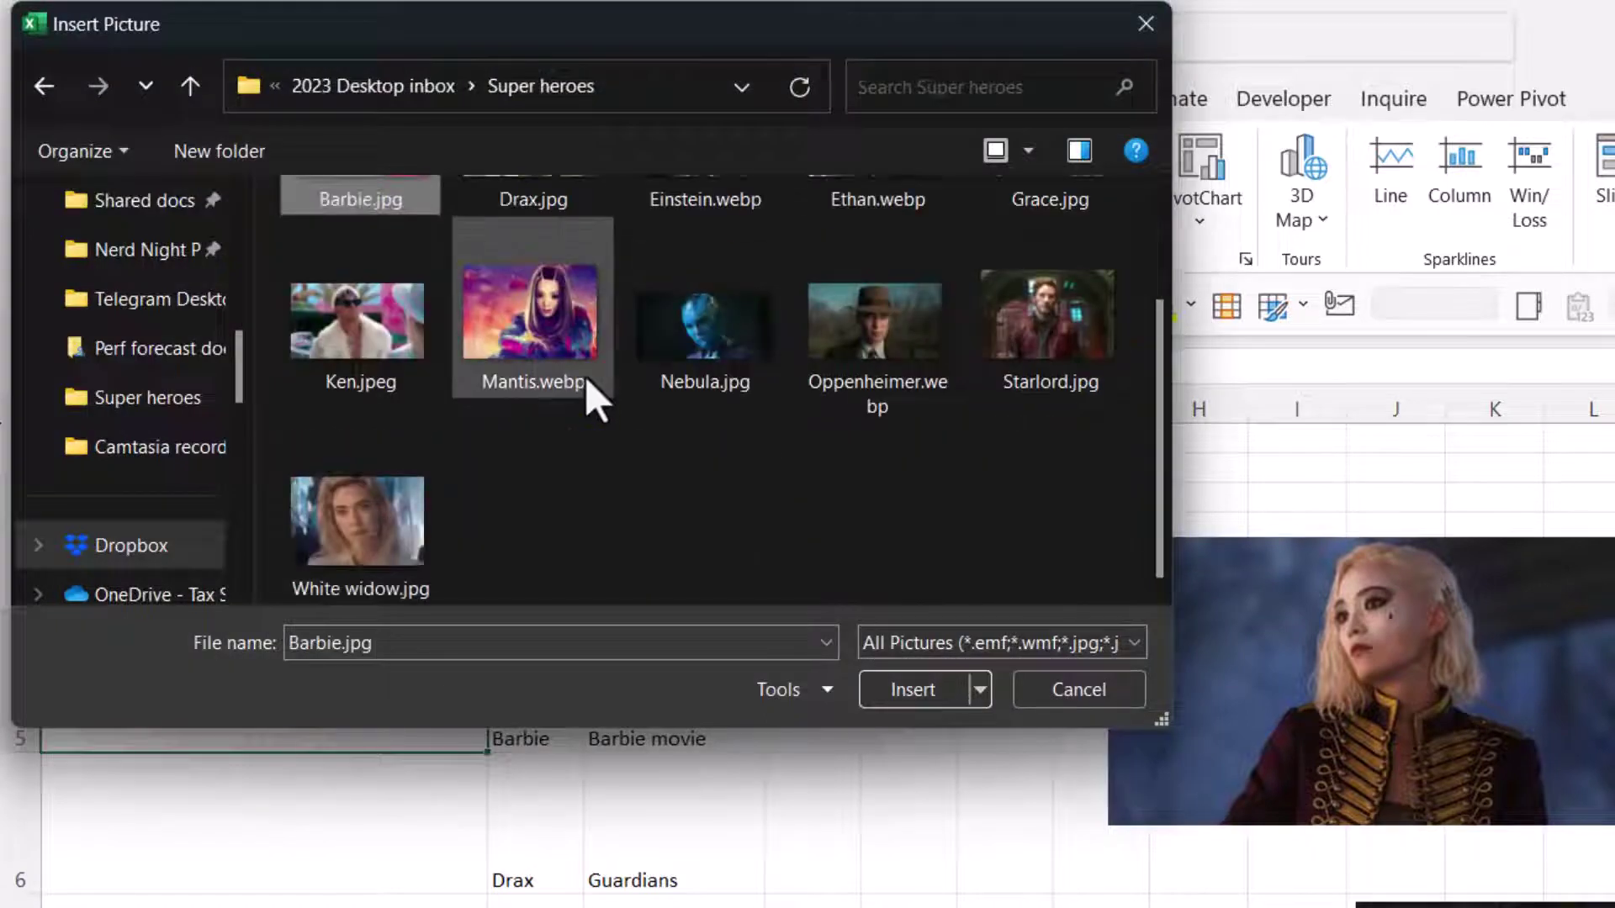
pyautogui.keyDown('shift'); pyautogui.click(424, 517); pyautogui.keyUp('shift')
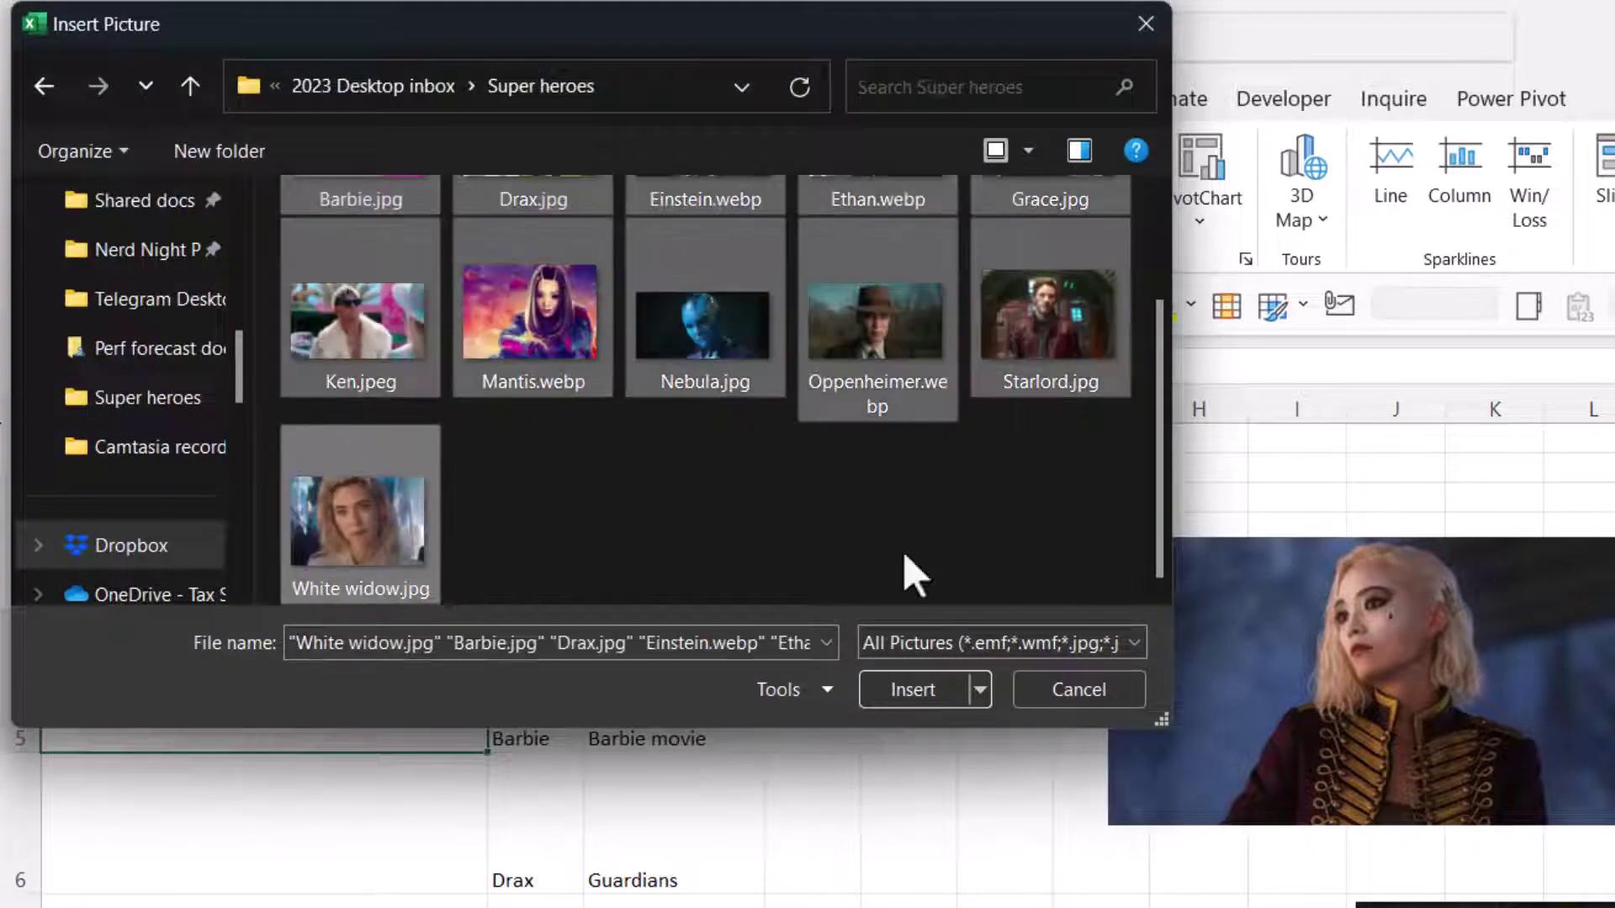
pyautogui.click(925, 705)
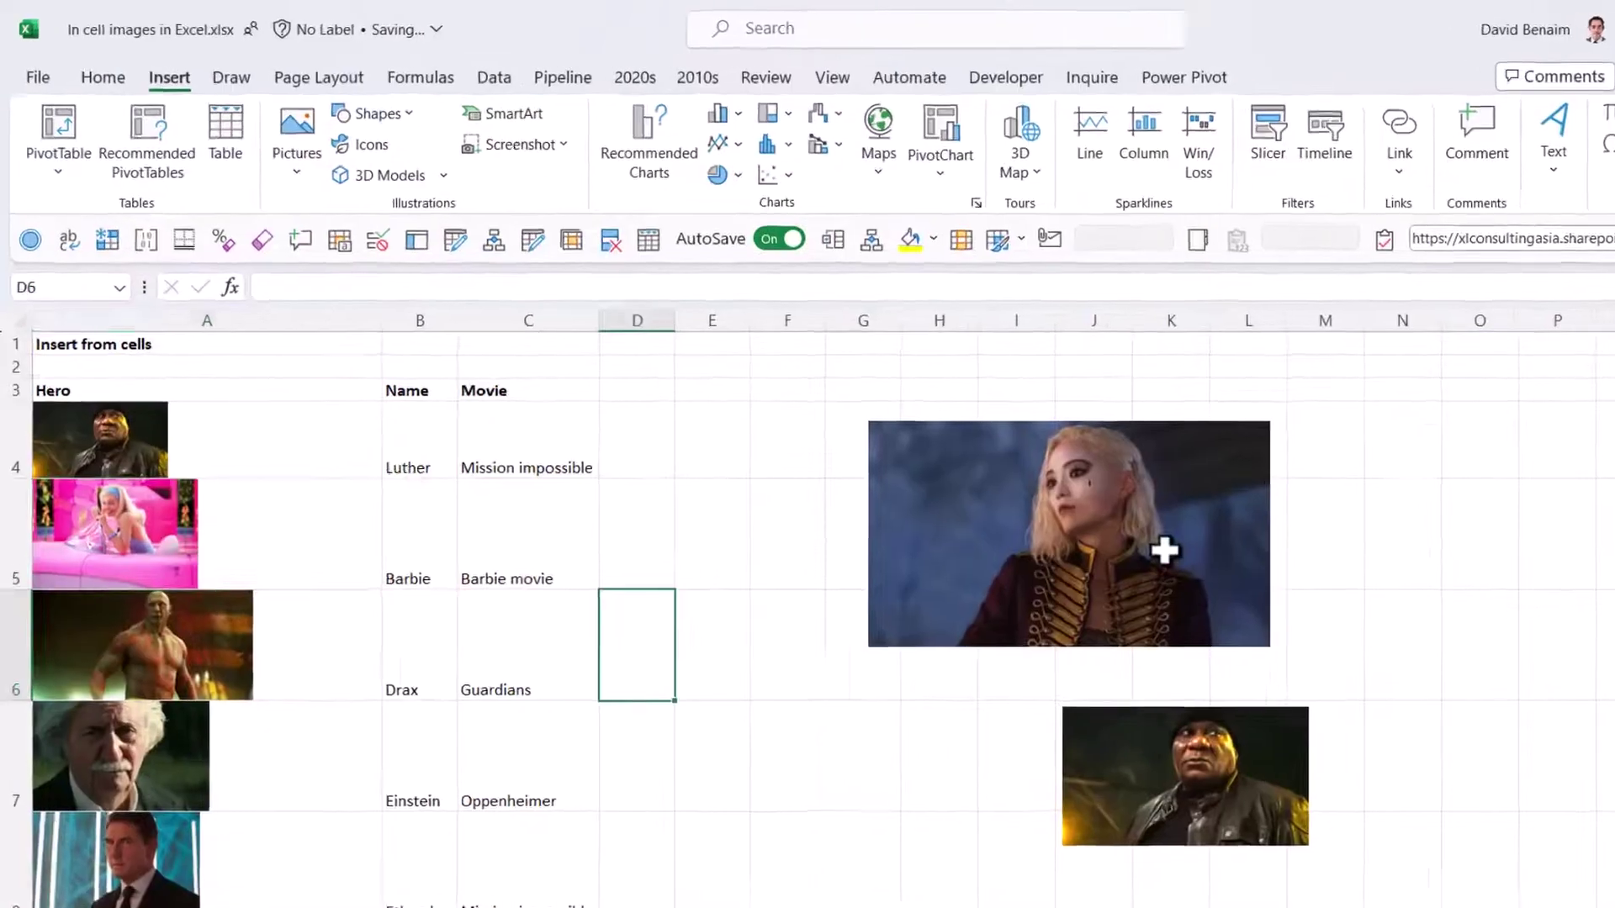
# - Drag the Luther photo beside the table, trying and undoing Place in Cell at C3 and D4
pyautogui.click(1015, 476)
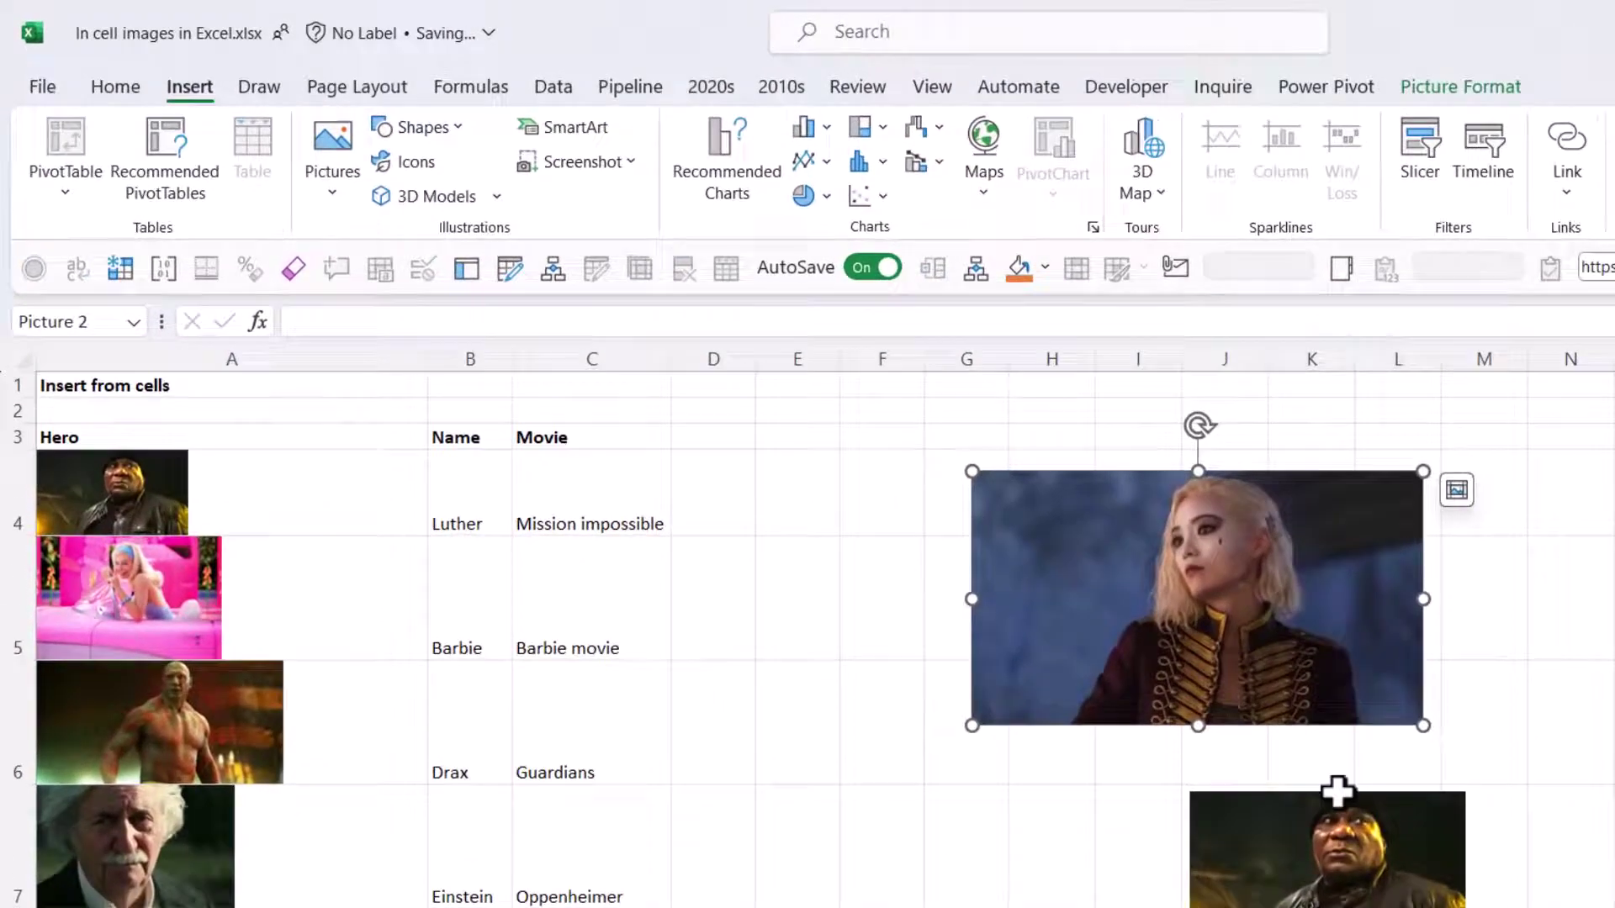
pyautogui.moveTo(1037, 647); pyautogui.dragTo(463, 410)
pyautogui.moveTo(622, 550); pyautogui.dragTo(715, 500)
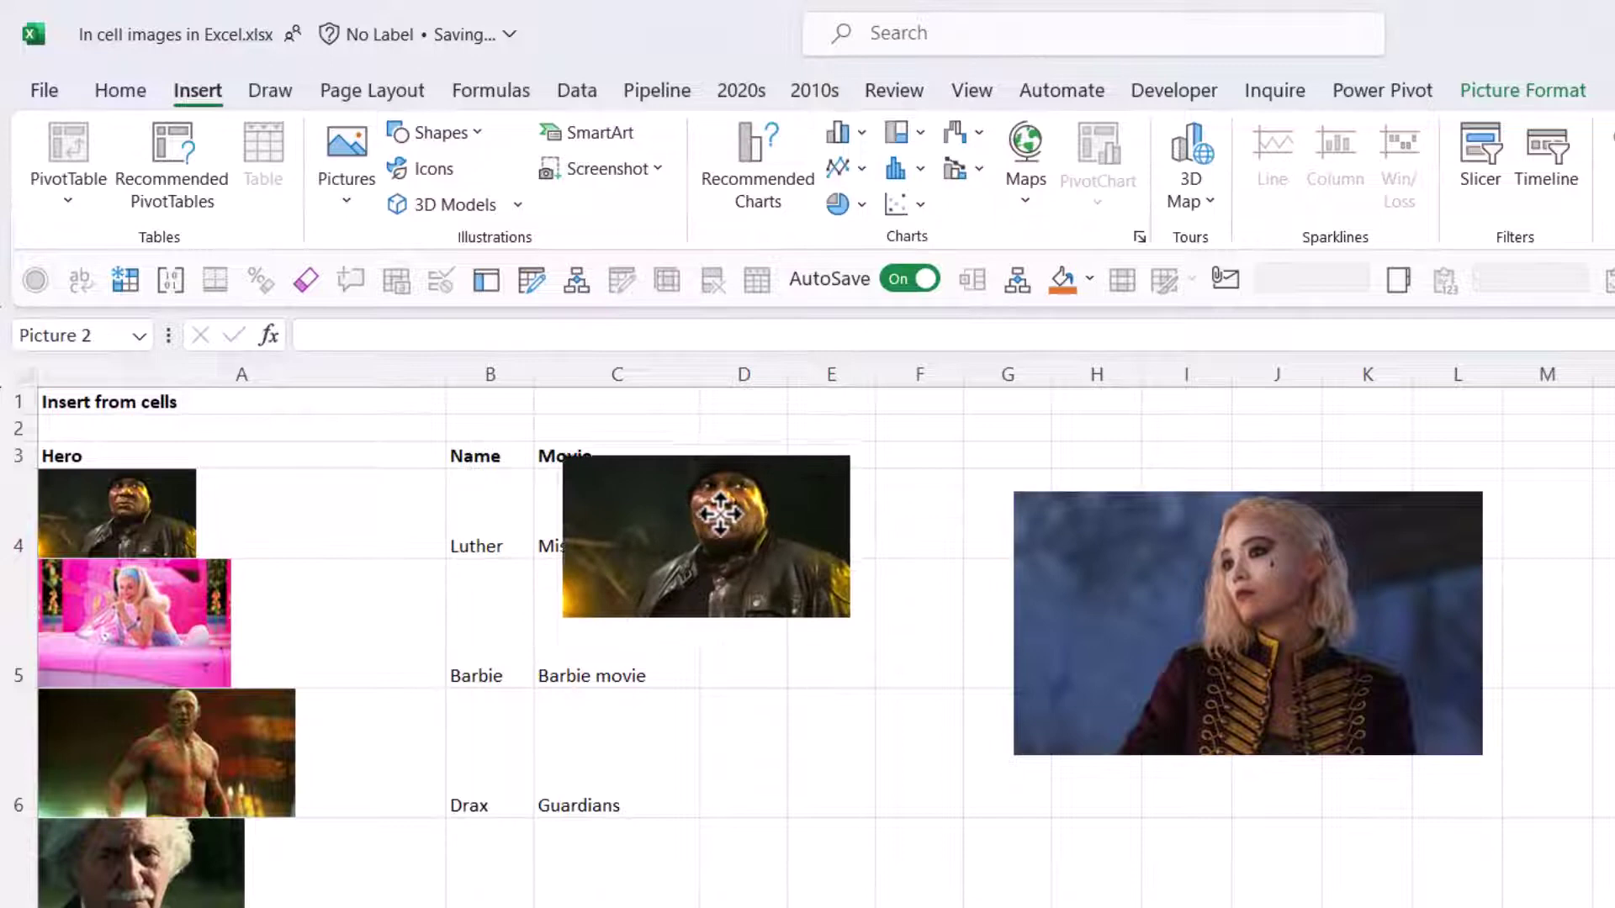
pyautogui.click(890, 473)
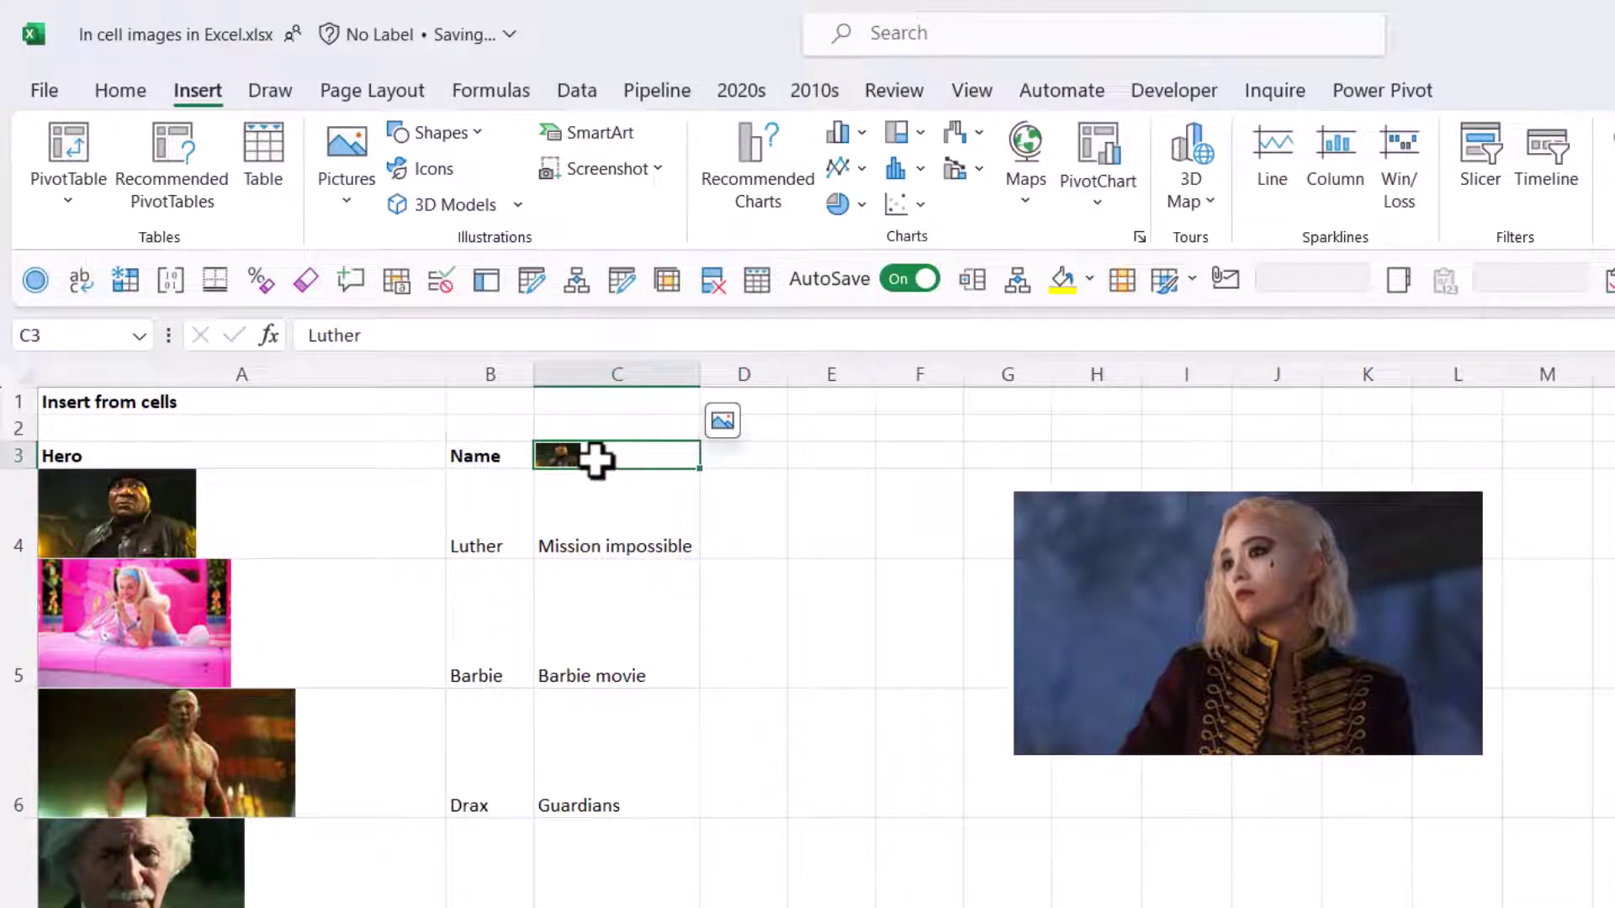
pyautogui.hotkey('ctrl', 'z')
pyautogui.moveTo(688, 545); pyautogui.dragTo(883, 616)
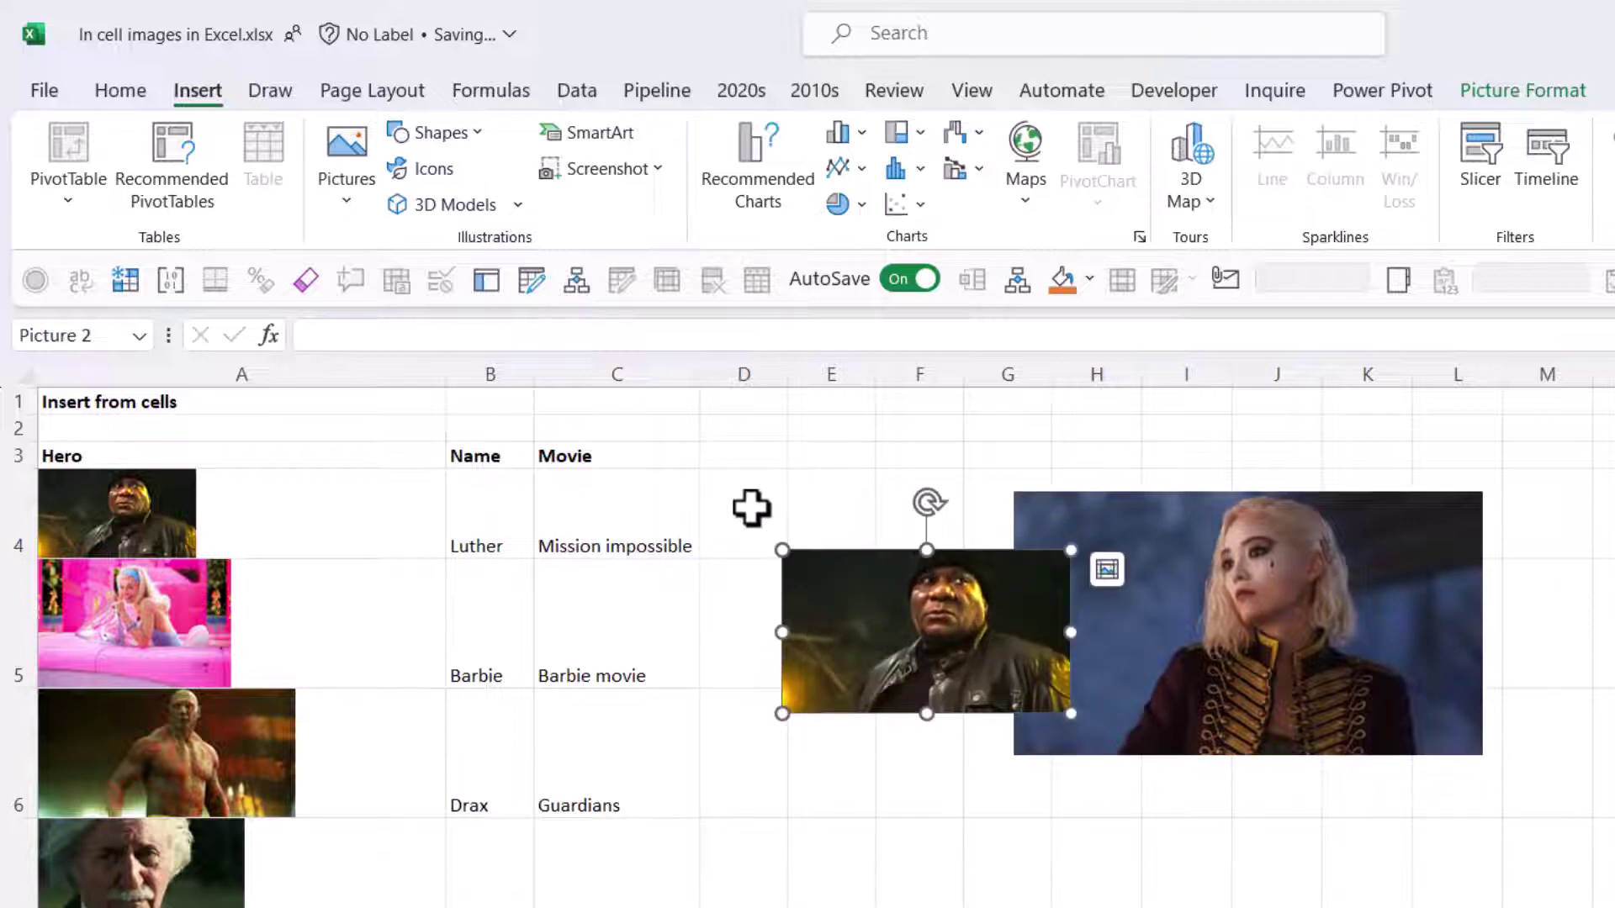
pyautogui.click(1107, 570)
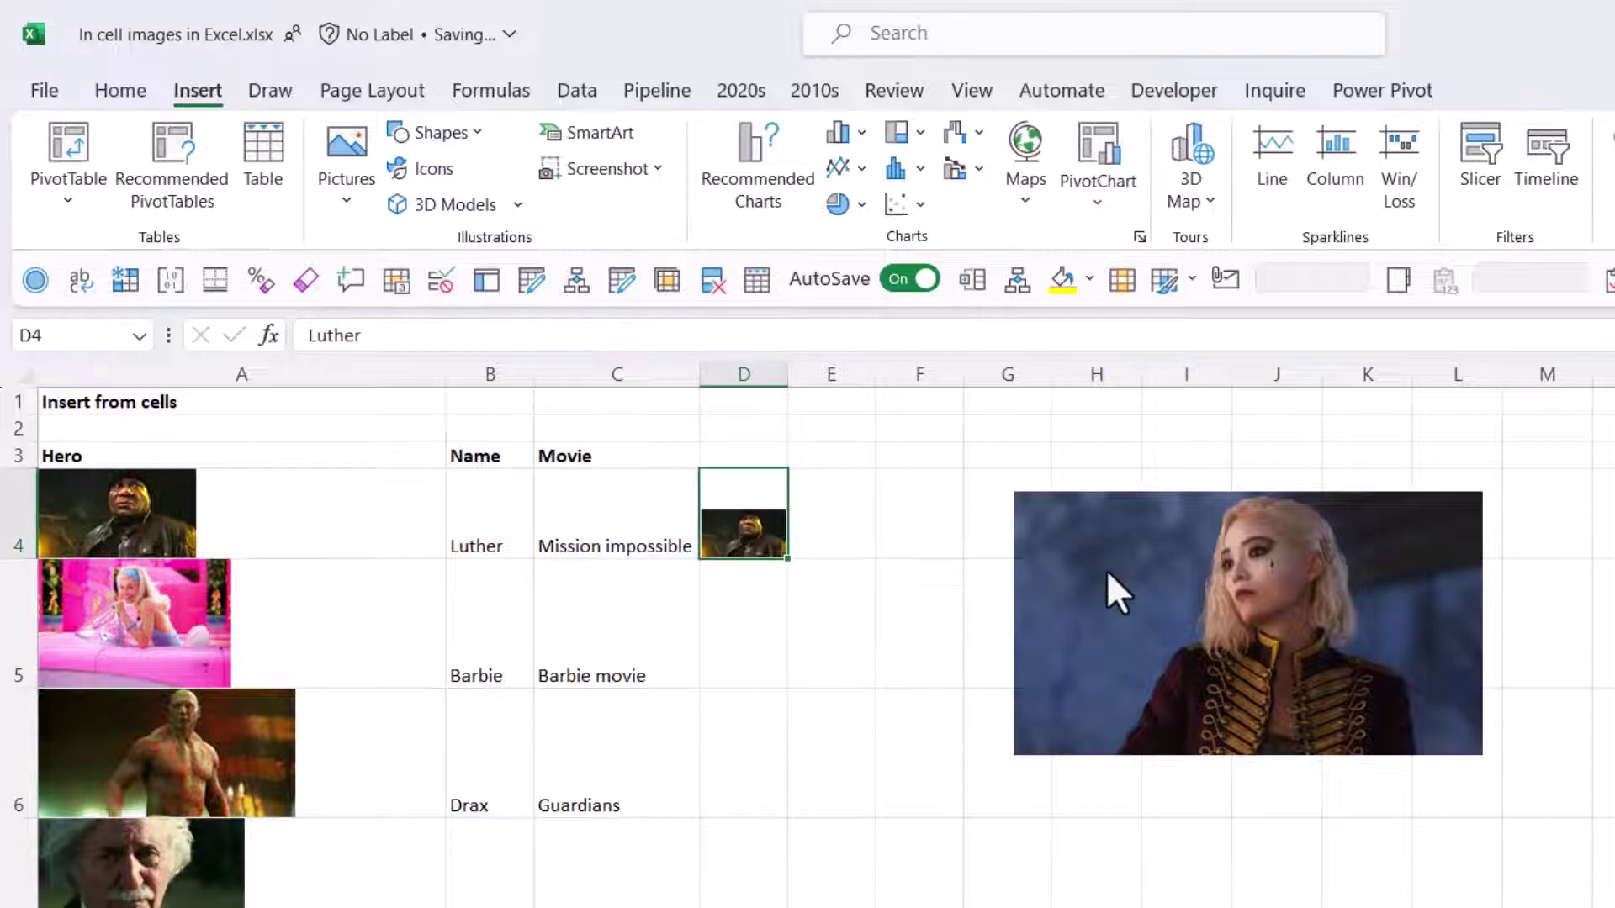
pyautogui.hotkey('ctrl', 'z')
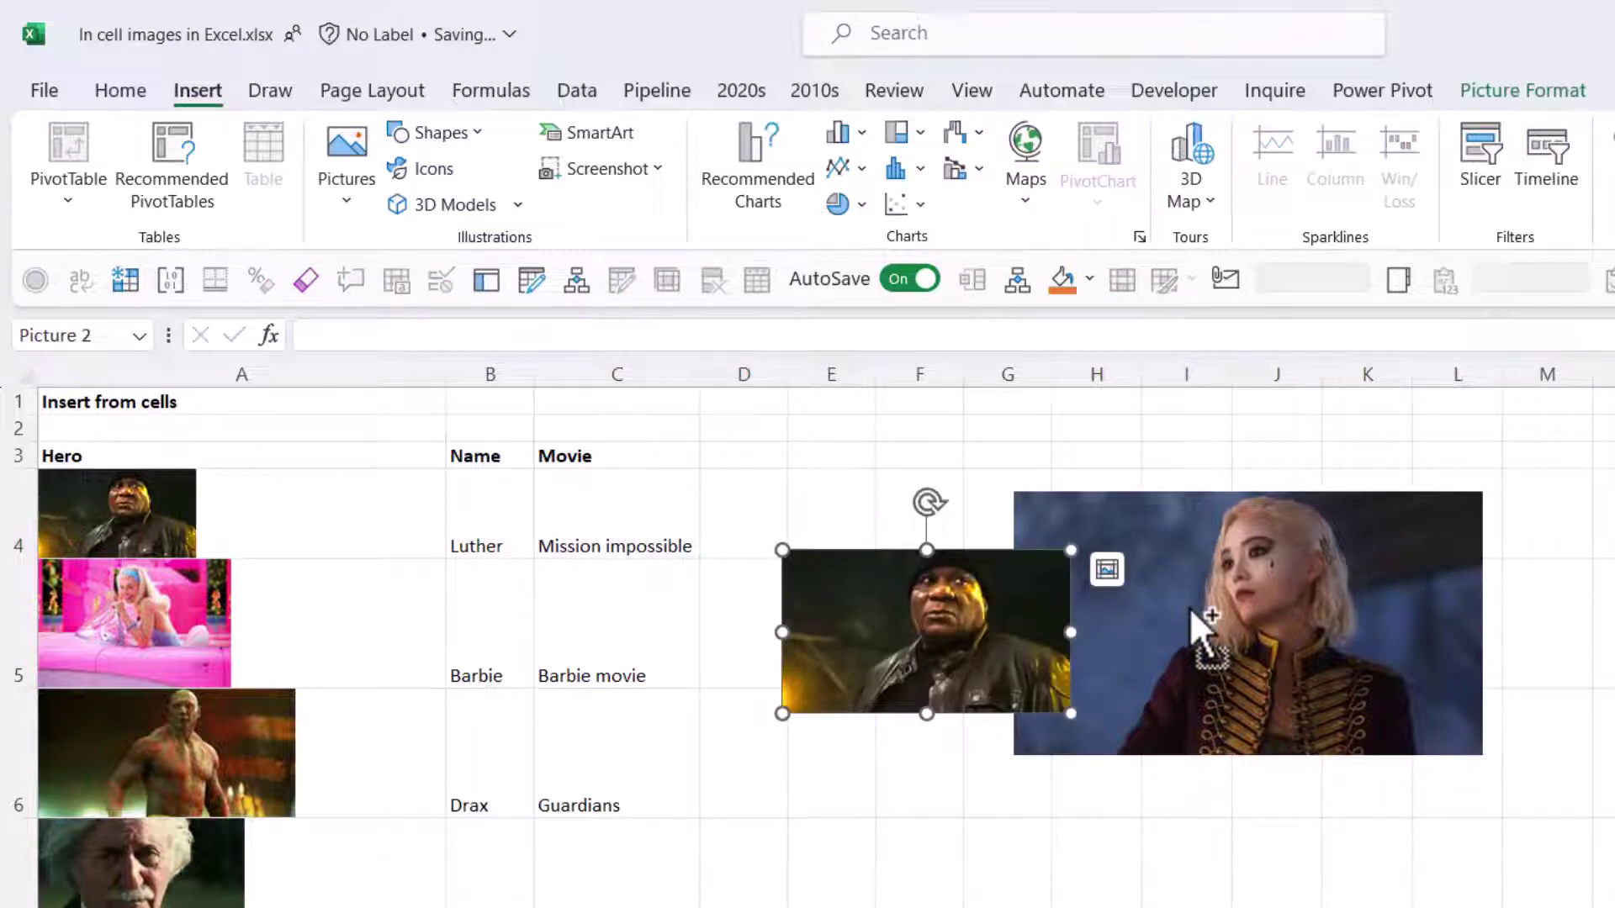
# - Copy the woman's photo and paste it into cell A16 as Paste Picture in Cell
pyautogui.click(1241, 613)
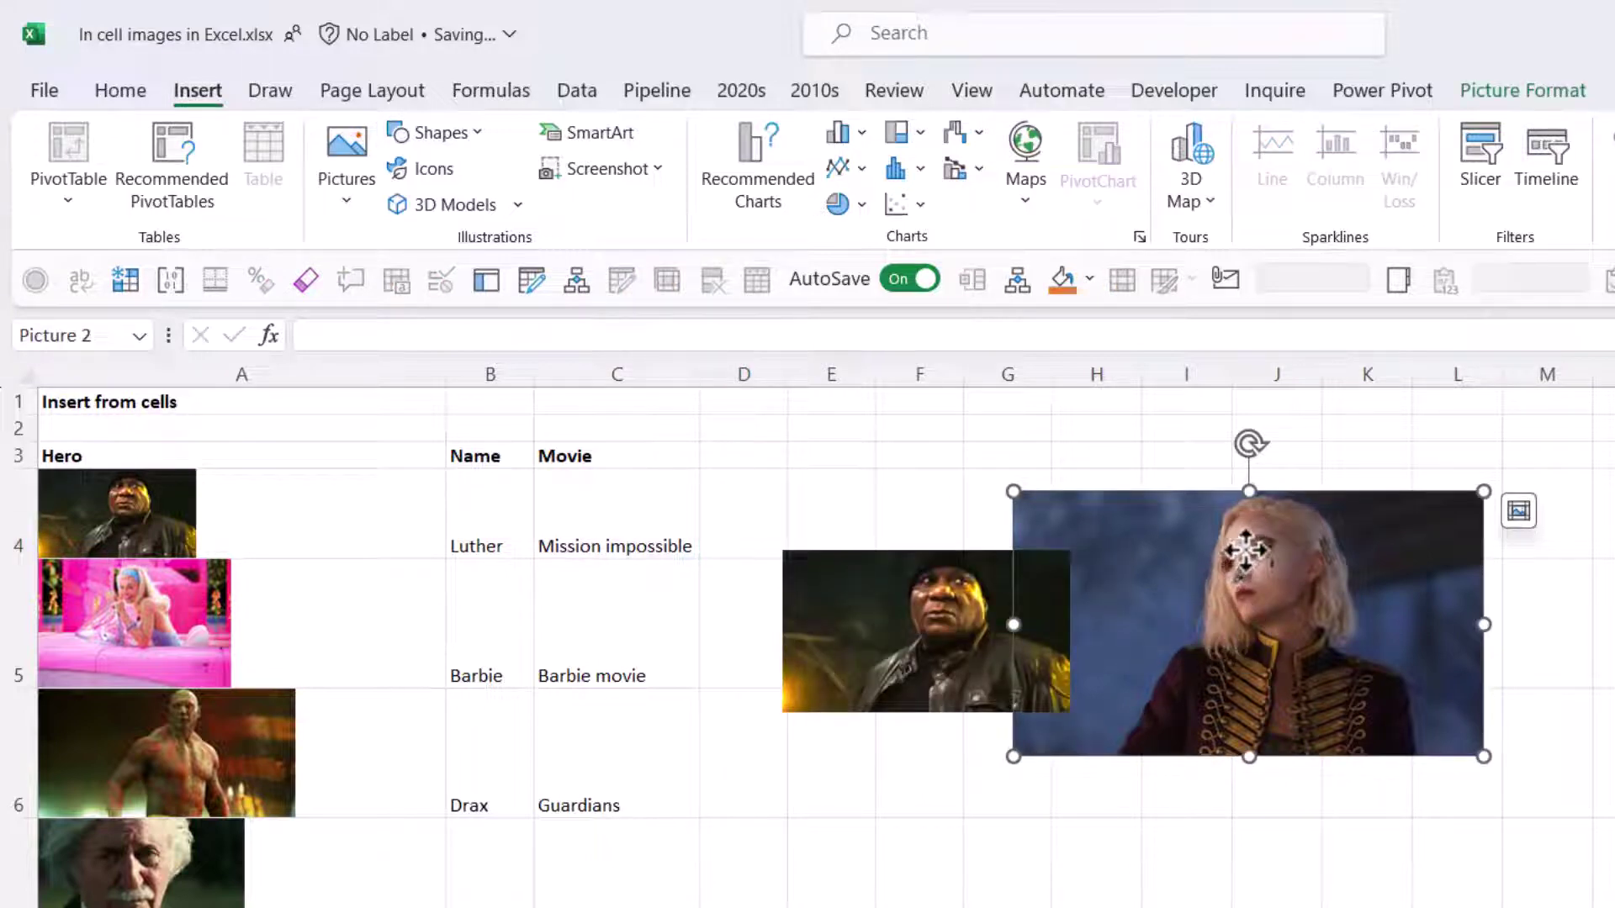
pyautogui.rightClick(1245, 551)
pyautogui.click(1315, 629)
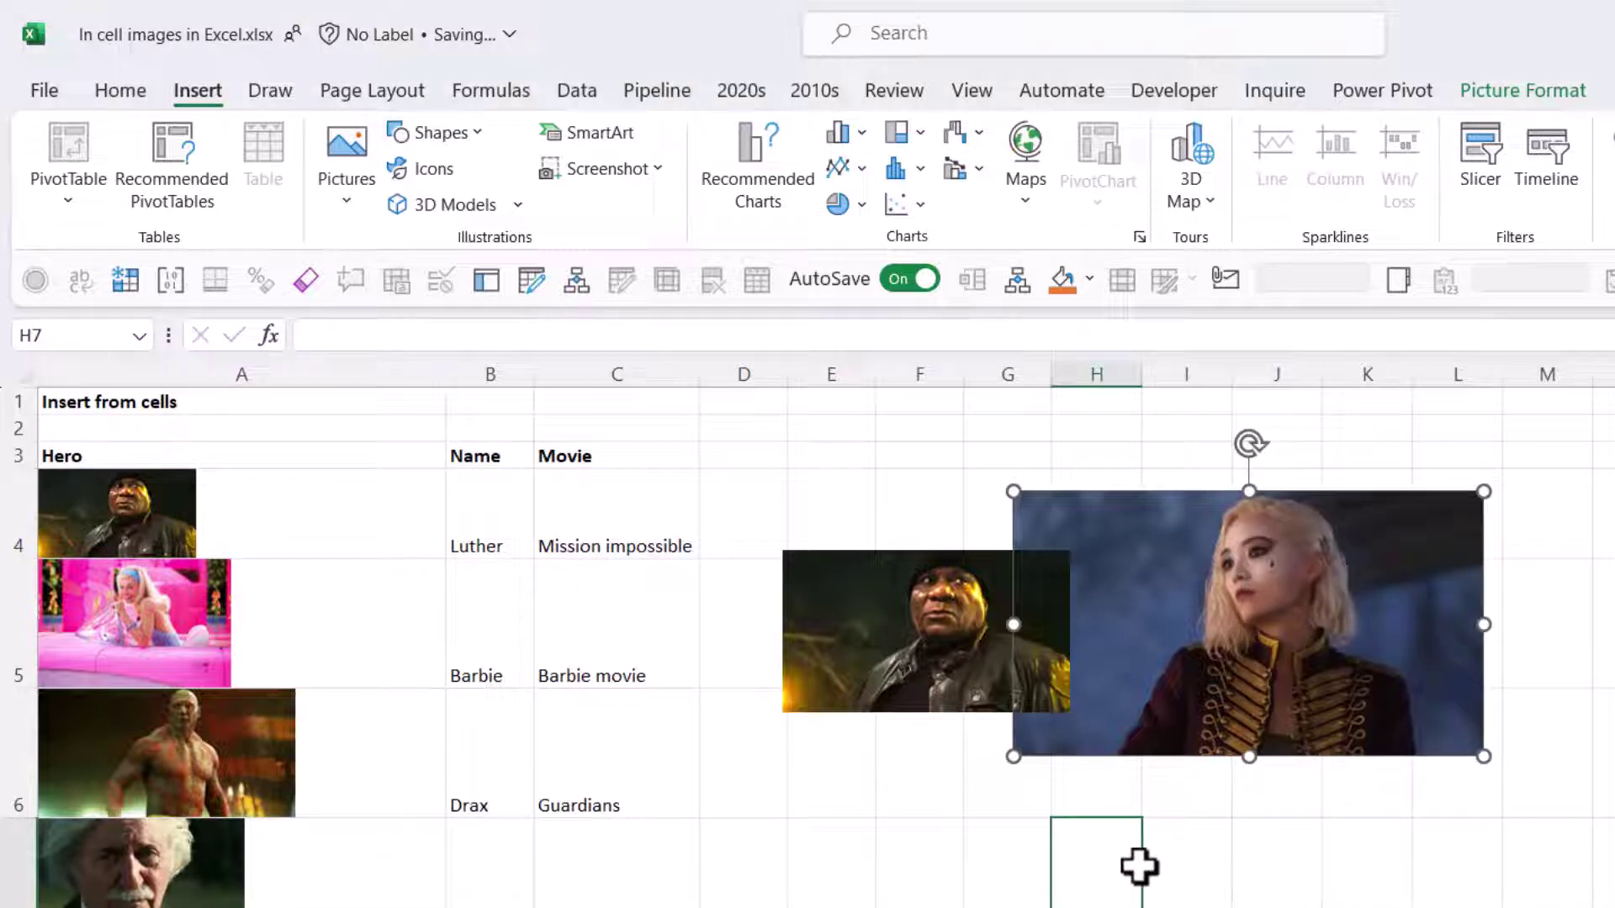
pyautogui.moveTo(1009, 866); pyautogui.dragTo(833, 866)
pyautogui.scroll(-5, 807, 644)
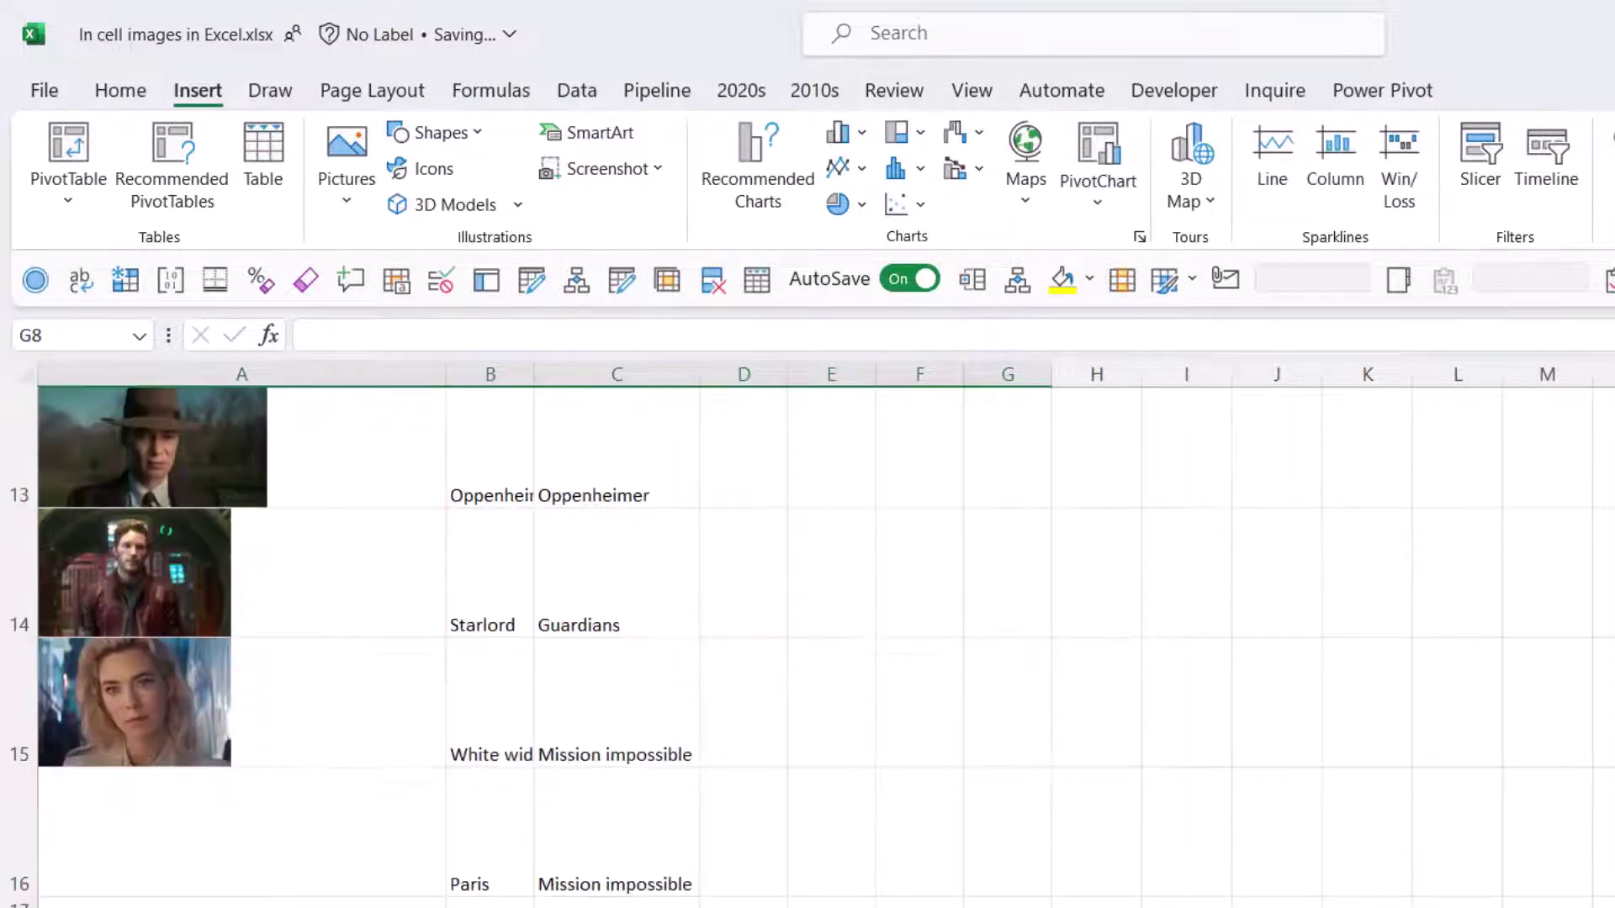
pyautogui.click(229, 849)
pyautogui.rightClick(219, 827)
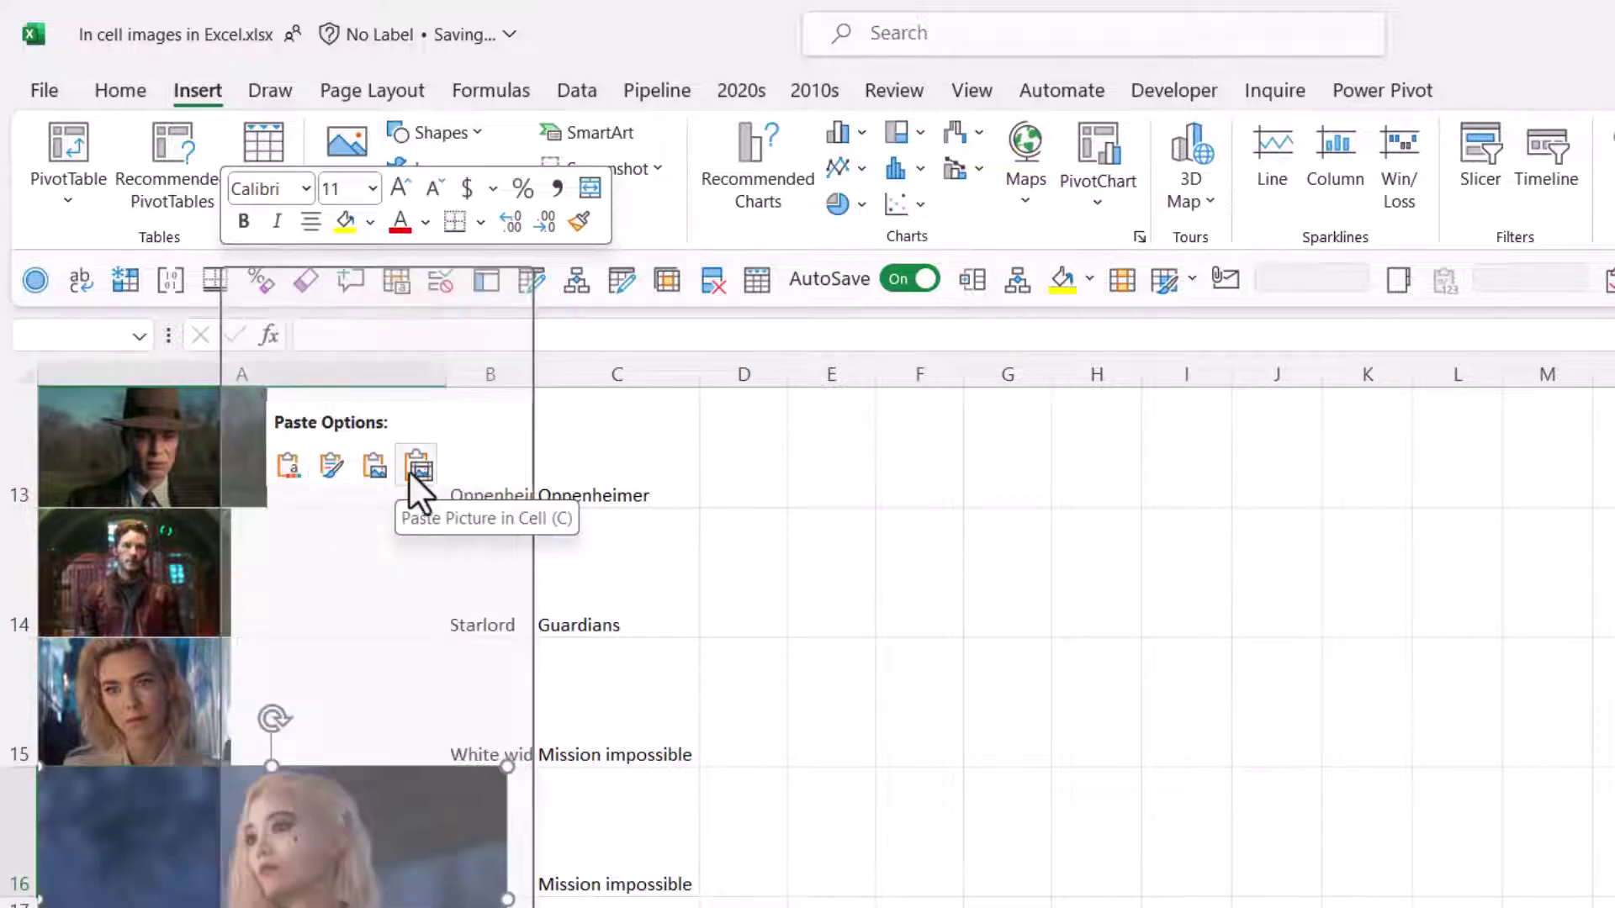
pyautogui.click(417, 465)
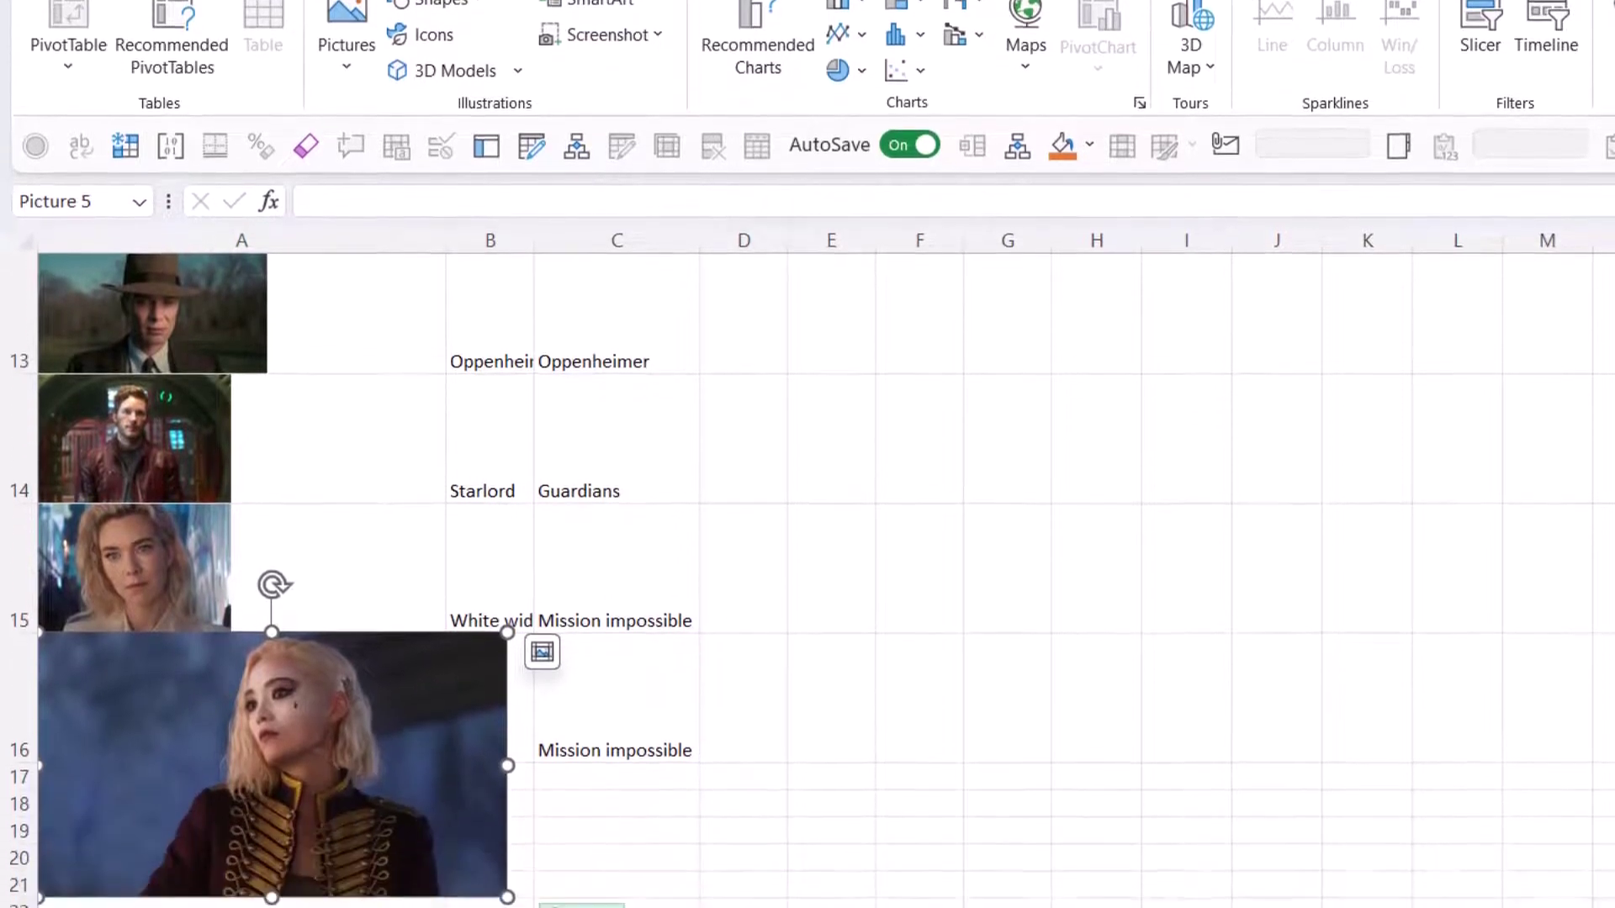
pyautogui.click(587, 820)
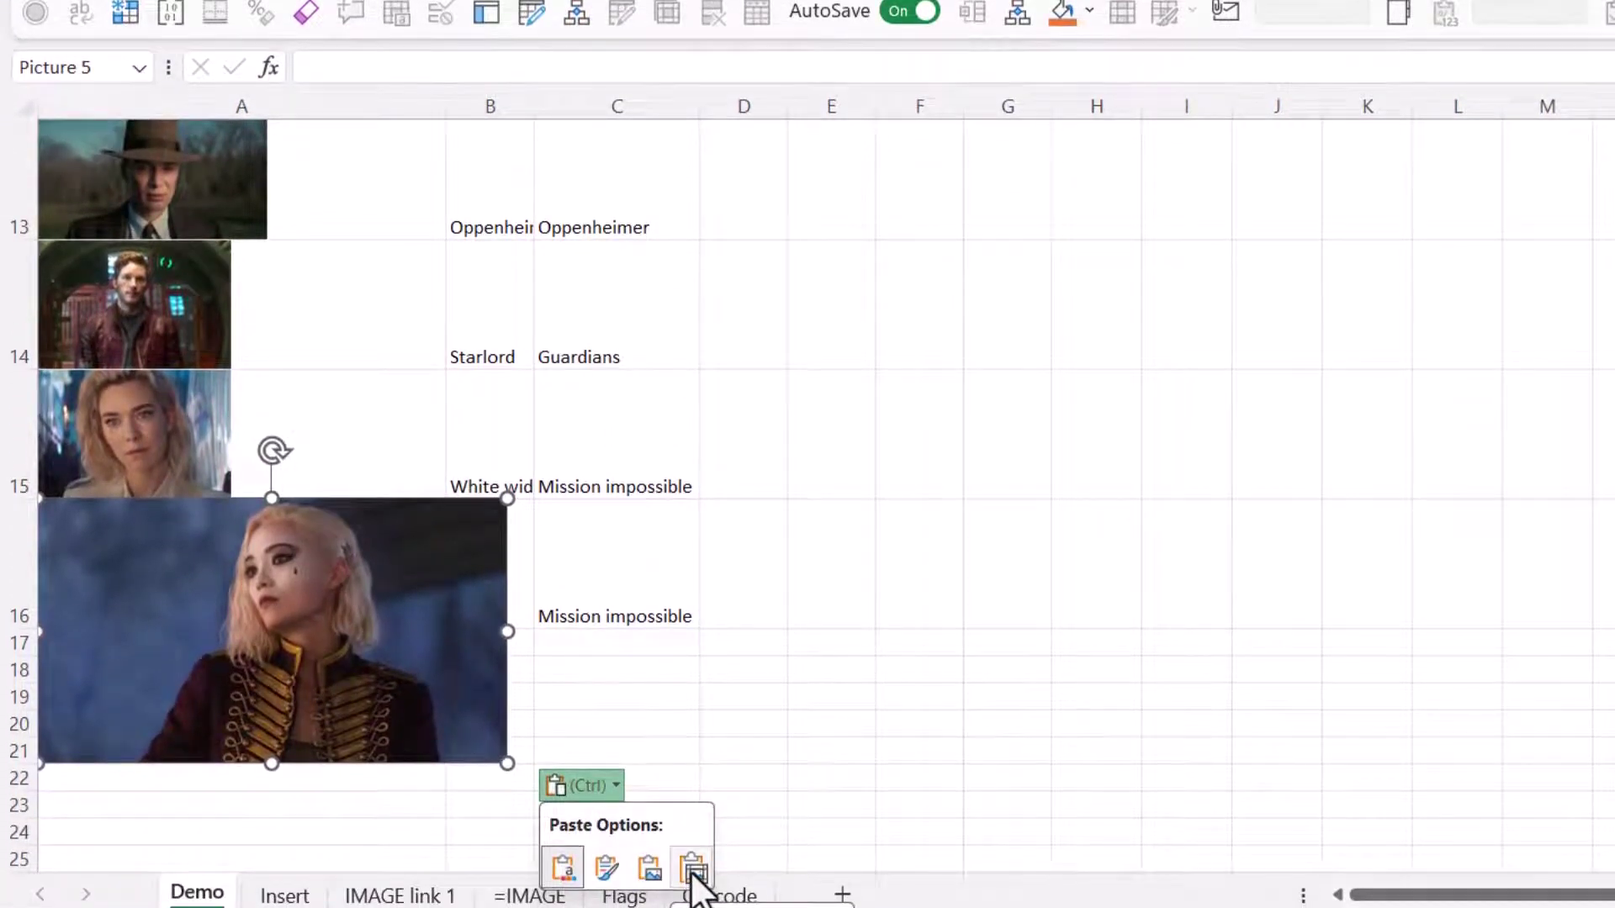
pyautogui.click(691, 867)
pyautogui.click(977, 512)
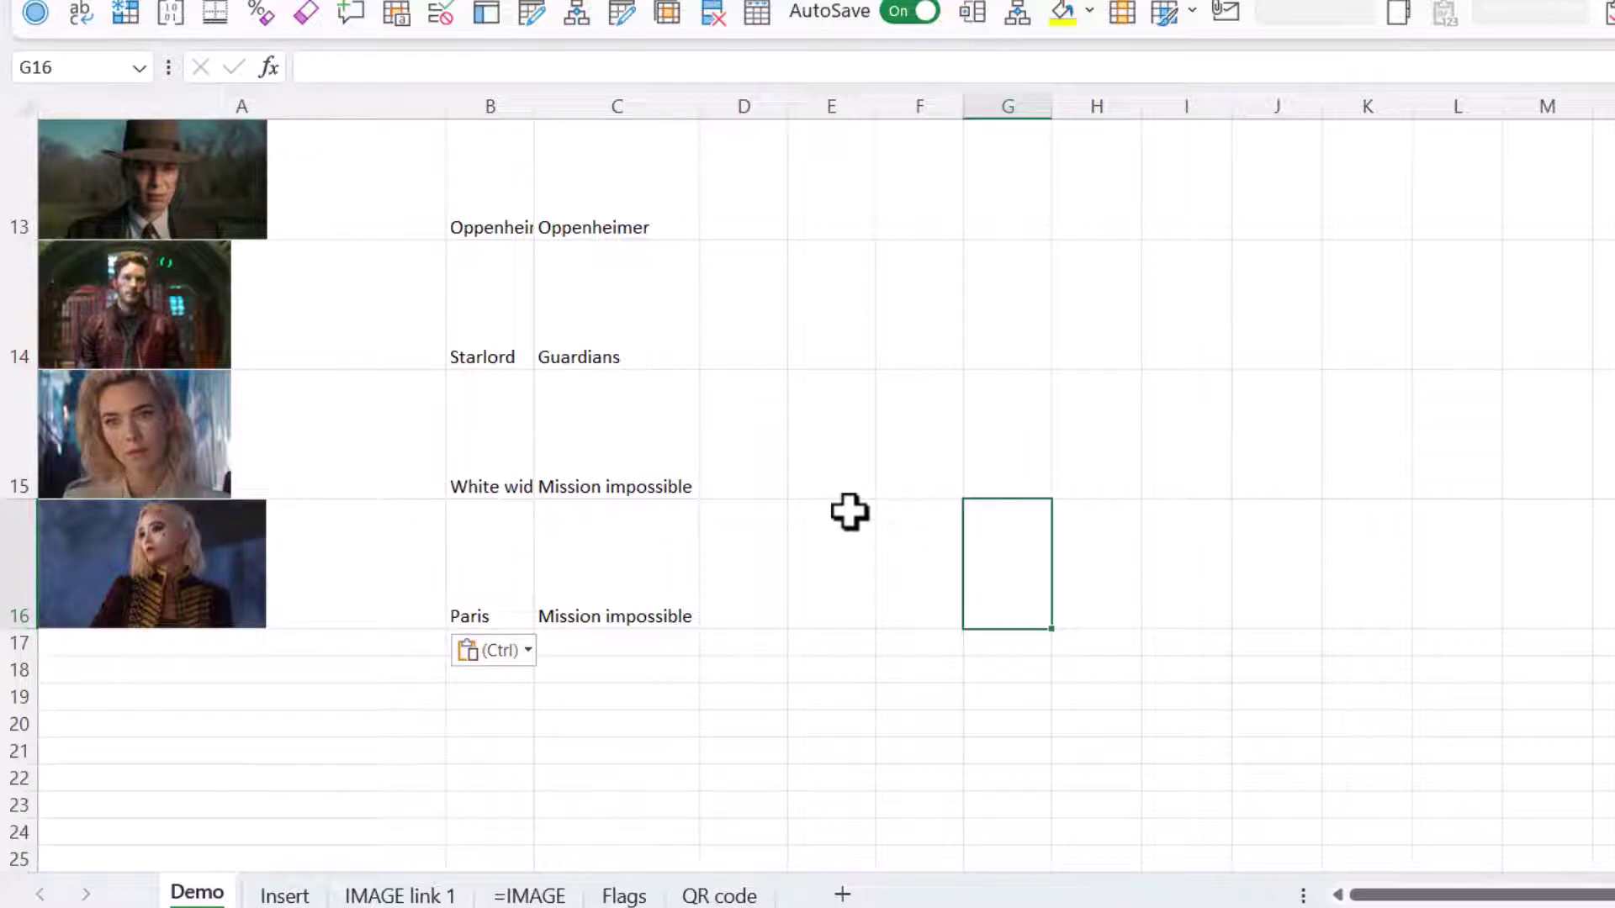
# - Add filter dropdowns to the Hero, Name and Movie headers, then open the Luther photo's context menu
pyautogui.scroll(4, 849, 505)
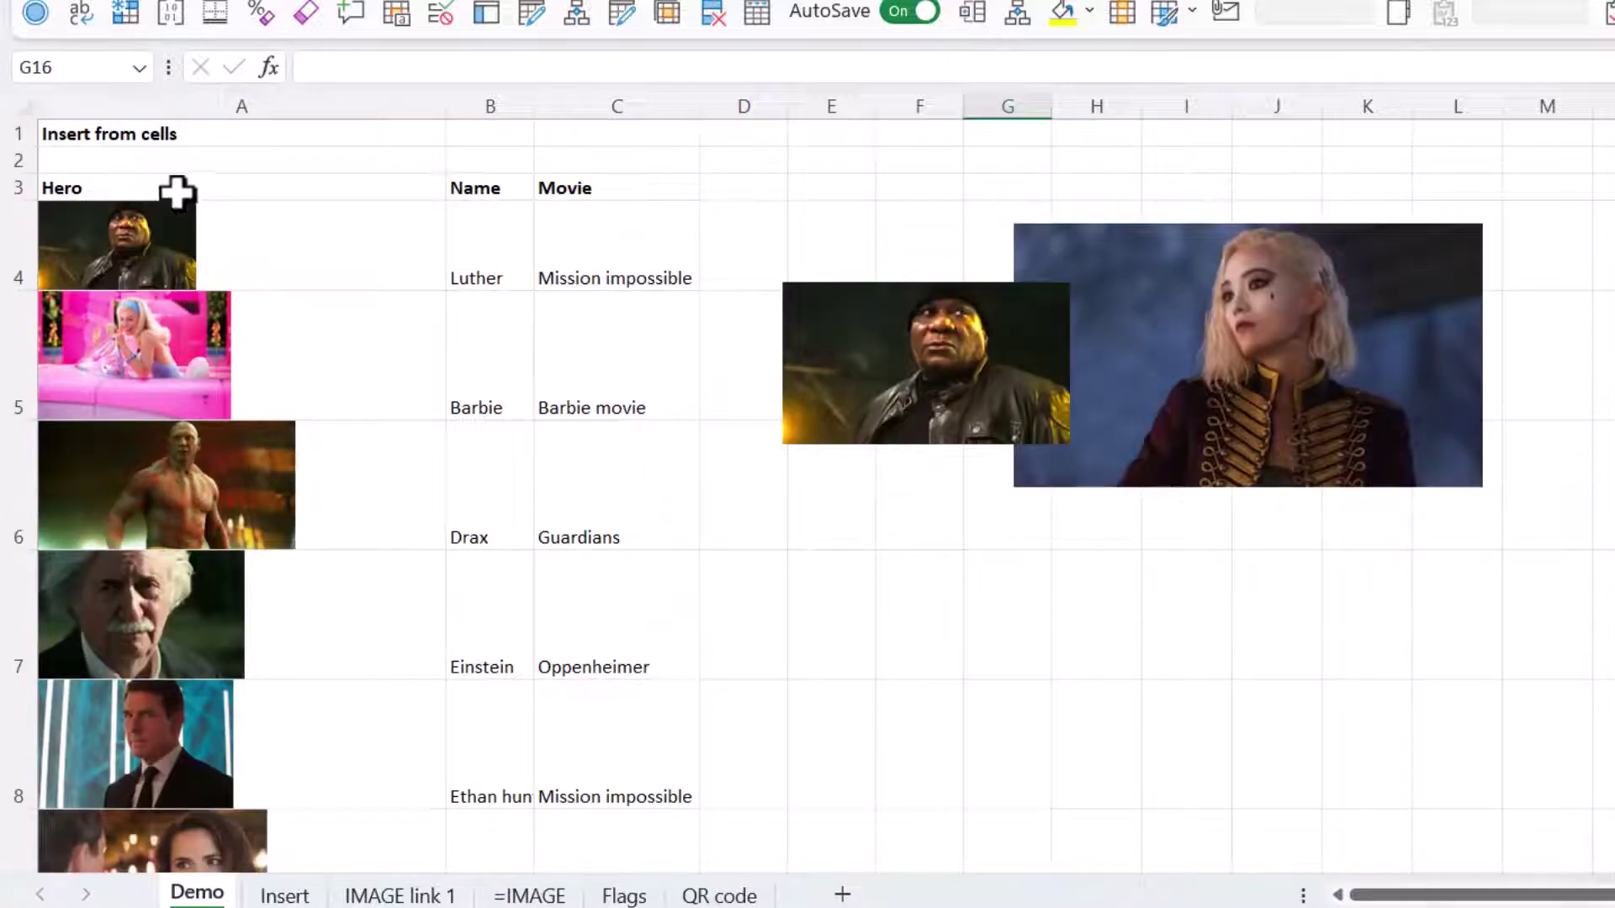
pyautogui.click(177, 191)
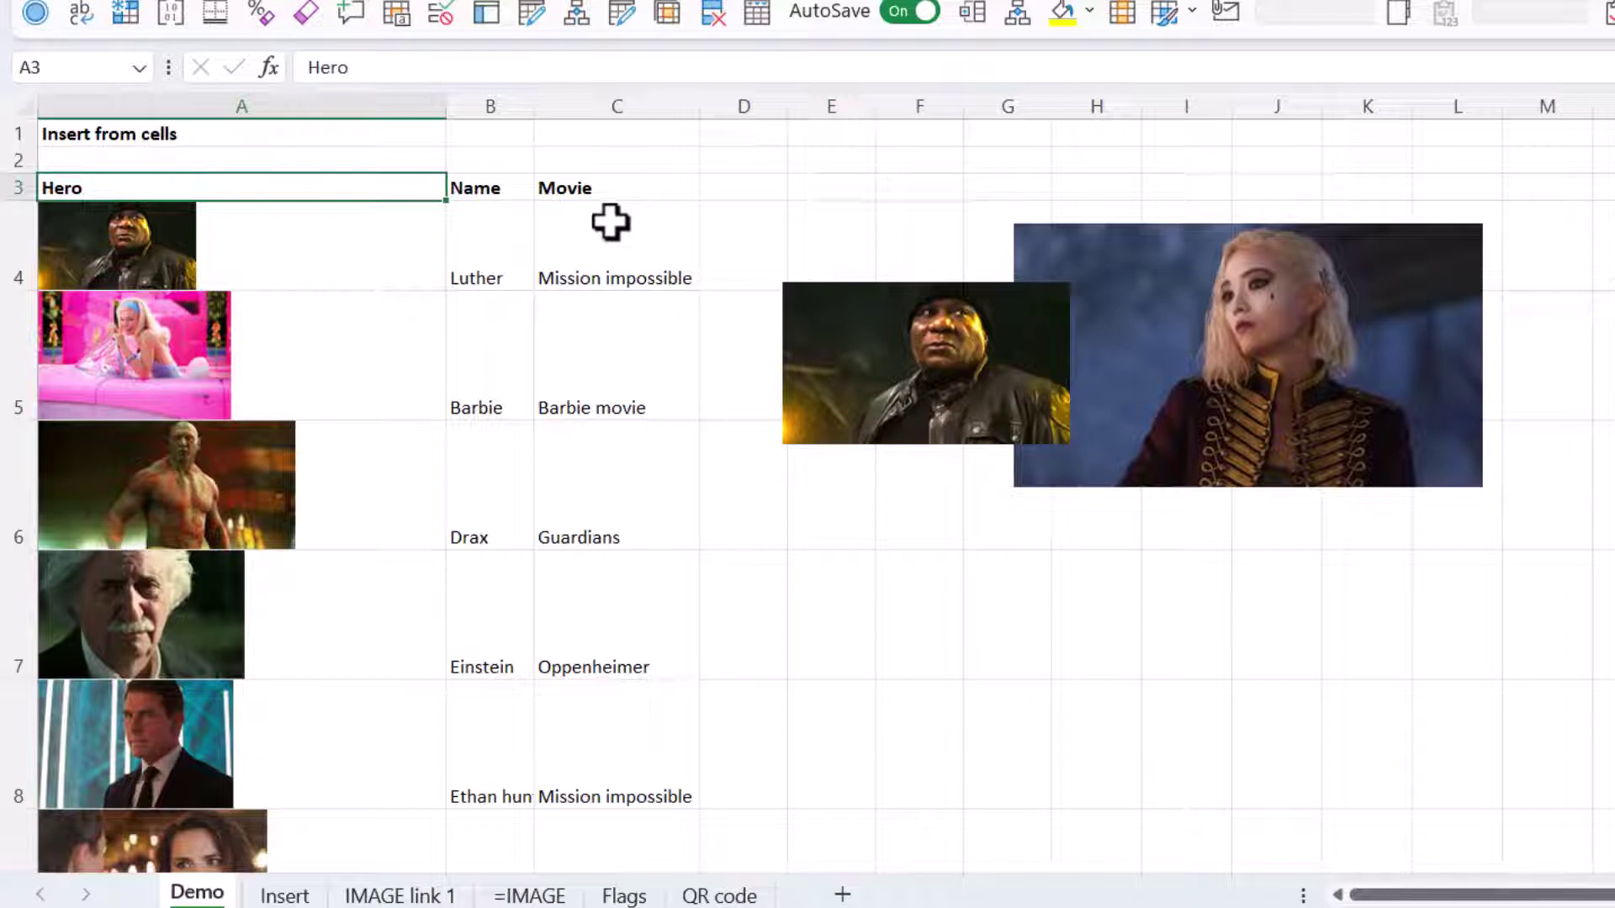
pyautogui.hotkey('ctrl', 'shift', 'l')
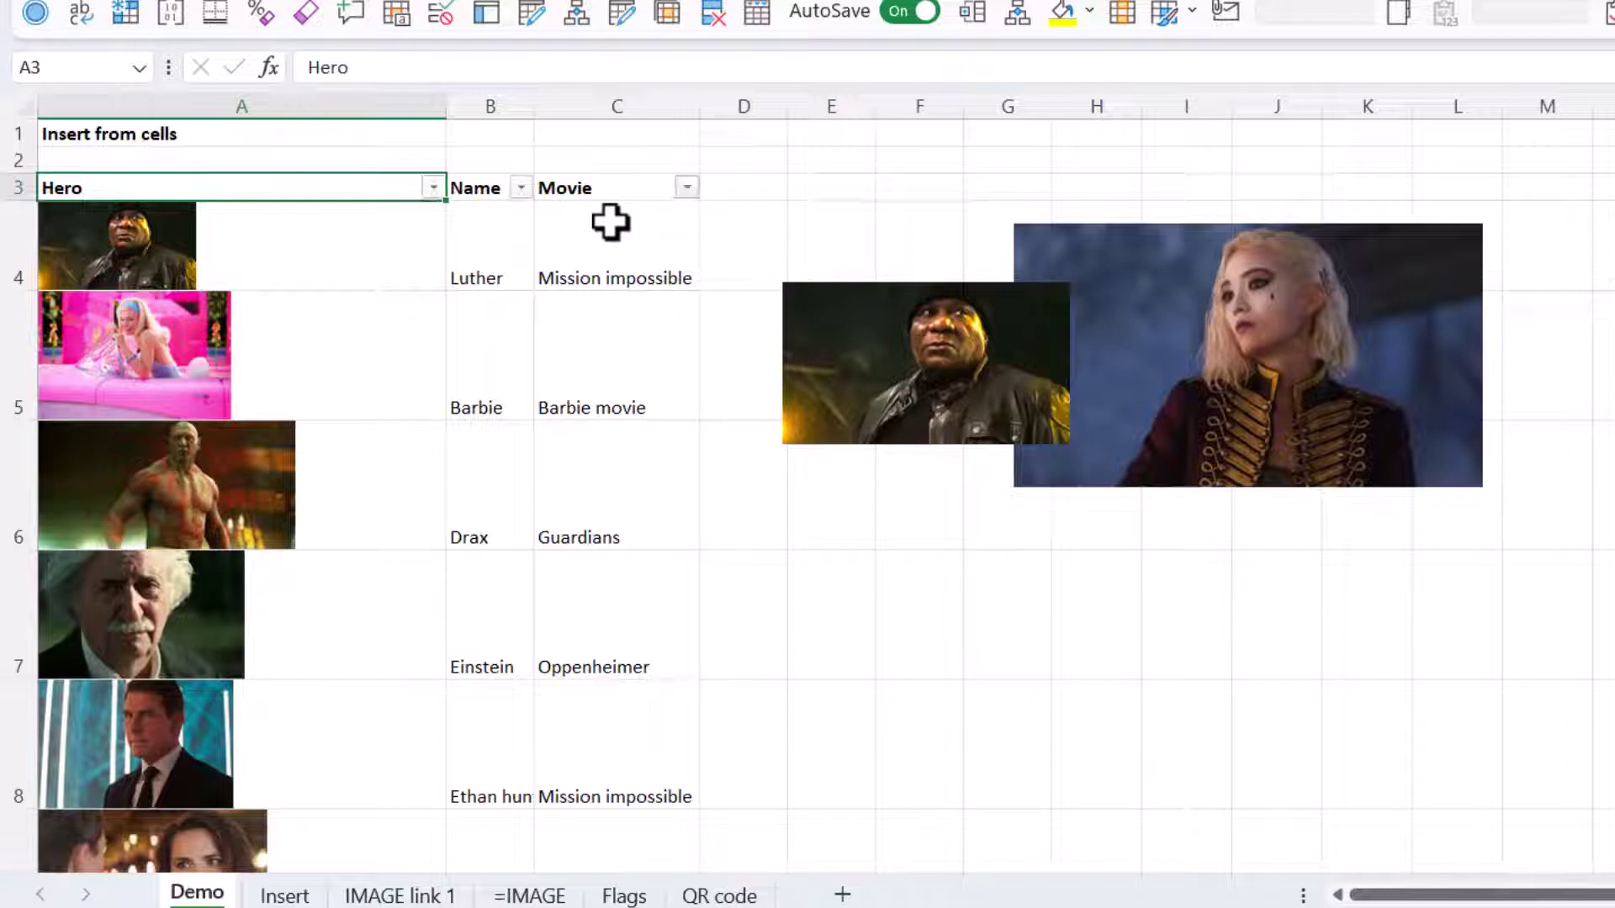
pyautogui.click(434, 189)
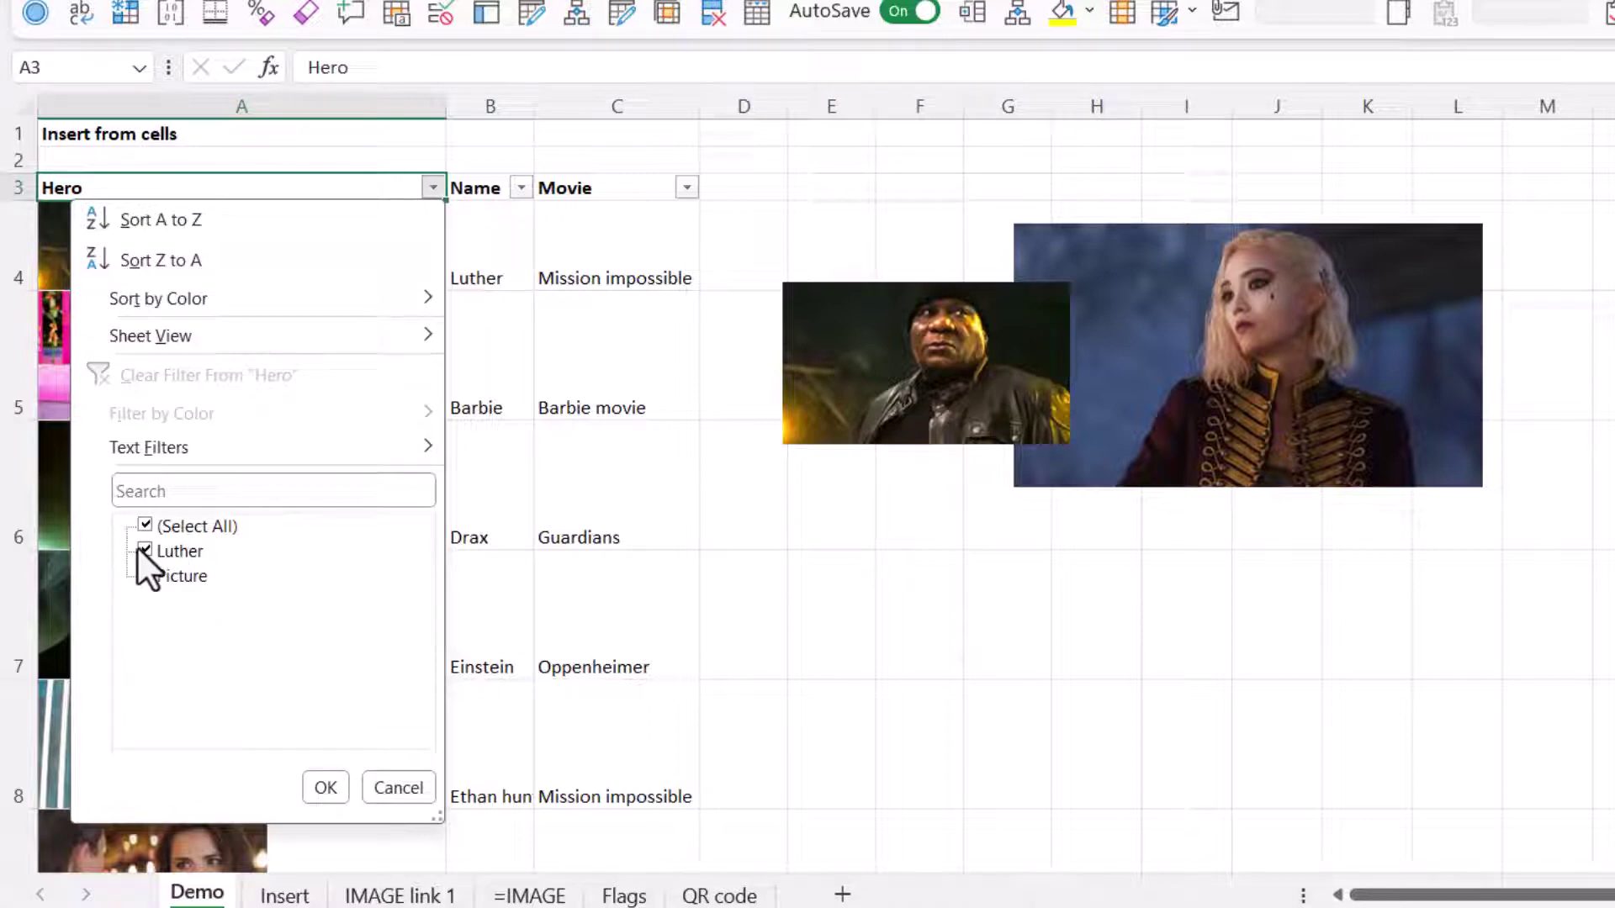
pyautogui.press('Escape')
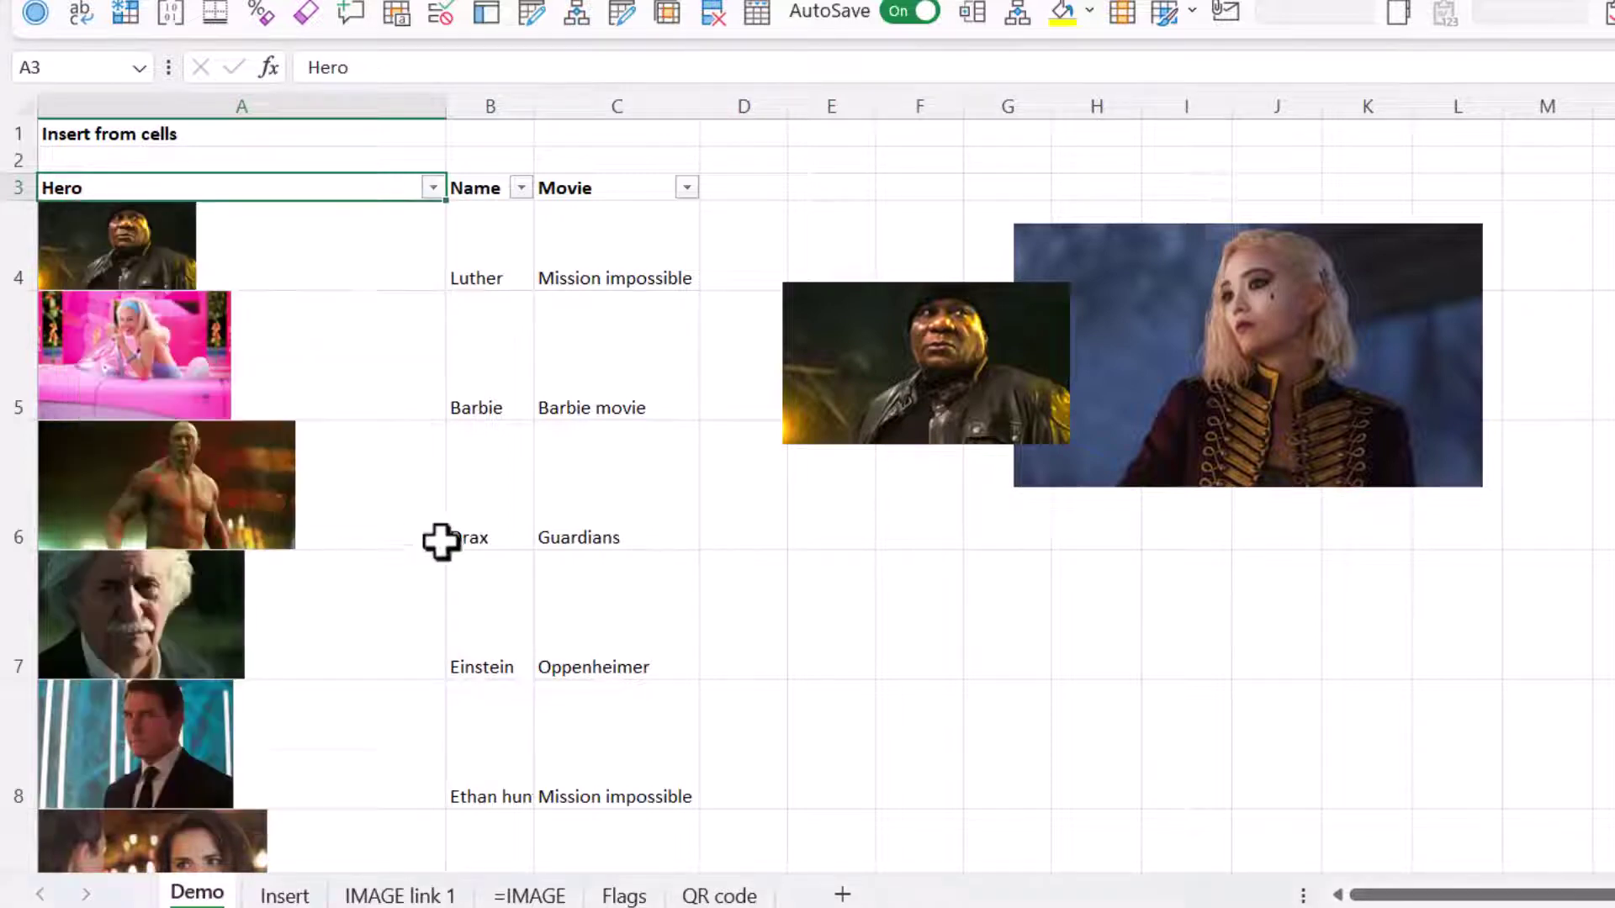
pyautogui.click(895, 377)
pyautogui.rightClick(949, 338)
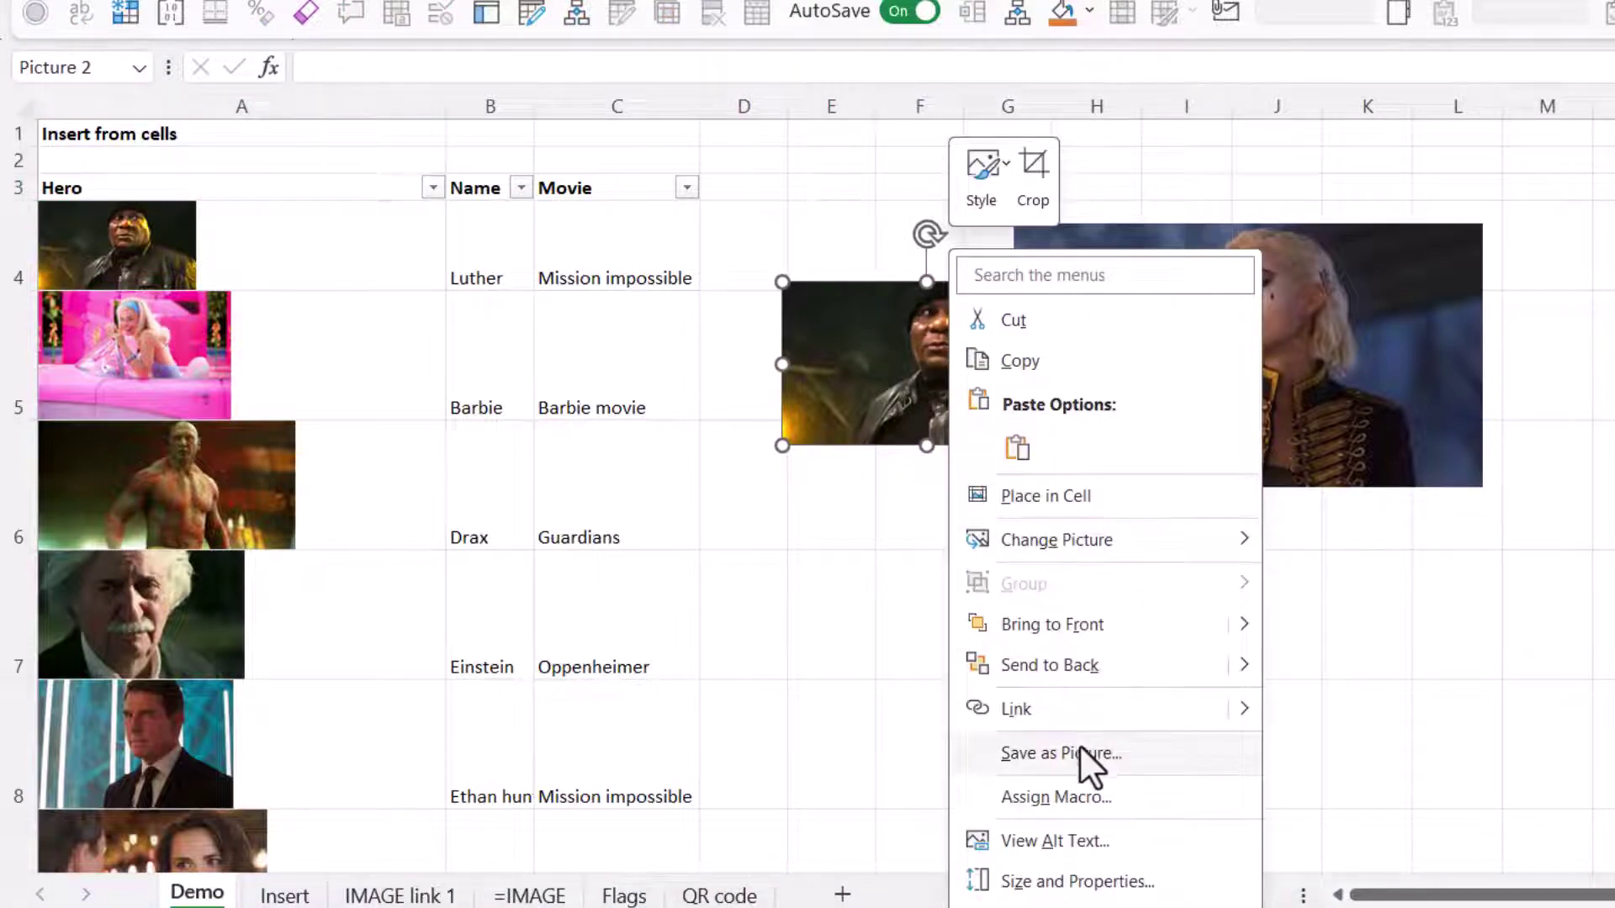
# - Replace the woman photo's alt text with 'Paris'
pyautogui.click(1085, 845)
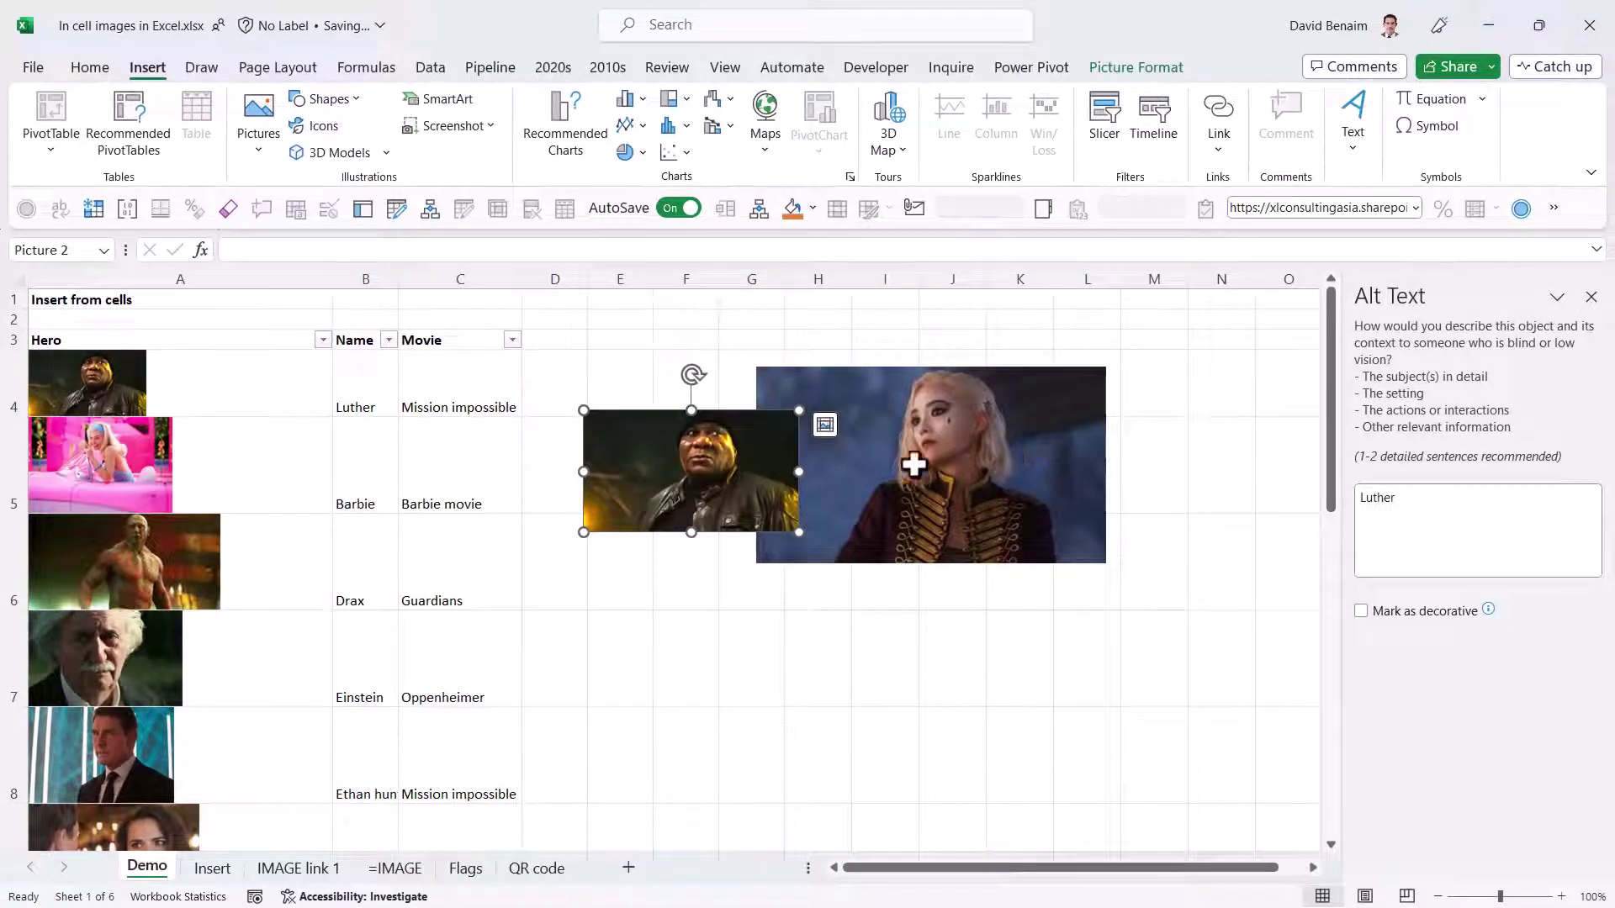
pyautogui.click(1085, 393)
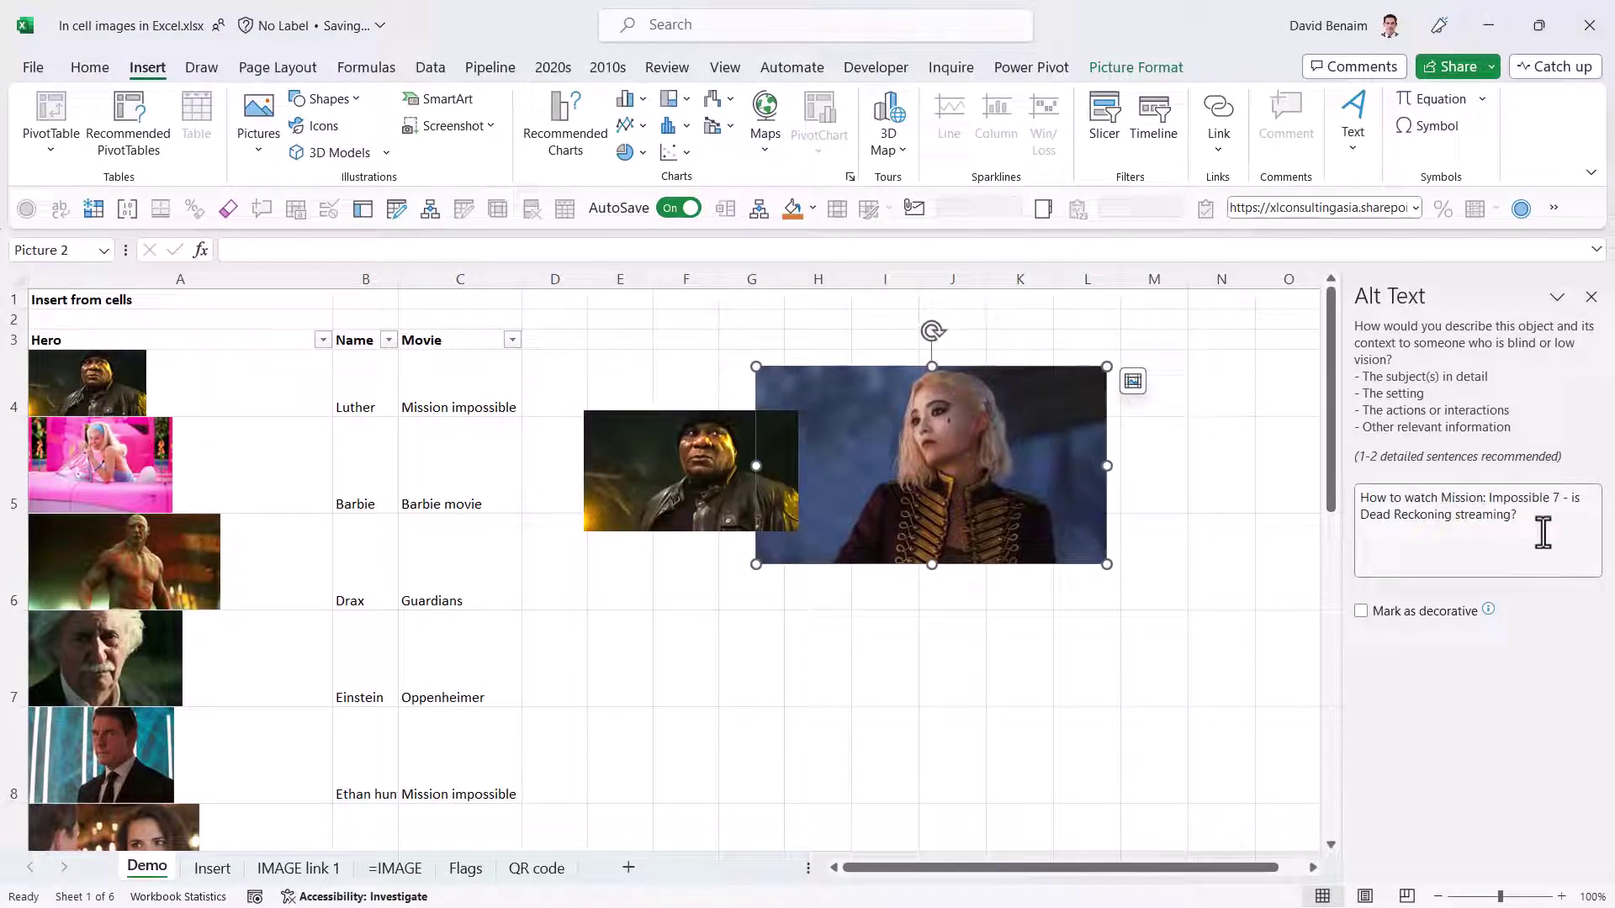
pyautogui.moveTo(1542, 530); pyautogui.dragTo(1323, 504)
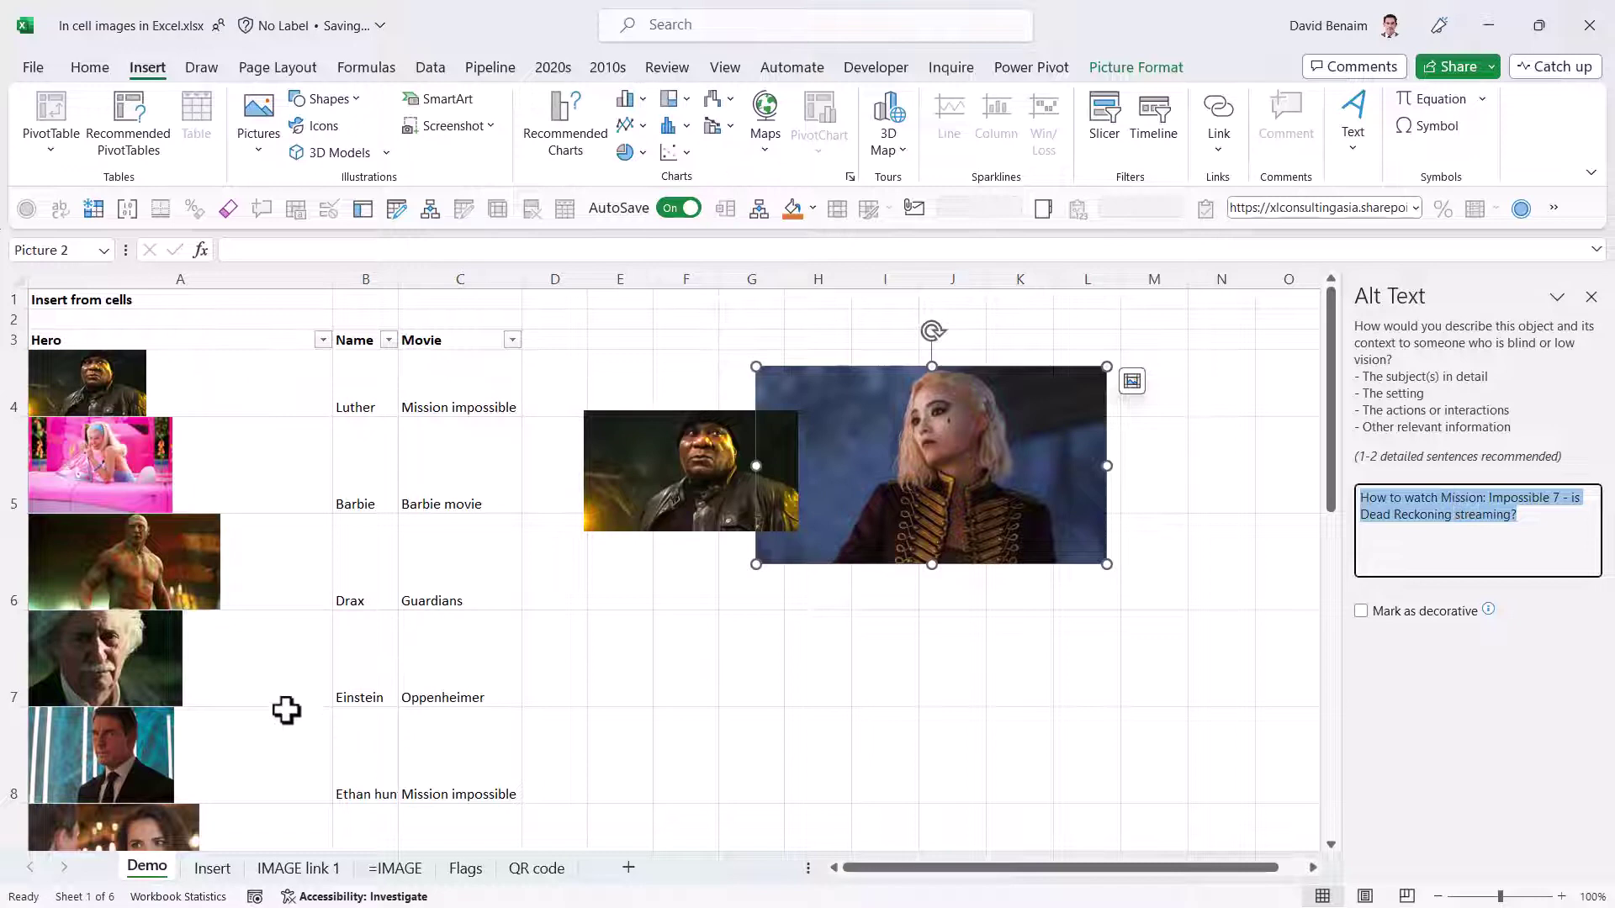
pyautogui.scroll(-4, 288, 713)
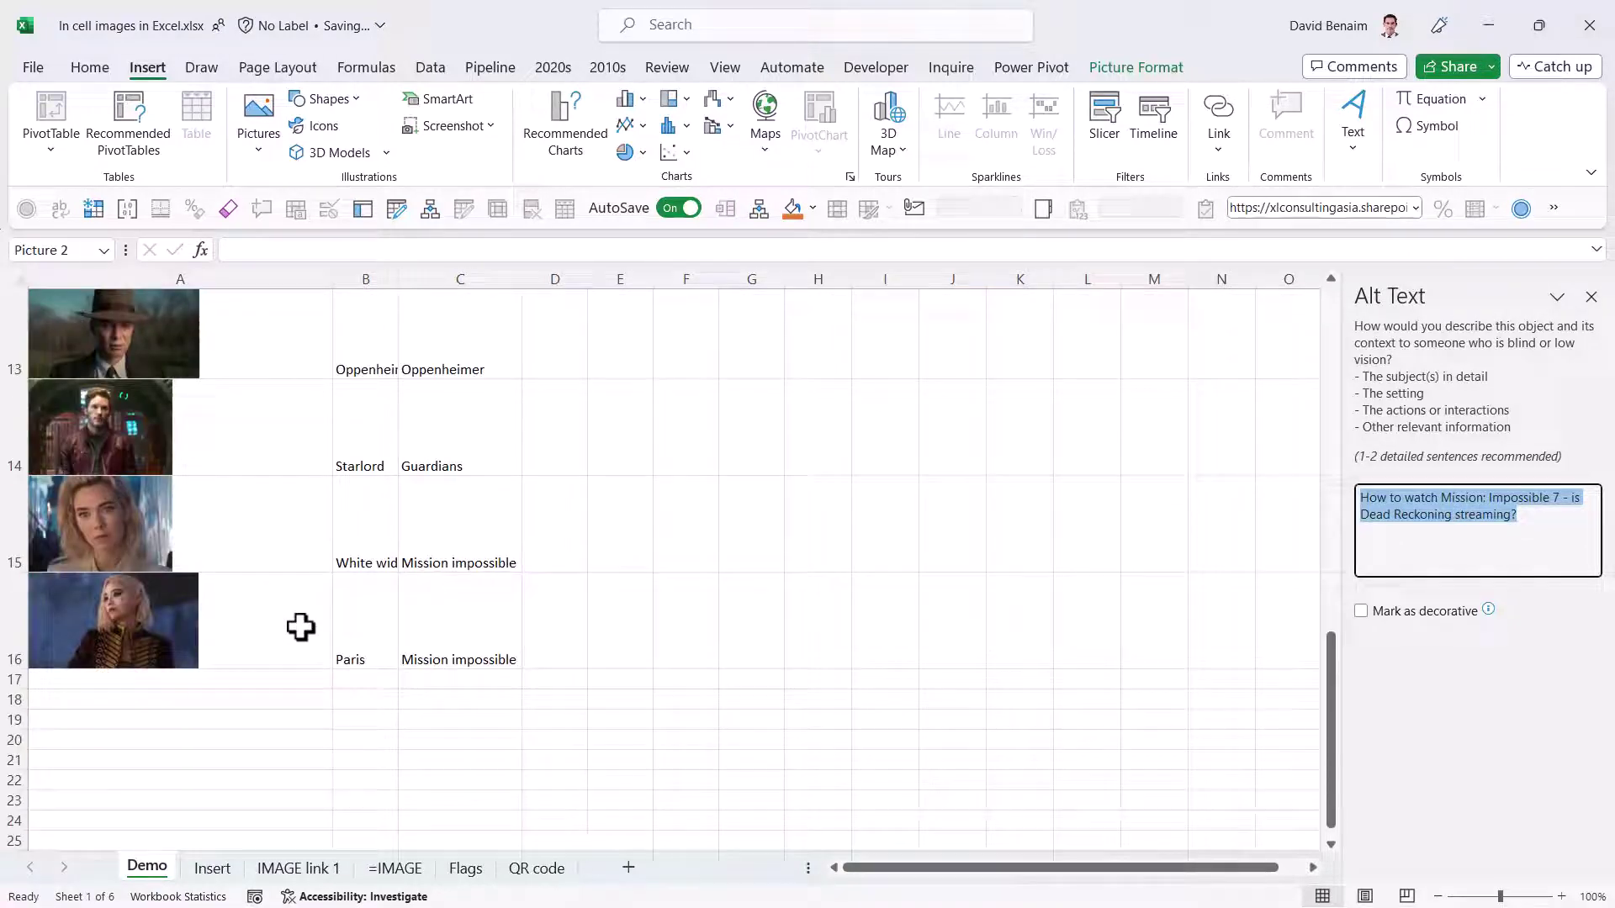
pyautogui.scroll(4, 1059, 503)
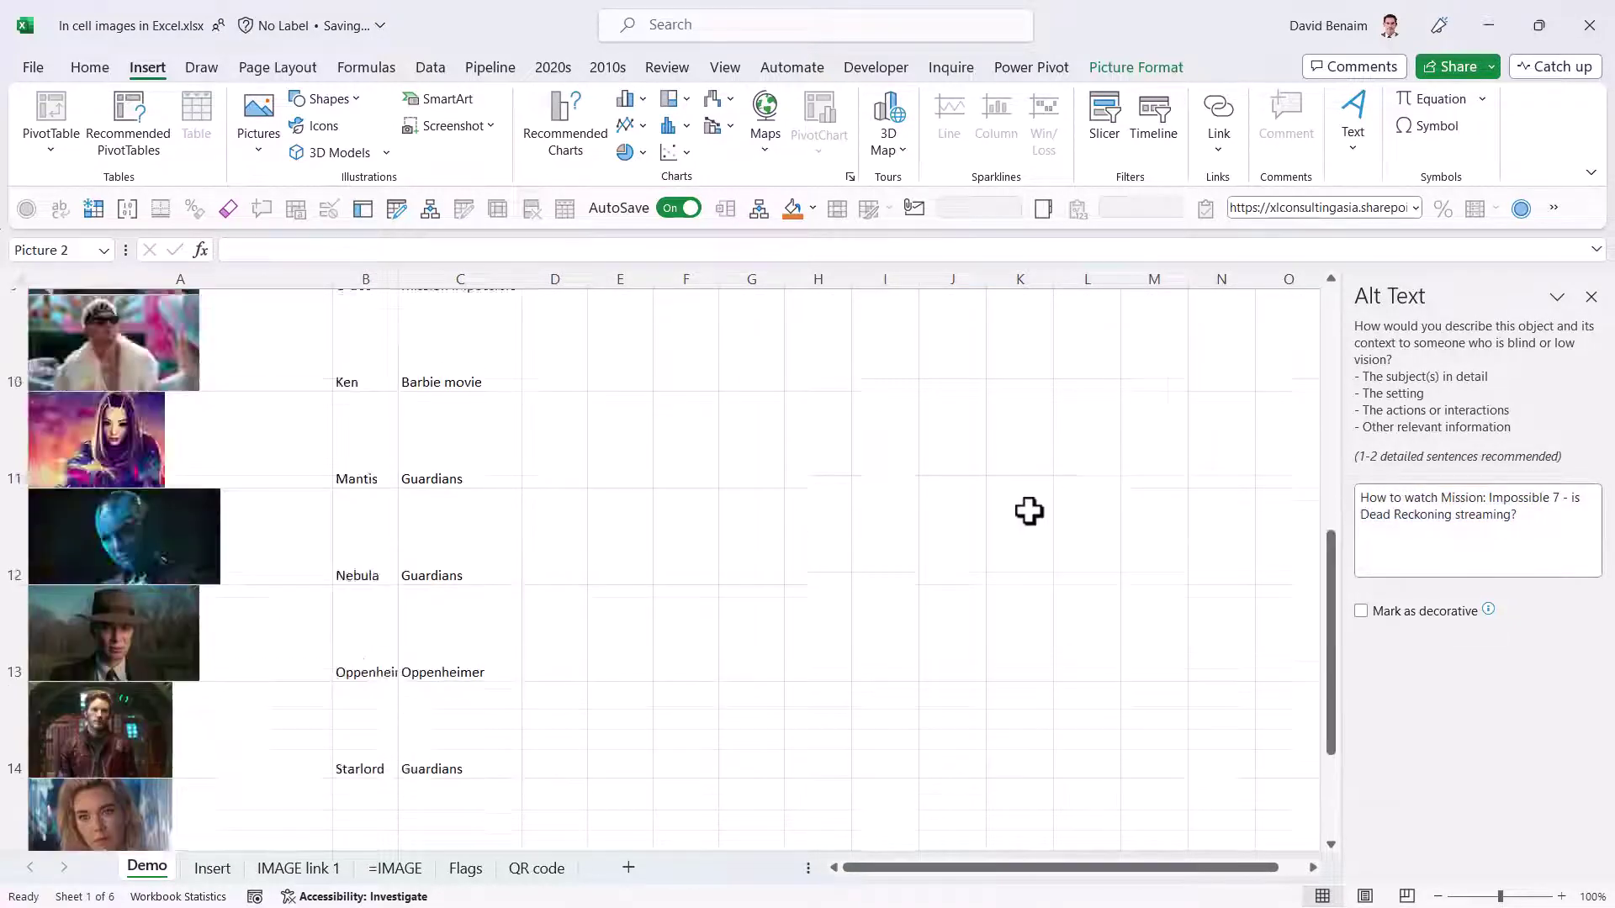
pyautogui.moveTo(1542, 530); pyautogui.dragTo(1220, 491)
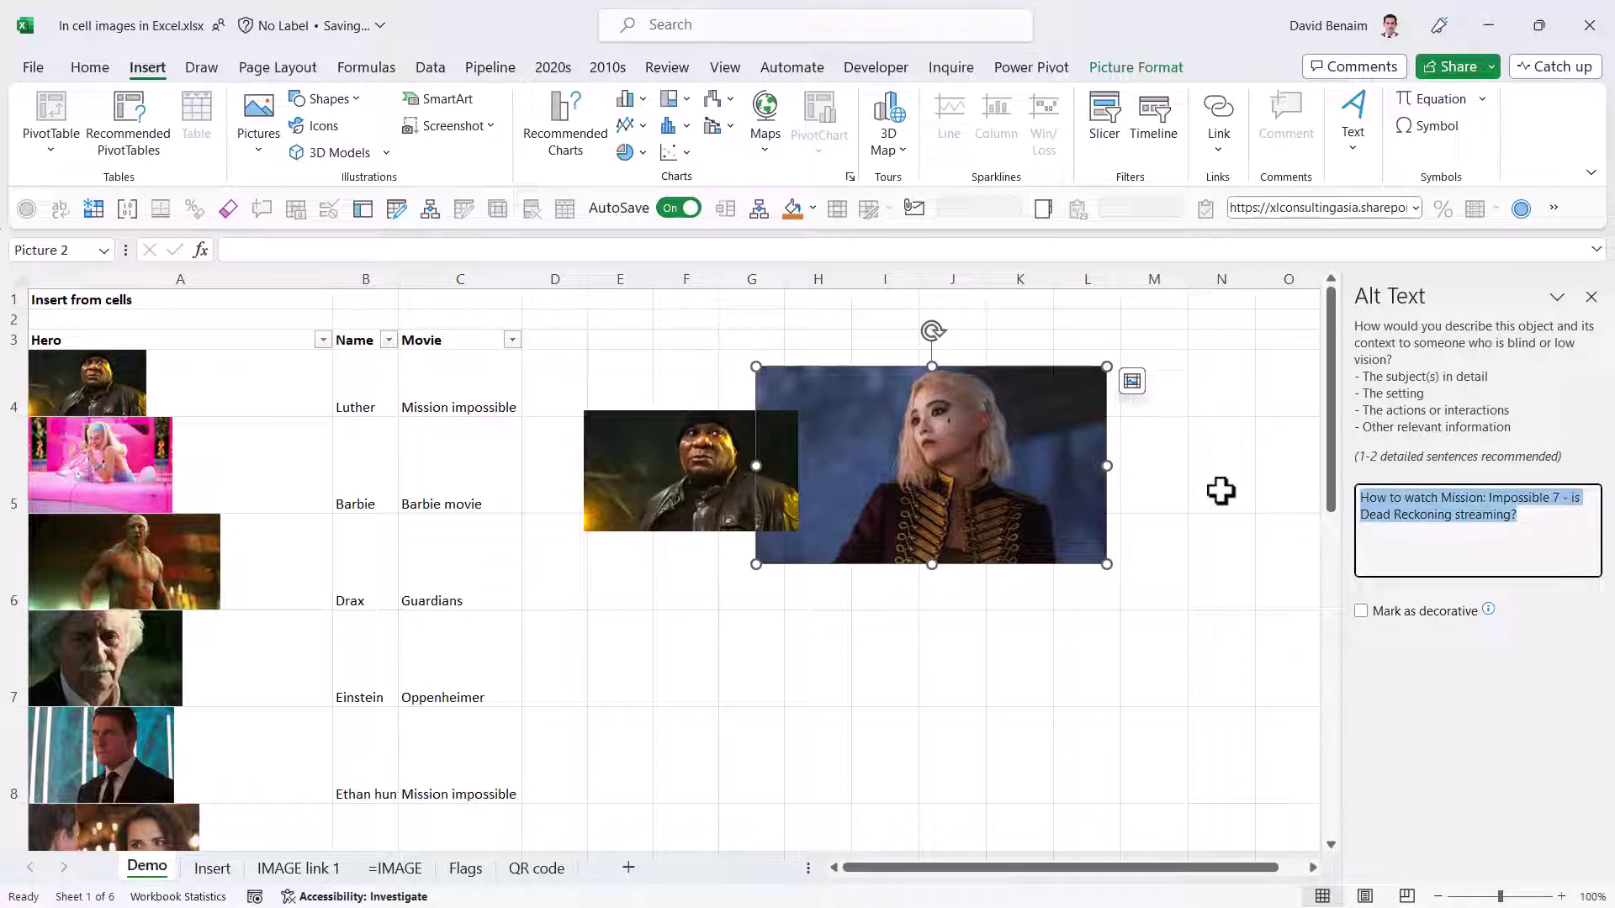
pyautogui.write('Paris')
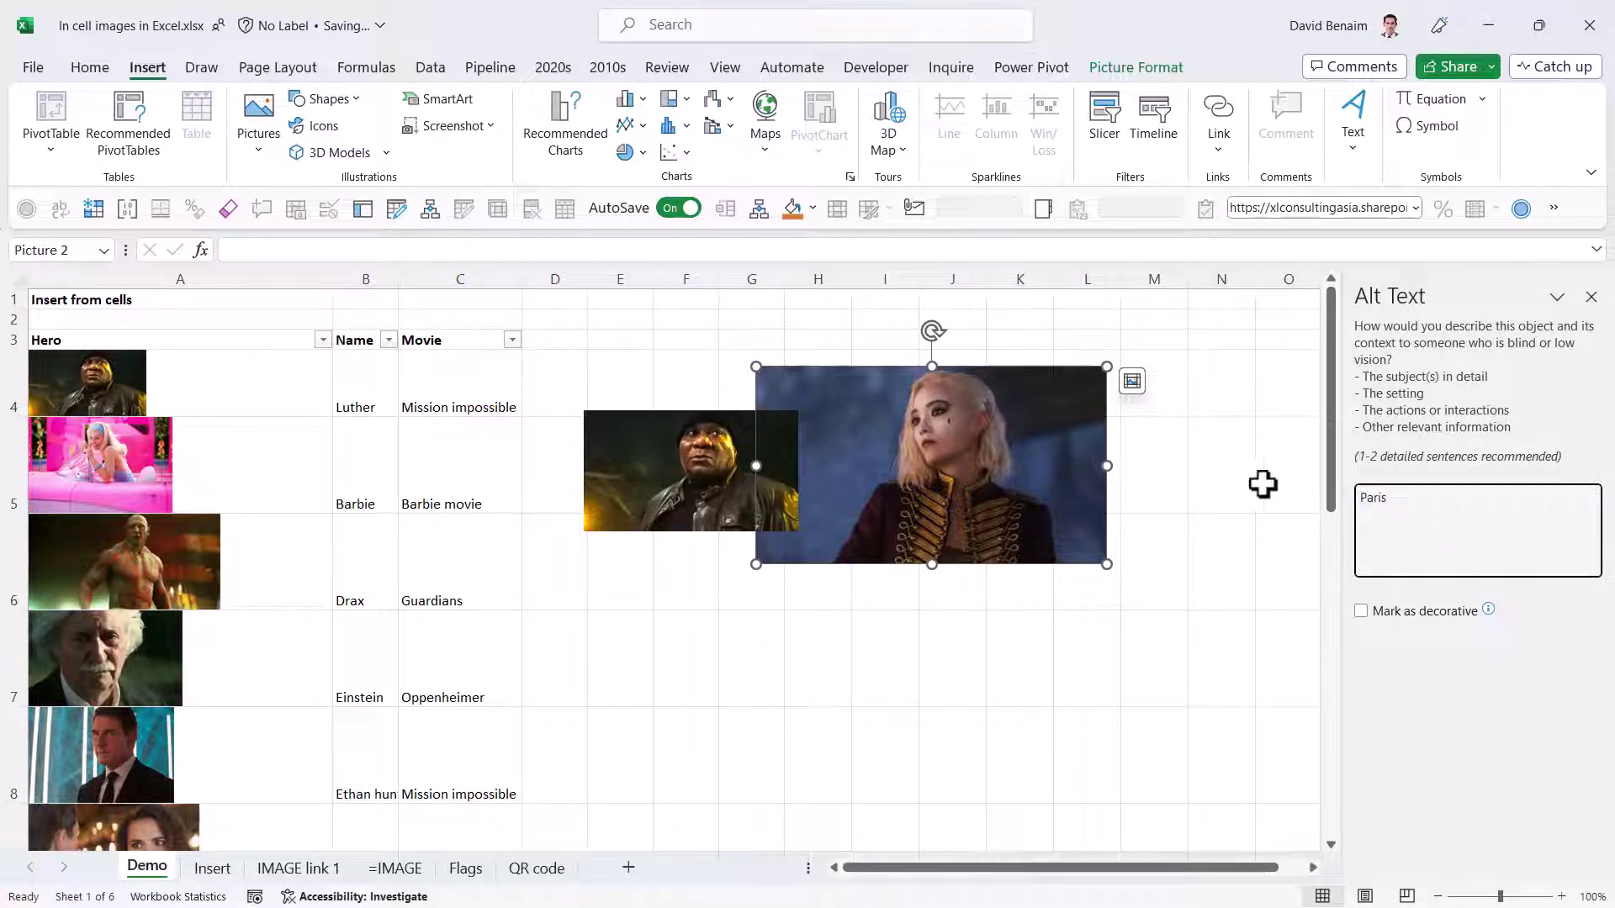
# - Drag the picture down the sheet to row 16 beside Paris
pyautogui.click(1261, 485)
pyautogui.moveTo(1009, 444); pyautogui.dragTo(391, 824)
pyautogui.scroll(-2, 360, 539)
pyautogui.moveTo(397, 310); pyautogui.dragTo(458, 790)
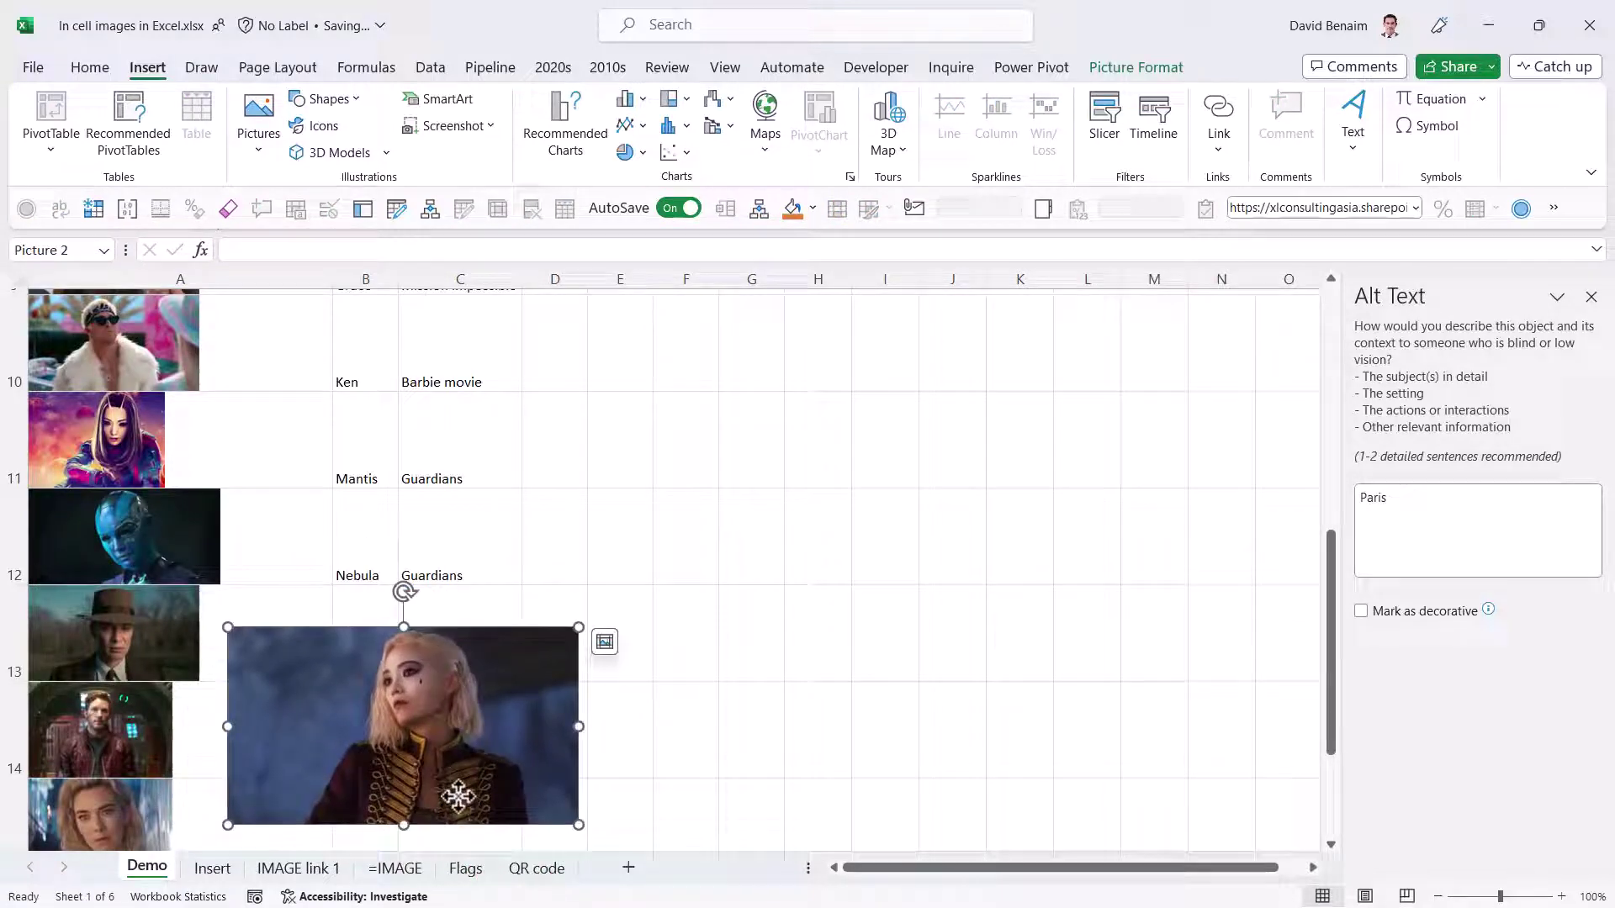
pyautogui.scroll(-1, 375, 479)
pyautogui.moveTo(375, 480); pyautogui.dragTo(358, 733)
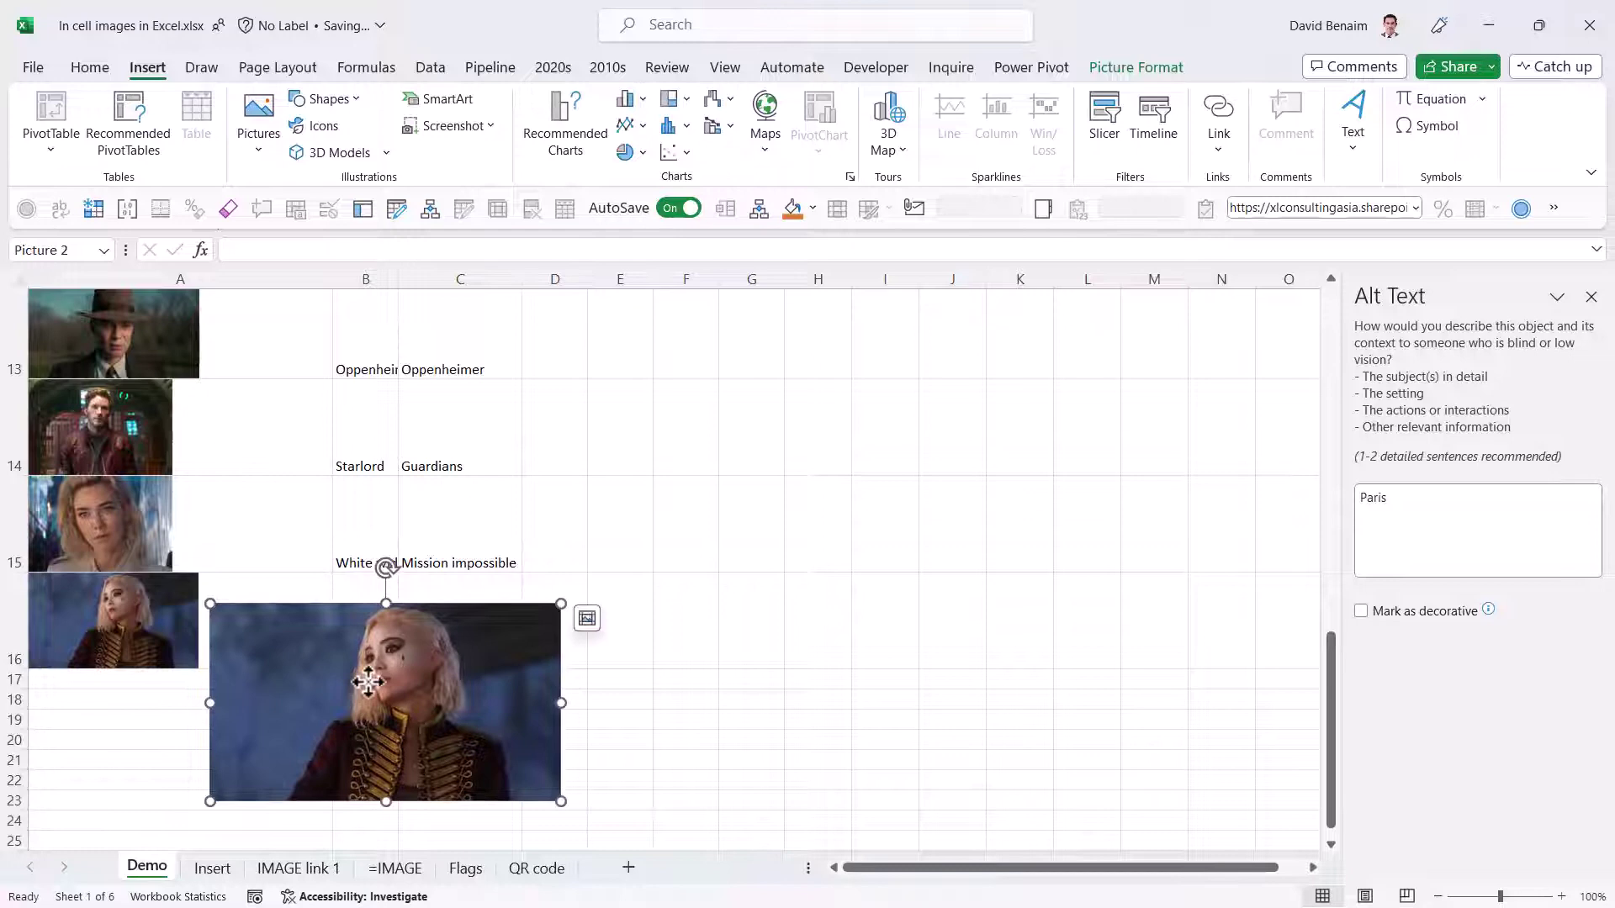
# - Place the picture in A16 and confirm the Hero filter lists Luther and Paris
pyautogui.click(583, 623)
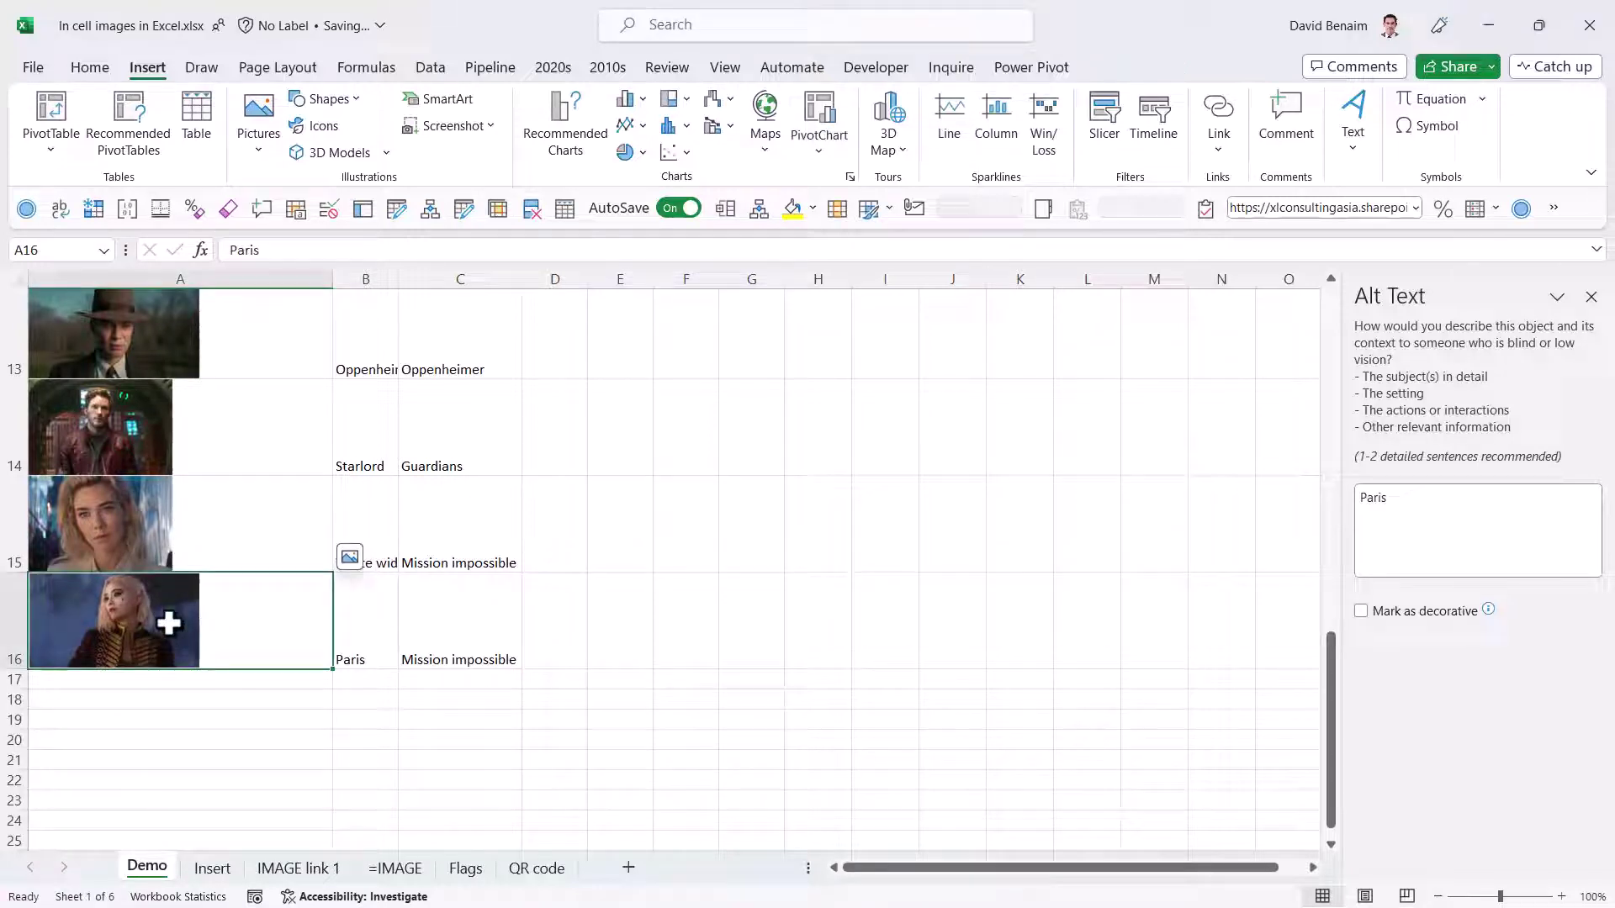
pyautogui.scroll(4, 208, 469)
pyautogui.click(322, 339)
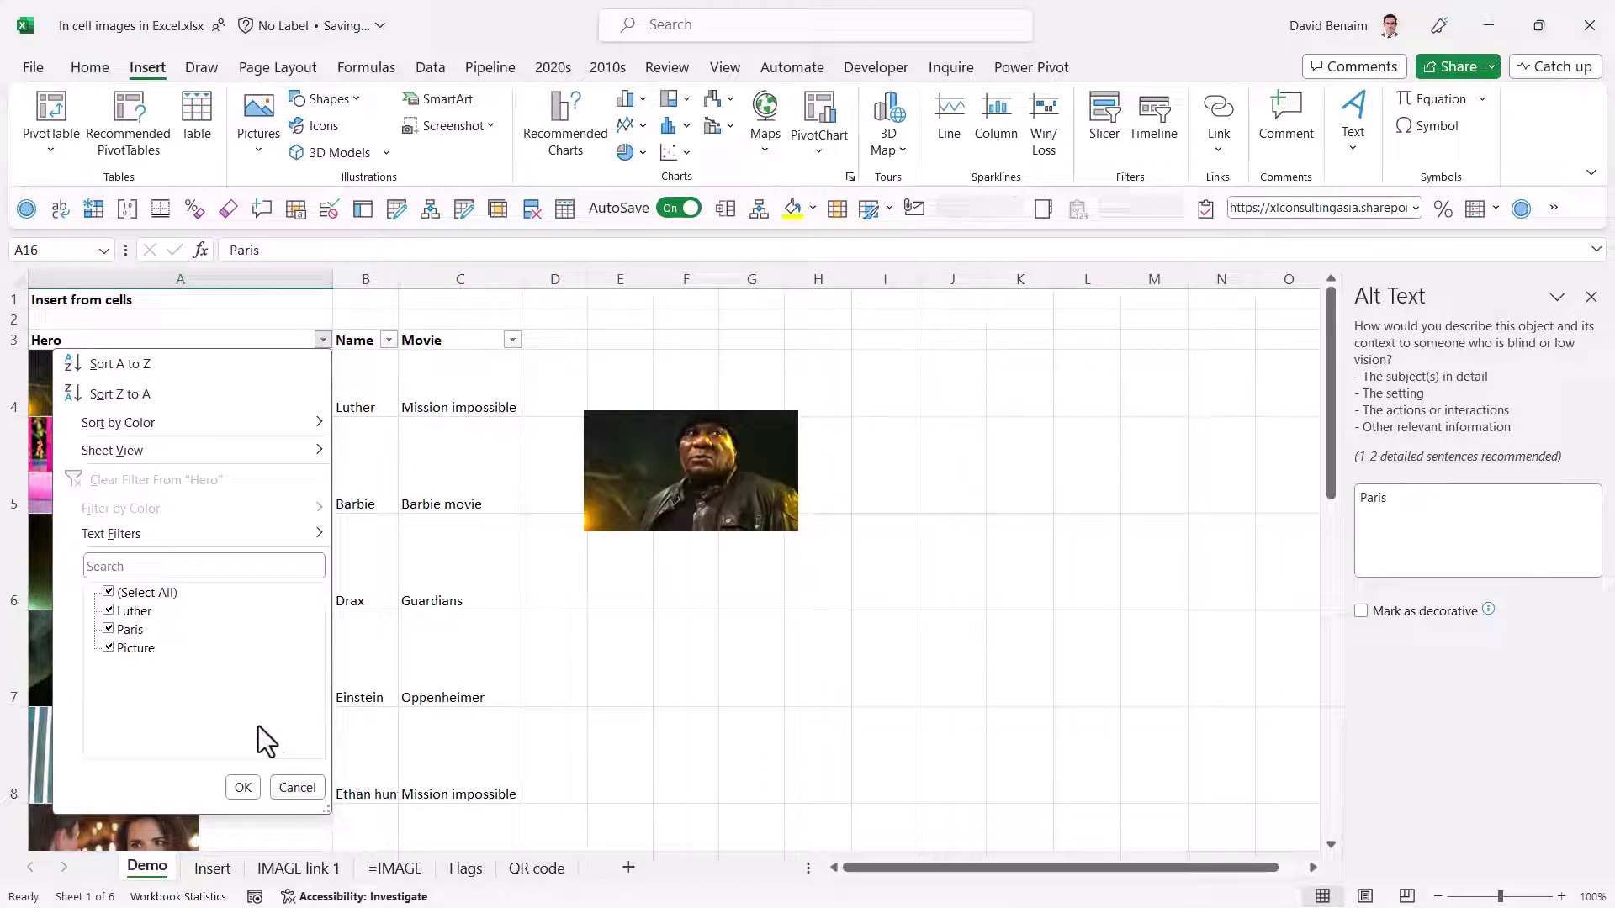
pyautogui.click(248, 788)
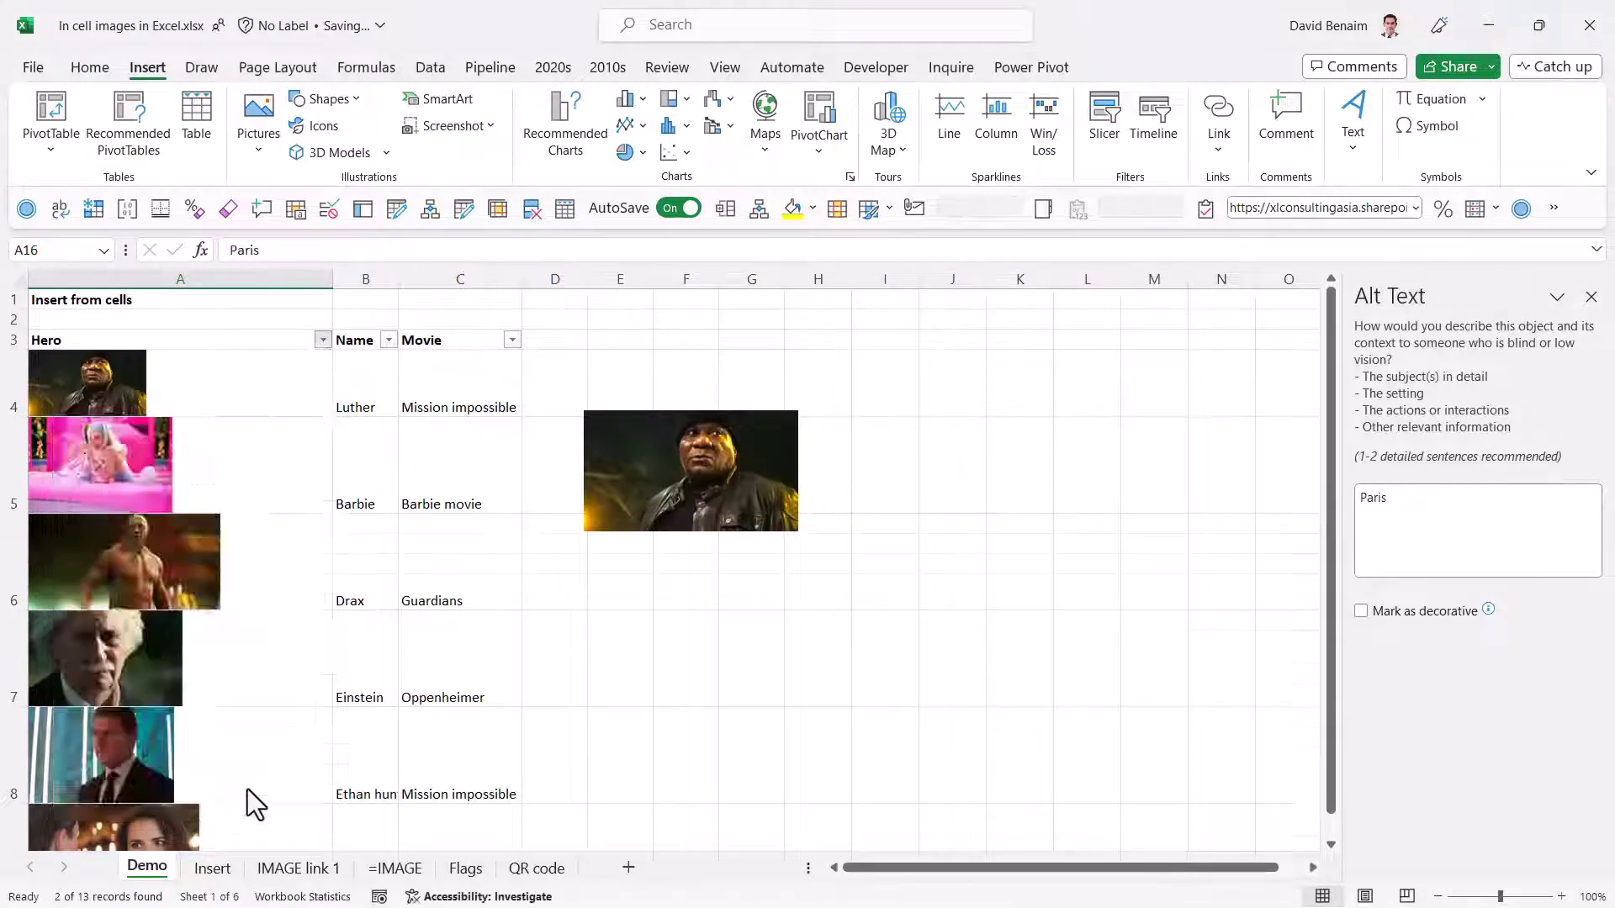
# - Clear the table filter and switch to the Insert sheet with the Alt Text pane closed
pyautogui.click(290, 358)
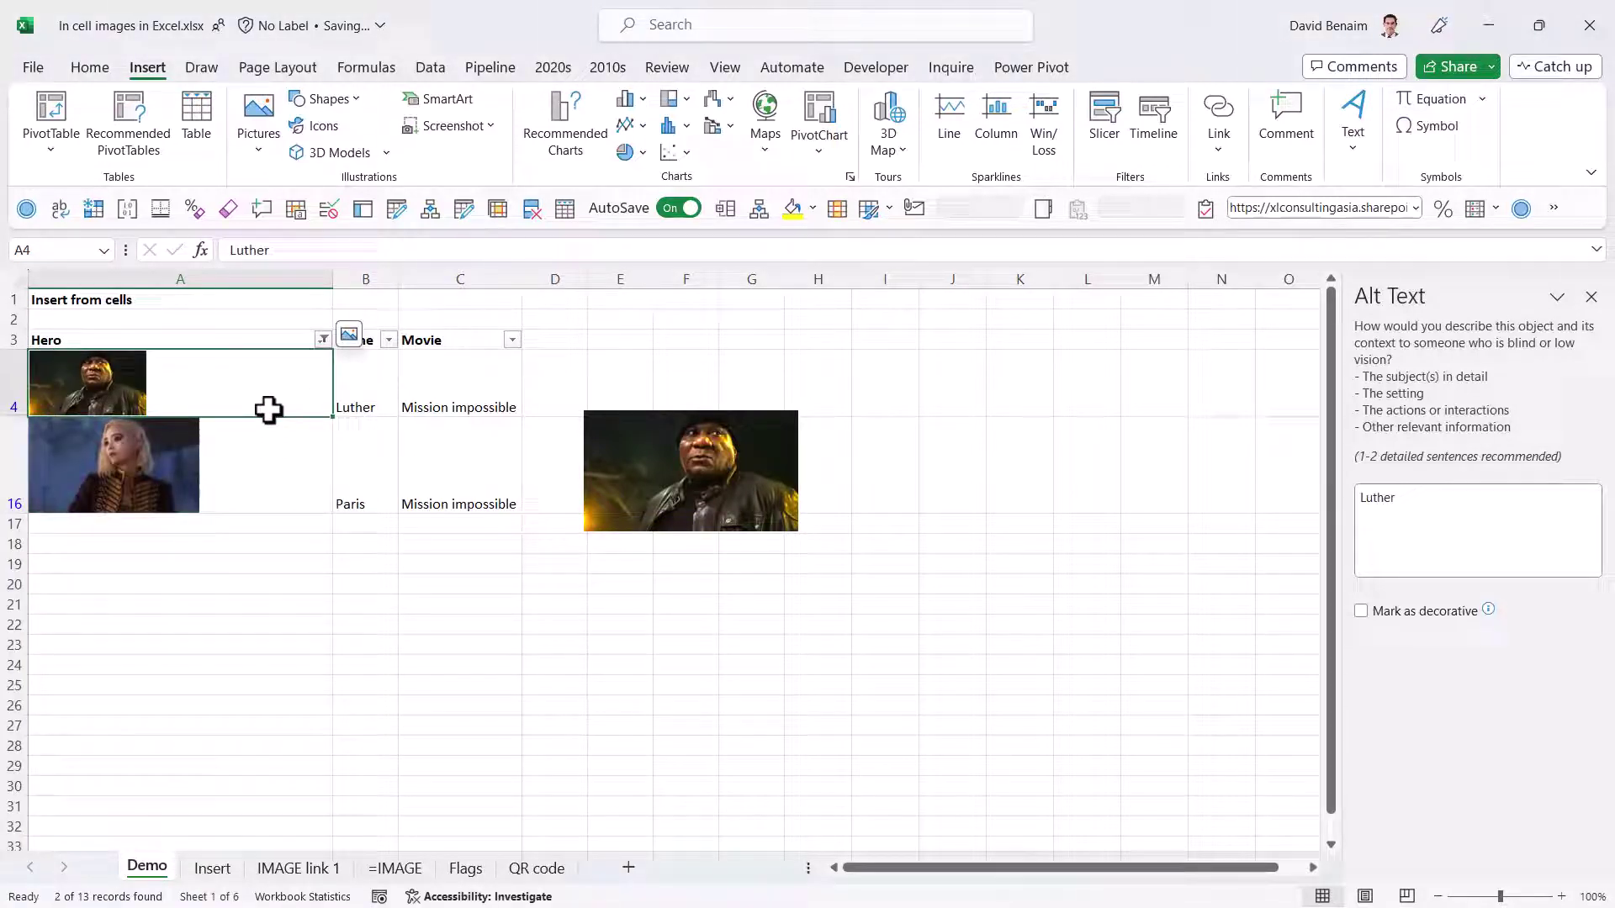
pyautogui.hotkey('ctrl', 'shift', 'l')
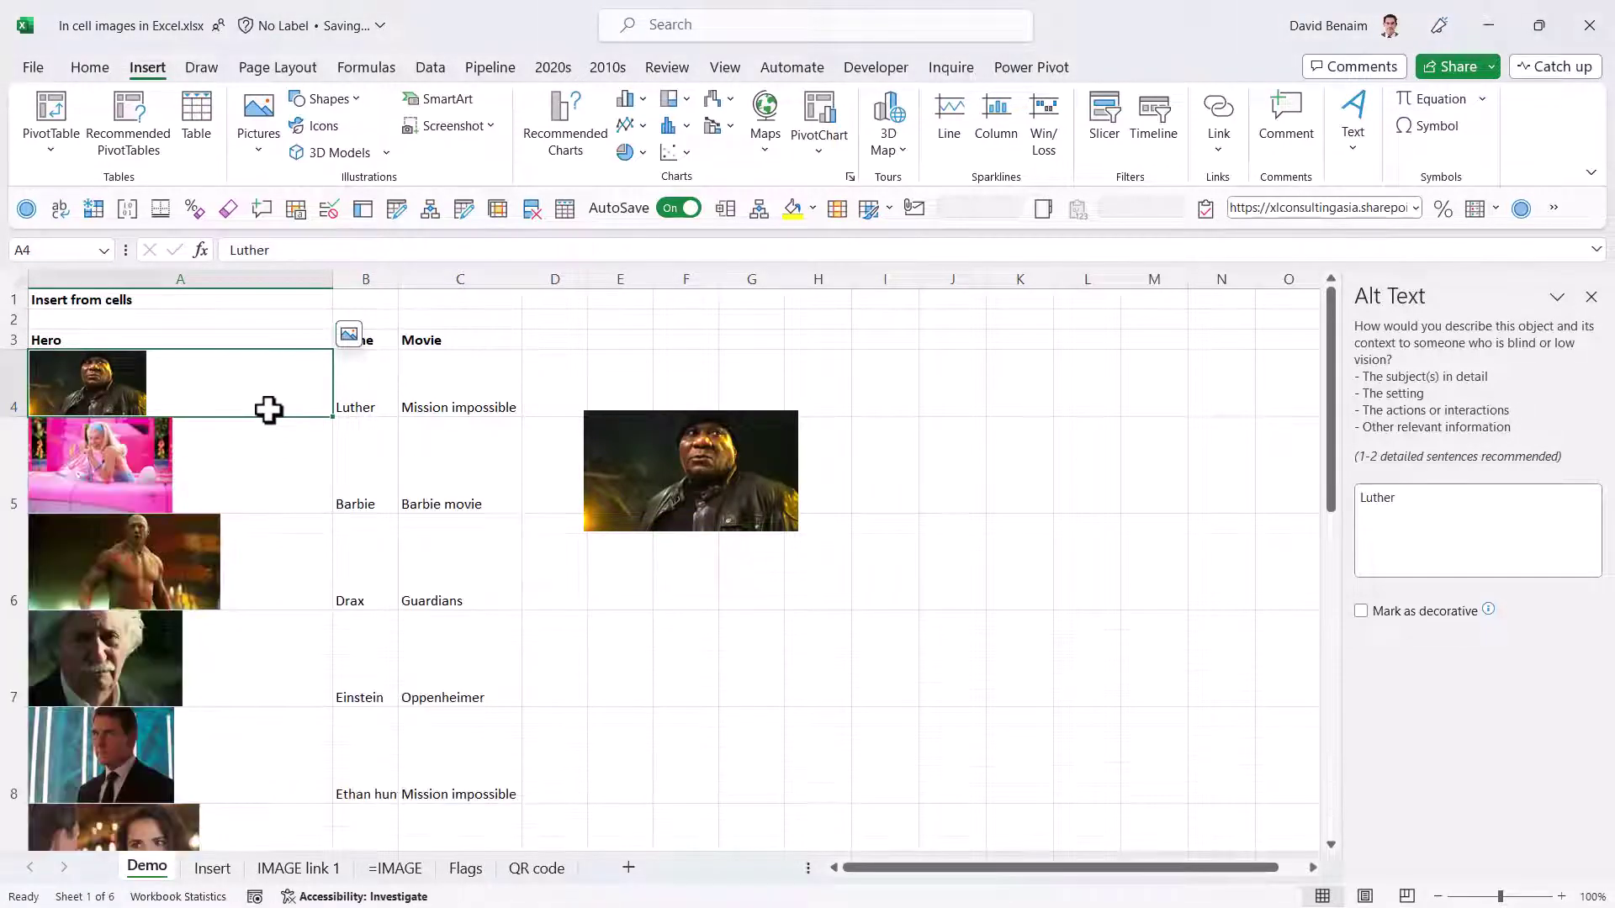
pyautogui.click(215, 869)
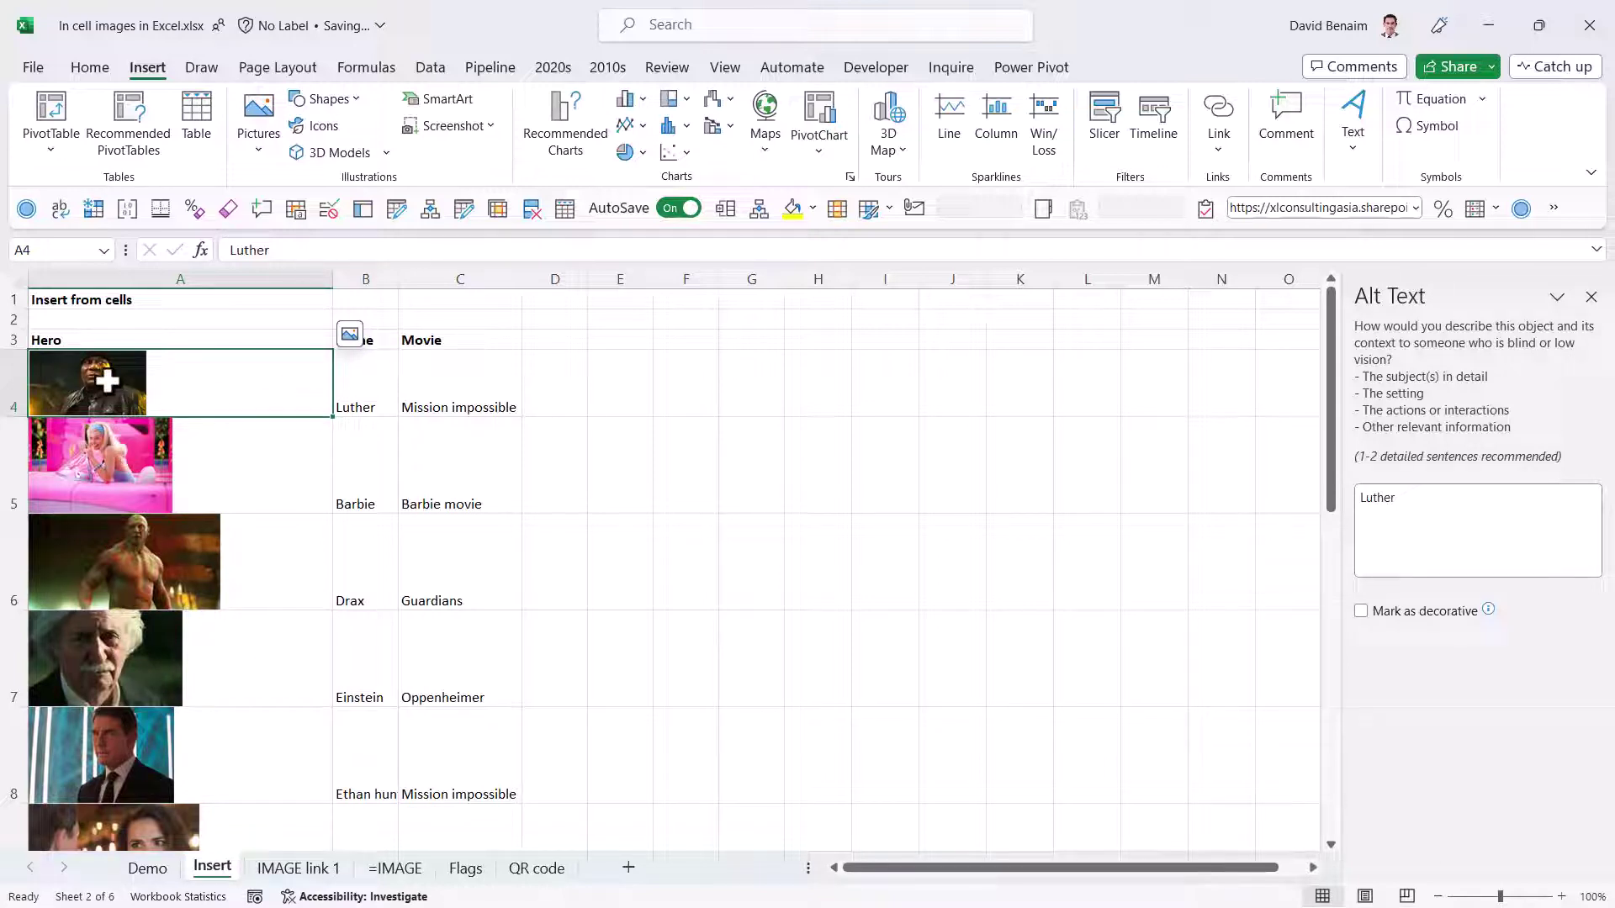
pyautogui.click(1590, 296)
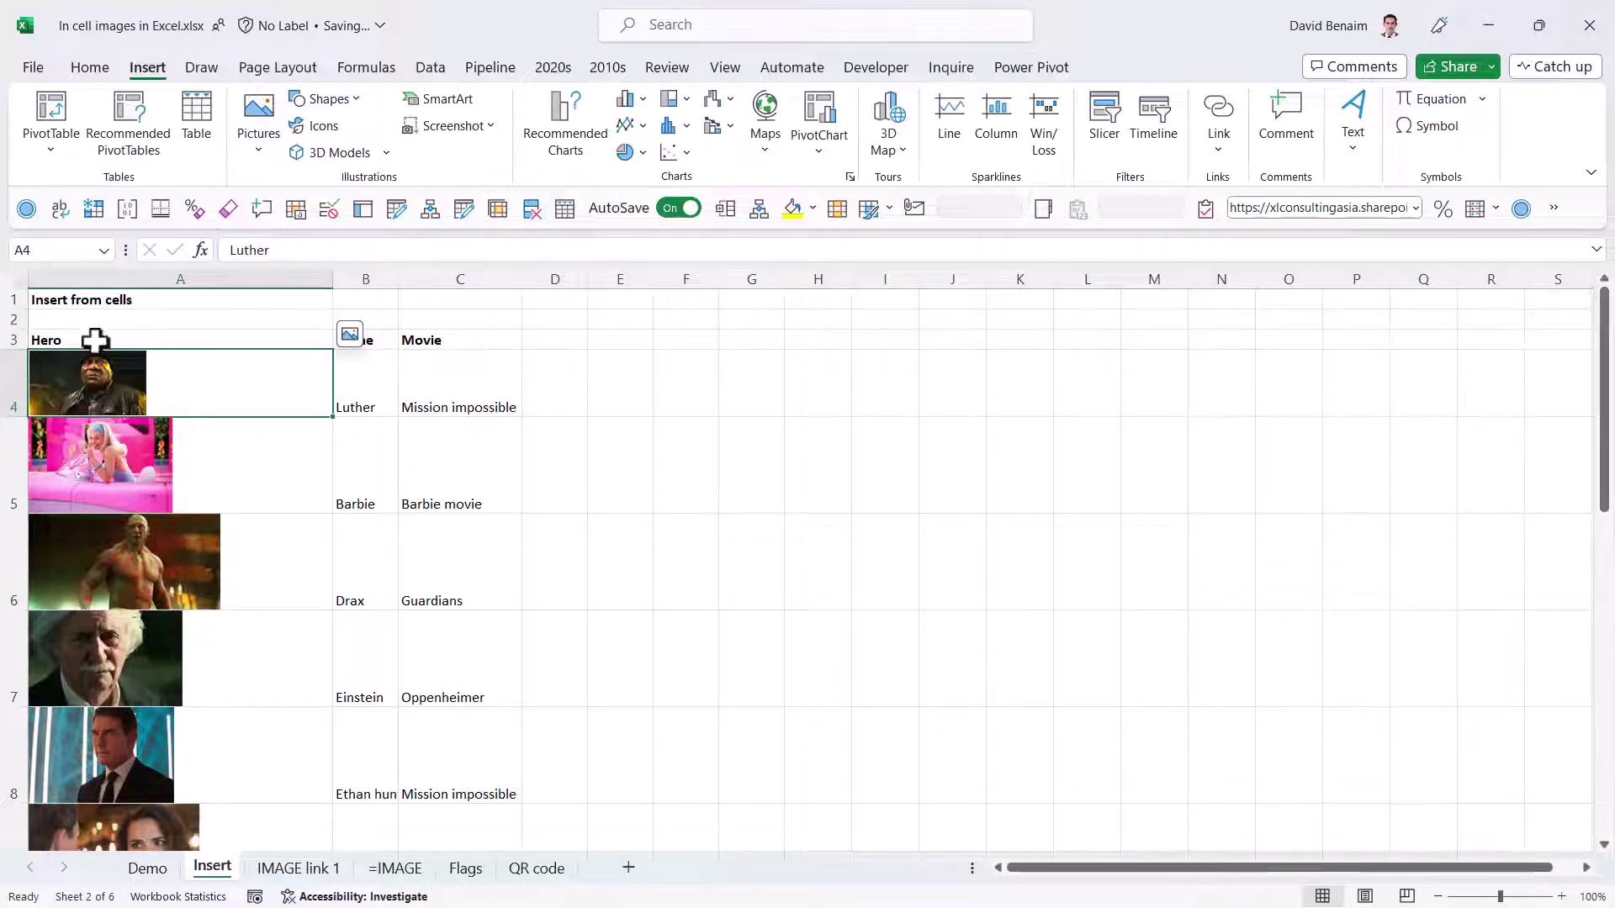
# - Check the Luther image's alt text, then filter the Hero column to show only (Blanks)
pyautogui.rightClick(109, 385)
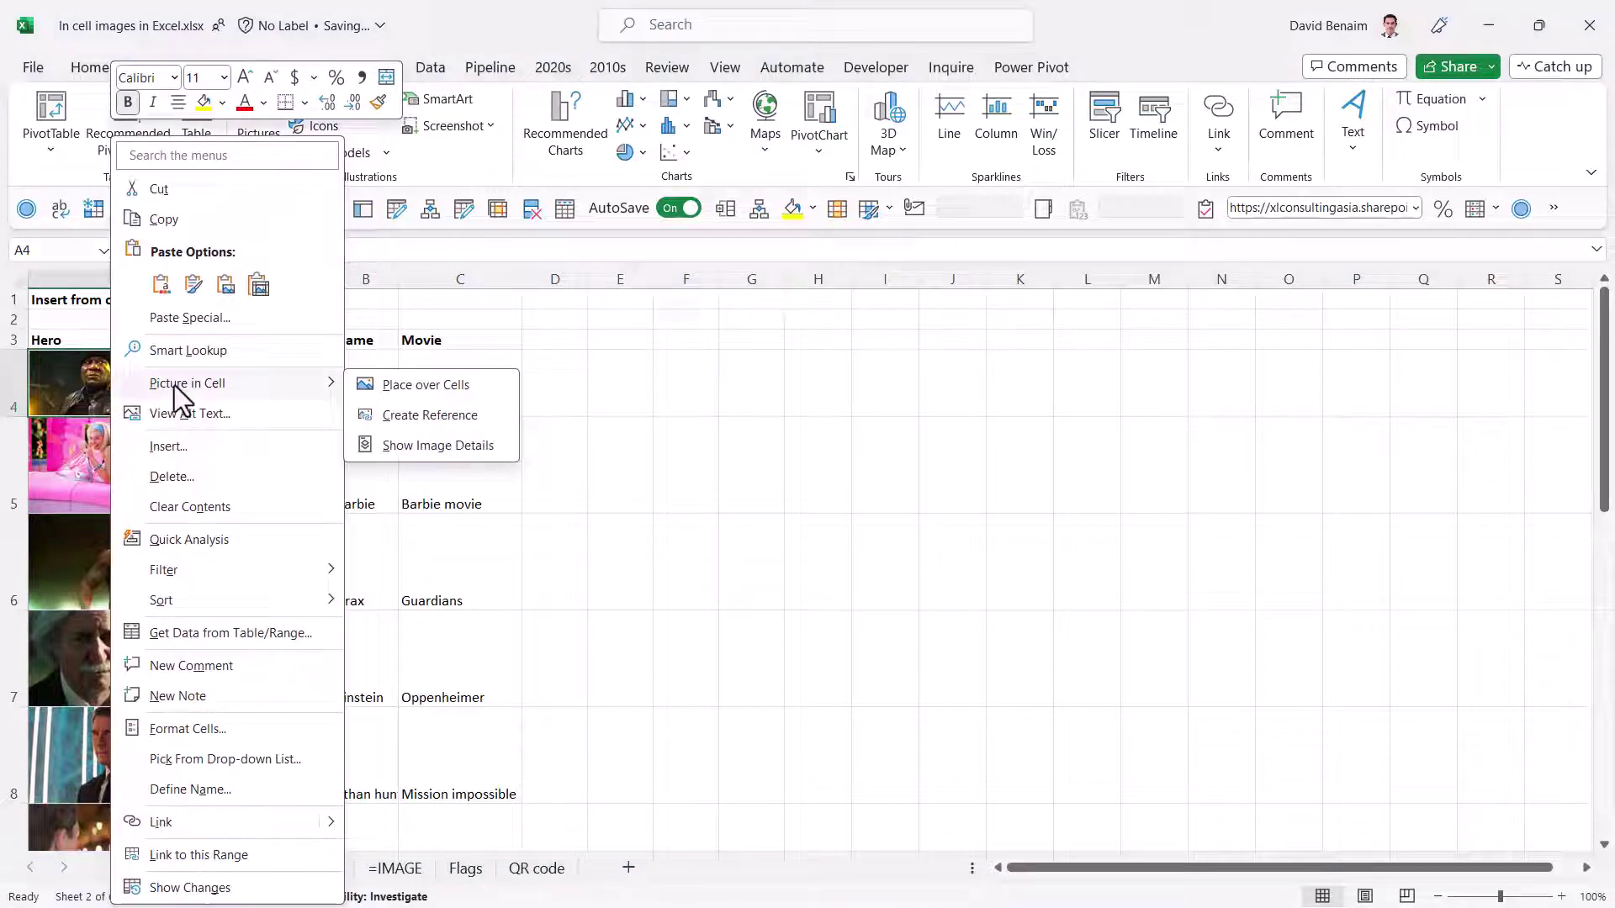
pyautogui.click(209, 415)
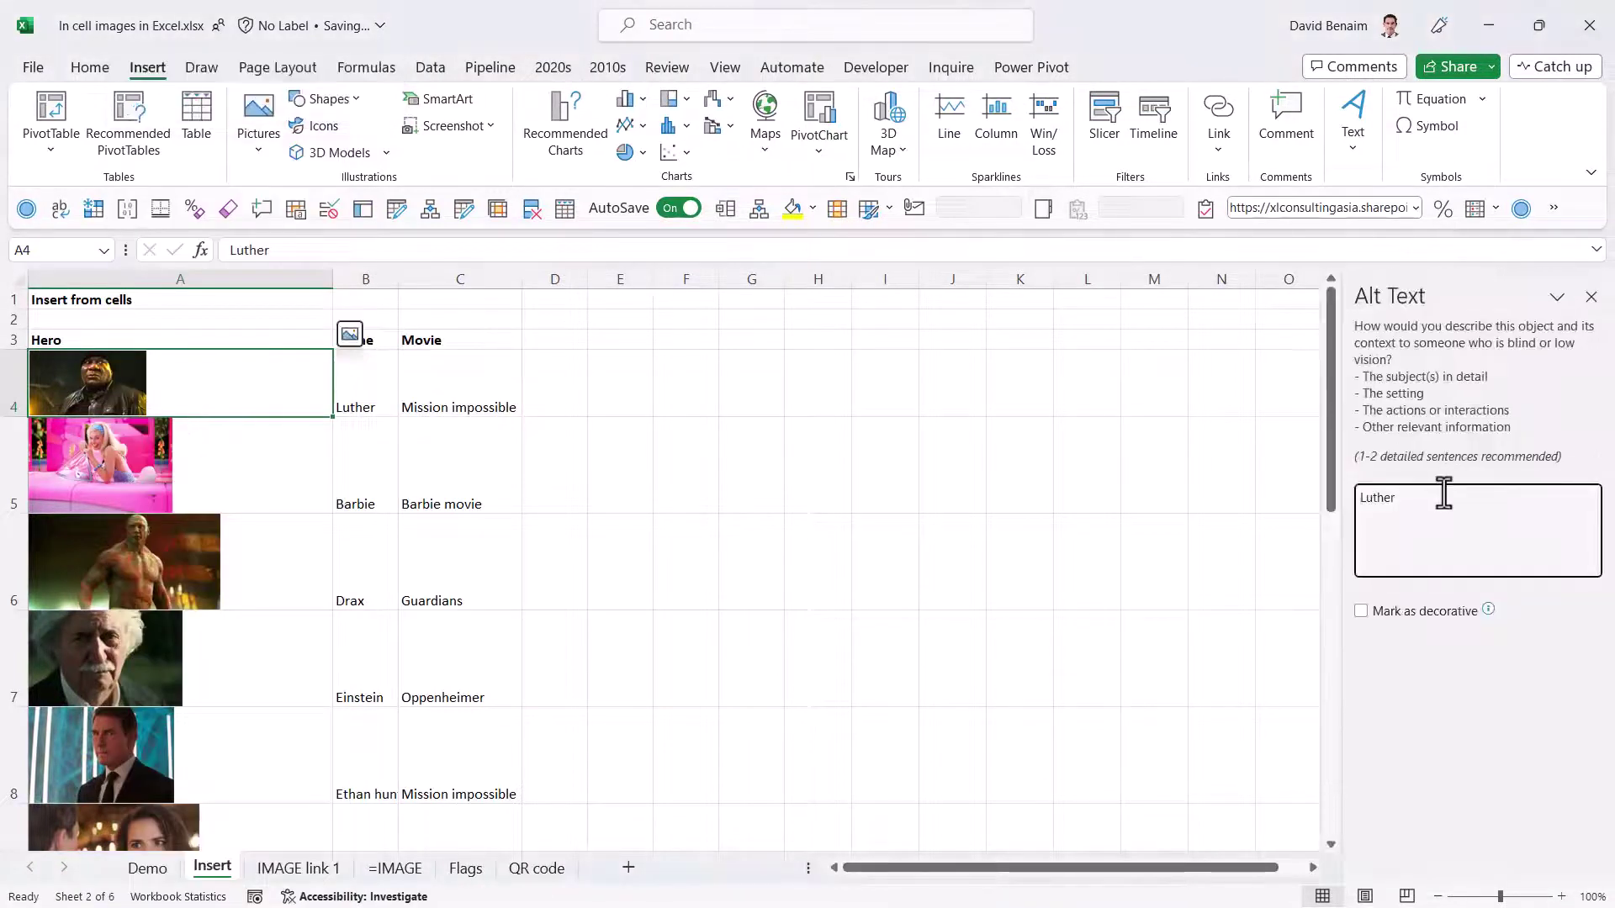
pyautogui.click(134, 342)
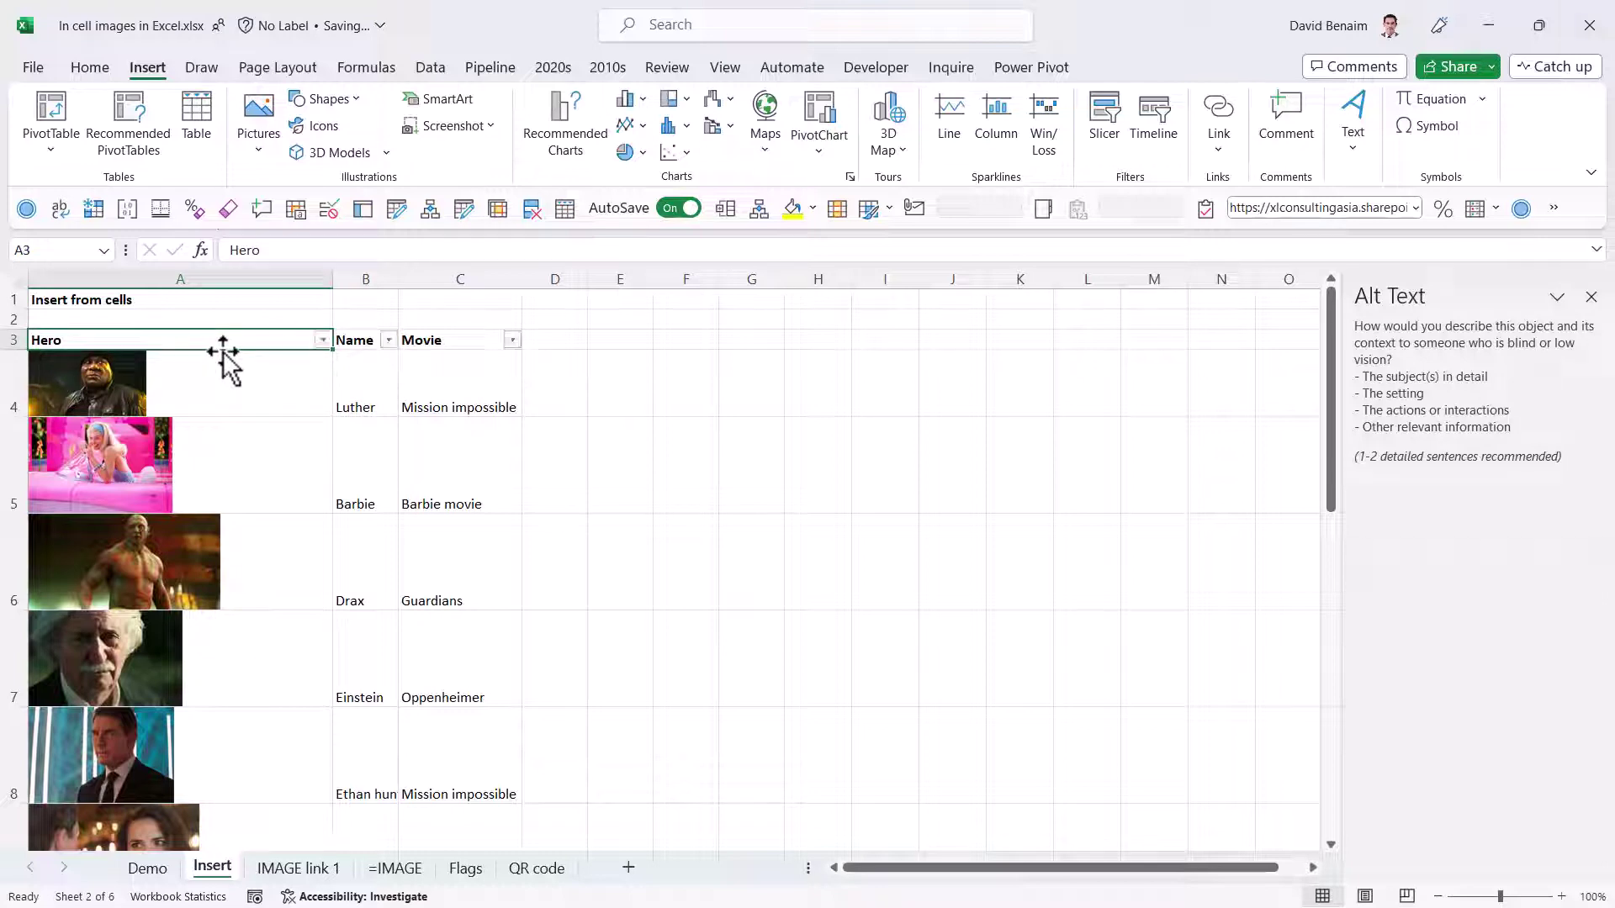
pyautogui.click(323, 339)
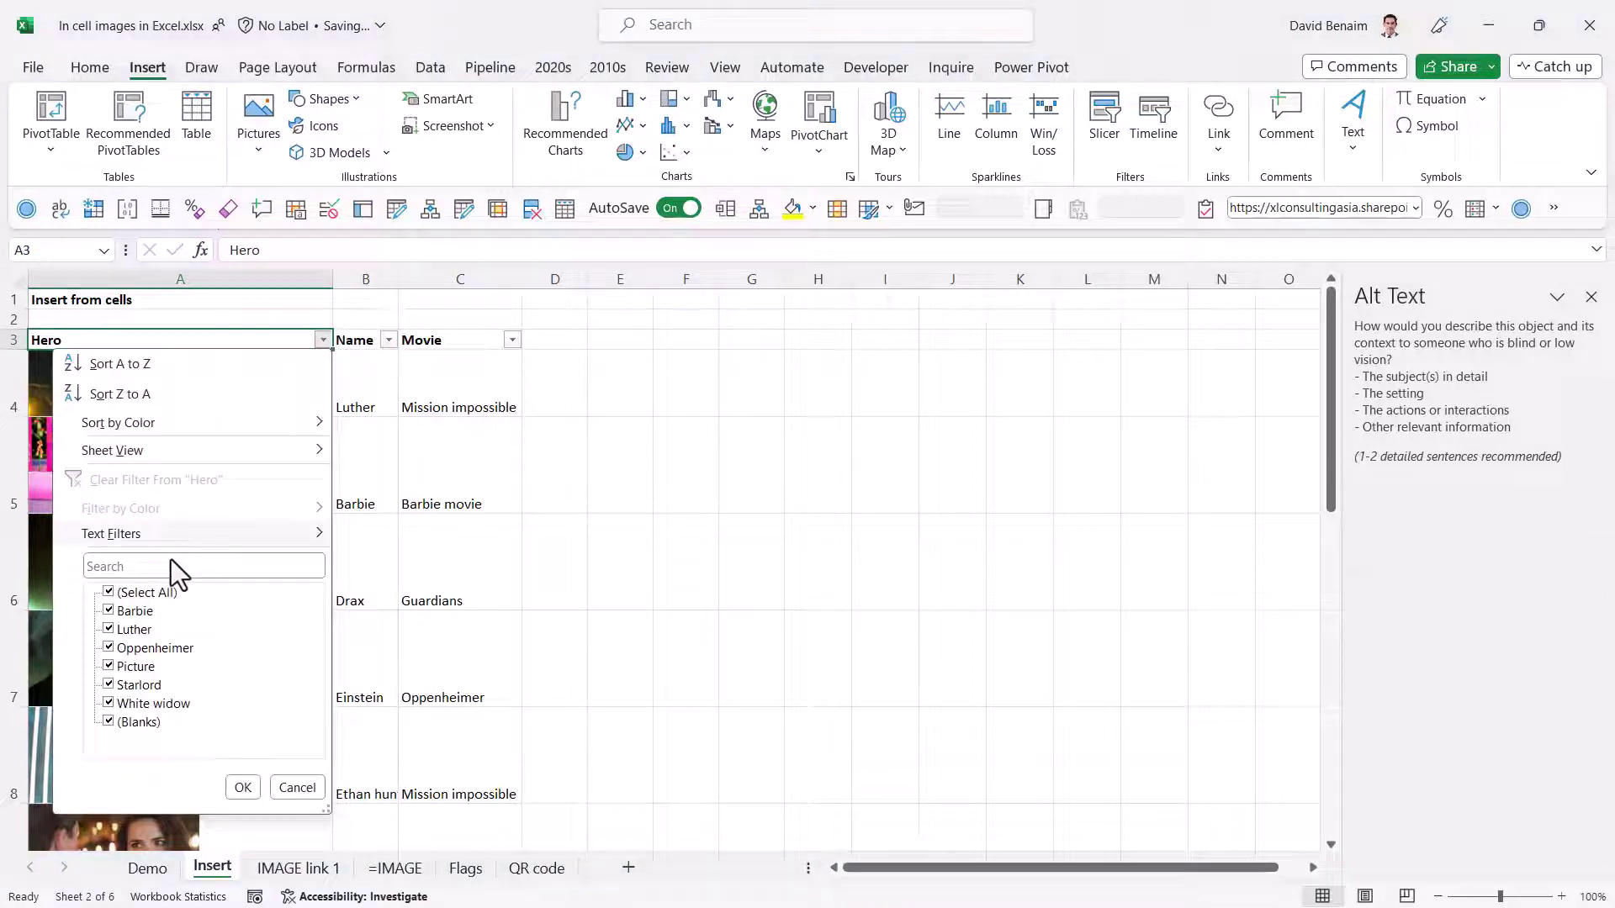
pyautogui.click(111, 593)
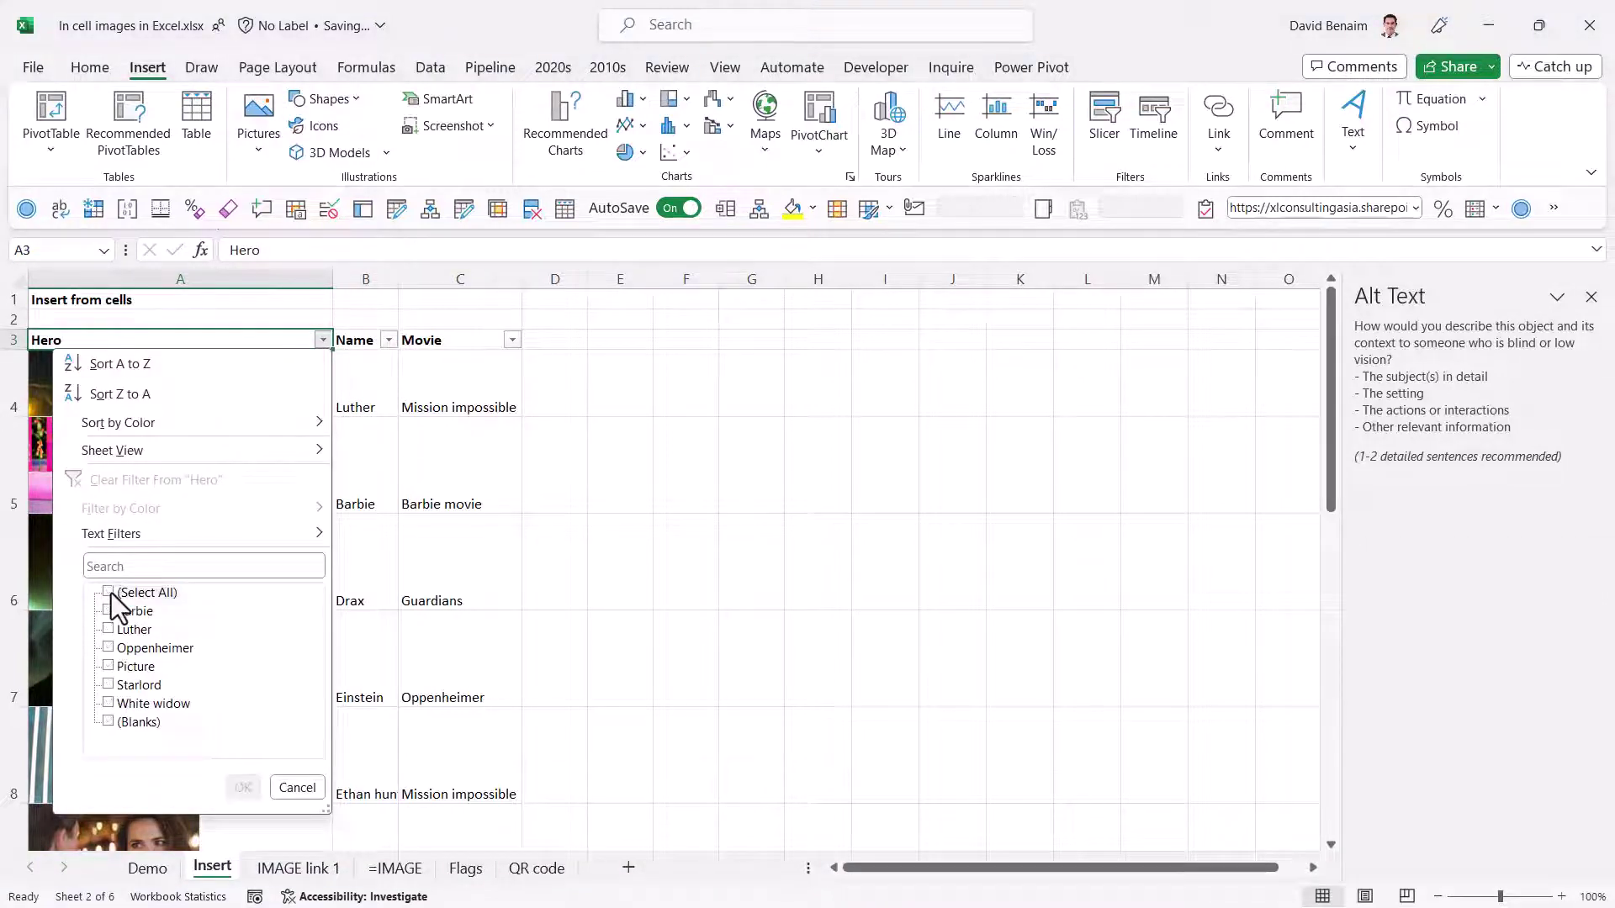
pyautogui.click(107, 721)
pyautogui.click(243, 788)
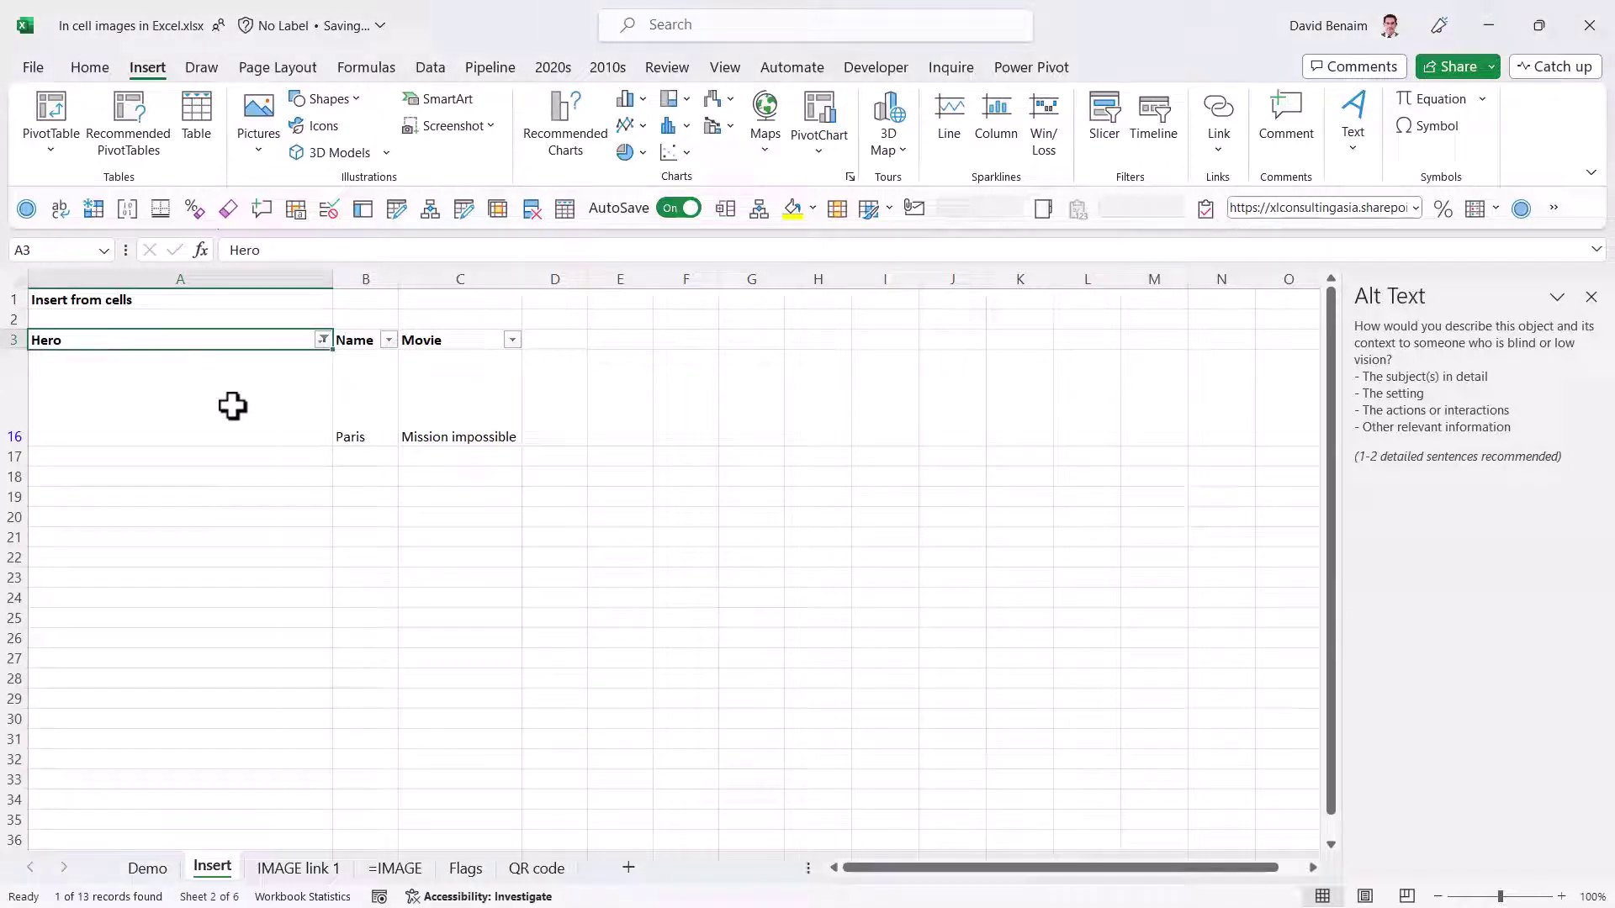
# - Paste the picture into A16, reapply the filter, then turn filtering off
pyautogui.click(242, 403)
pyautogui.hotkey('ctrl', 'v')
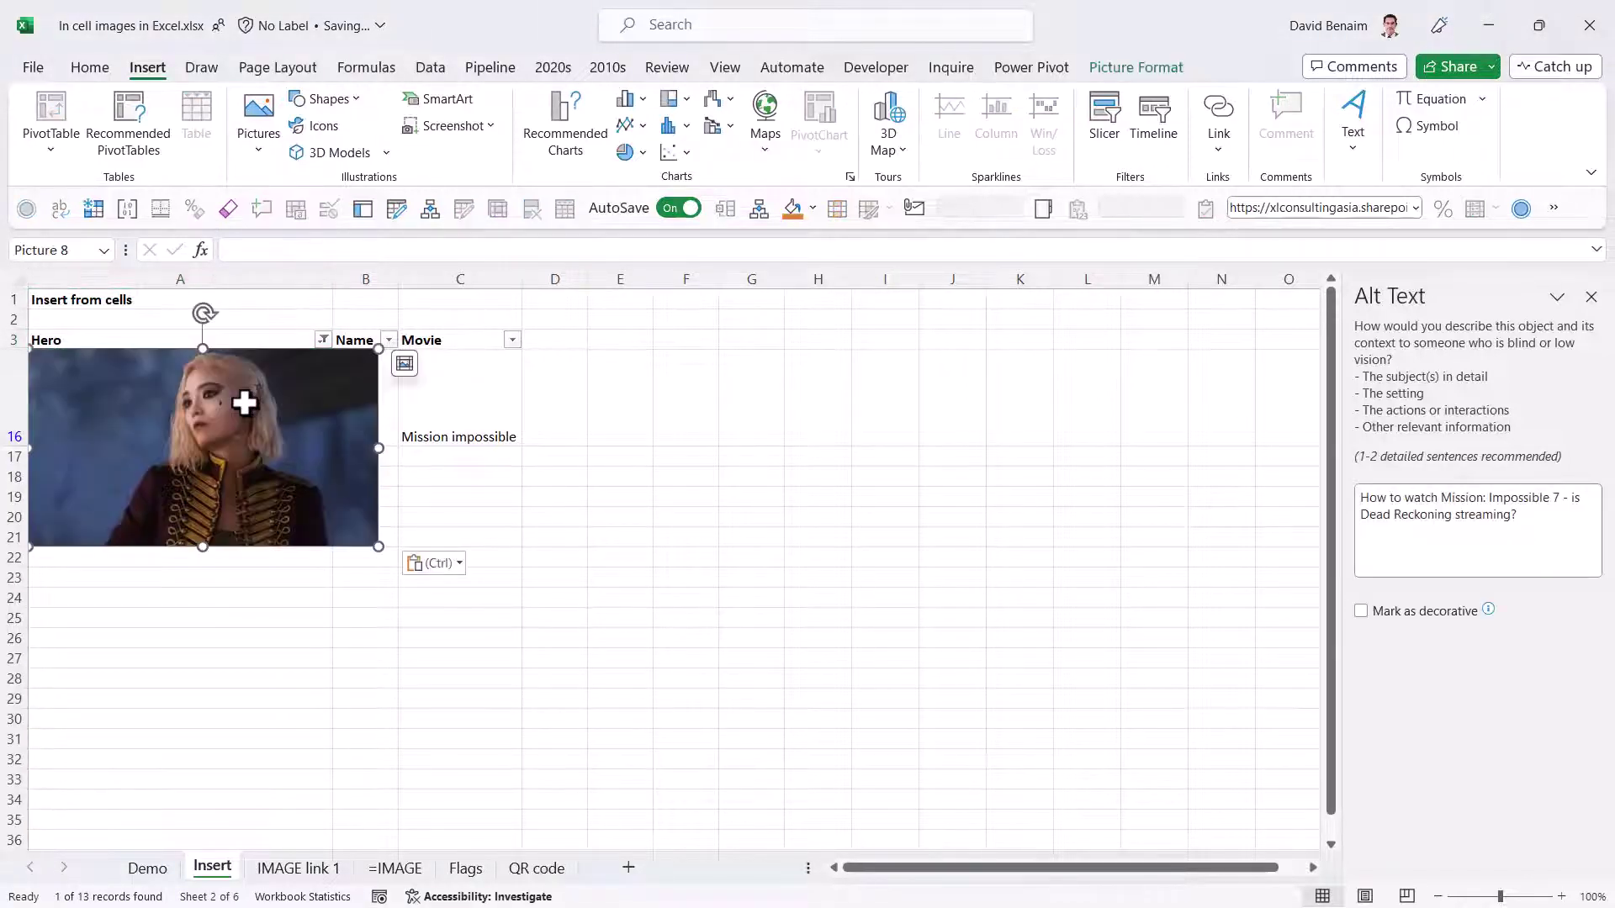
pyautogui.click(323, 339)
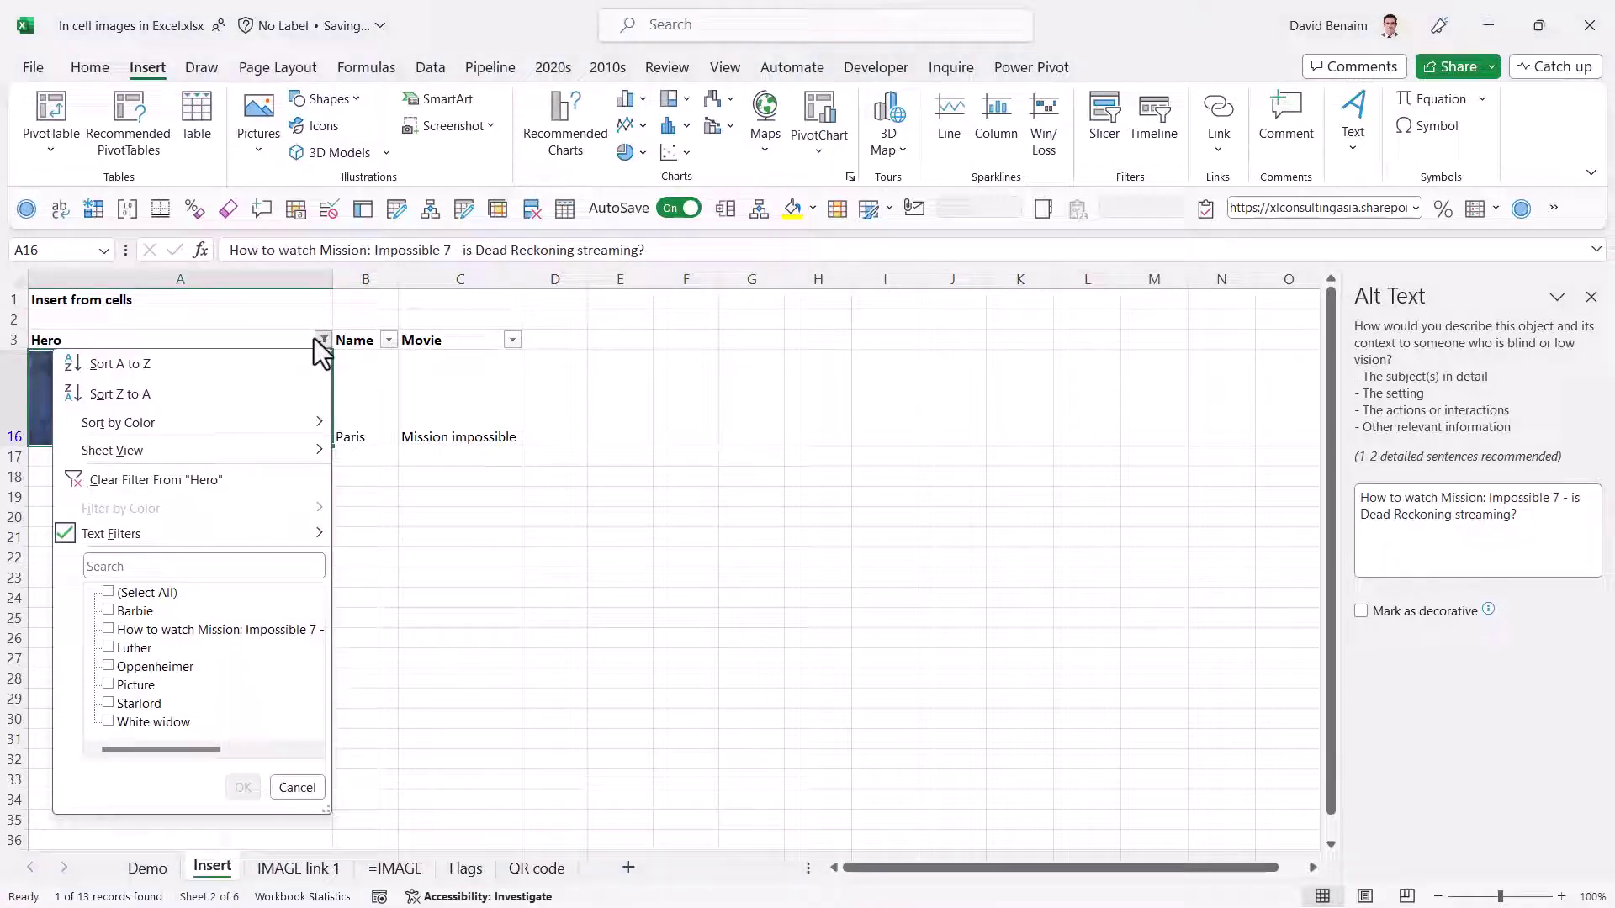
pyautogui.press('Escape')
pyautogui.click(430, 67)
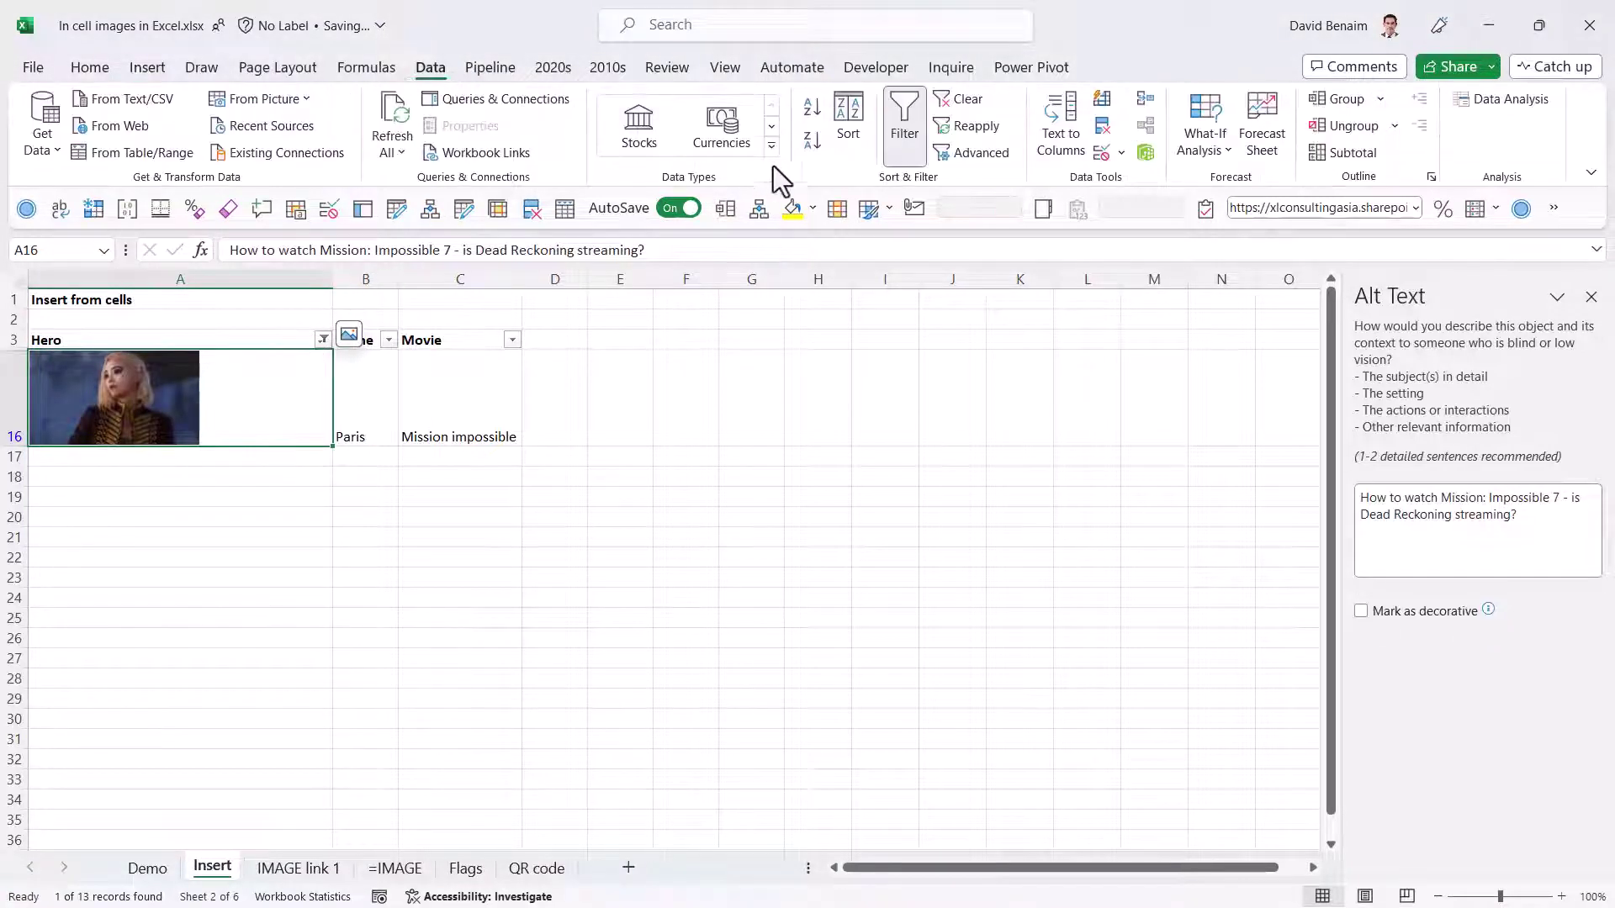
pyautogui.click(963, 133)
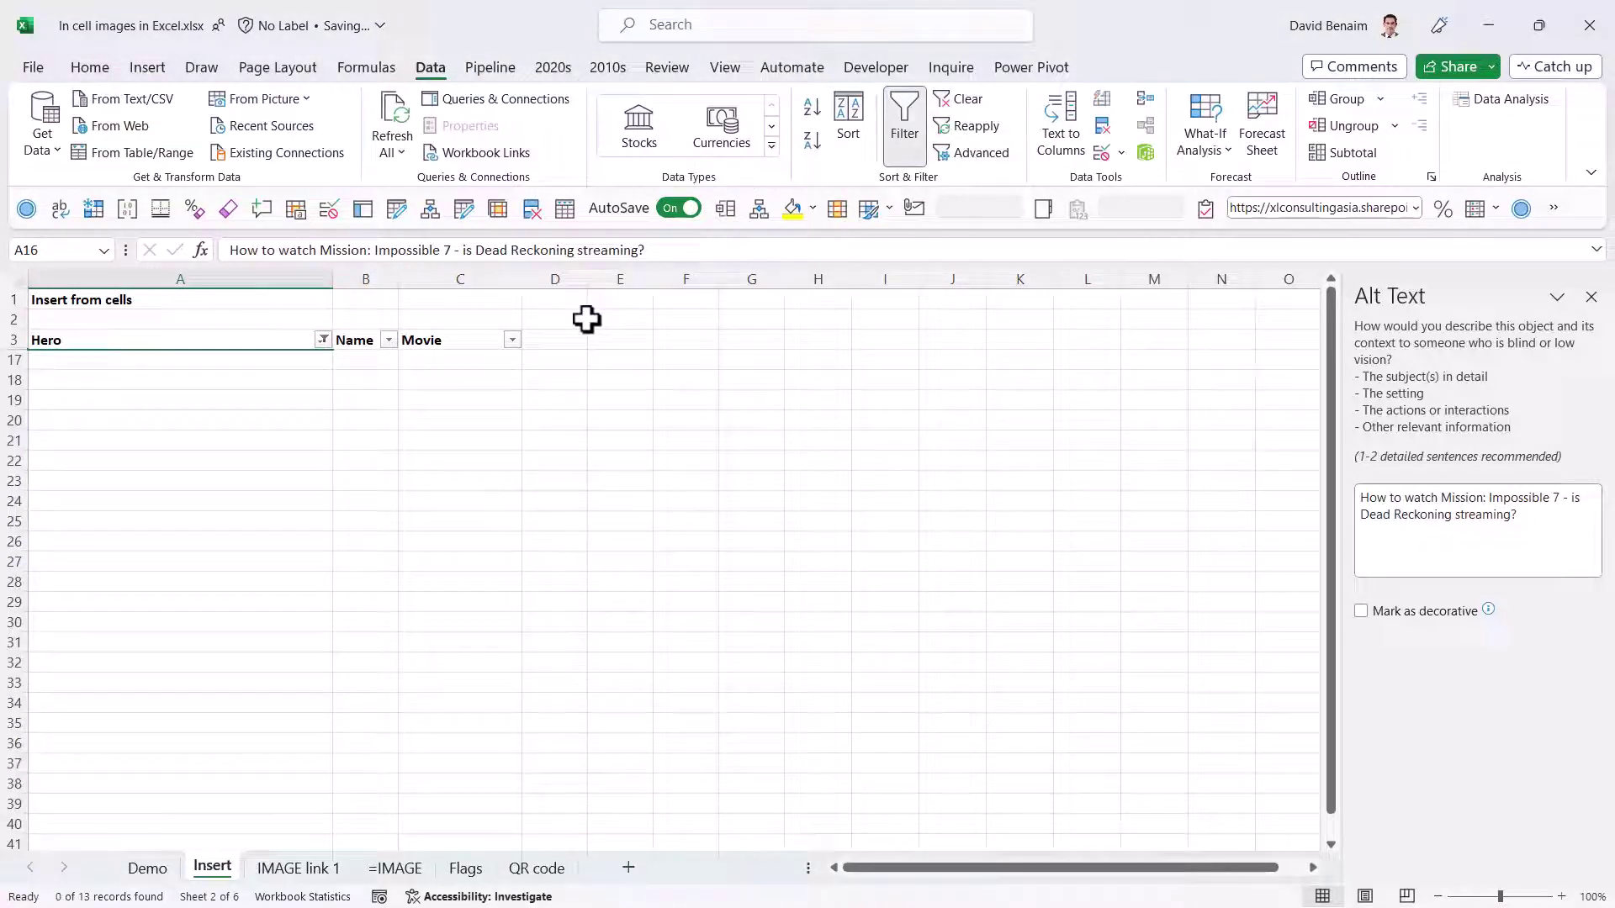
pyautogui.click(255, 342)
pyautogui.hotkey('ctrl', 'shift', 'l')
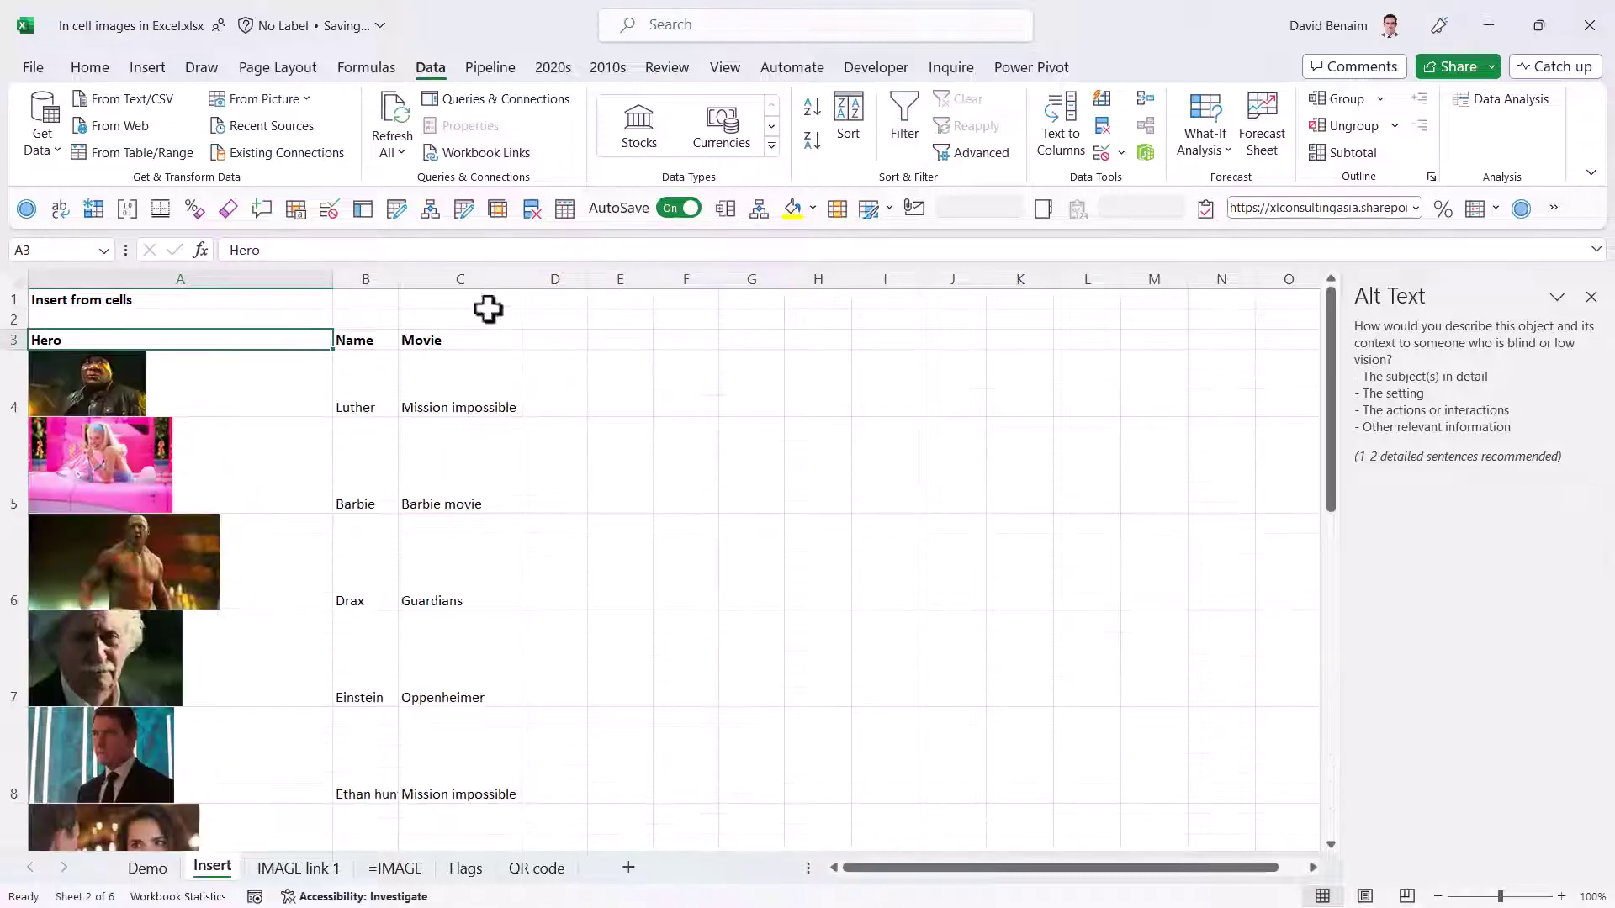
# - Float the Luther image over the cells, then put it back into cell A4
pyautogui.click(1591, 297)
pyautogui.rightClick(139, 380)
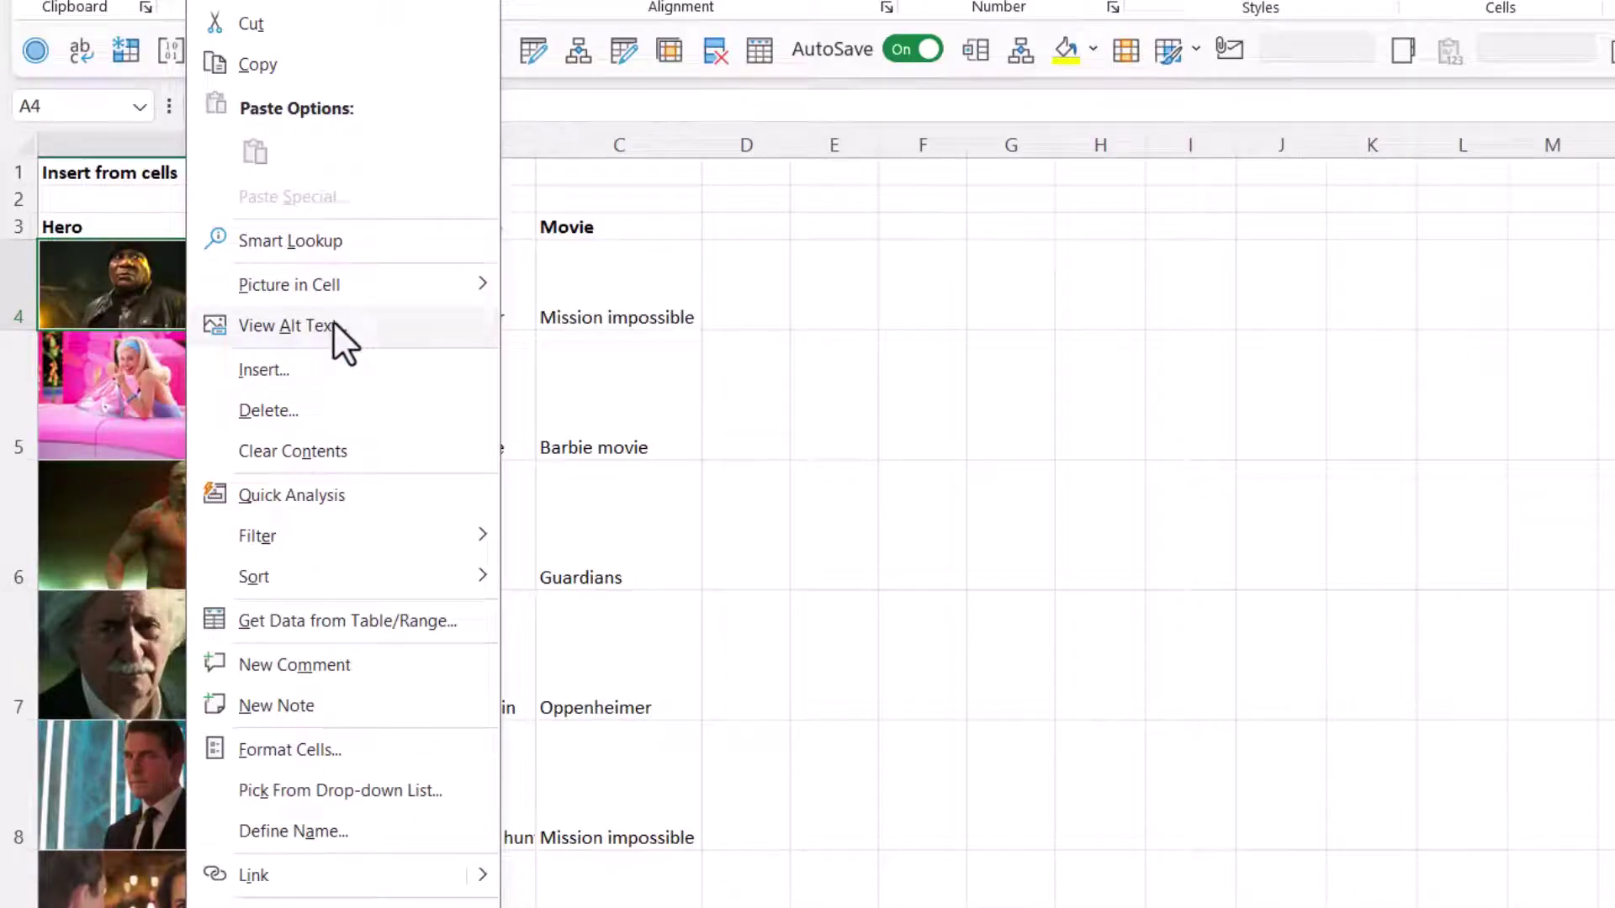
pyautogui.moveTo(355, 291)
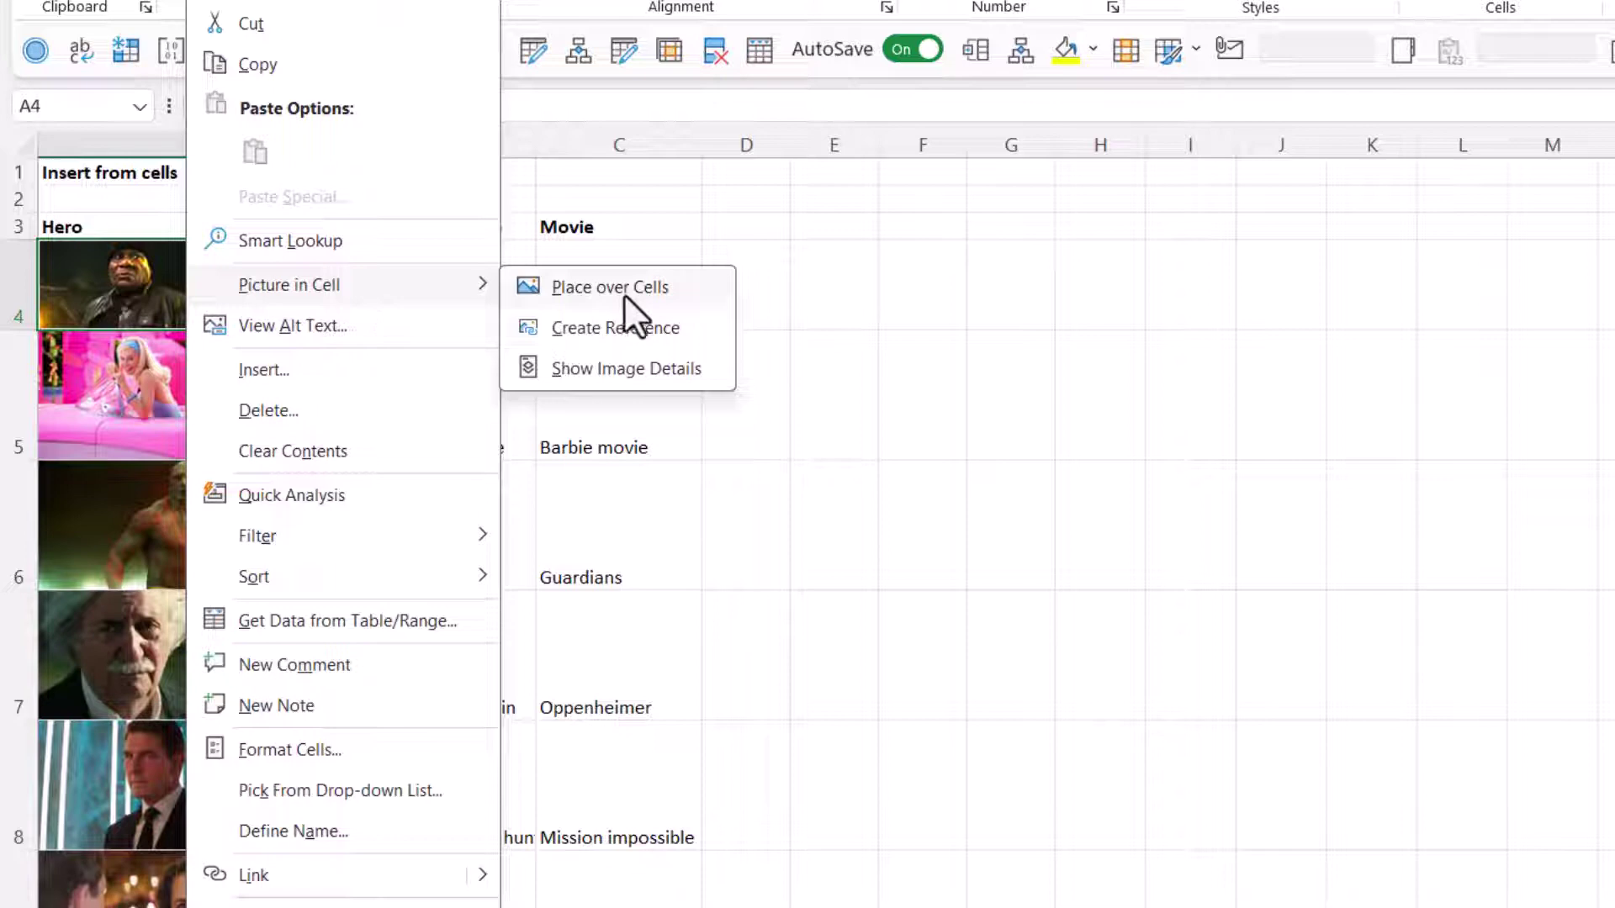
pyautogui.click(685, 290)
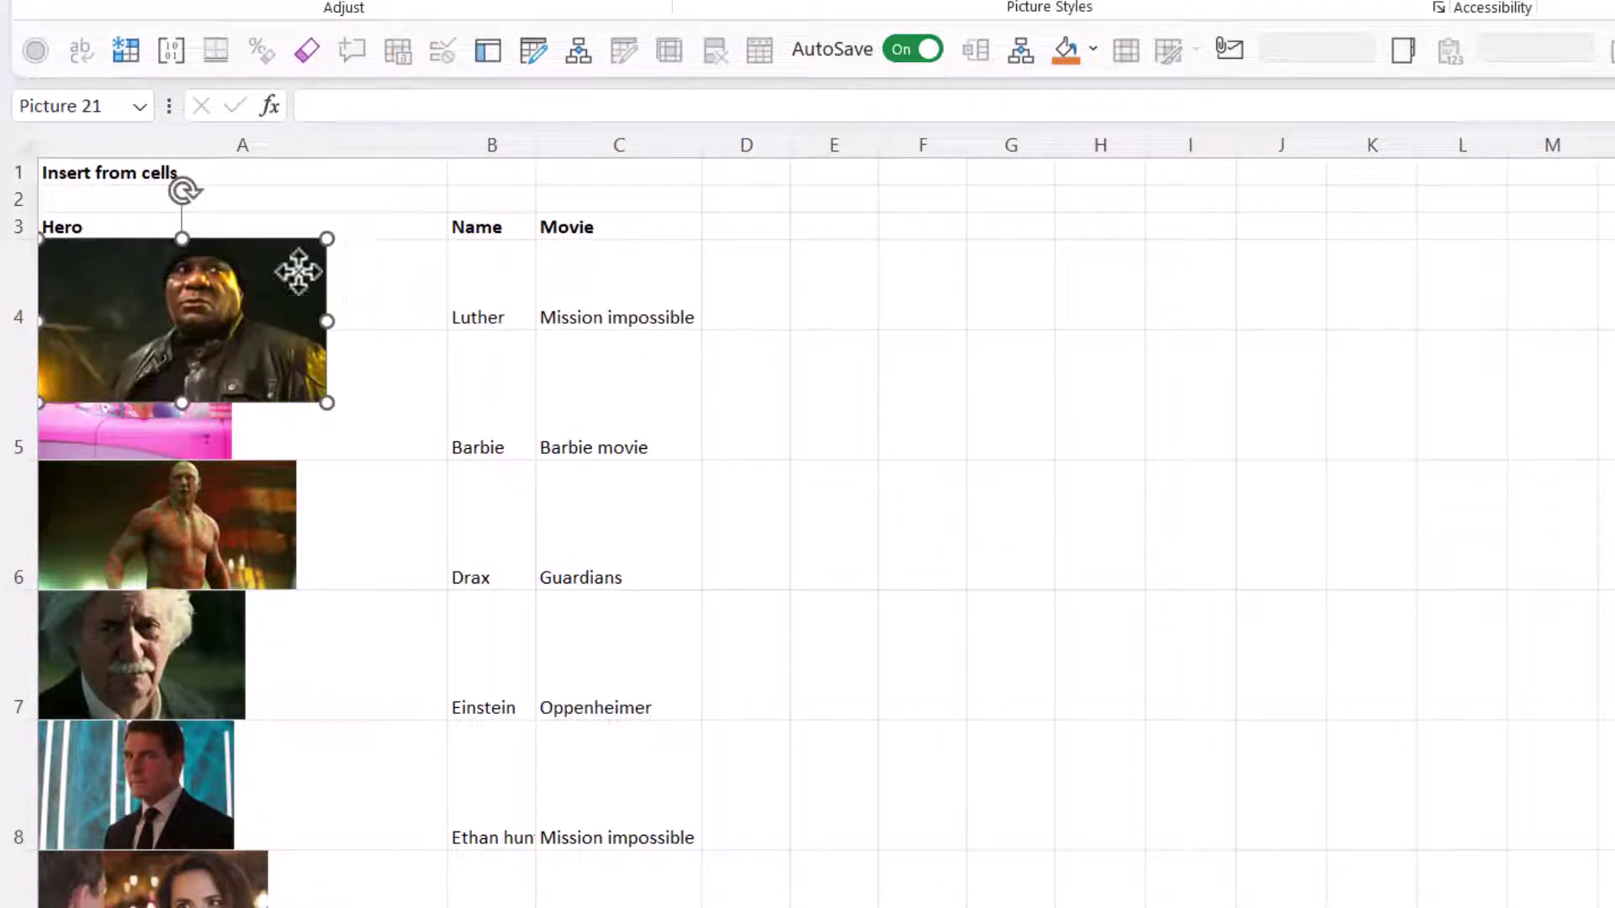
pyautogui.rightClick(300, 271)
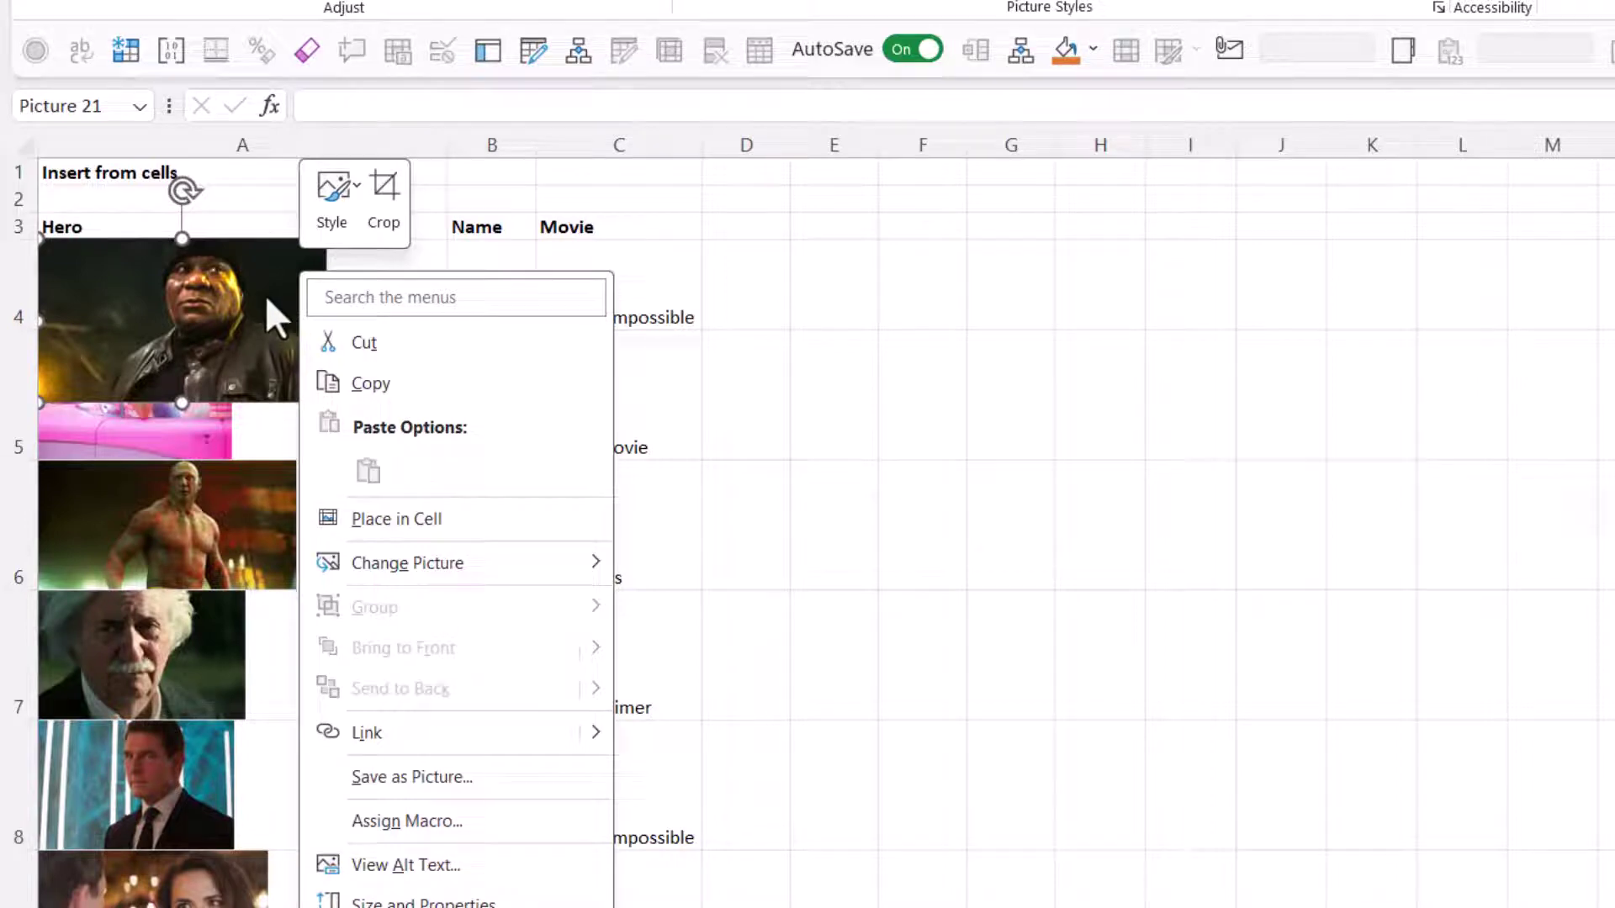
pyautogui.click(269, 302)
pyautogui.click(364, 261)
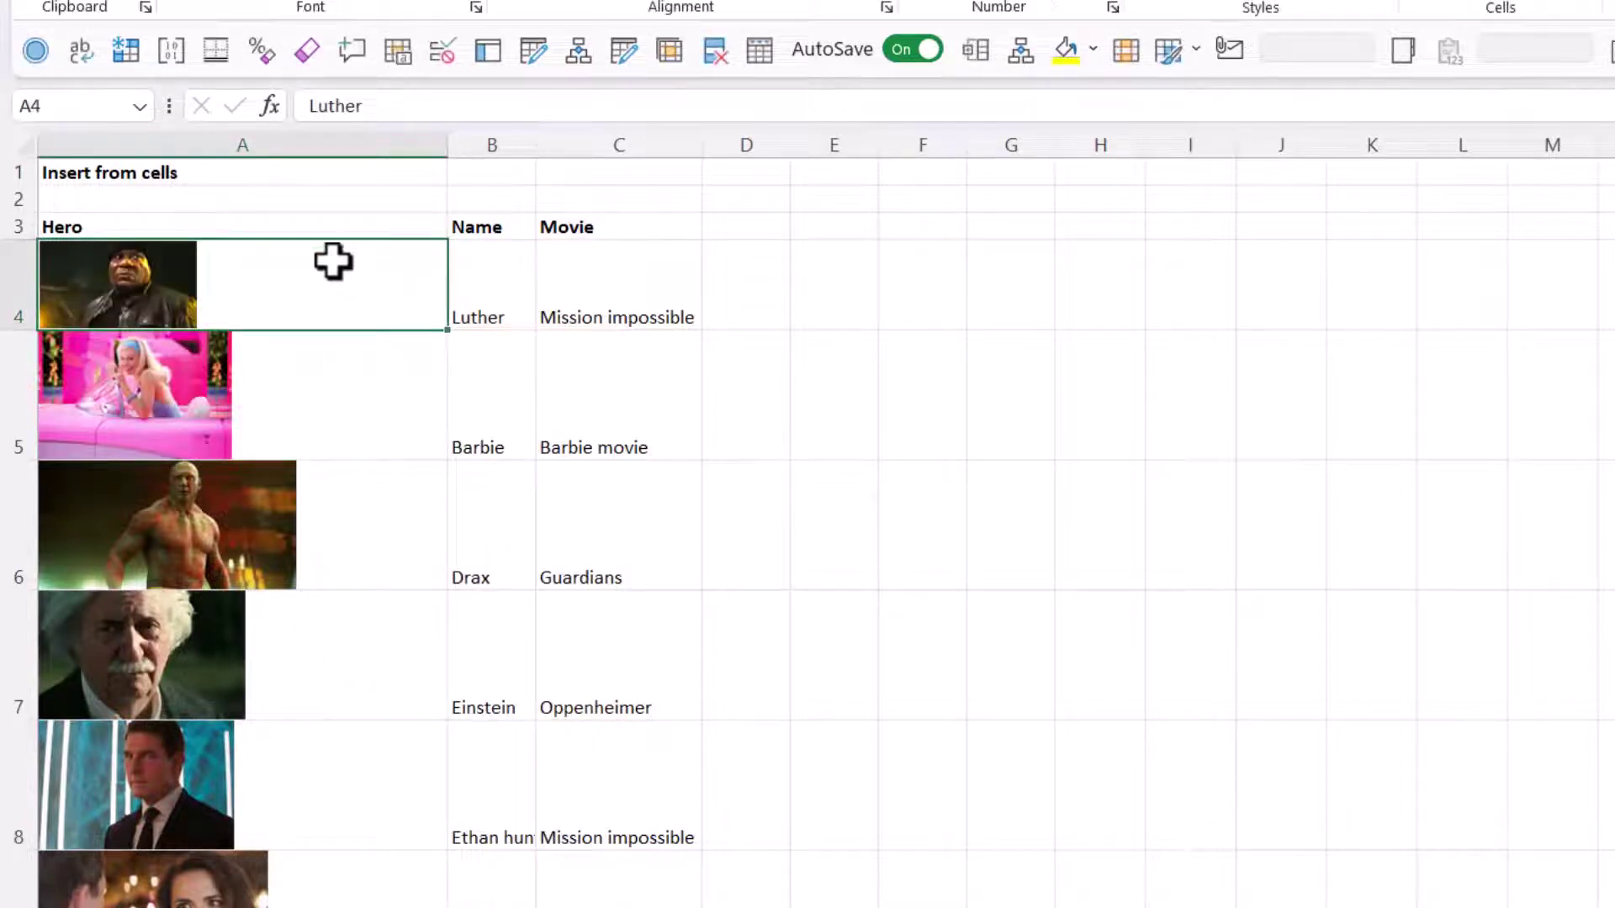
# - Create a linked picture of A4 and enlarge it over columns G to M
pyautogui.rightClick(183, 264)
pyautogui.moveTo(321, 288)
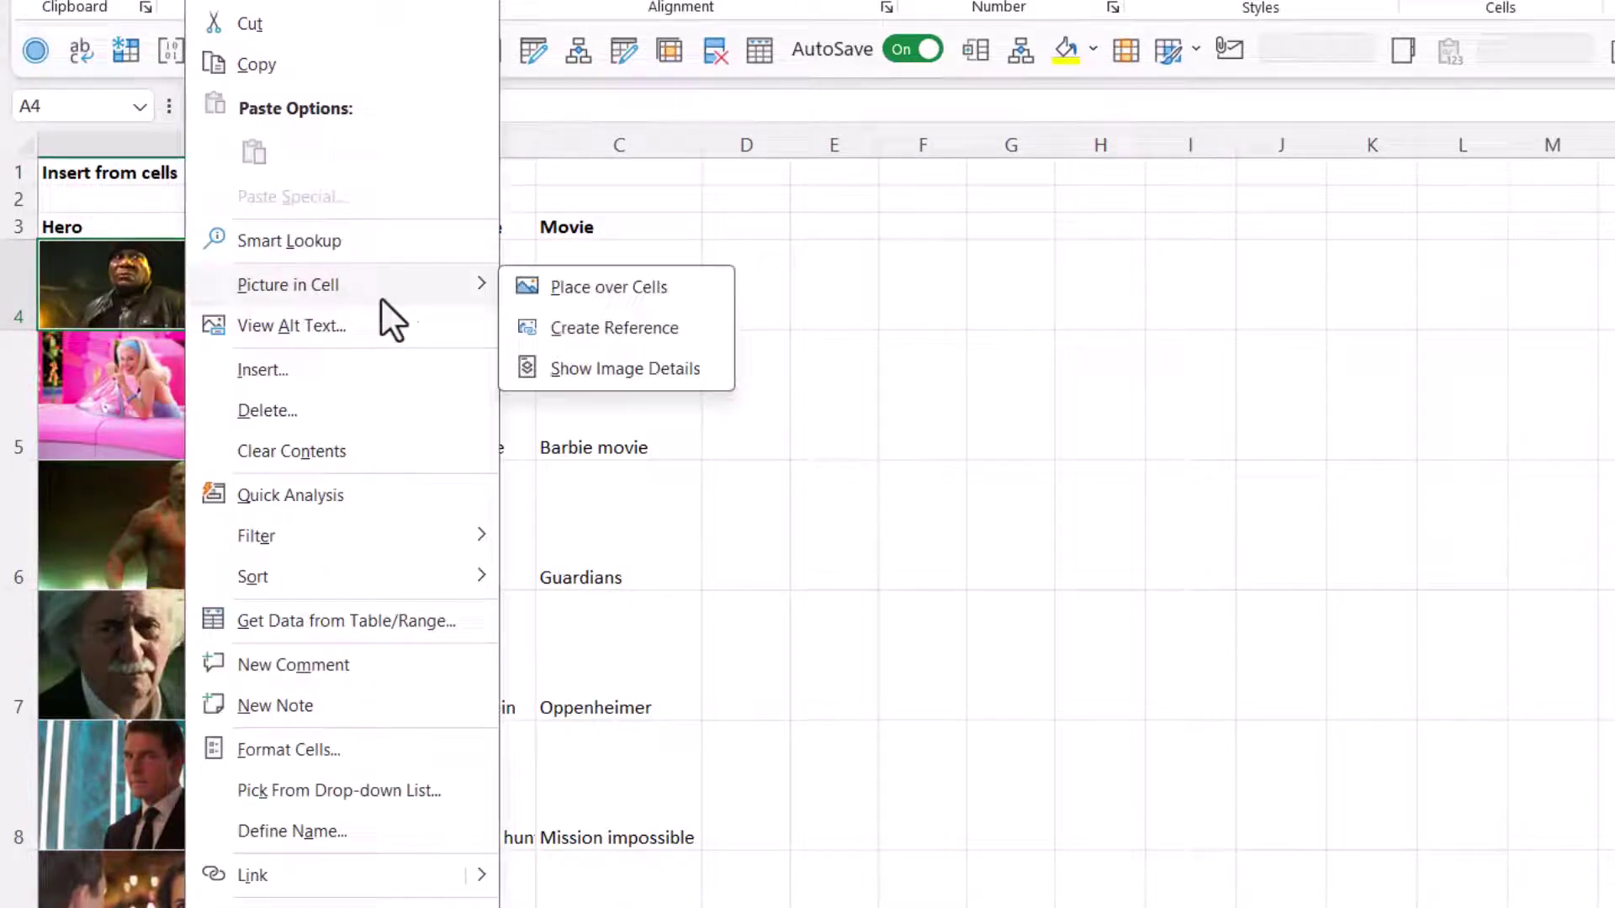
pyautogui.click(594, 332)
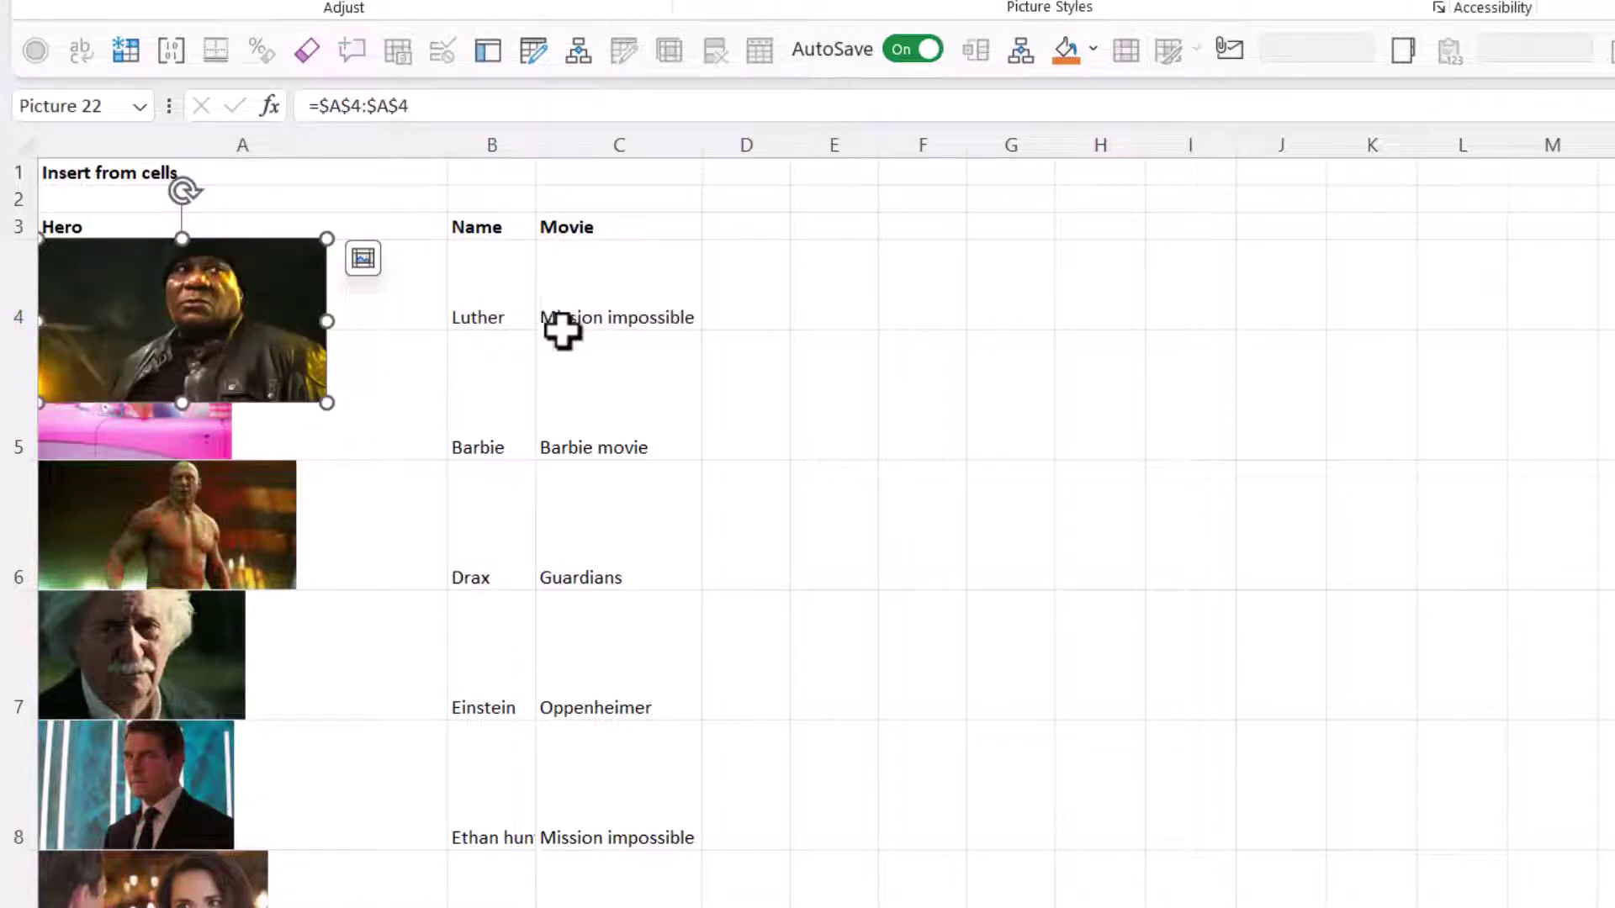
pyautogui.moveTo(242, 352); pyautogui.dragTo(1194, 454)
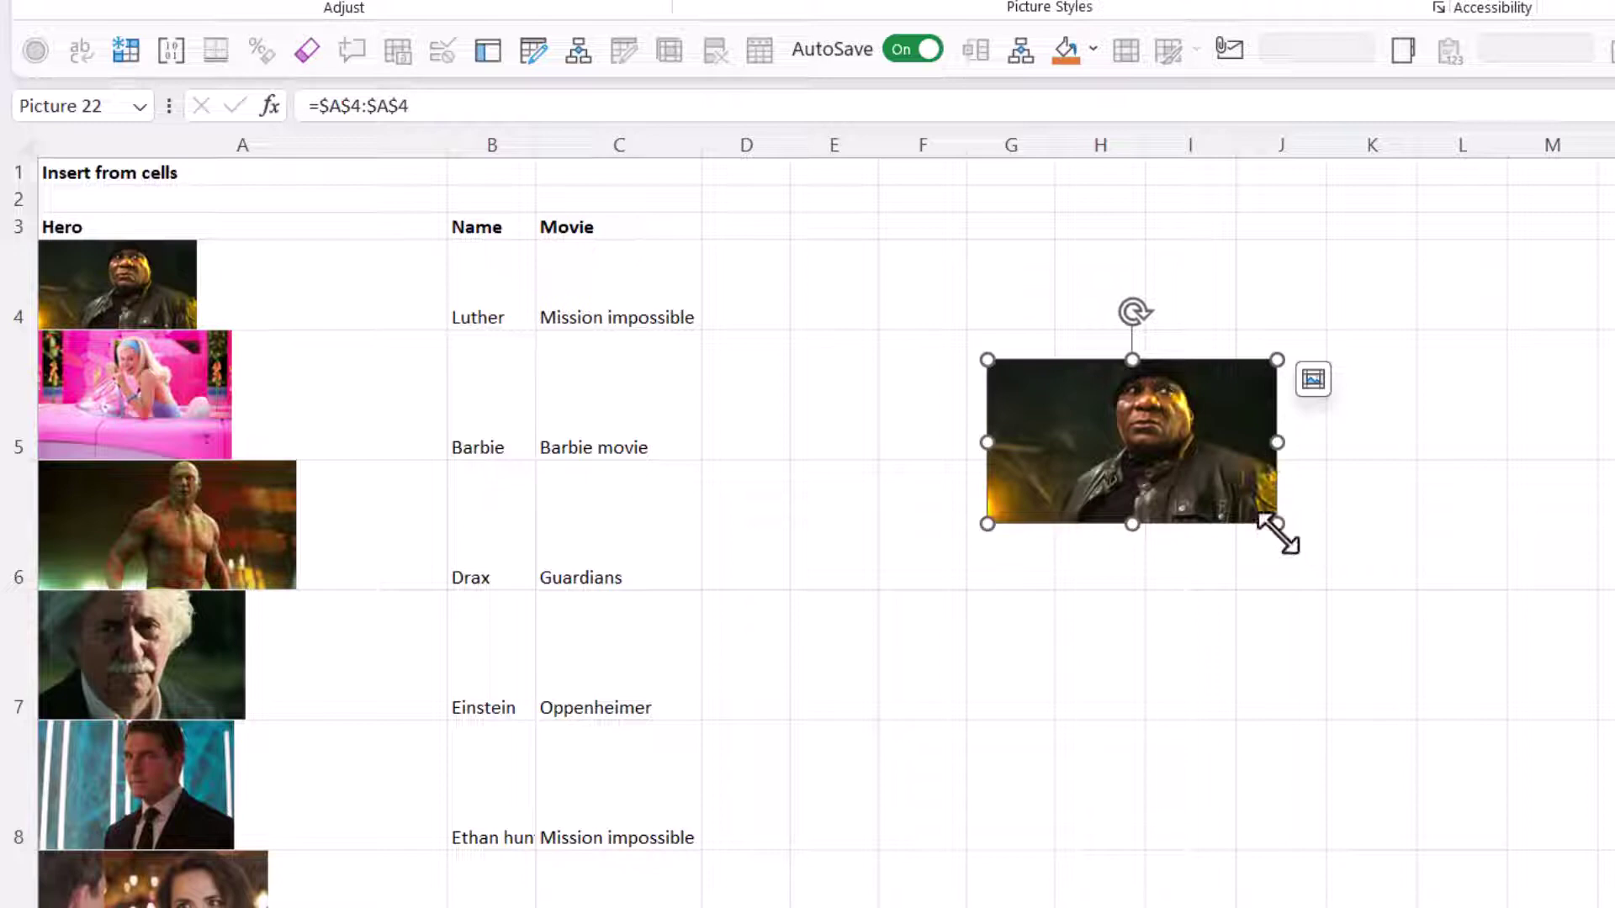
pyautogui.moveTo(1281, 538); pyautogui.dragTo(1596, 705)
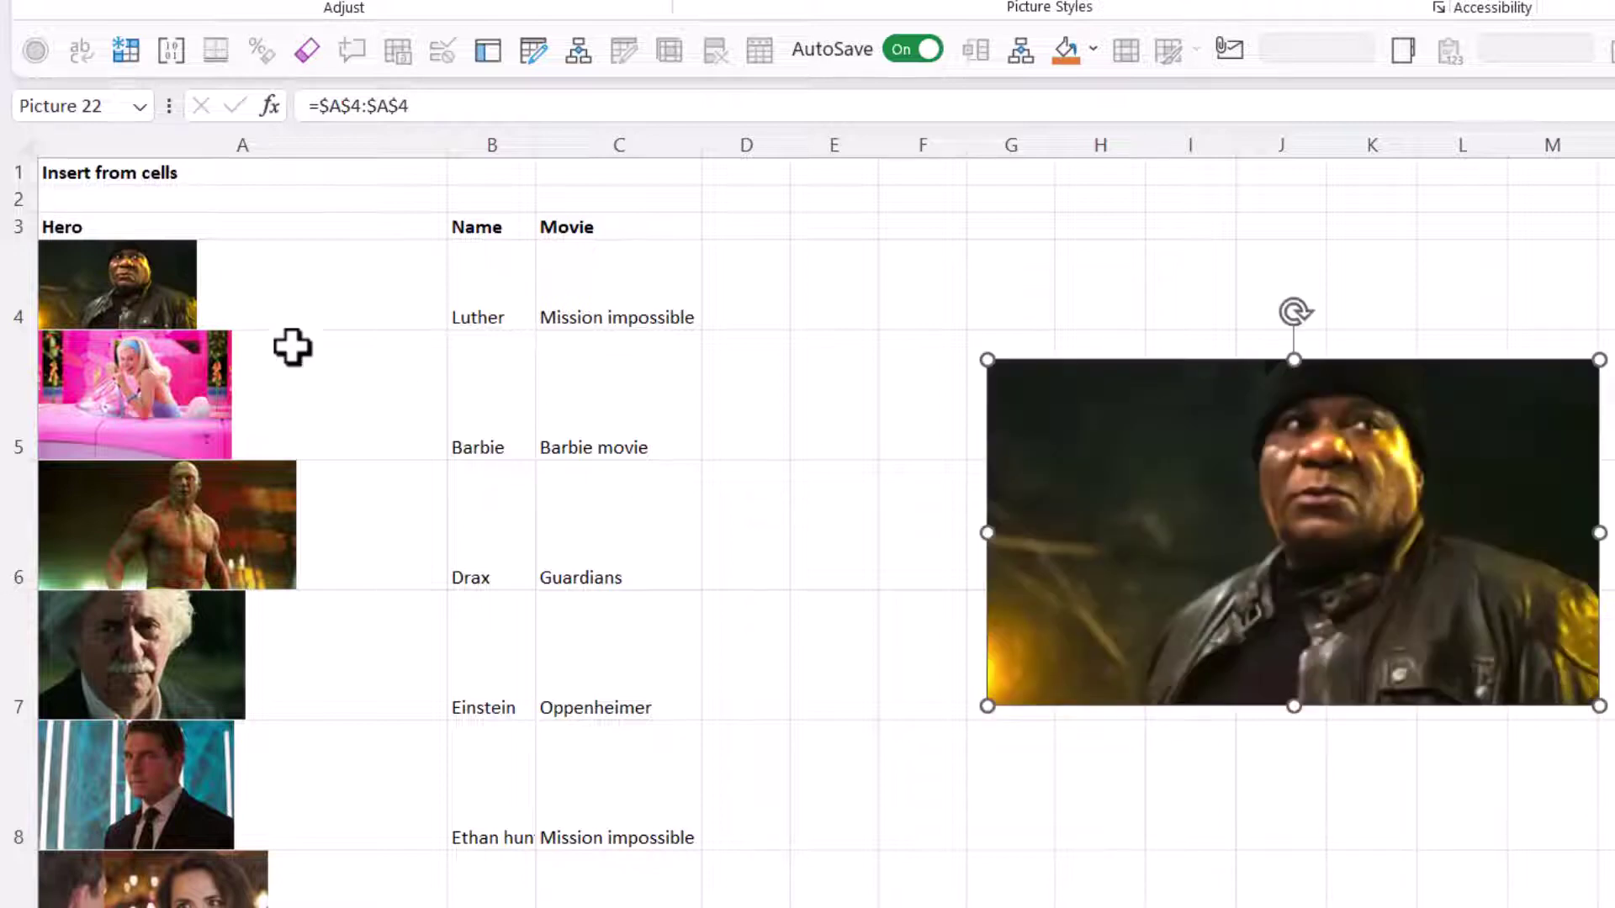
# - Delete A4's image and type 'text' in A4 to update the linked picture
pyautogui.click(226, 294)
pyautogui.press('Delete')
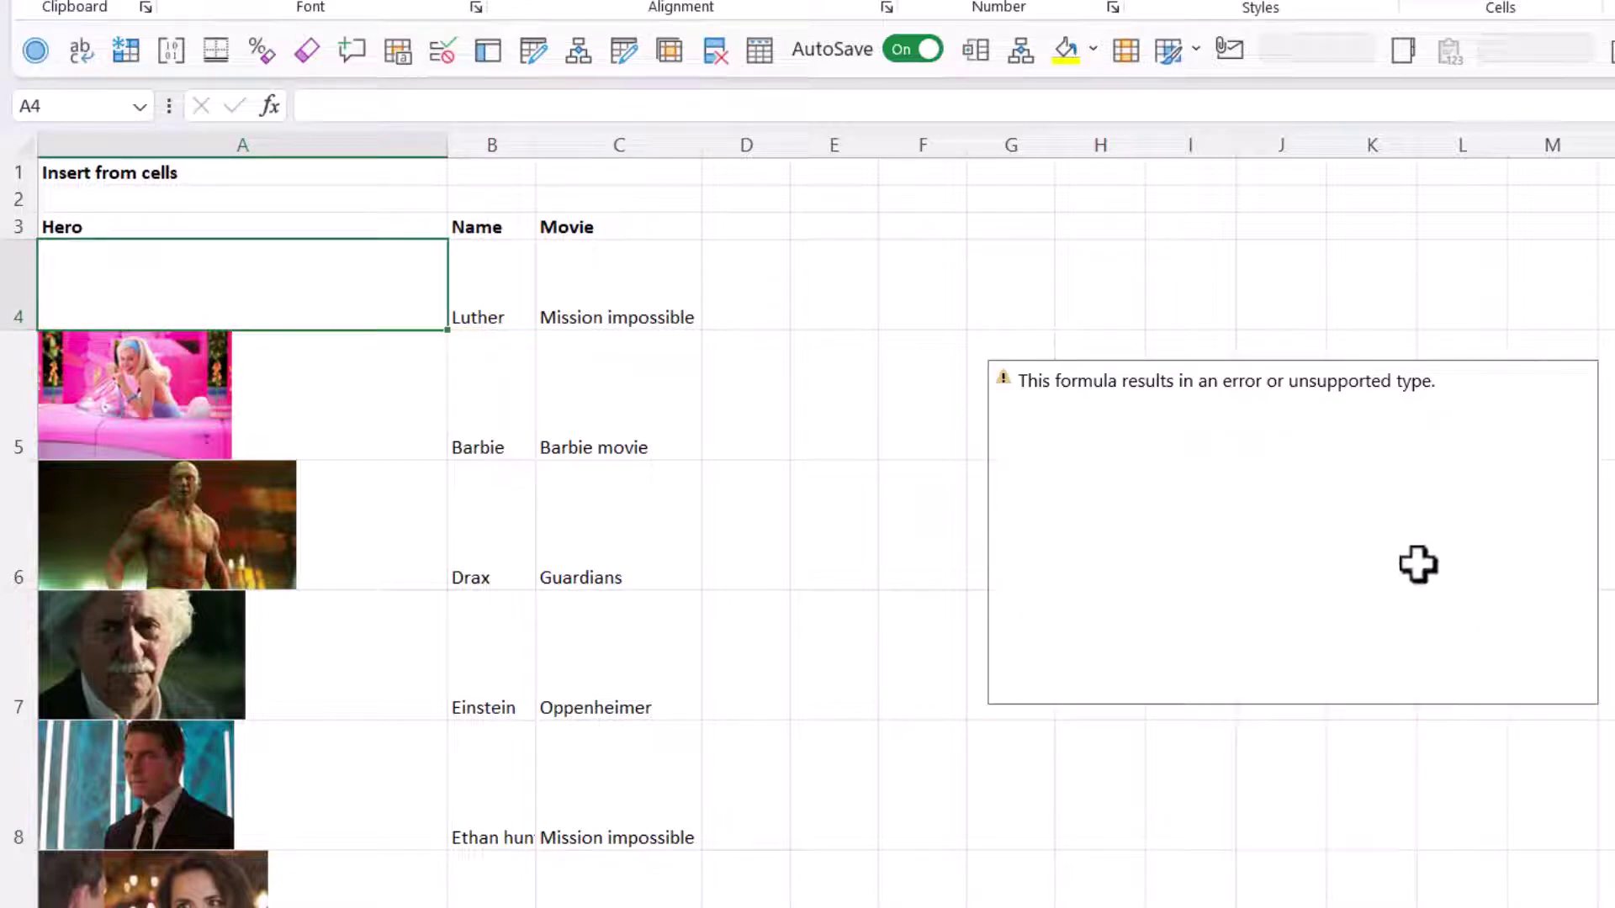
pyautogui.click(1420, 559)
pyautogui.click(260, 303)
pyautogui.write('t')
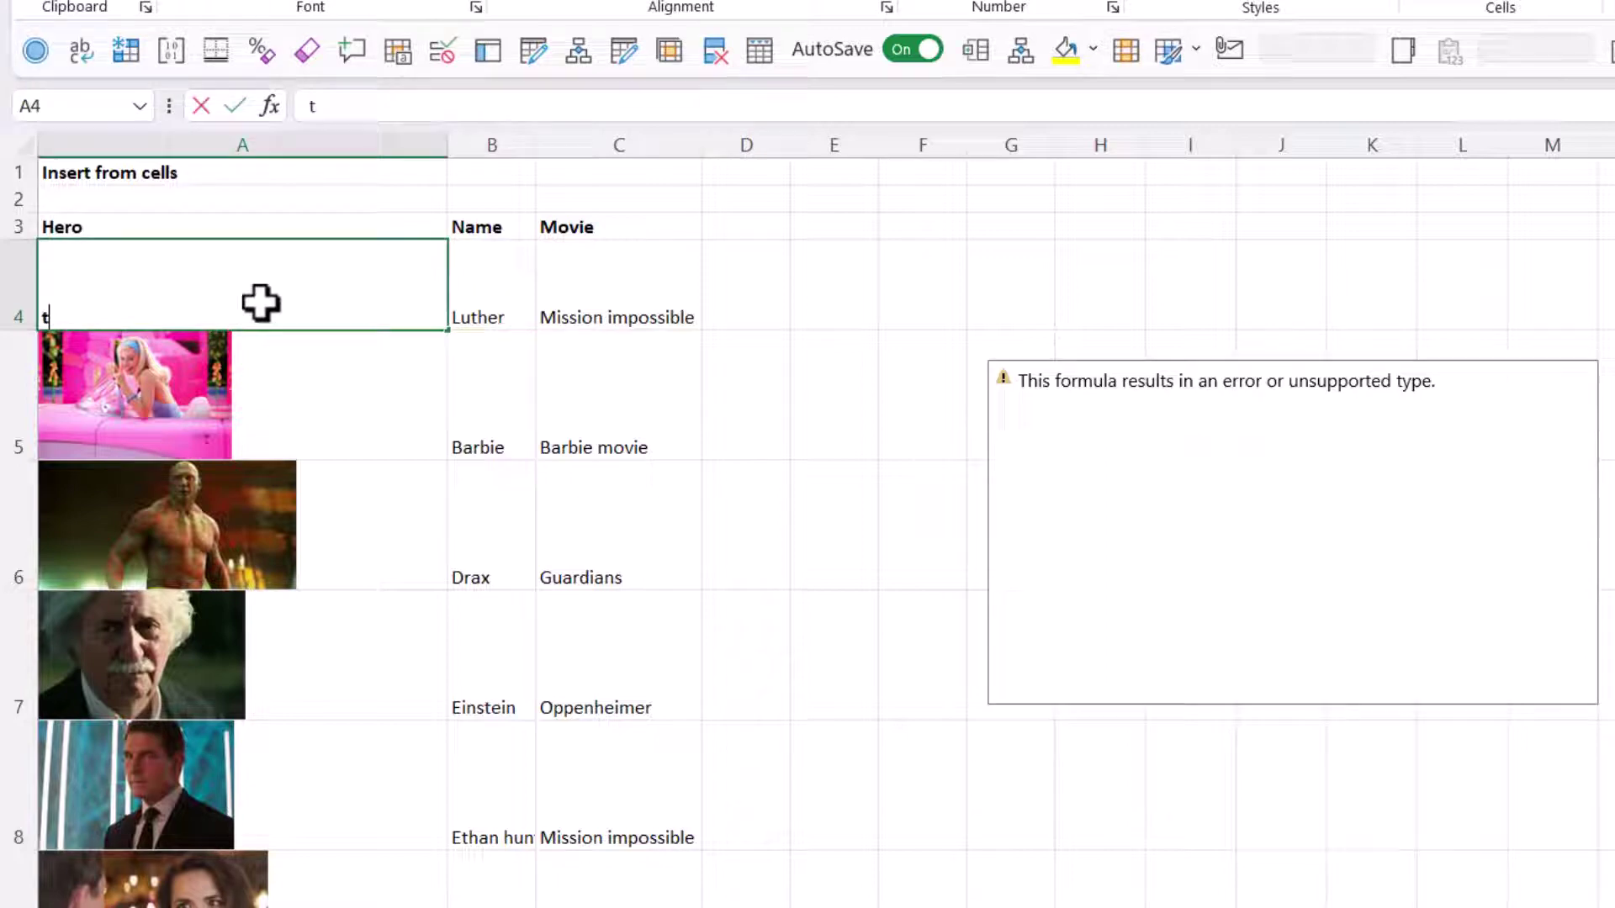
pyautogui.write('ext')
pyautogui.press('Return')
pyautogui.click(260, 303)
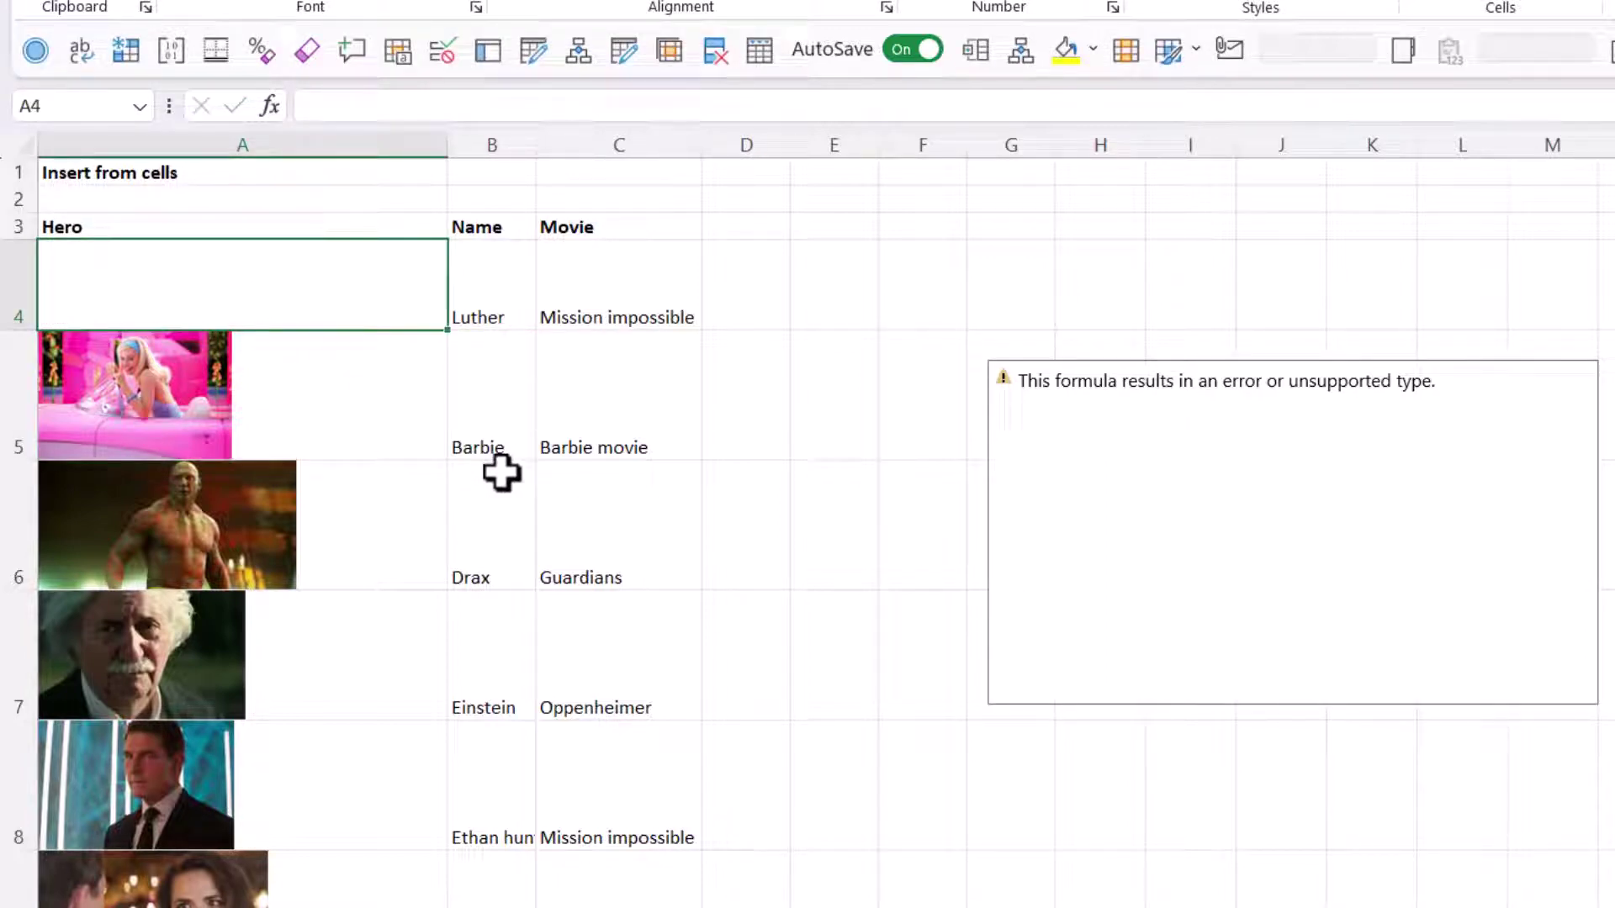
# - Paste Drax's picture from A6 into A4, then undo and paste Luther's picture back
pyautogui.click(320, 514)
pyautogui.hotkey('ctrl', 'c')
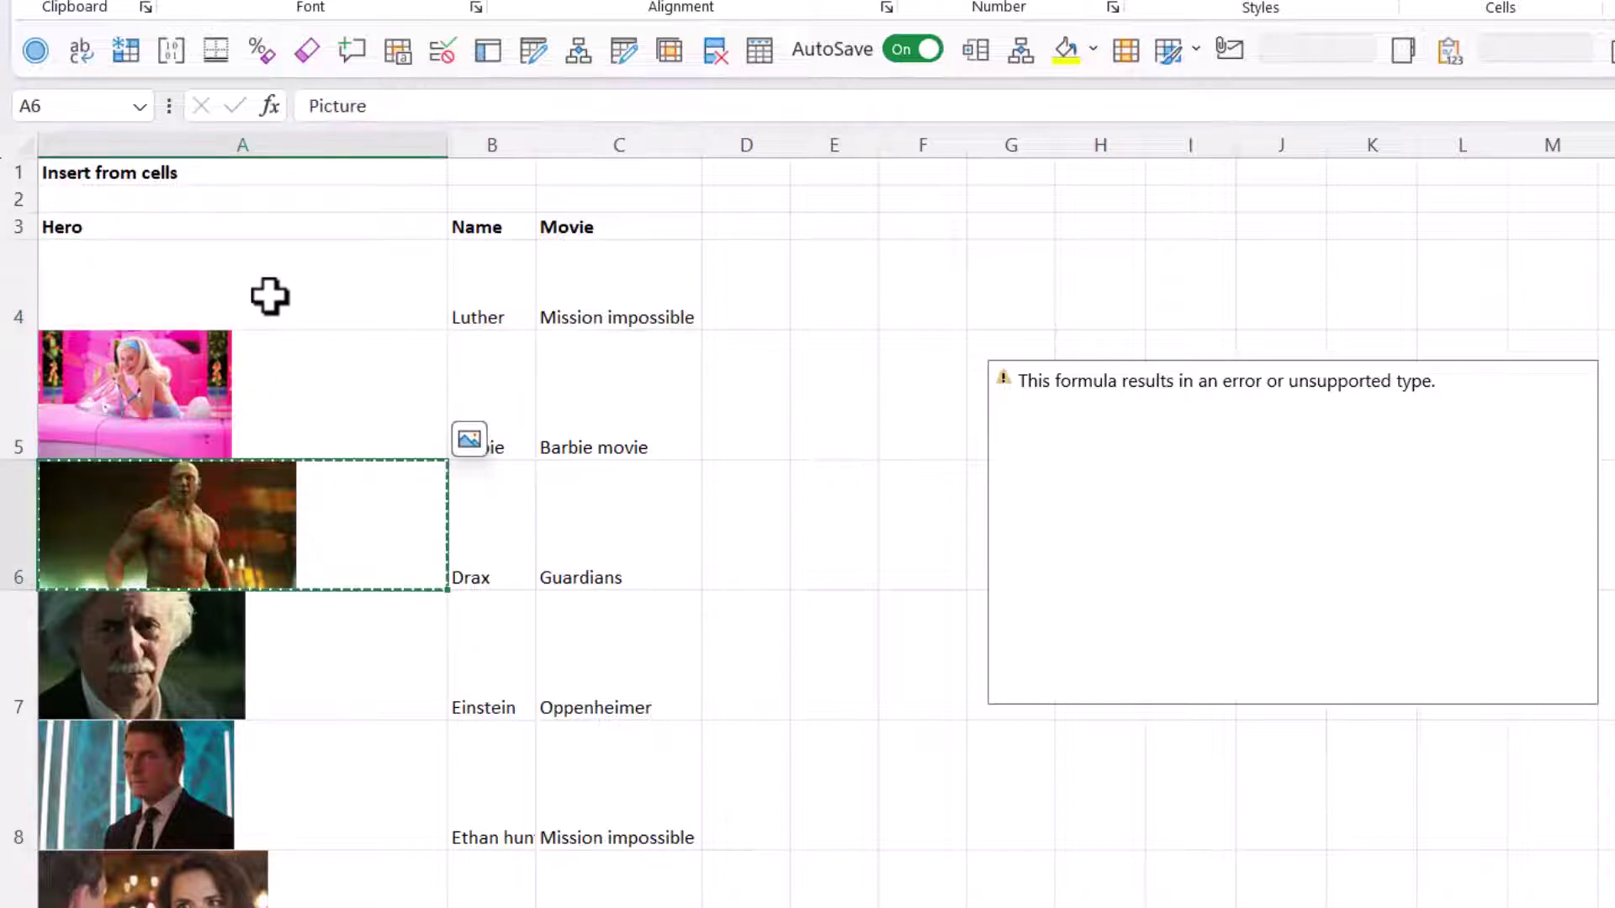
pyautogui.click(270, 295)
pyautogui.hotkey('ctrl', 'v')
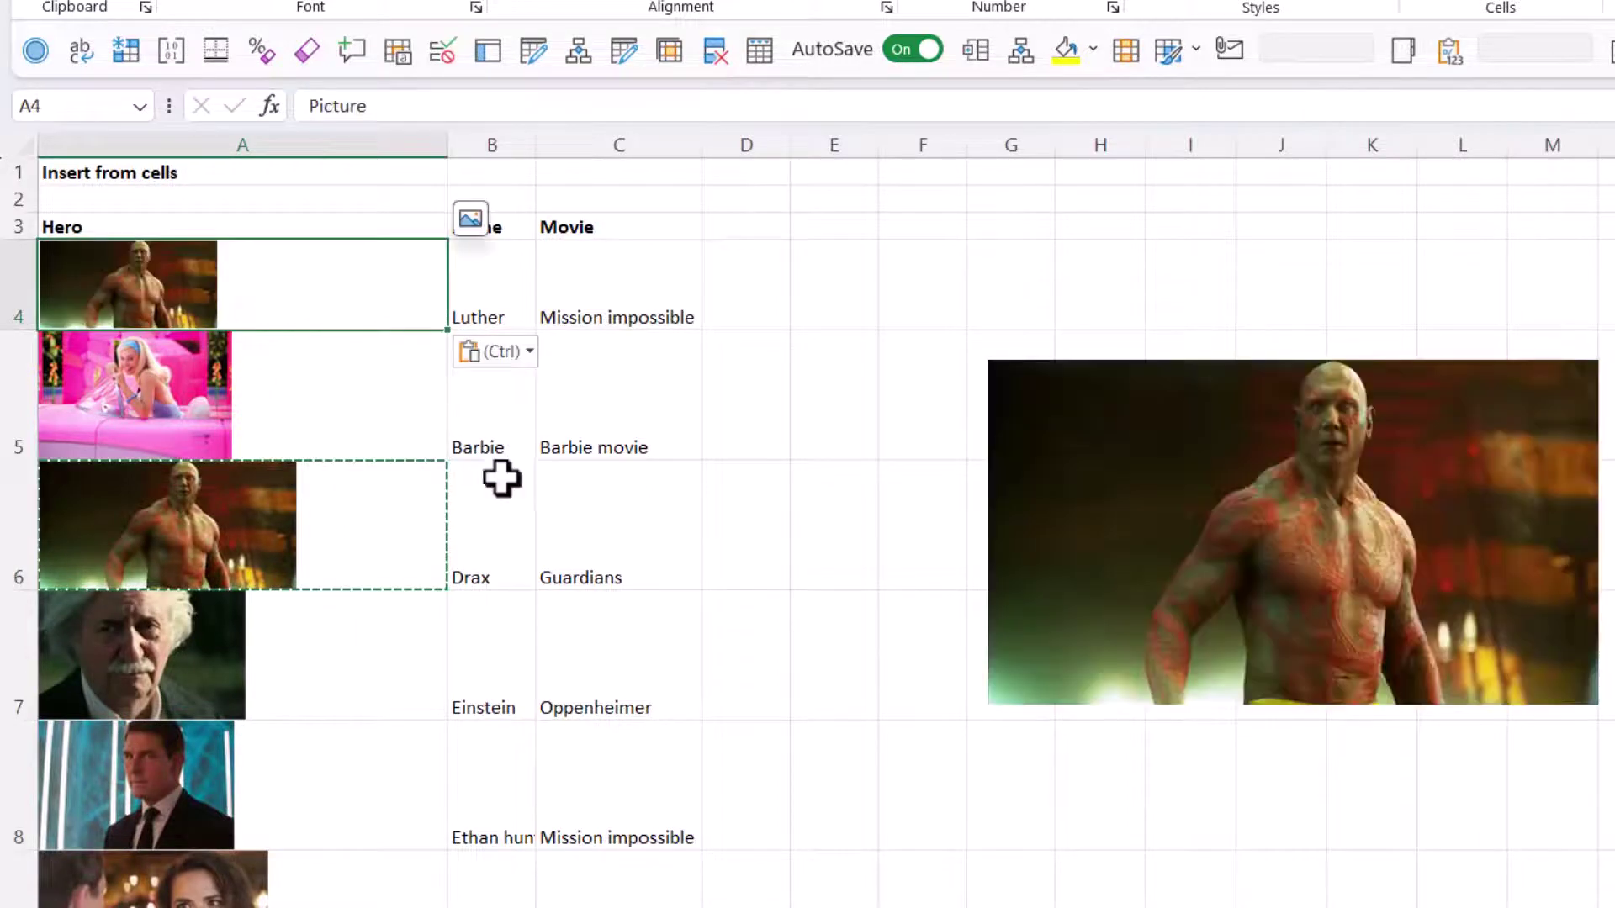
pyautogui.click(1263, 555)
pyautogui.moveTo(1261, 552)
pyautogui.mouseDown()
pyautogui.moveTo(1228, 568)
pyautogui.moveTo(1248, 527)
pyautogui.mouseUp()
pyautogui.click(264, 298)
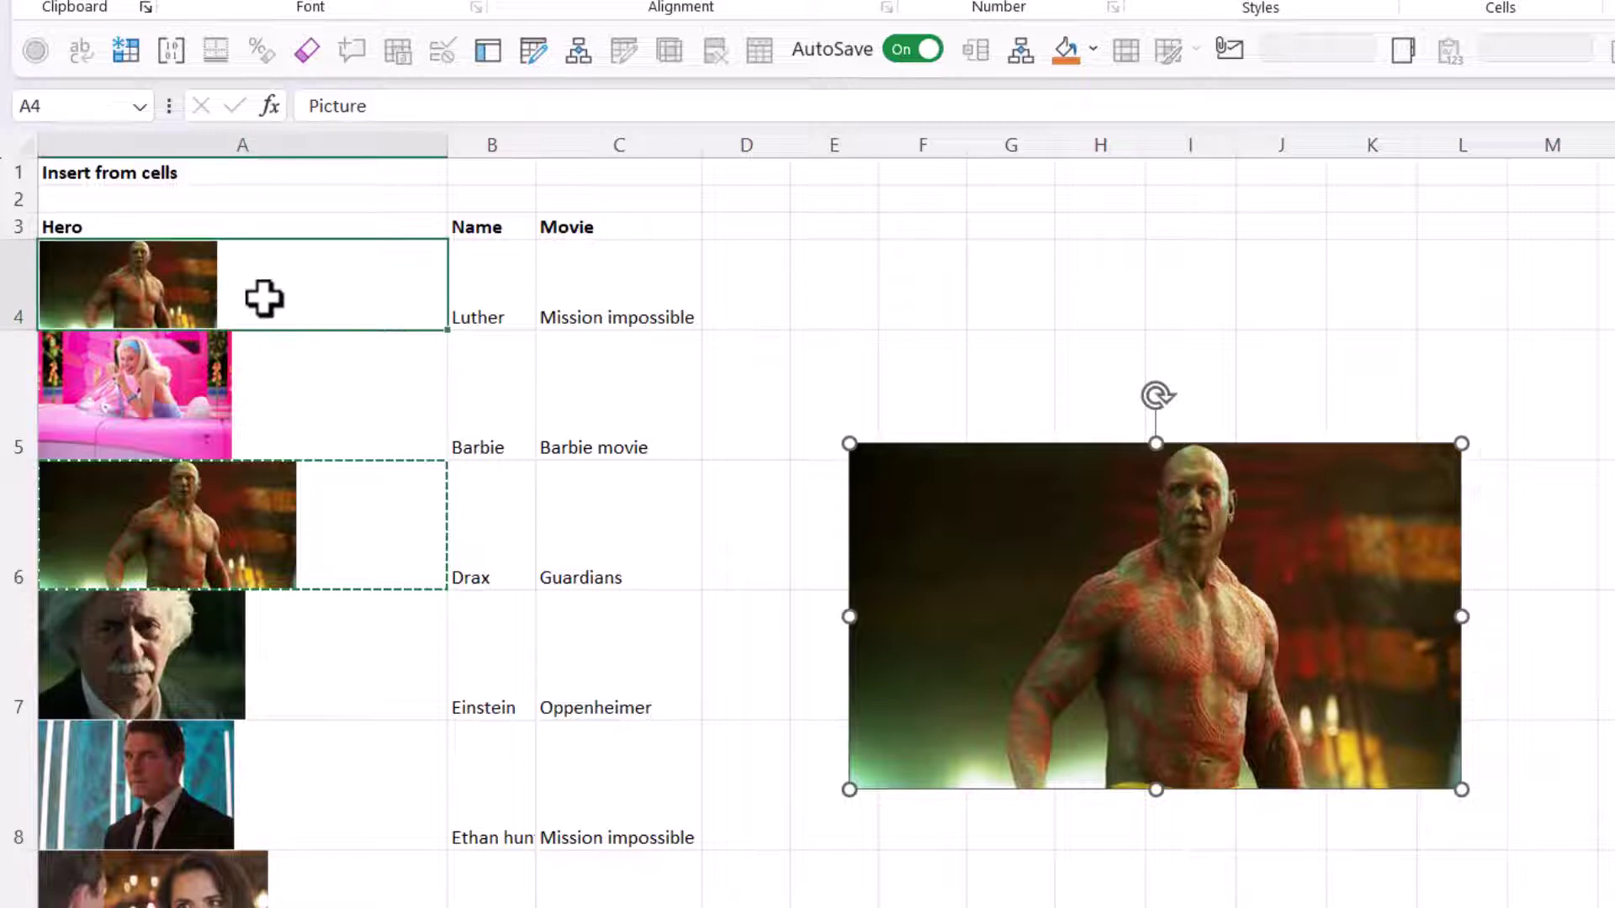
pyautogui.hotkey('ctrl', 'z')
pyautogui.hotkey('ctrl', 'z')
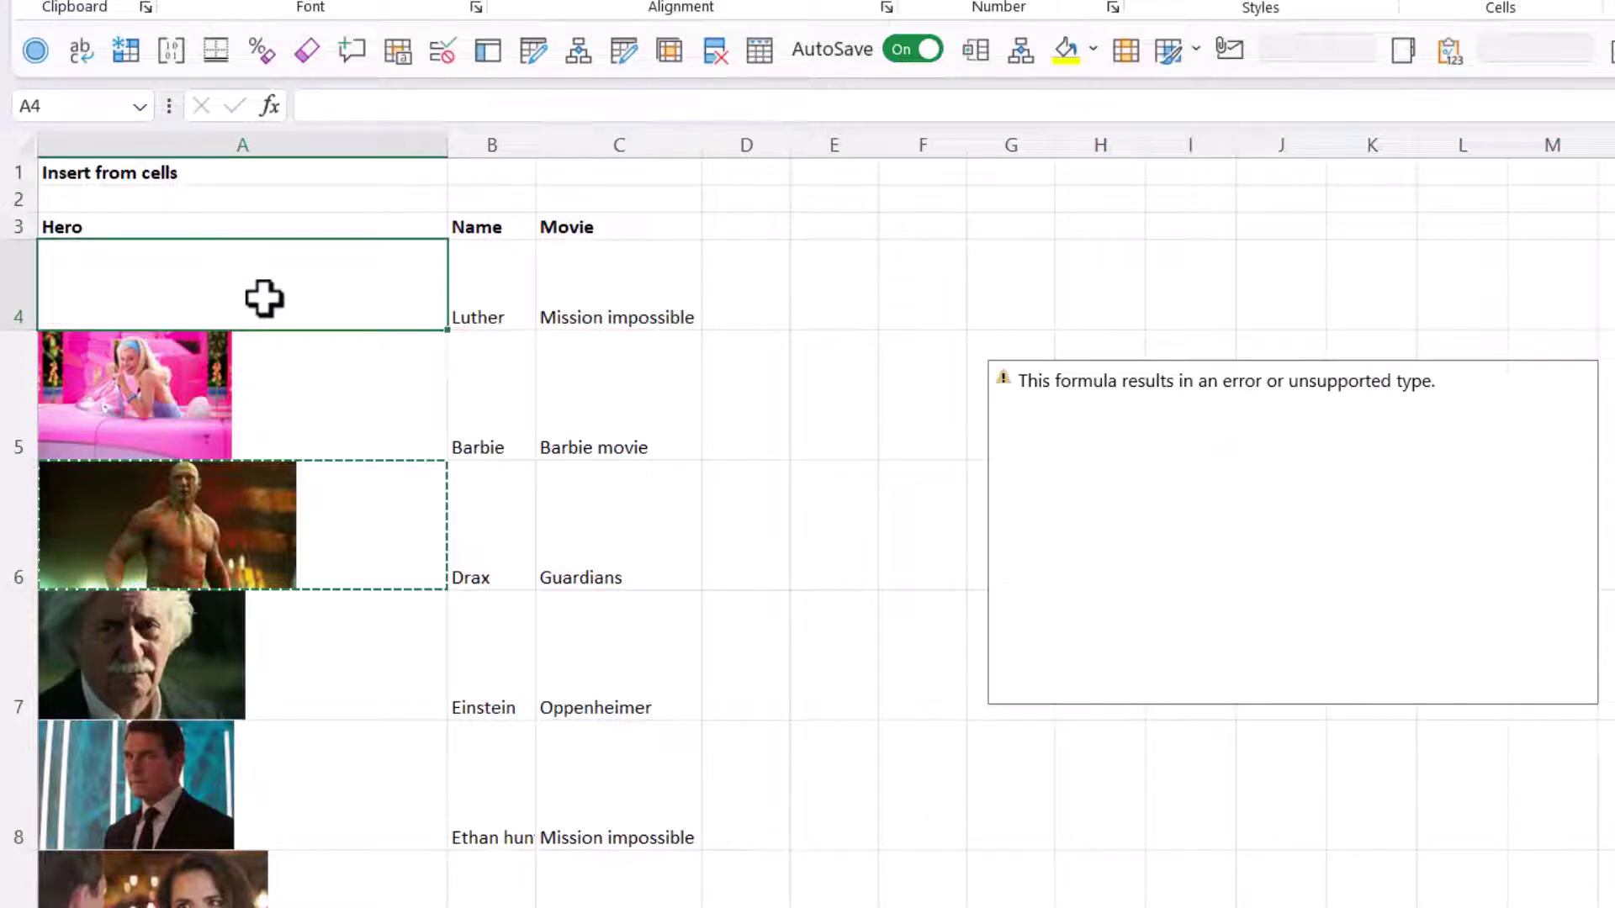
pyautogui.hotkey('ctrl', 'v')
# - Delete the linked picture and show Image Details for Luther's picture in A4
pyautogui.click(1165, 430)
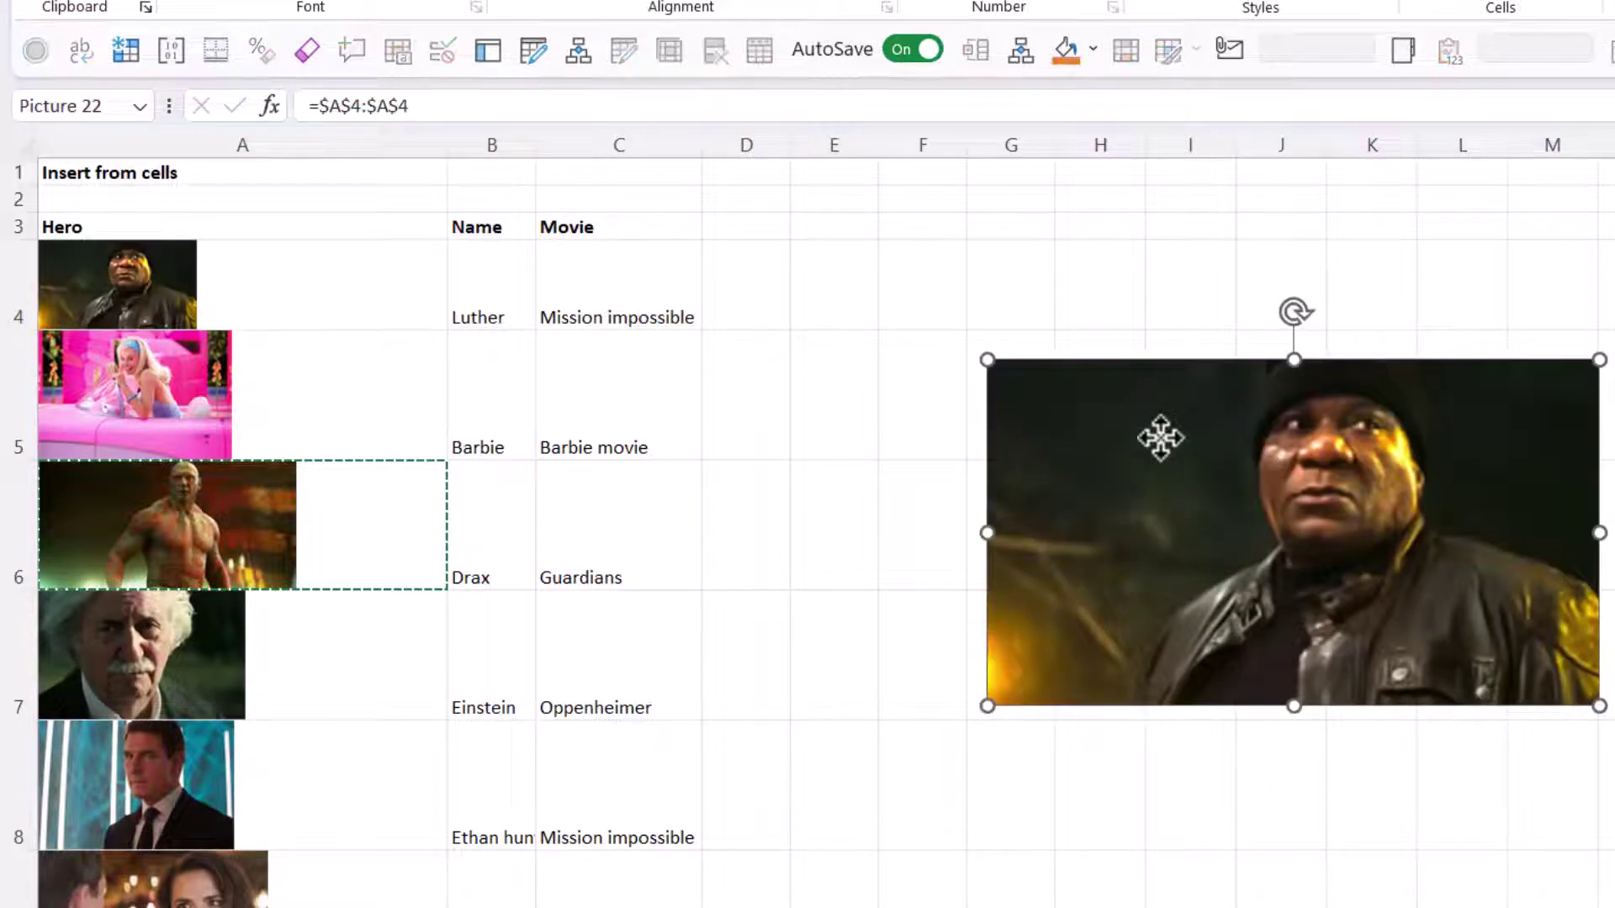
pyautogui.press('Delete')
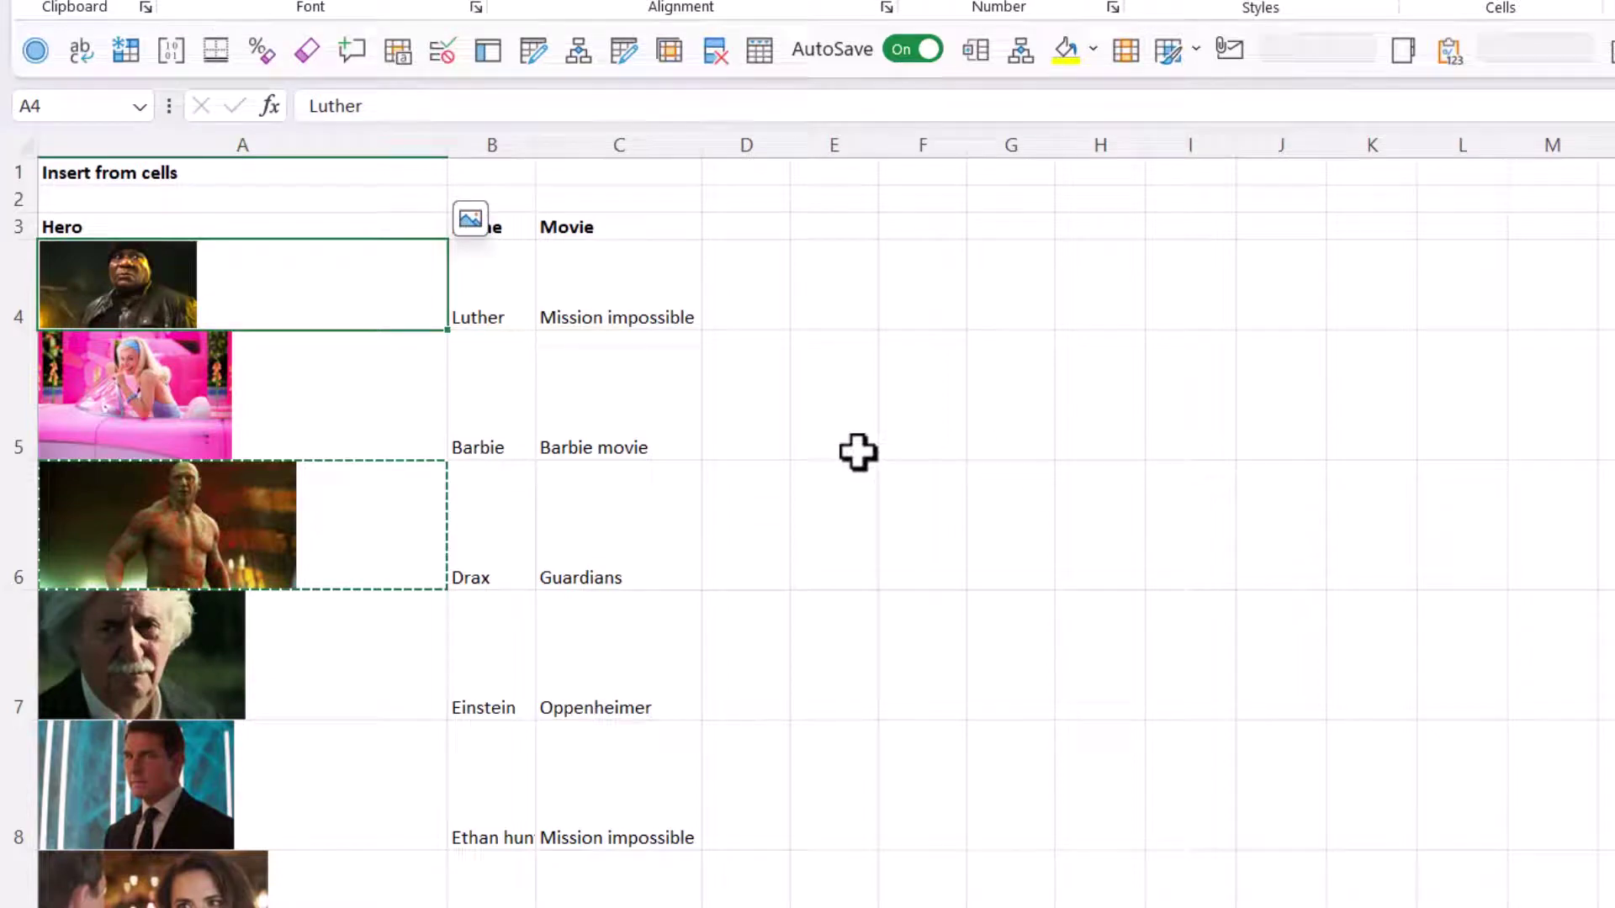
pyautogui.rightClick(126, 293)
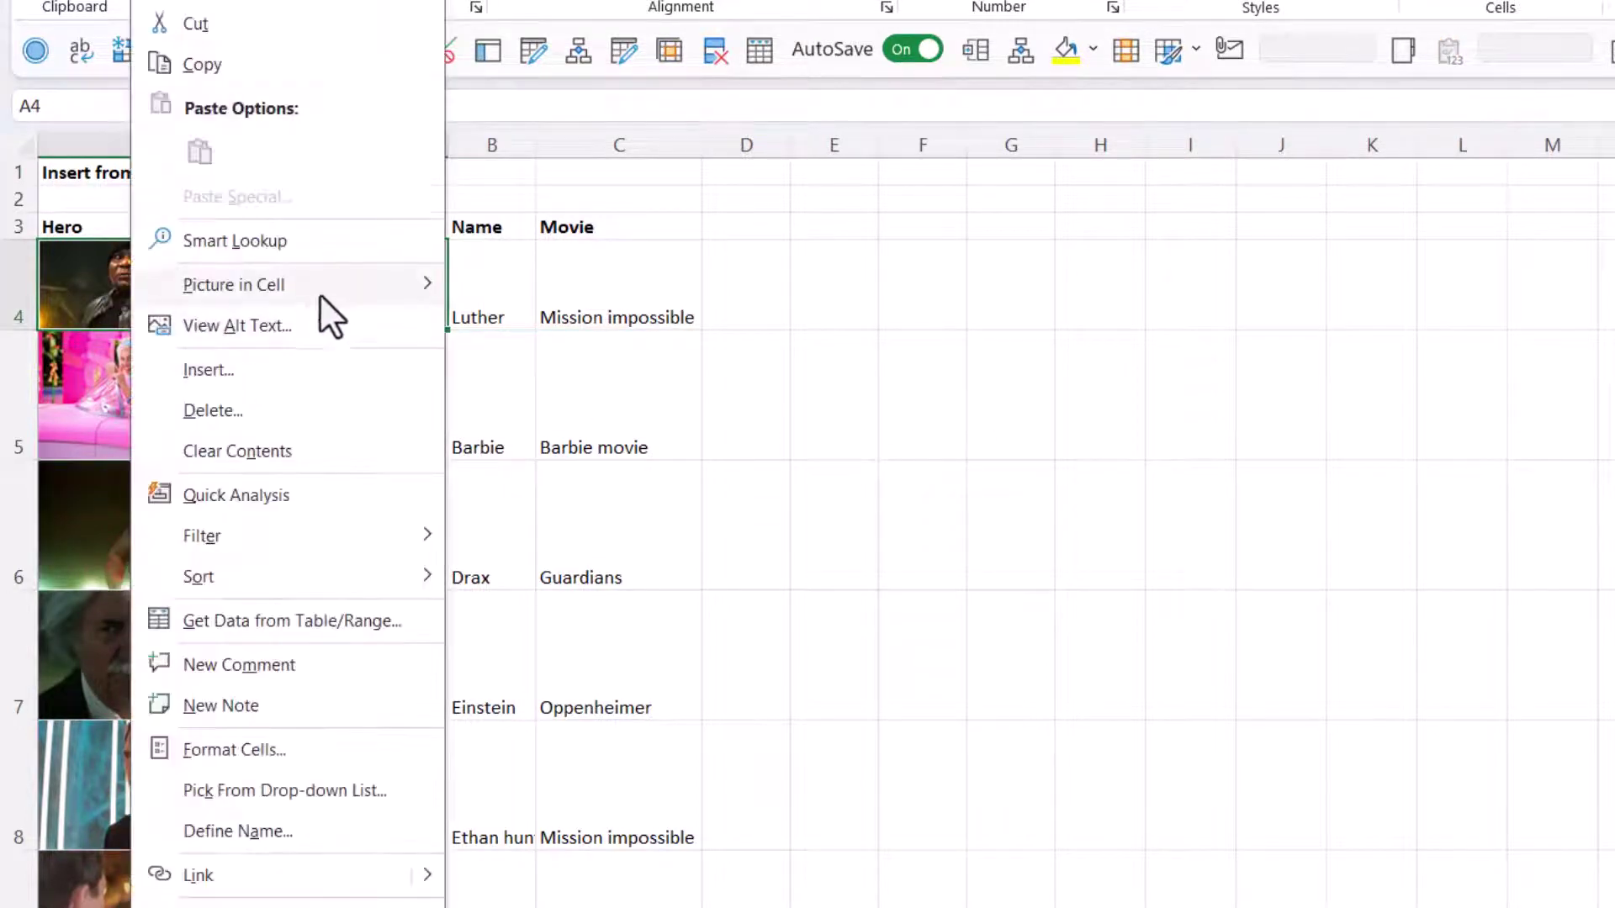
pyautogui.moveTo(419, 300)
pyautogui.click(588, 374)
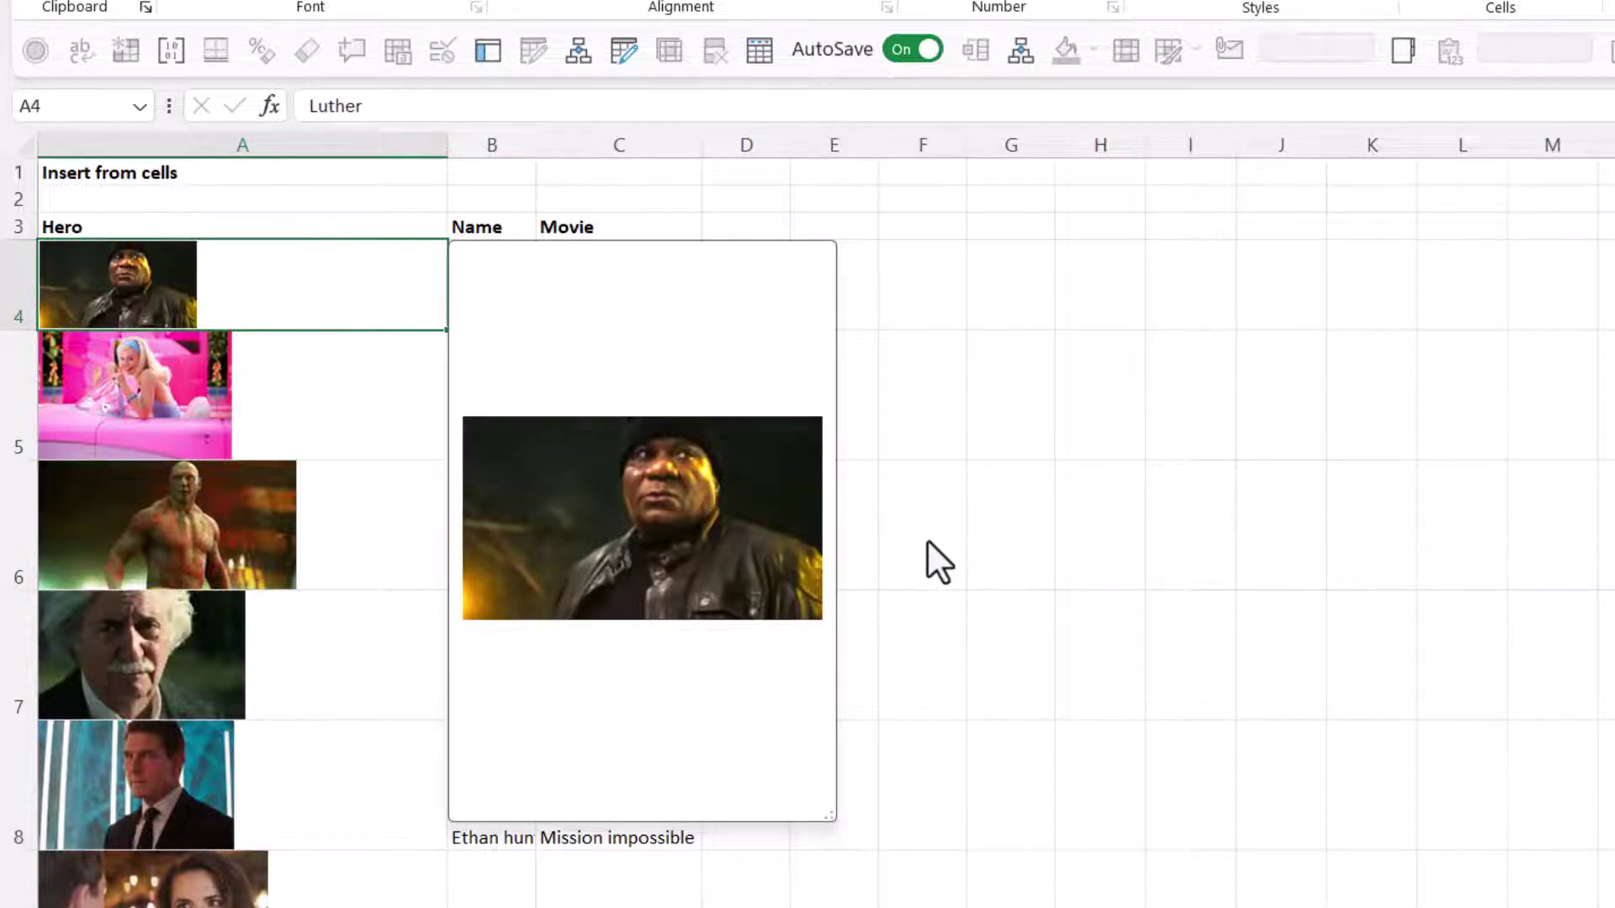
# - Close the image details card and sort the Hero column Z to A
pyautogui.click(1277, 397)
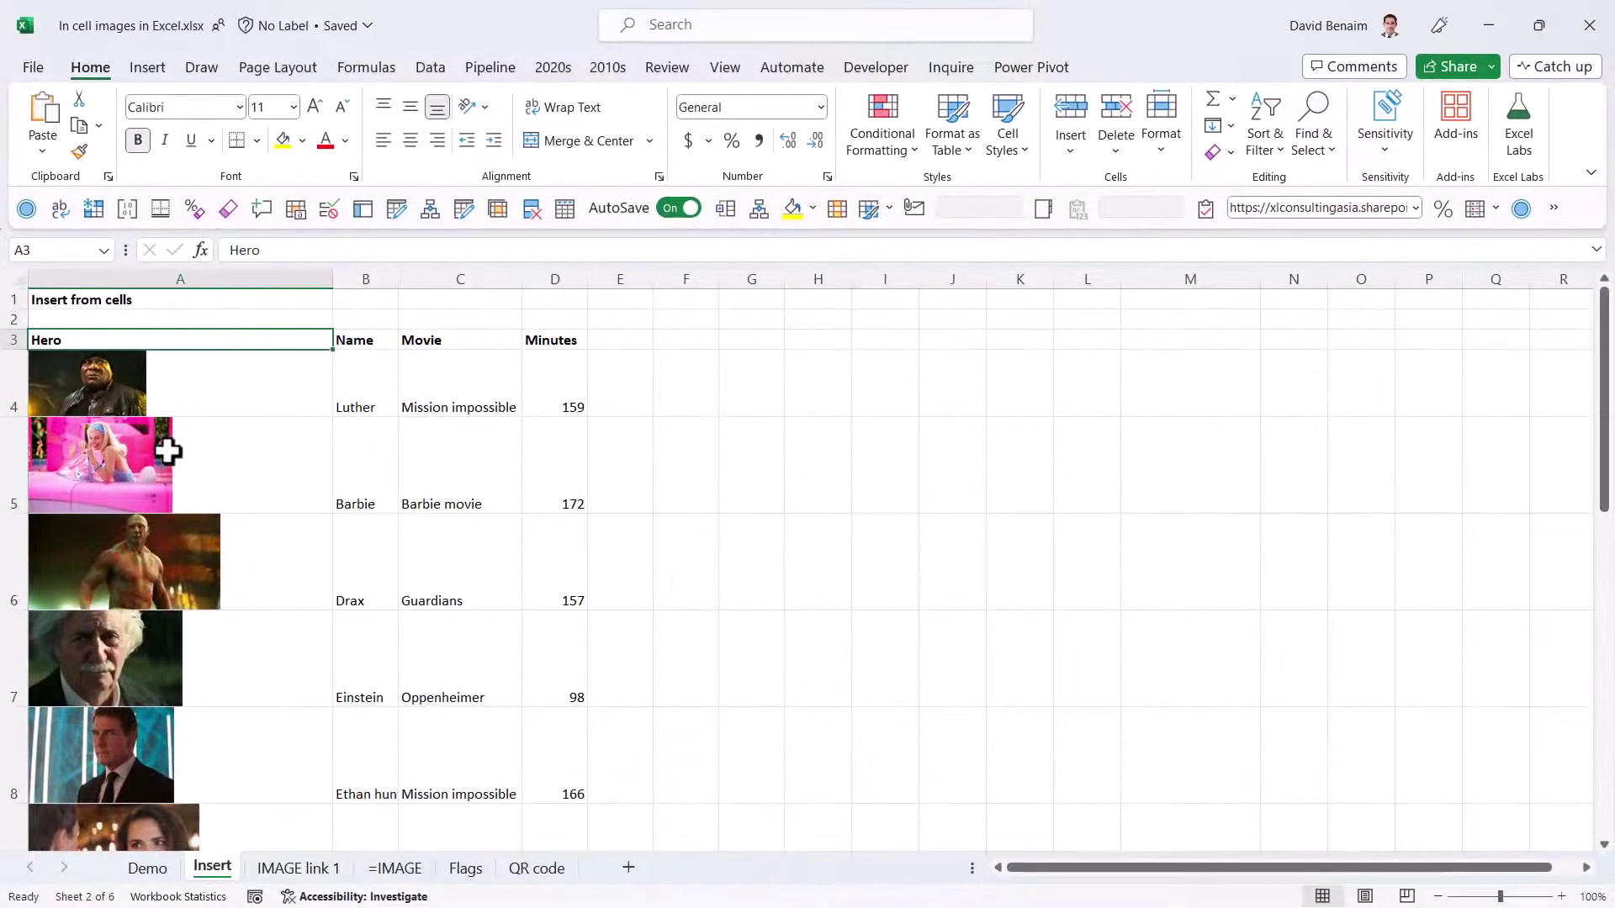
pyautogui.click(222, 522)
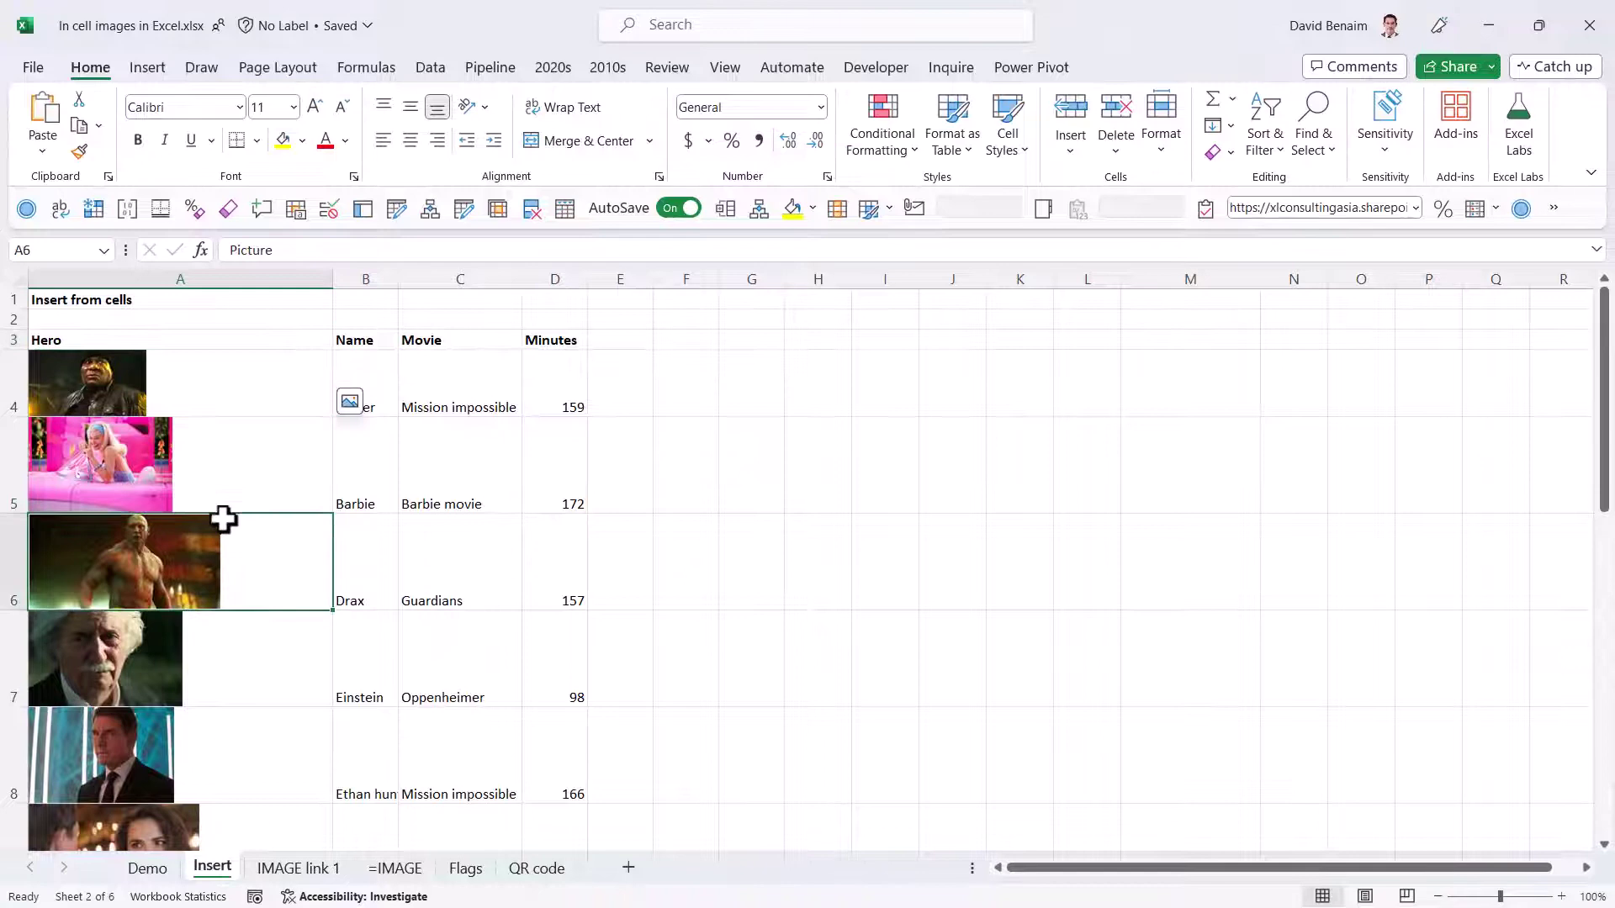
pyautogui.click(307, 341)
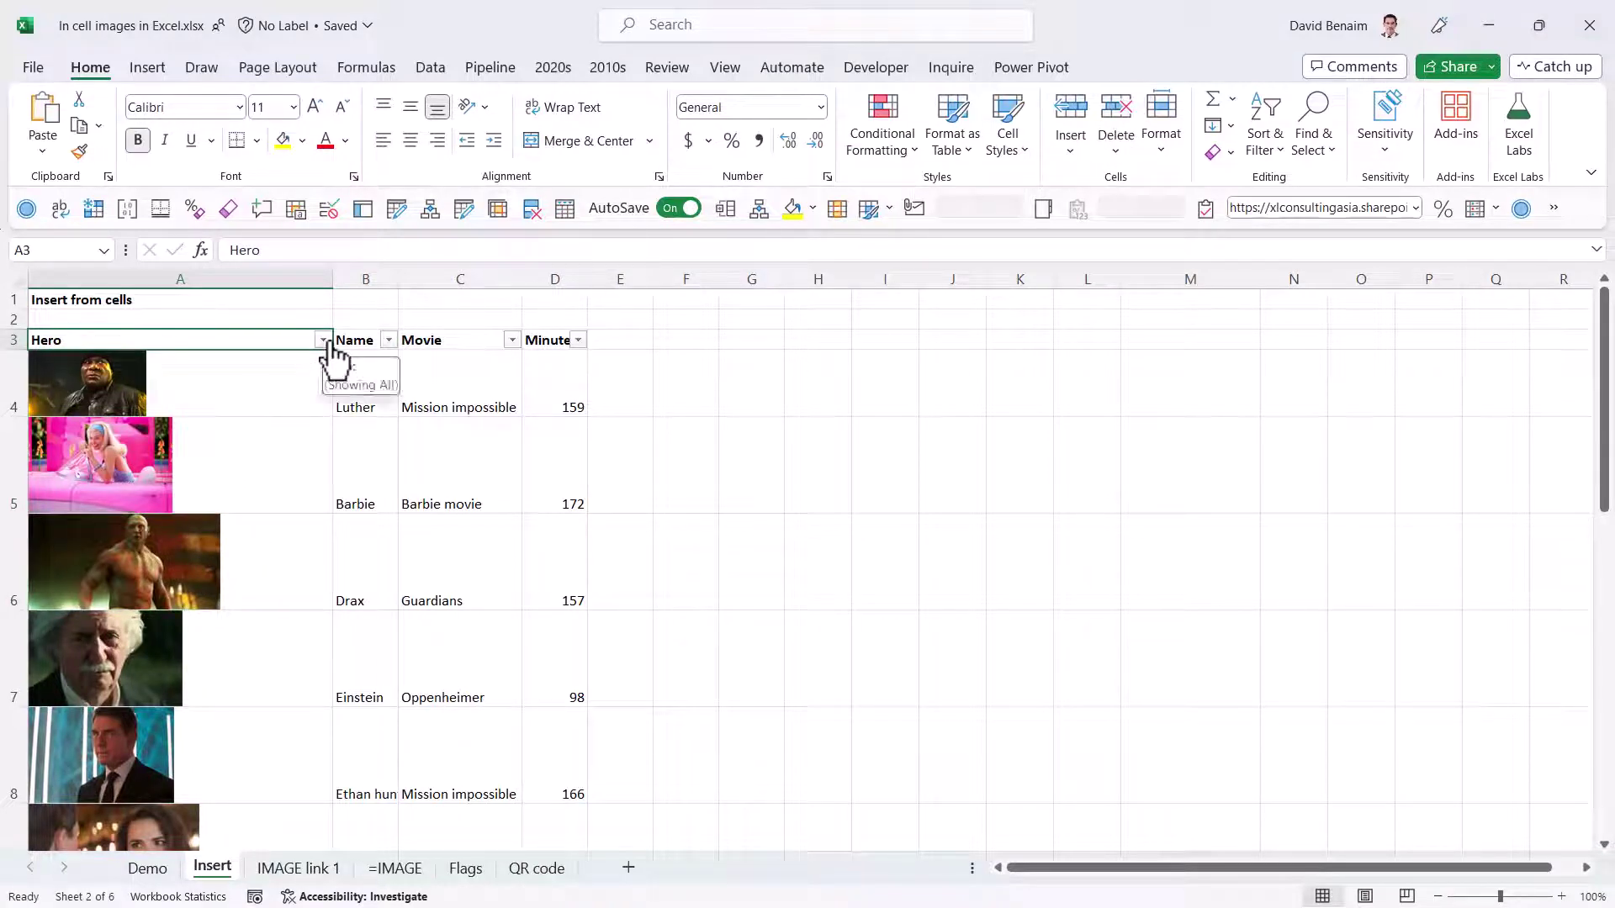
pyautogui.click(323, 341)
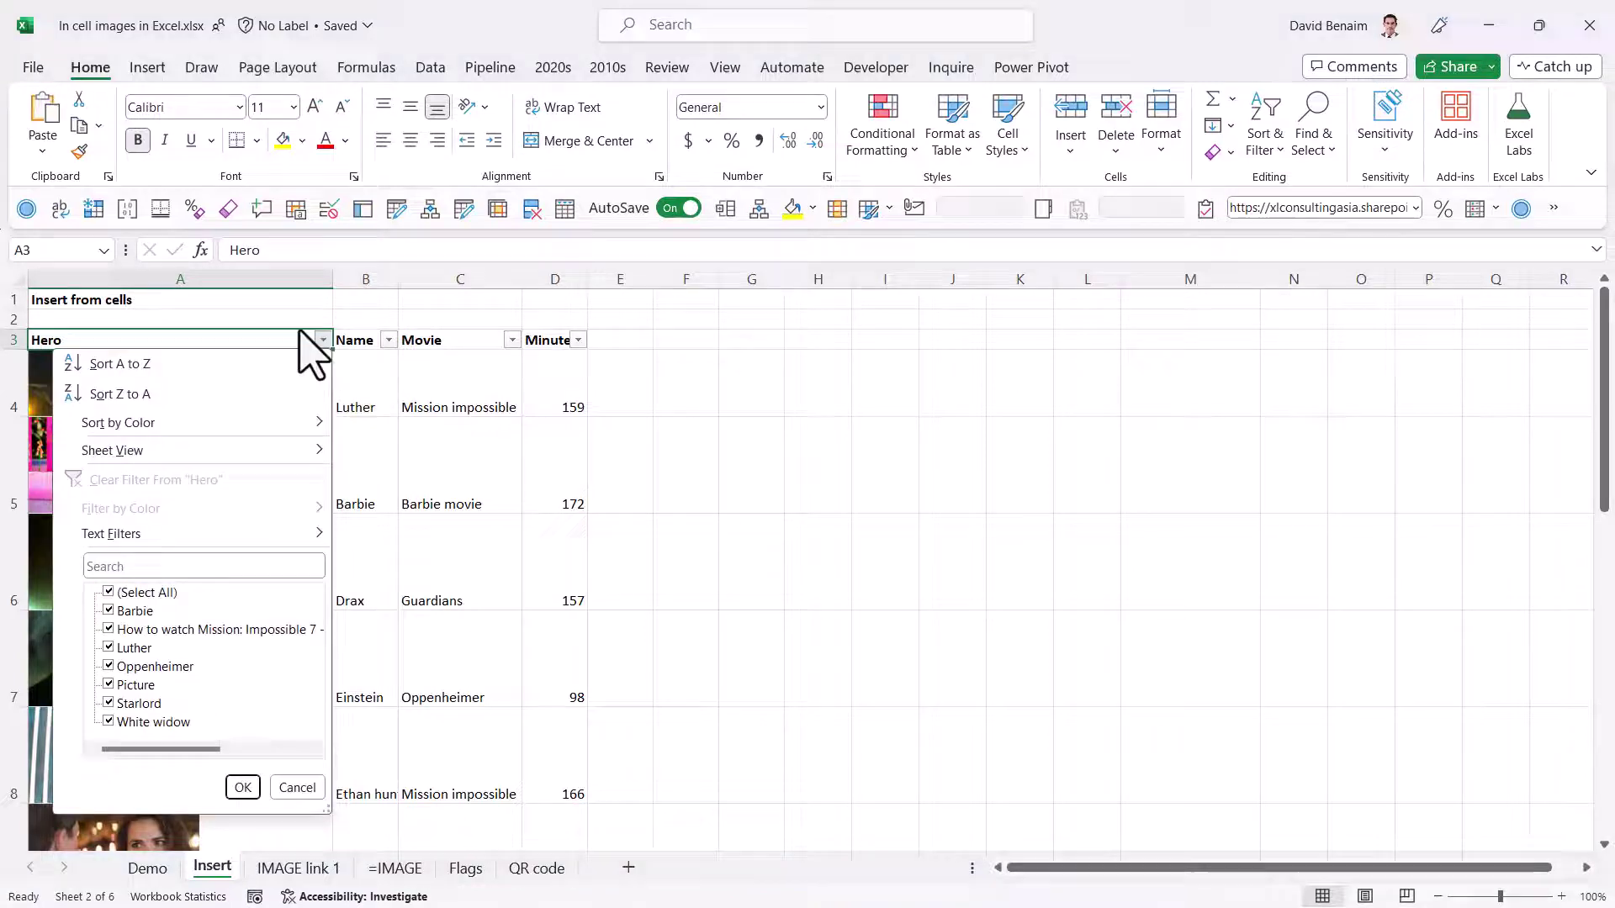
pyautogui.click(223, 392)
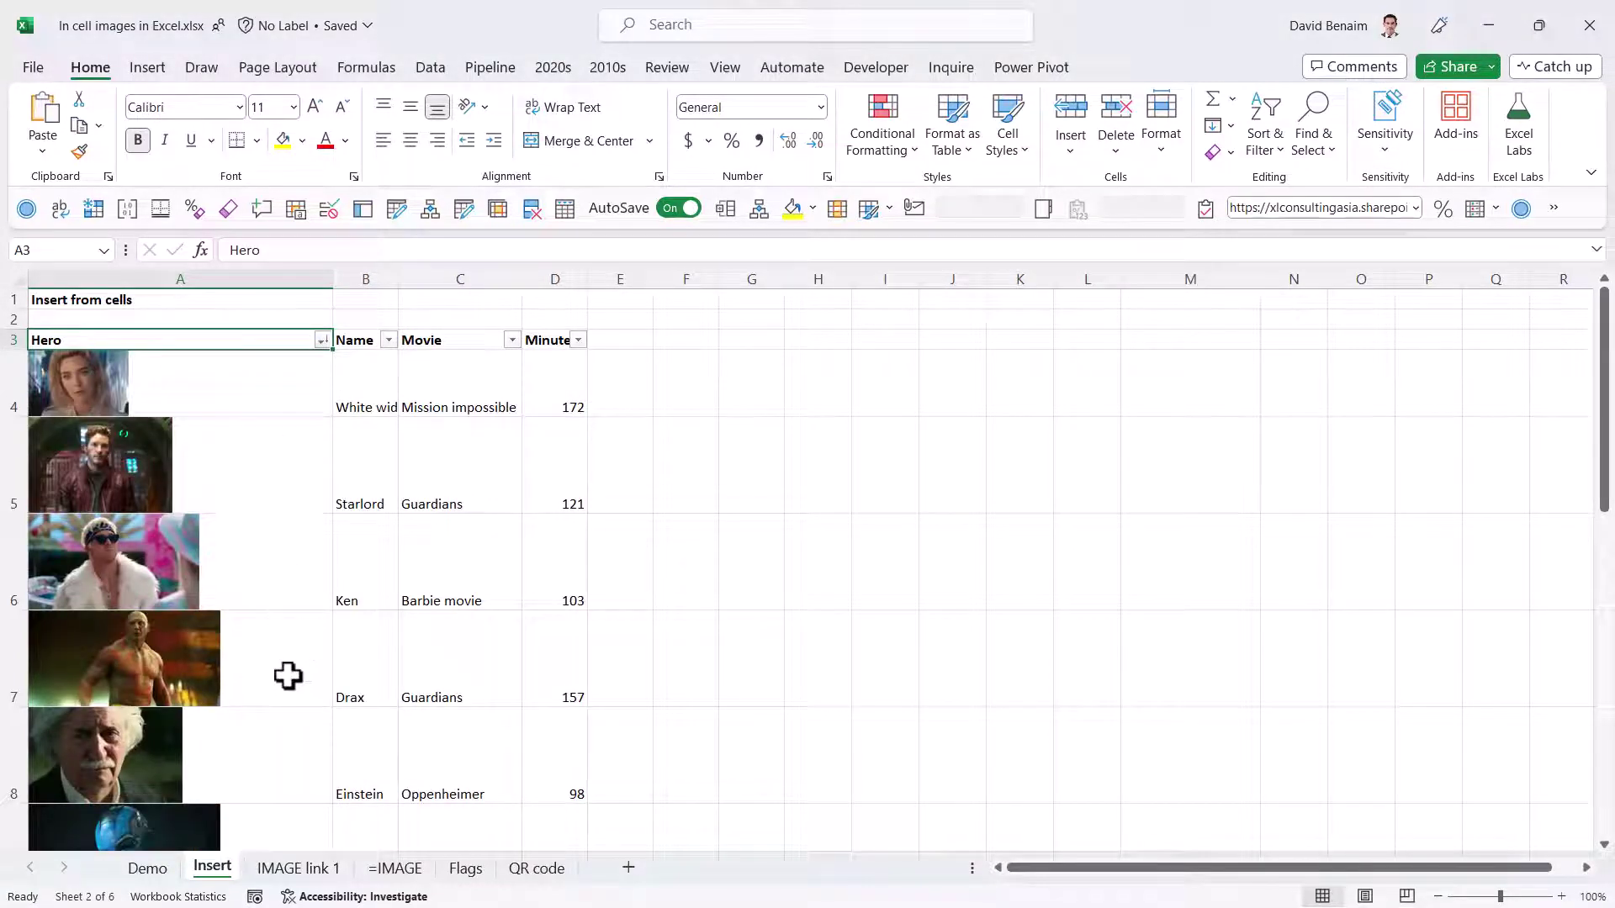
# - Turn White widow's picture in A4 into a floating image and apply the Blur effect
pyautogui.click(137, 384)
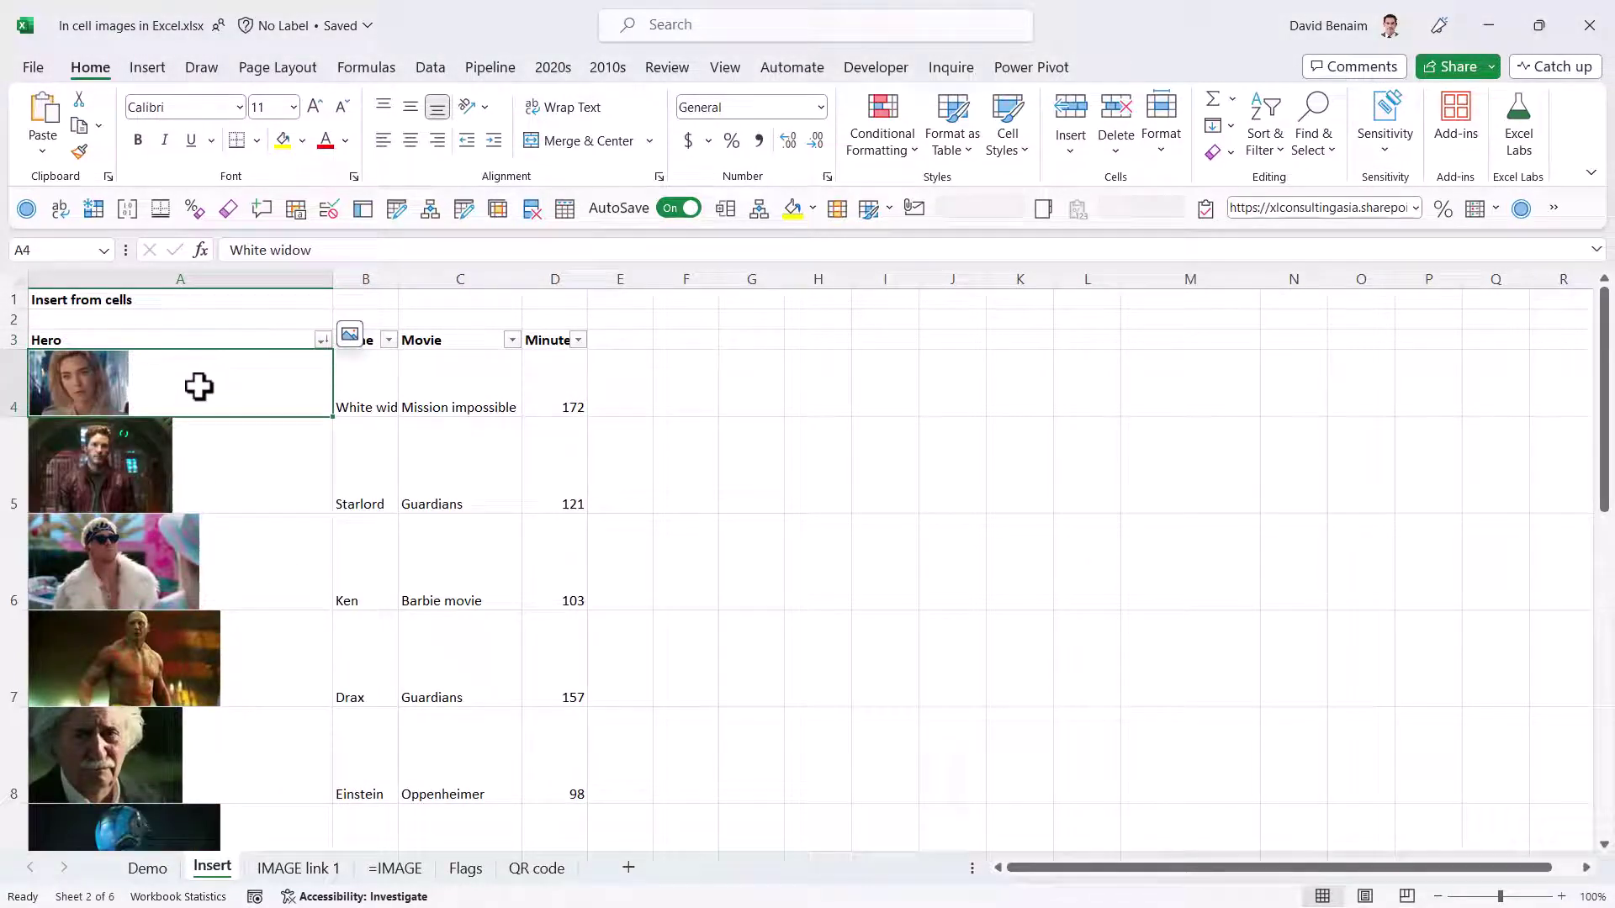
pyautogui.click(349, 335)
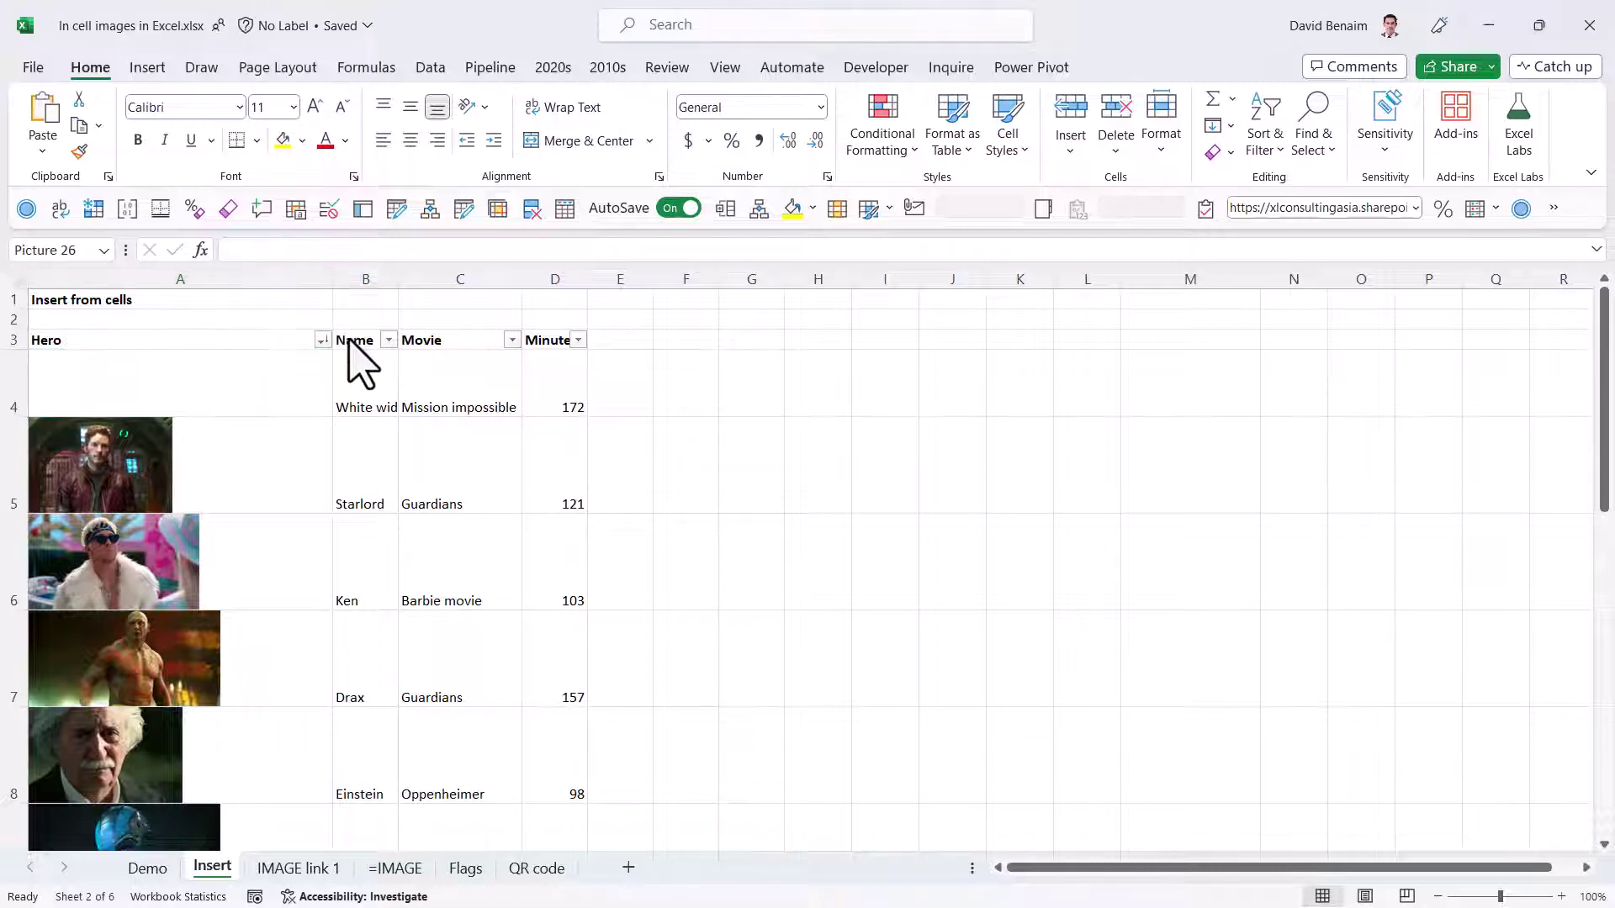
pyautogui.moveTo(718, 425); pyautogui.dragTo(861, 371)
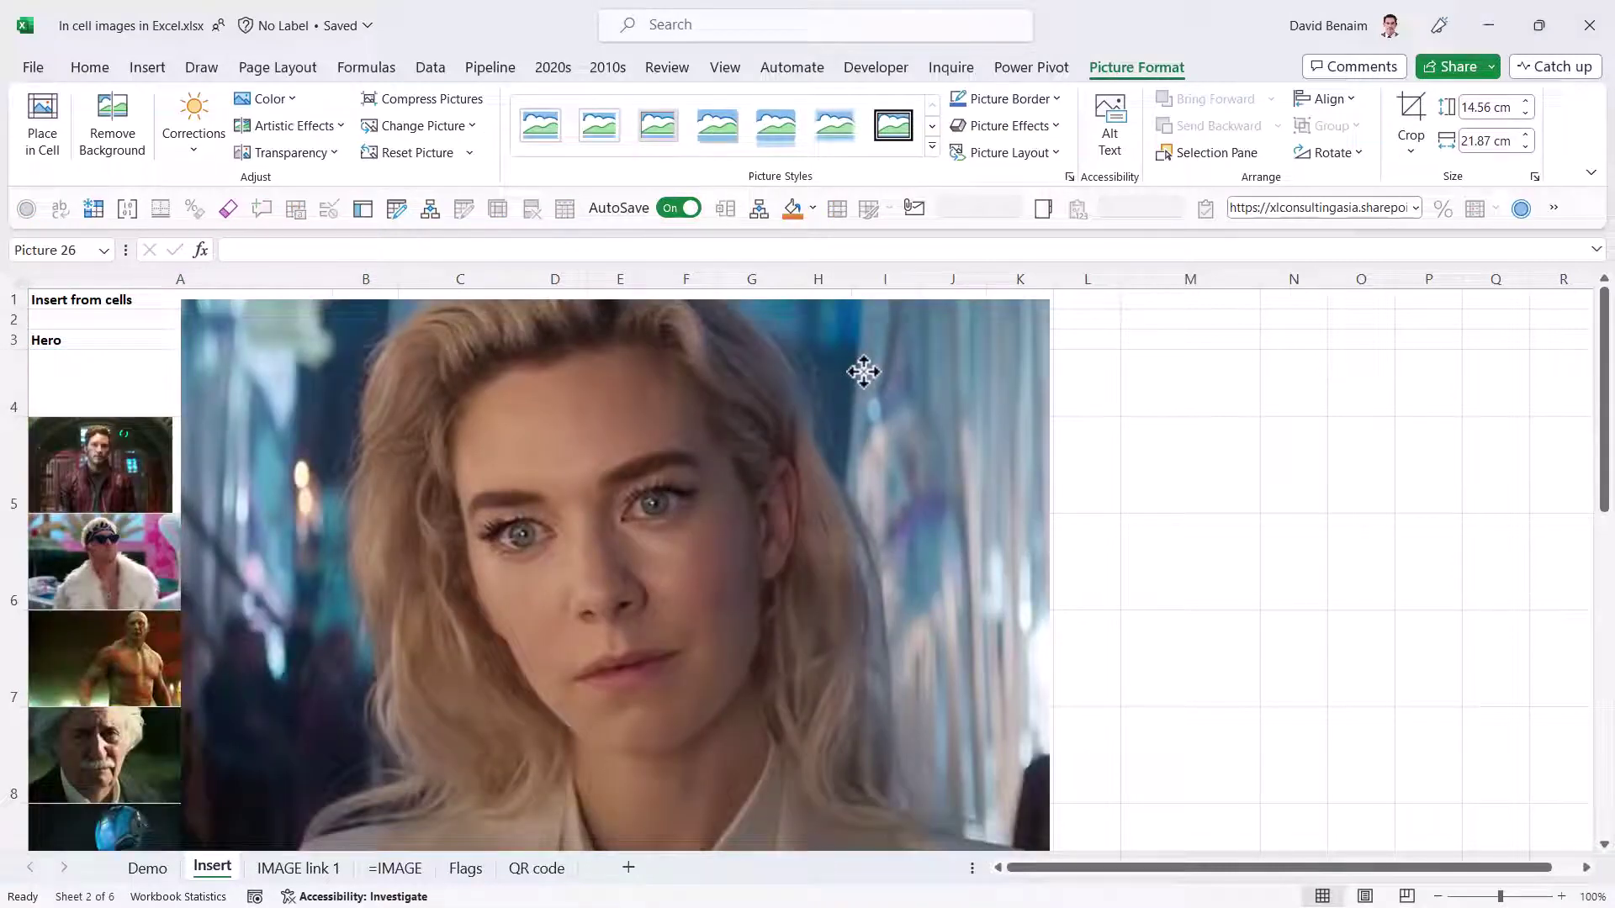
pyautogui.click(271, 128)
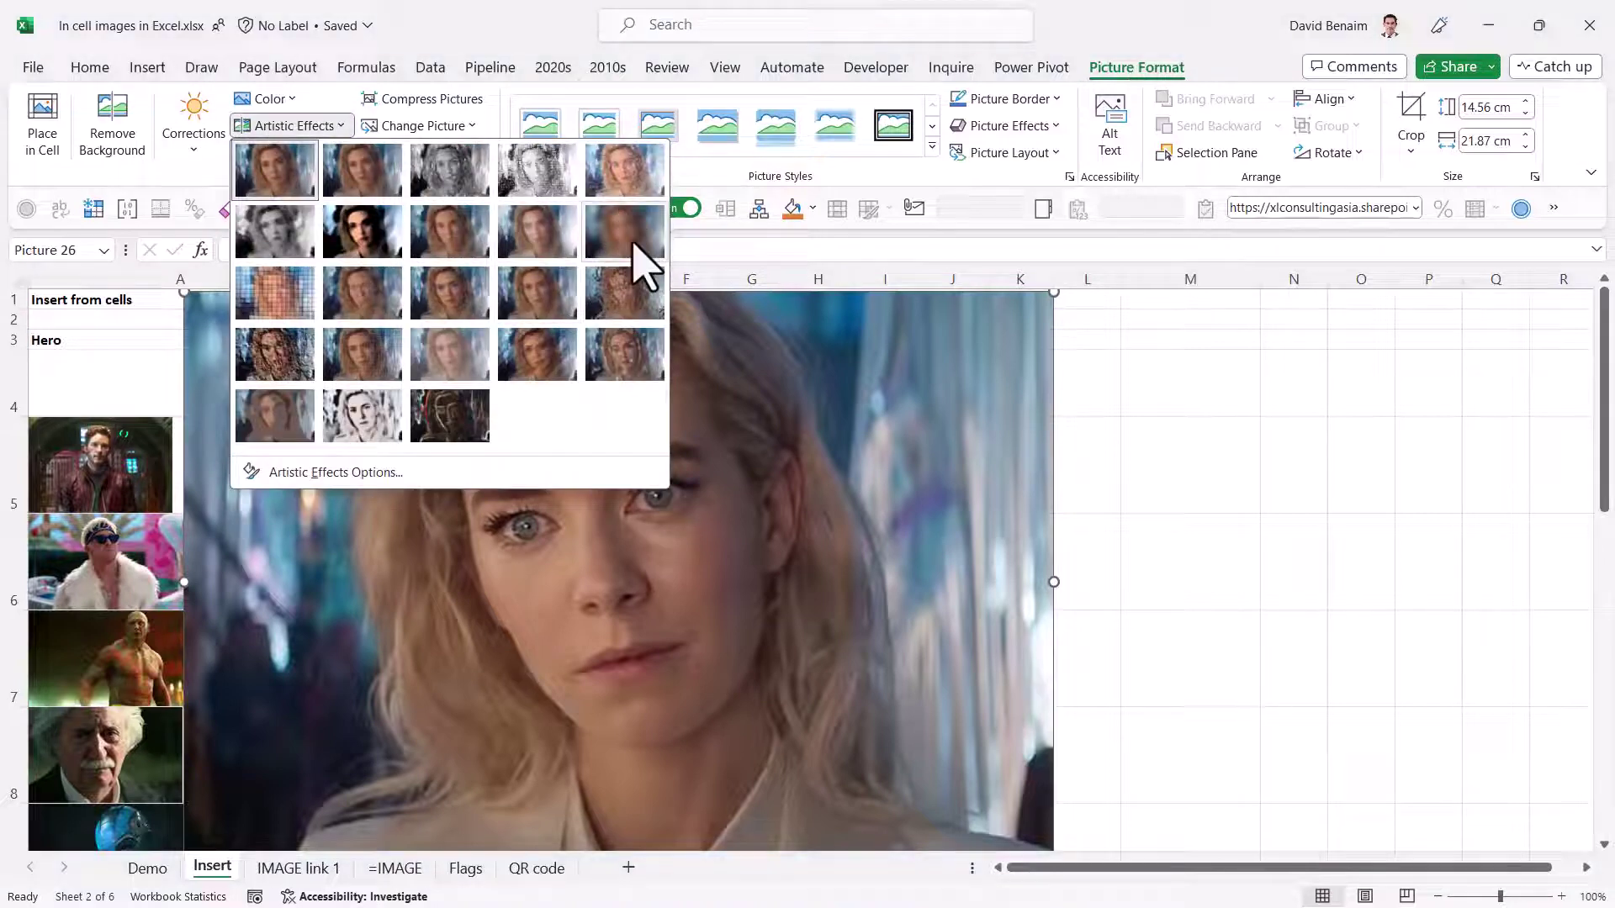
pyautogui.click(632, 245)
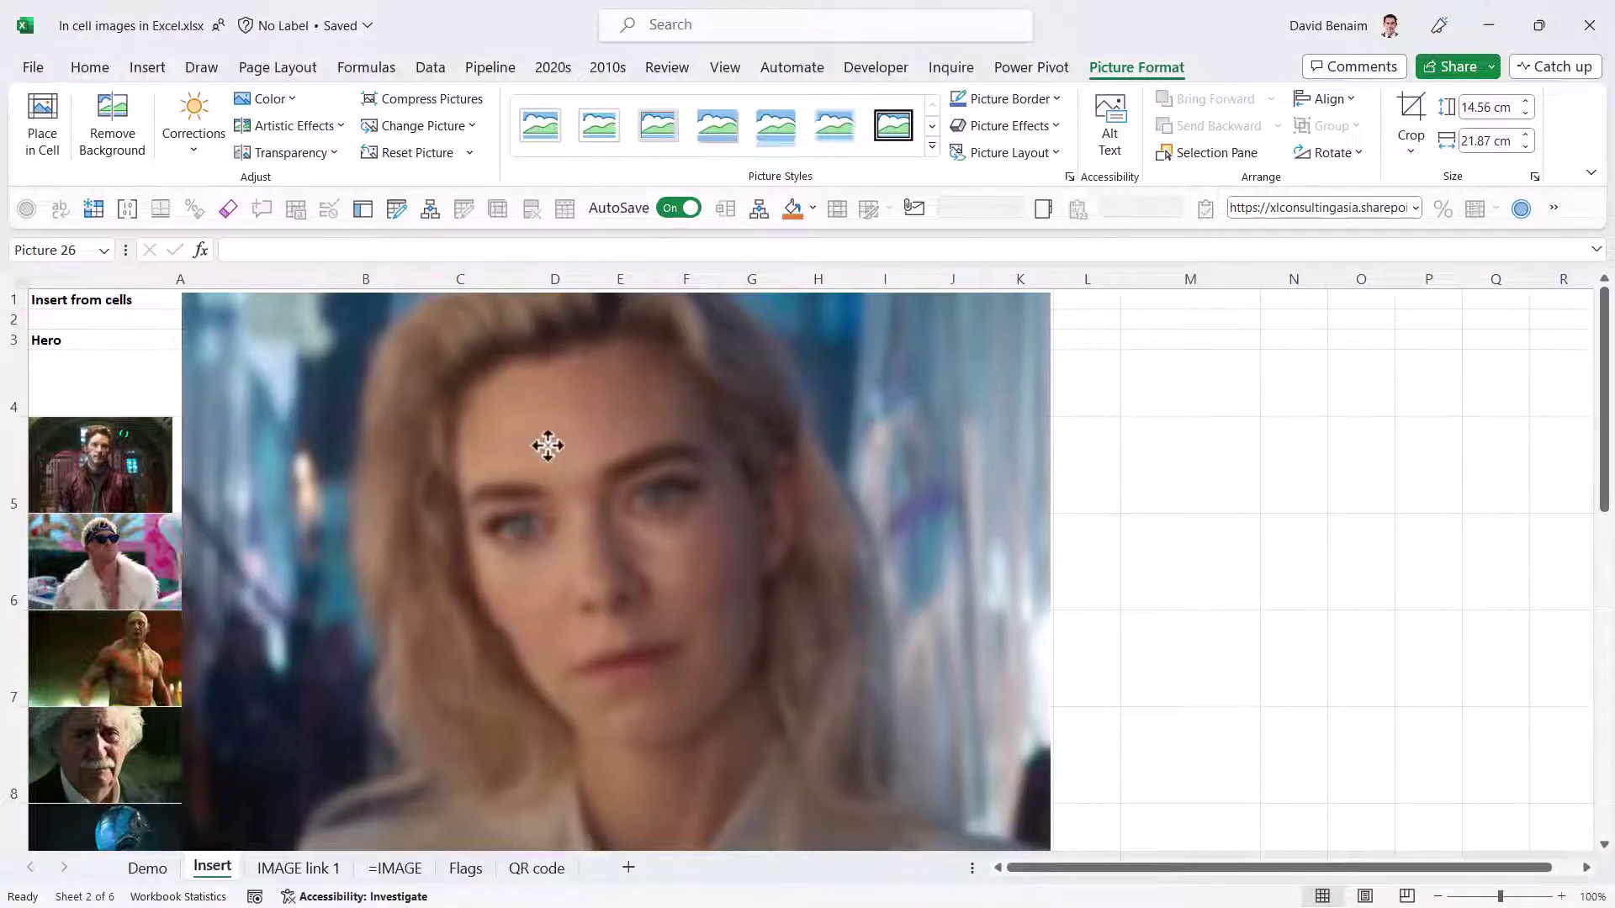
# - Crop away the picture's right side and tint it orange
pyautogui.click(1411, 122)
pyautogui.moveTo(1053, 583); pyautogui.dragTo(898, 563)
pyautogui.click(1186, 440)
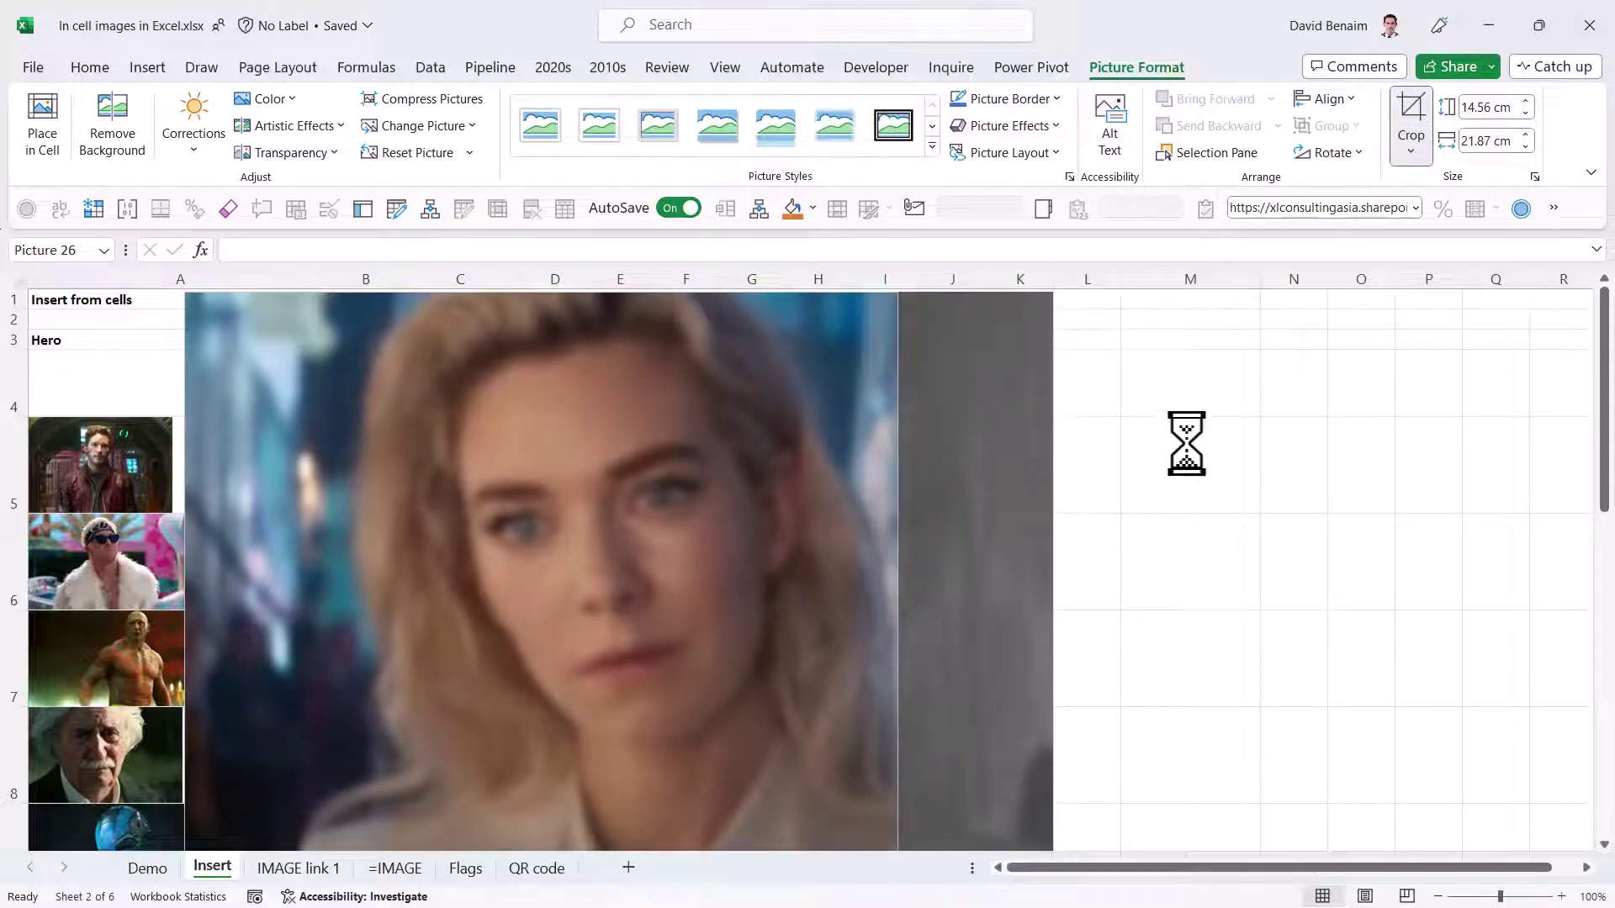
pyautogui.doubleClick(432, 360)
pyautogui.click(268, 98)
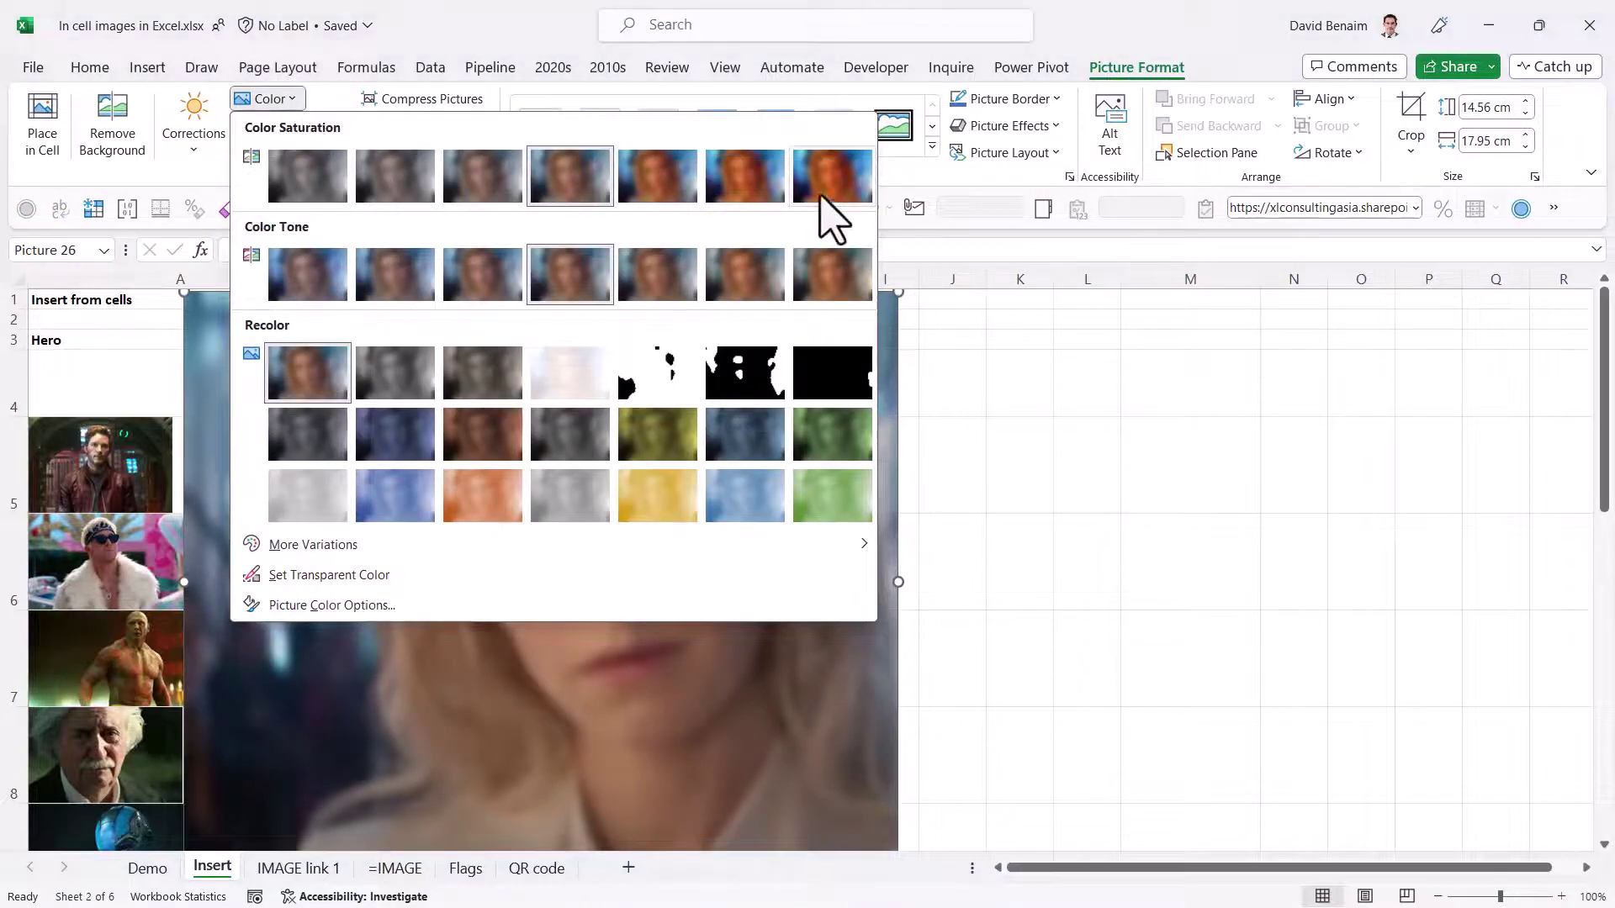
pyautogui.press('Escape')
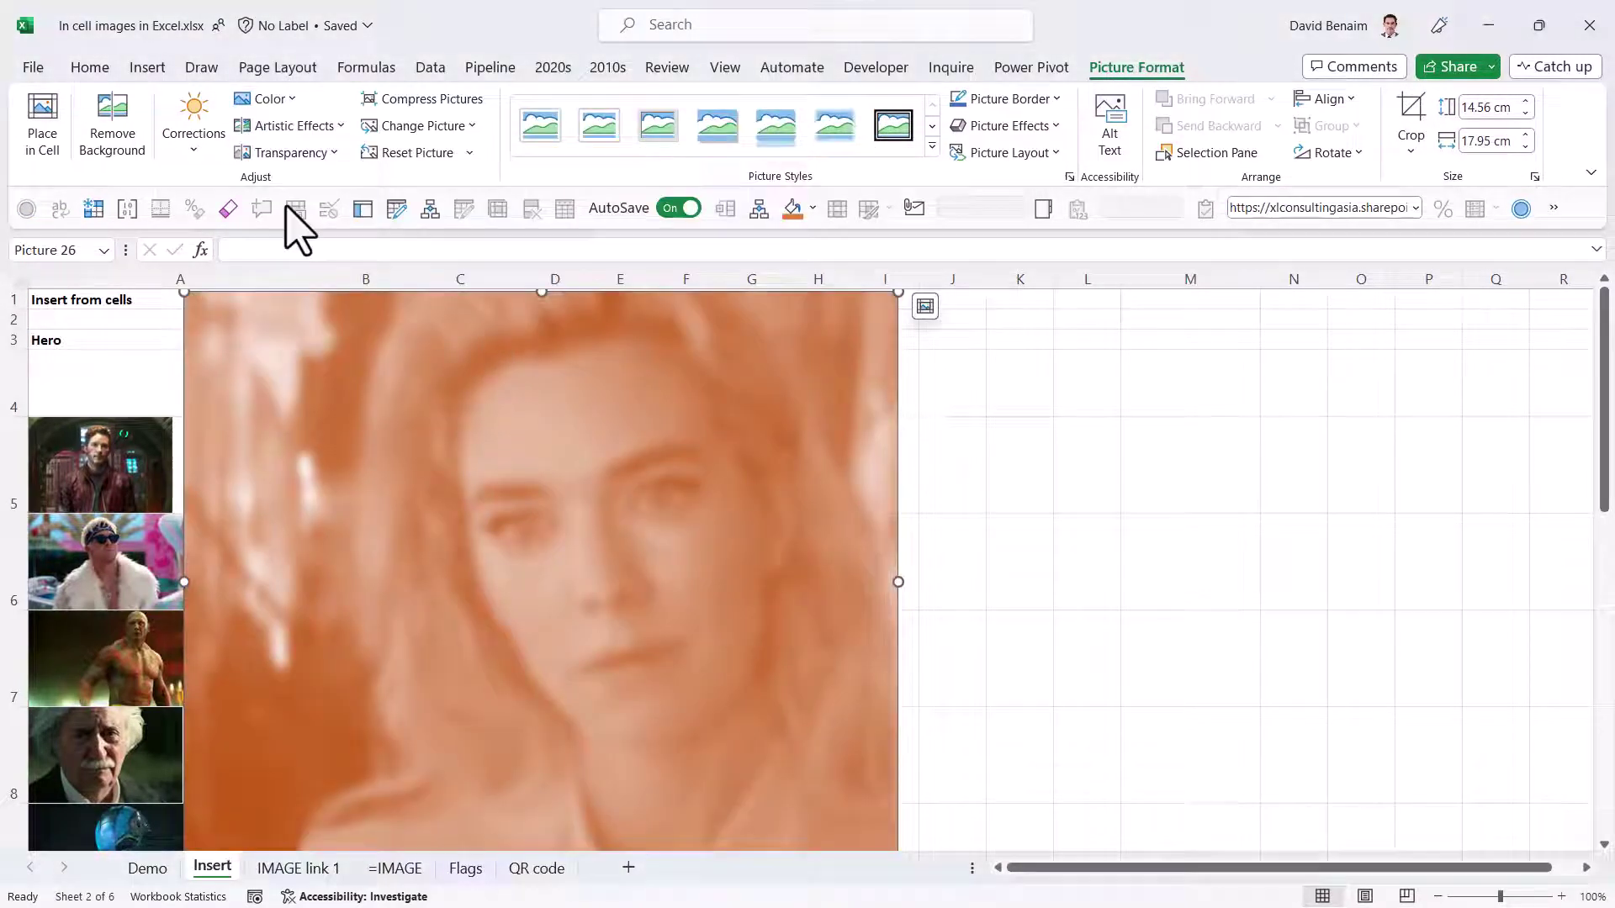
# - Apply a transparency preset so the hero table shows through the picture
pyautogui.click(328, 152)
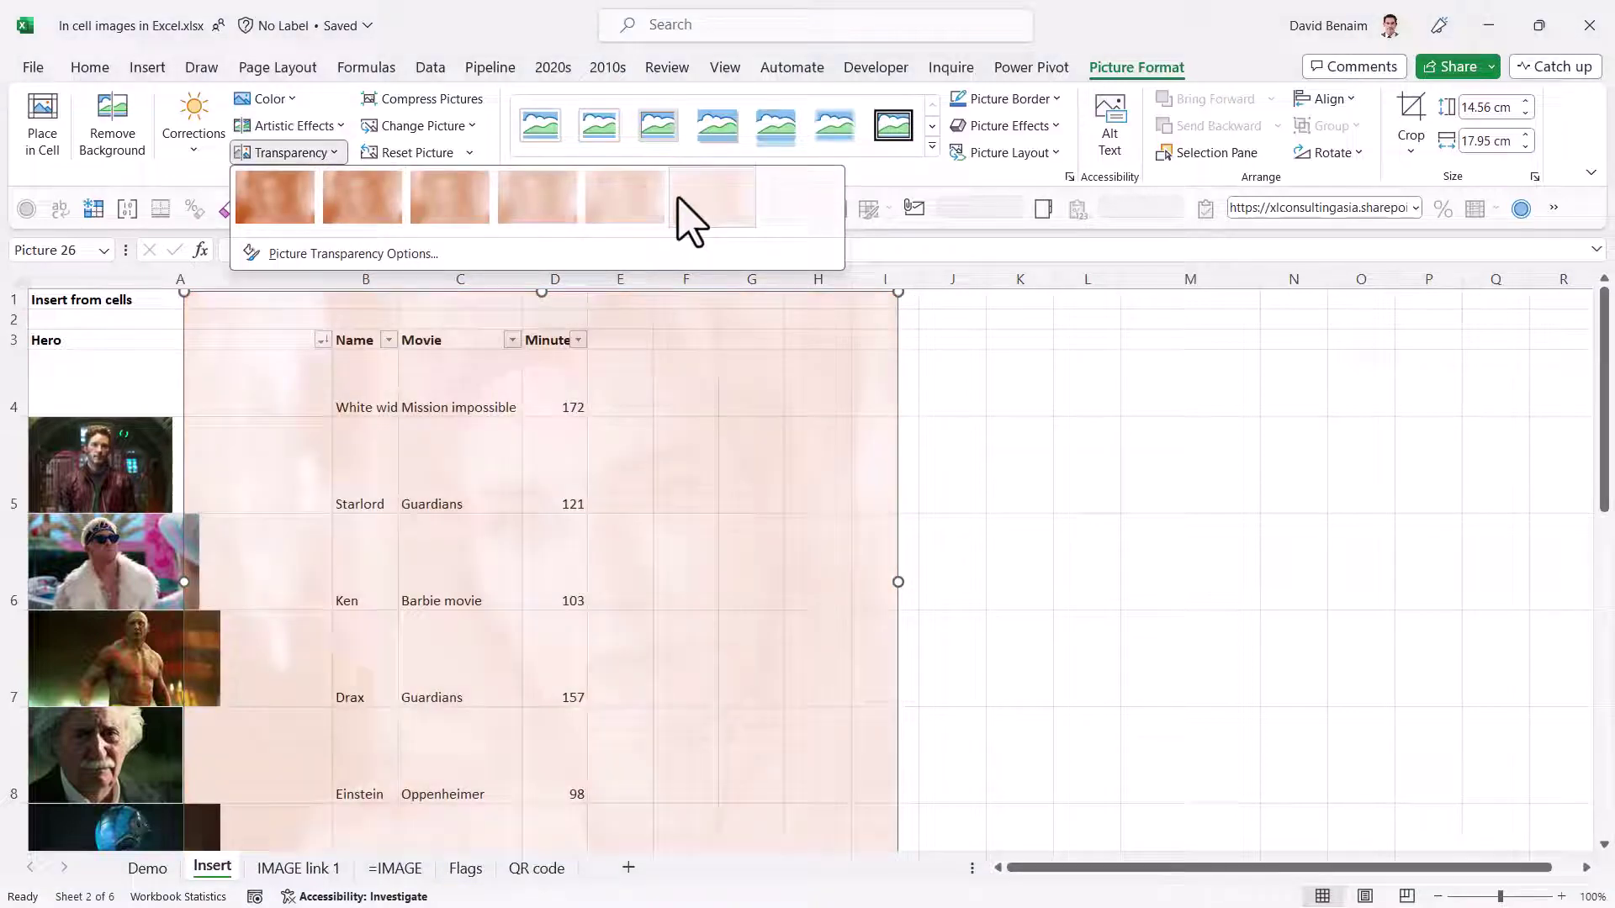
pyautogui.click(535, 214)
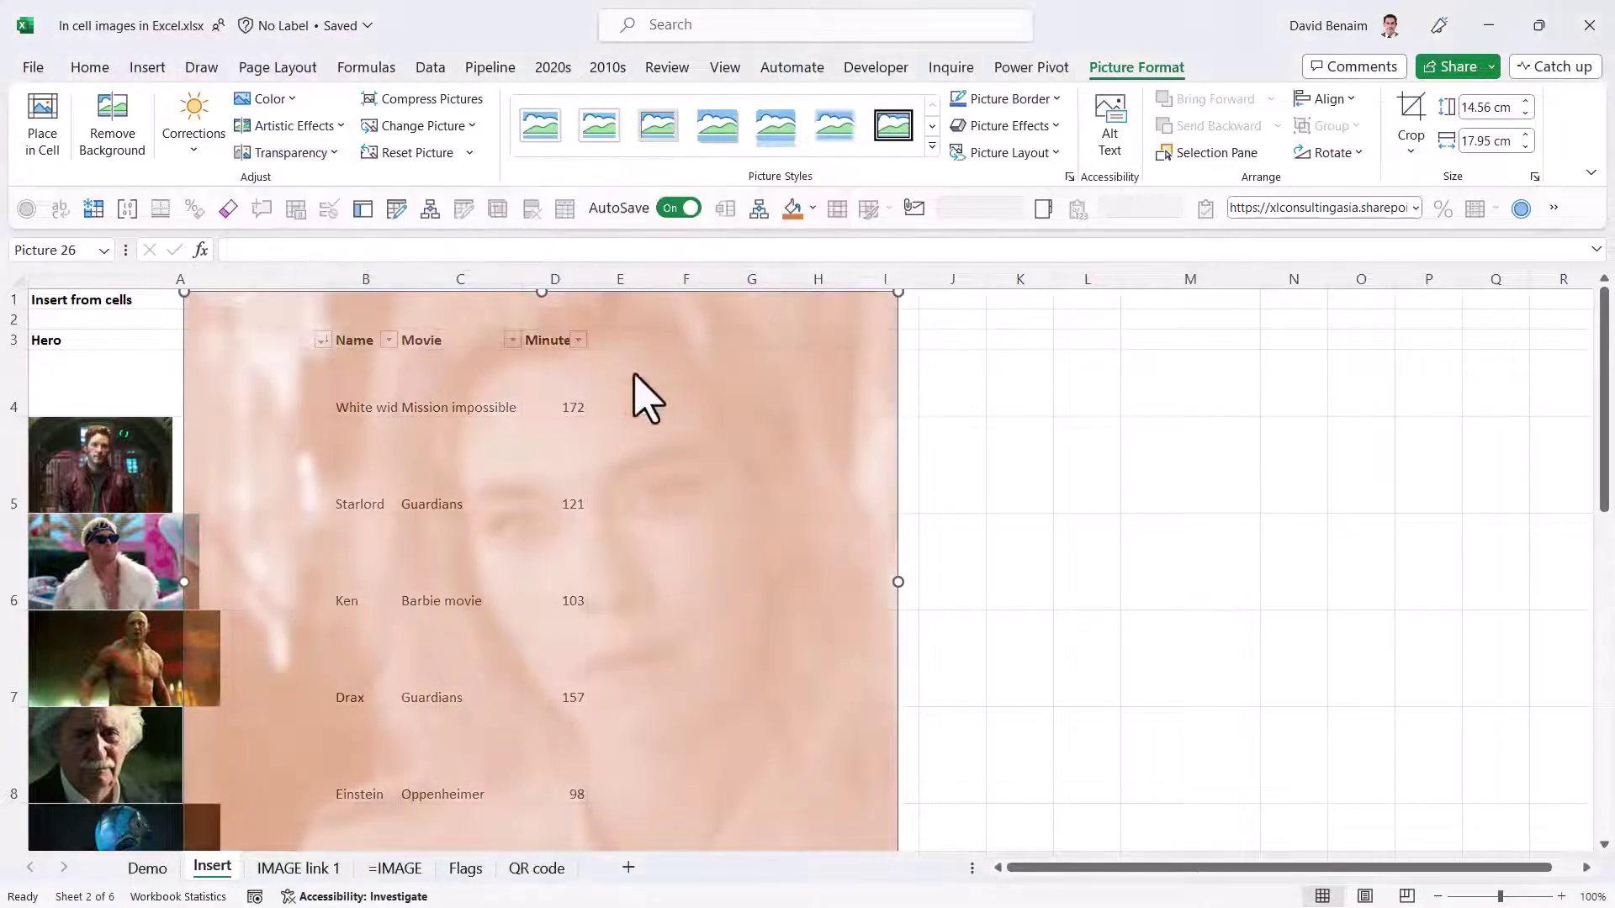
pyautogui.click(932, 475)
# - Set the picture's correction to Brightness +20% and Contrast +20%
pyautogui.click(797, 447)
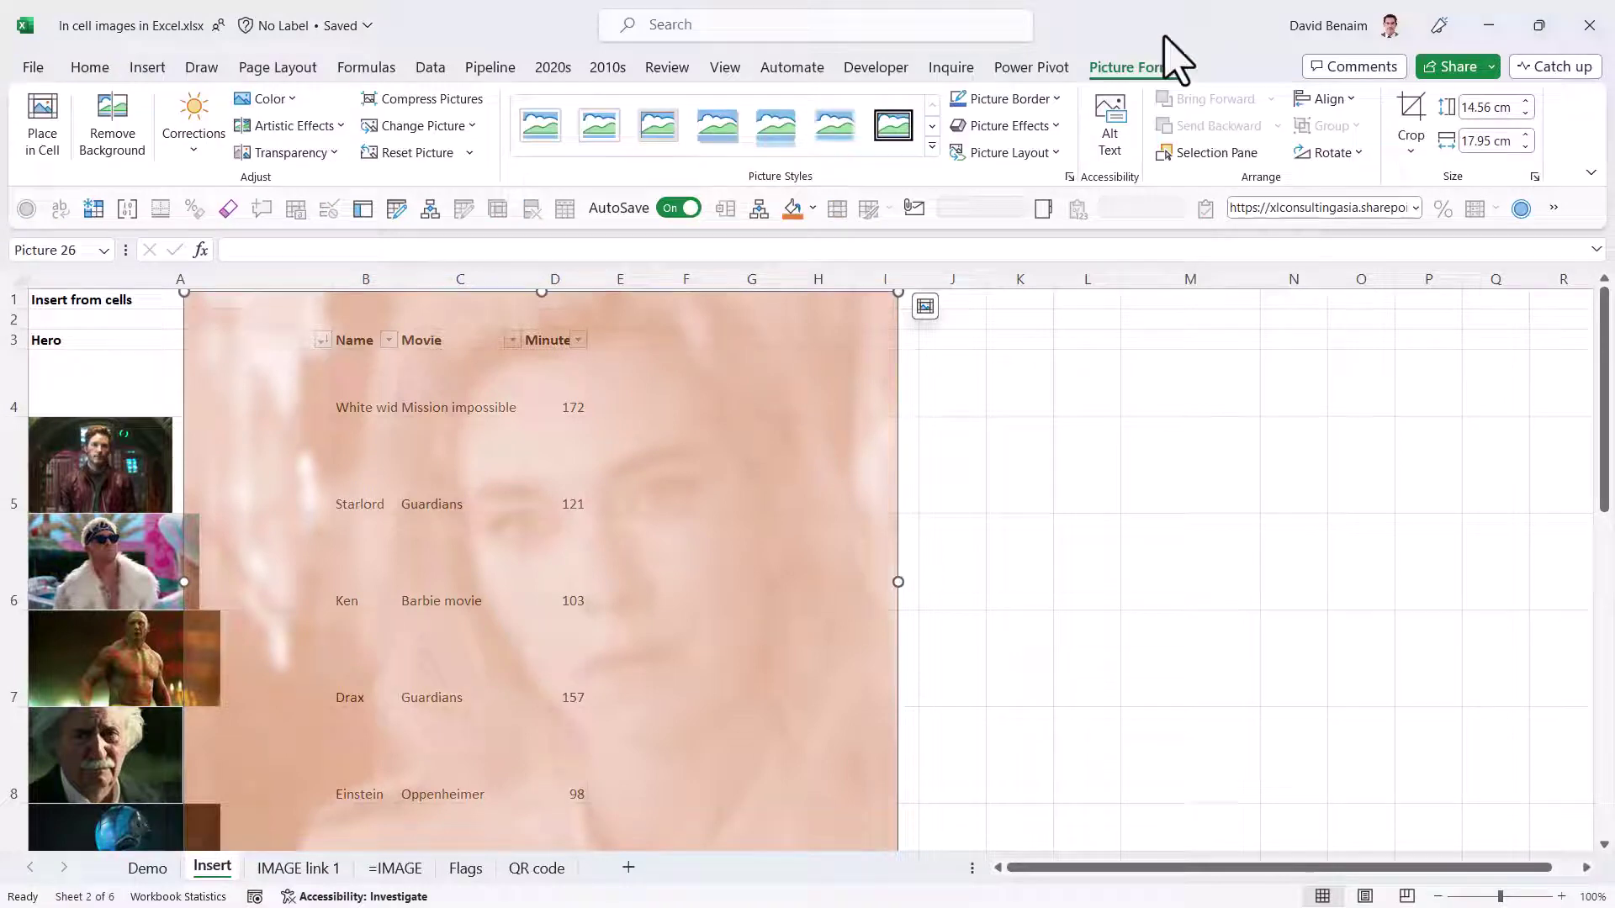
pyautogui.click(211, 148)
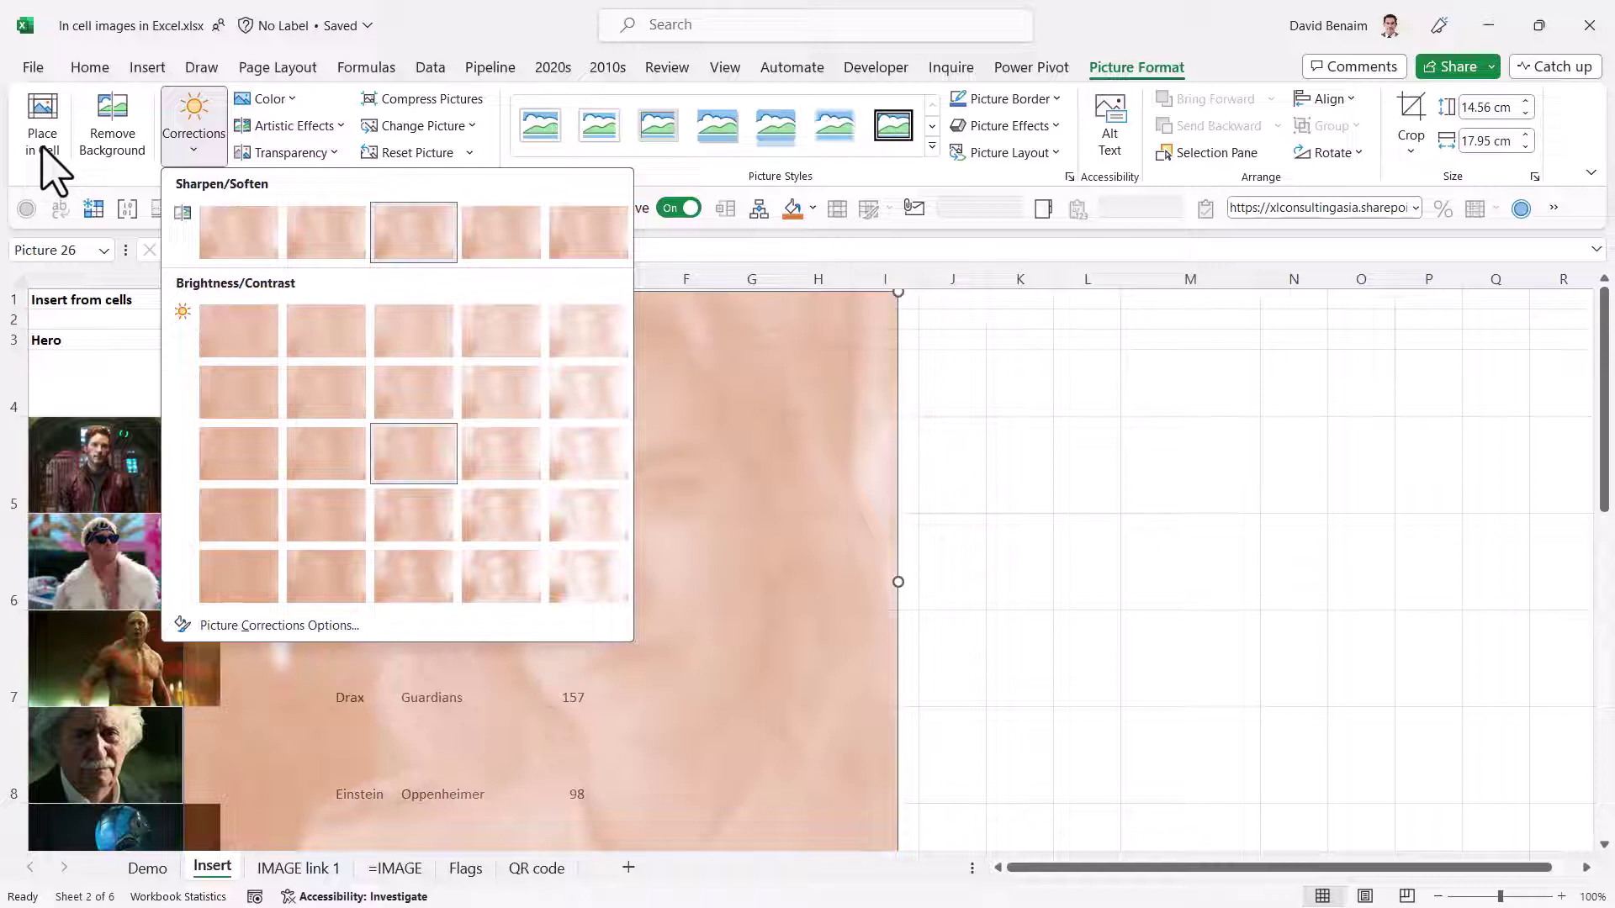
pyautogui.click(501, 515)
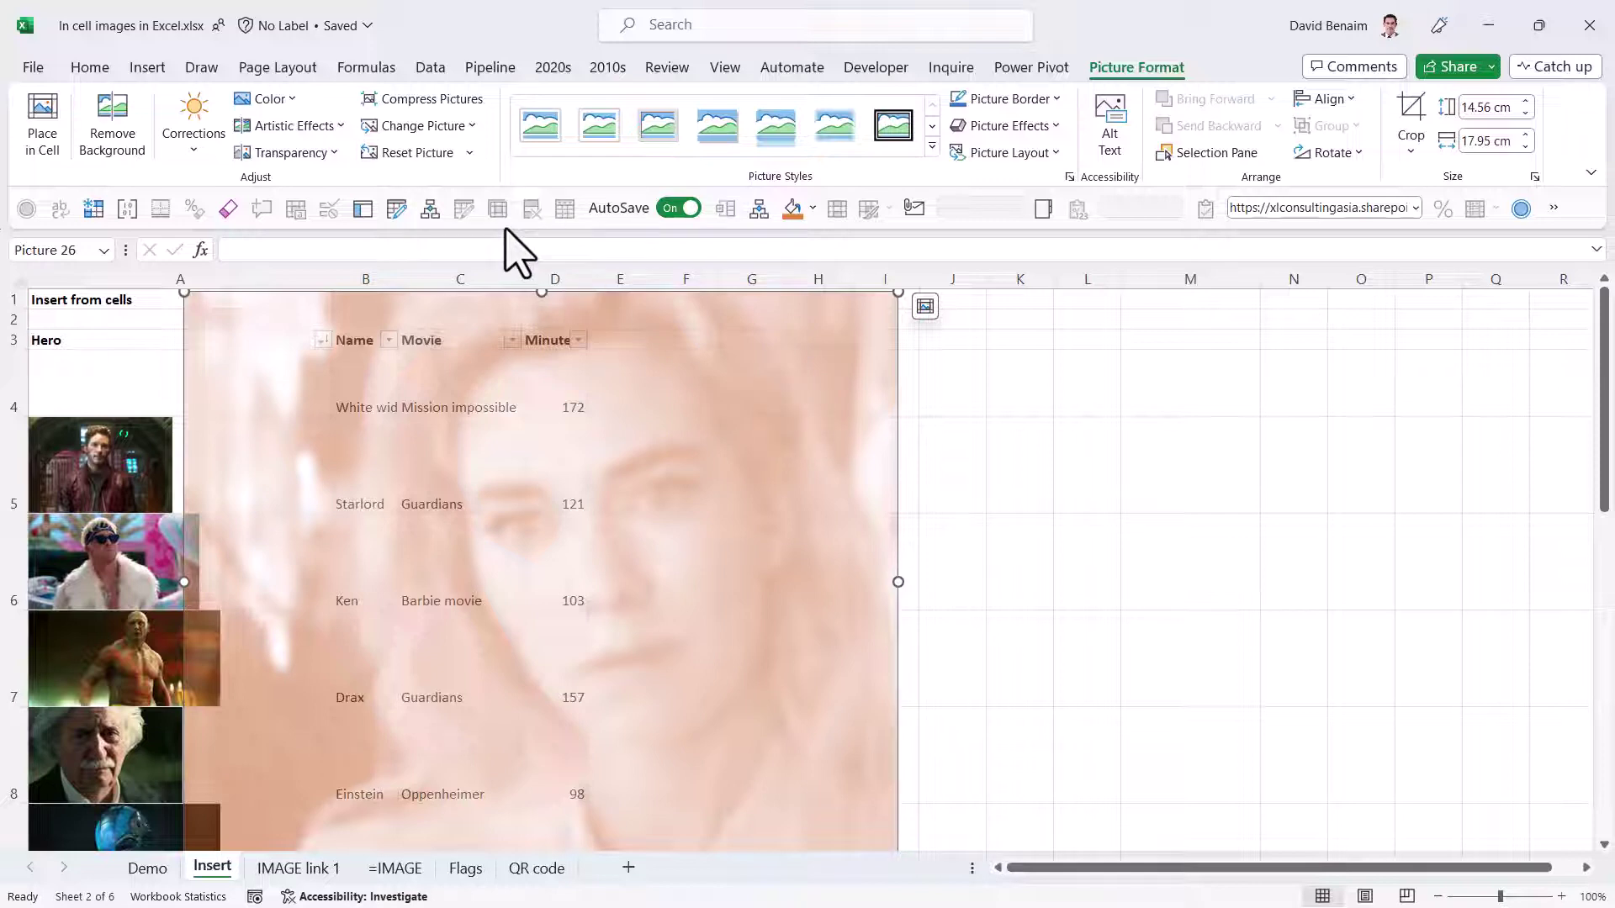
# - Undo the picture reset and put the washed-out picture back into cell A4
pyautogui.click(423, 157)
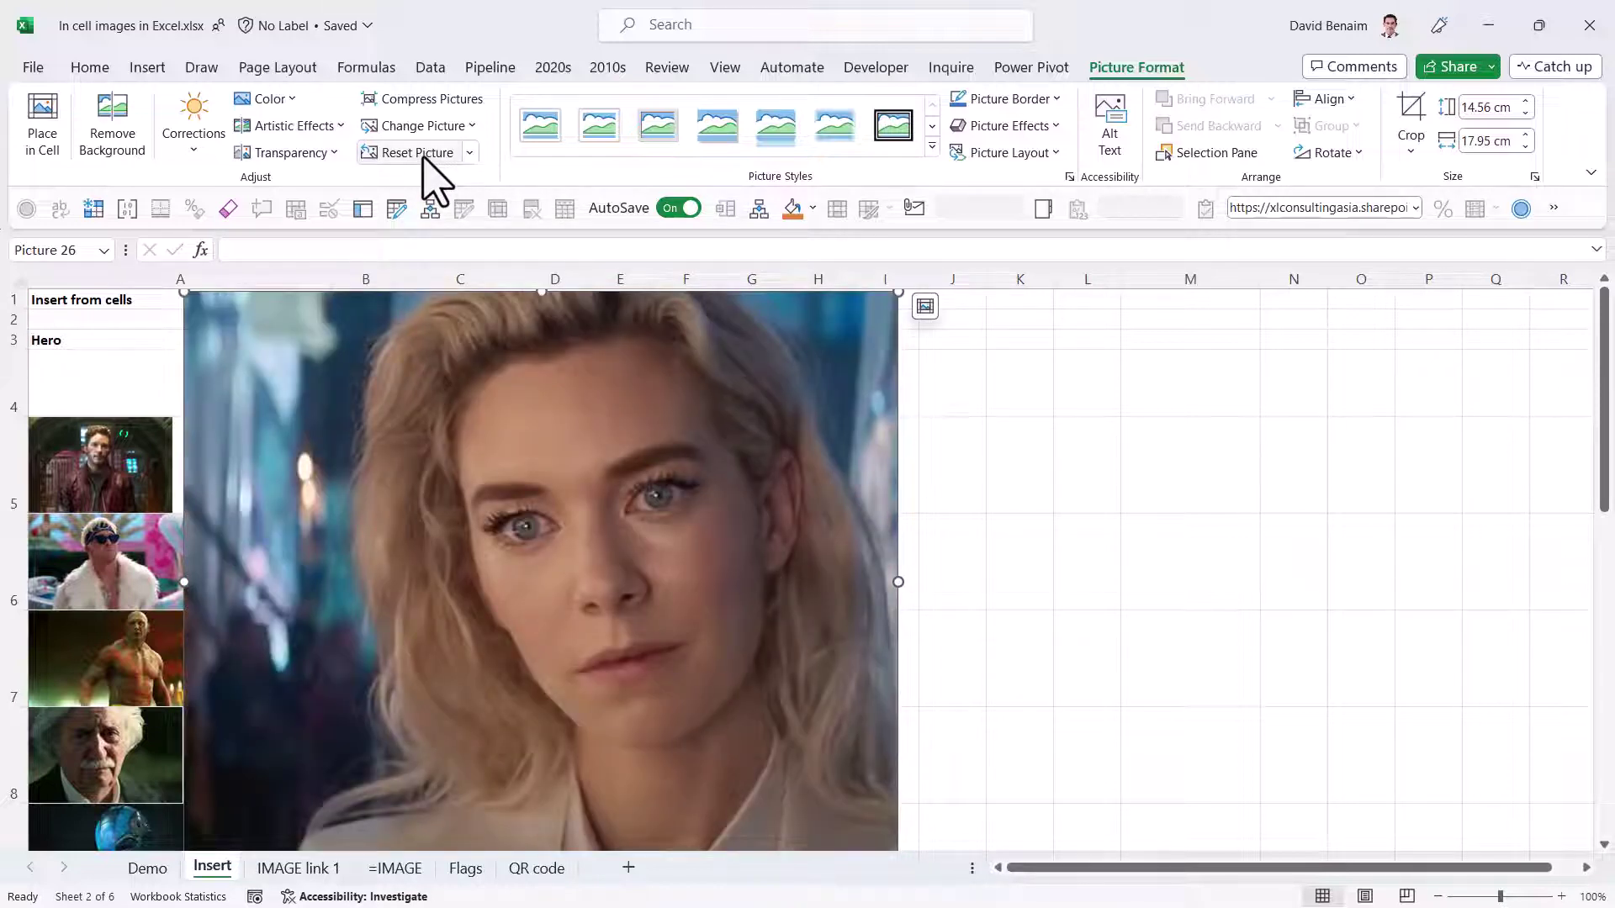
pyautogui.hotkey('ctrl', 'z')
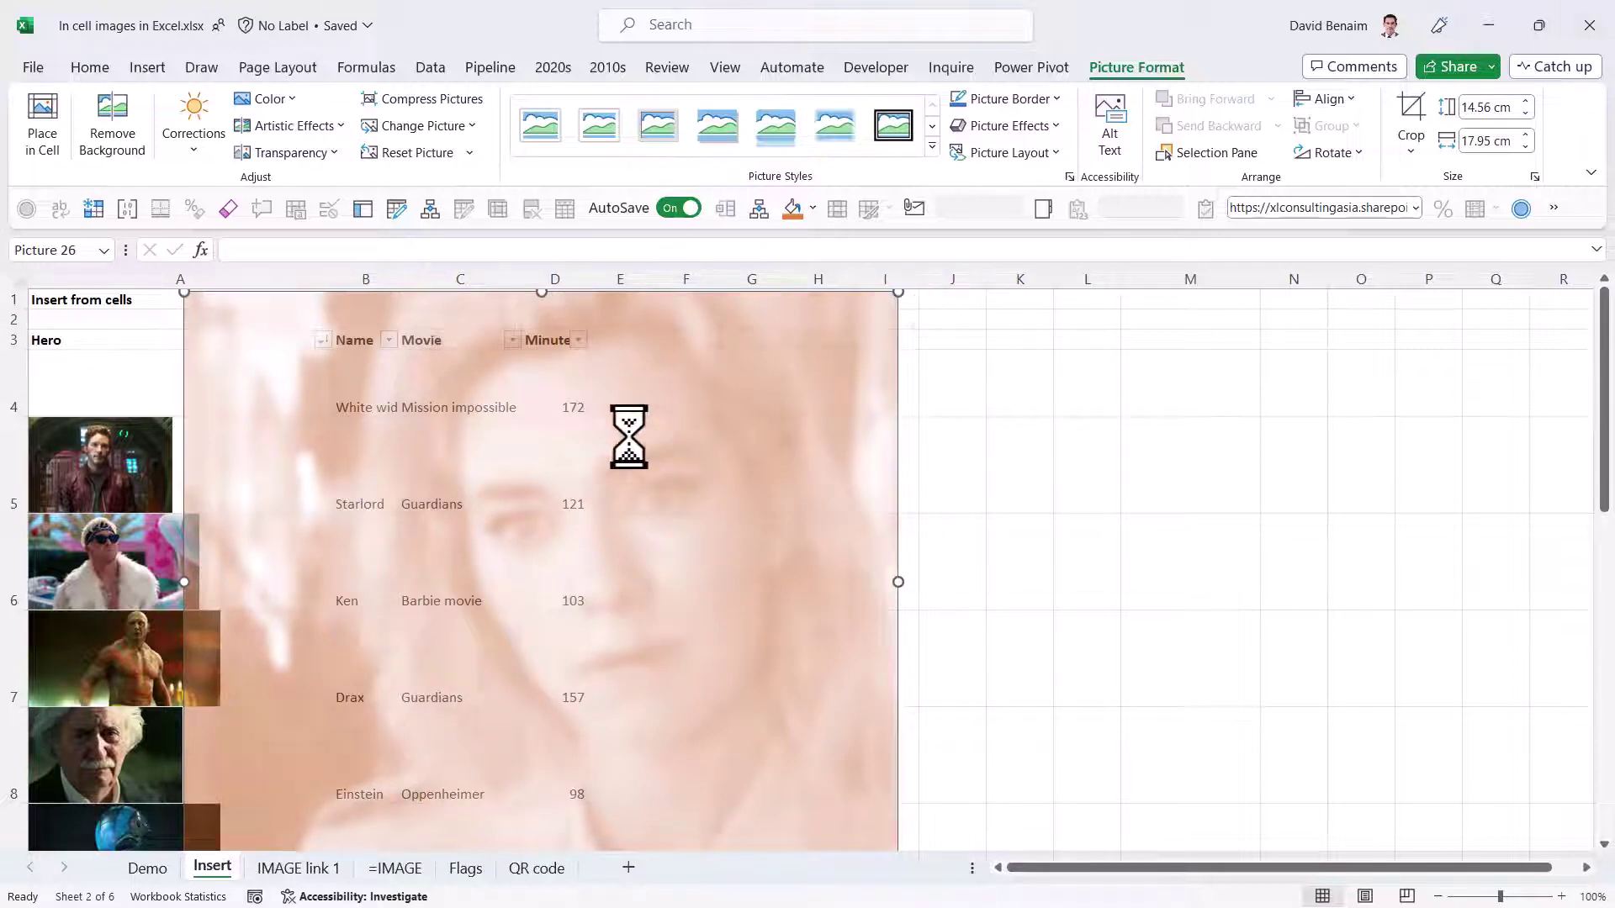
pyautogui.moveTo(629, 433); pyautogui.dragTo(677, 481)
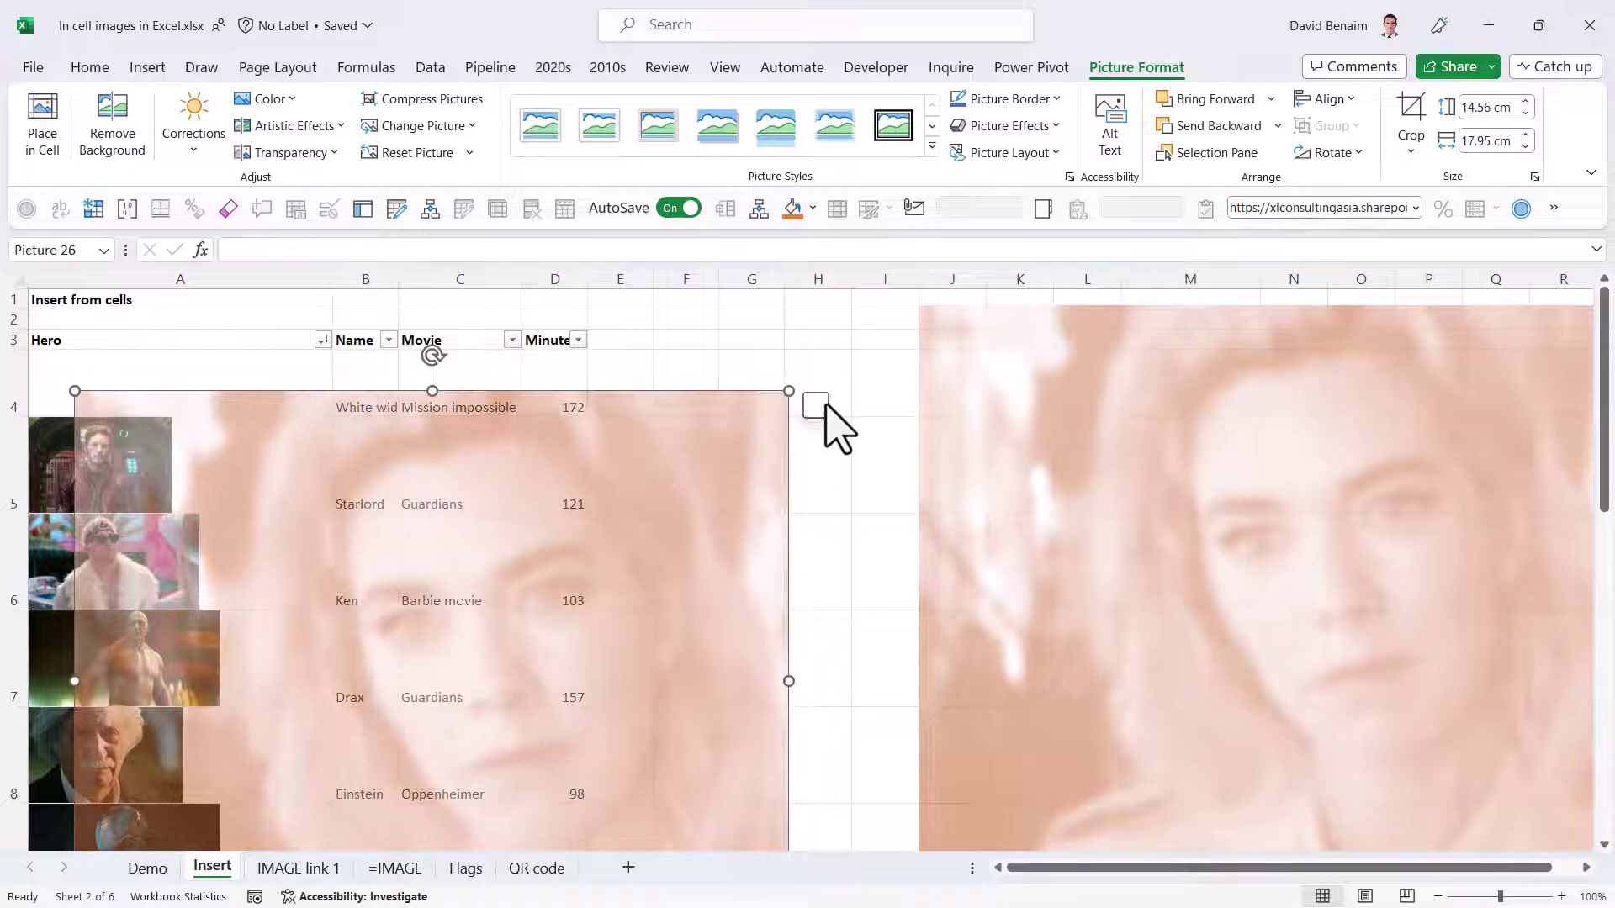
pyautogui.click(814, 411)
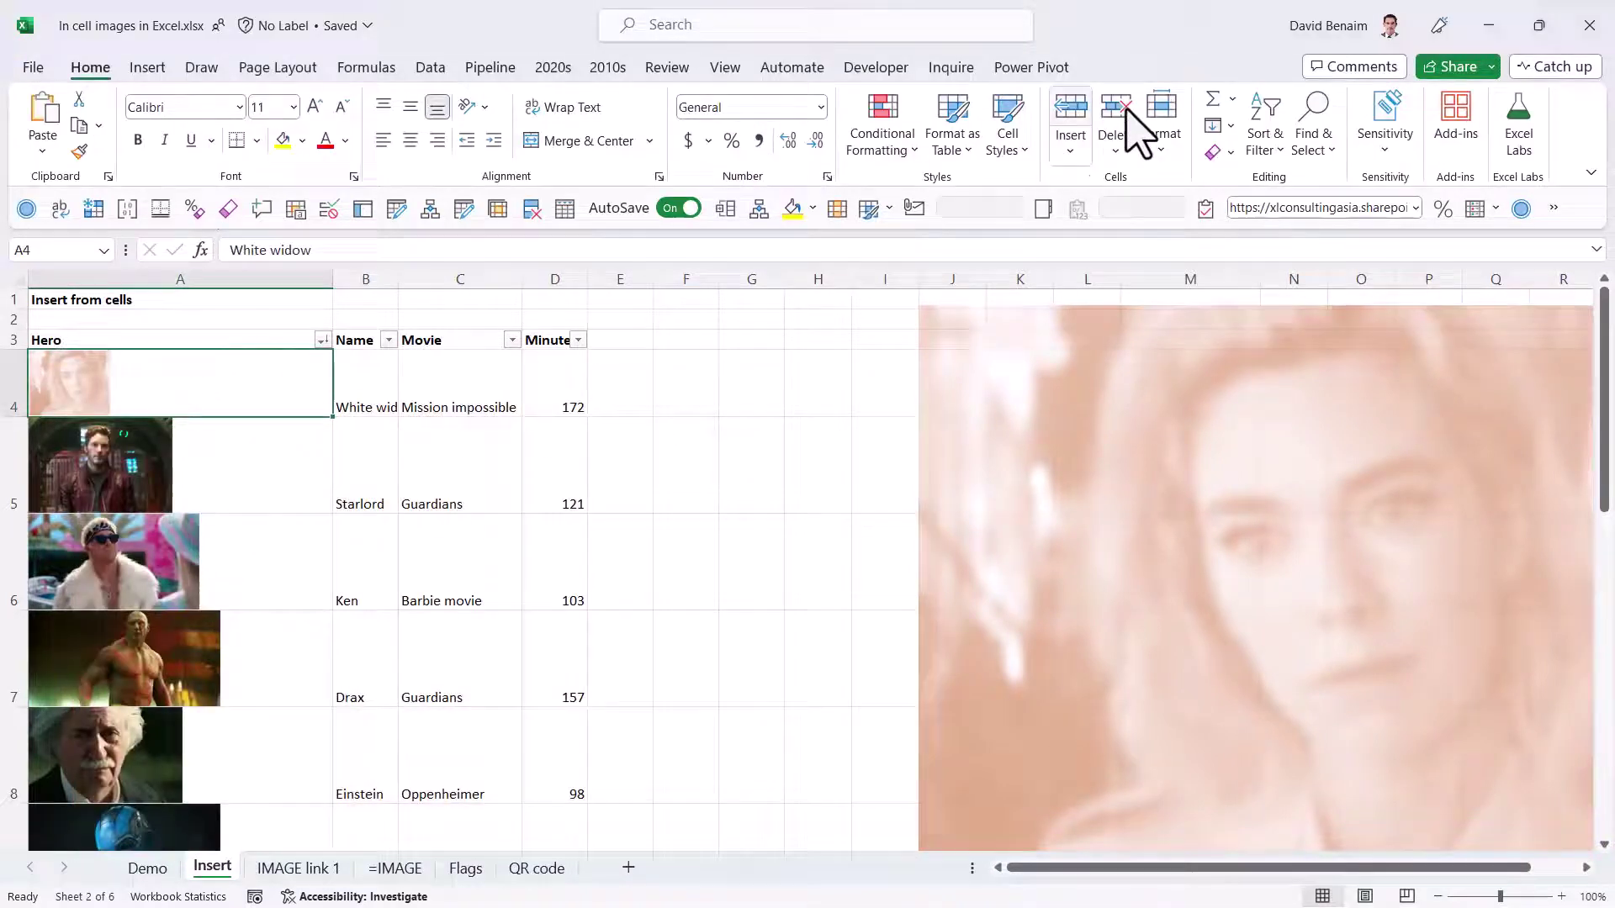
# - Float the White widow picture from A4, remove its background, and place the cut-out face back in A4
pyautogui.click(174, 432)
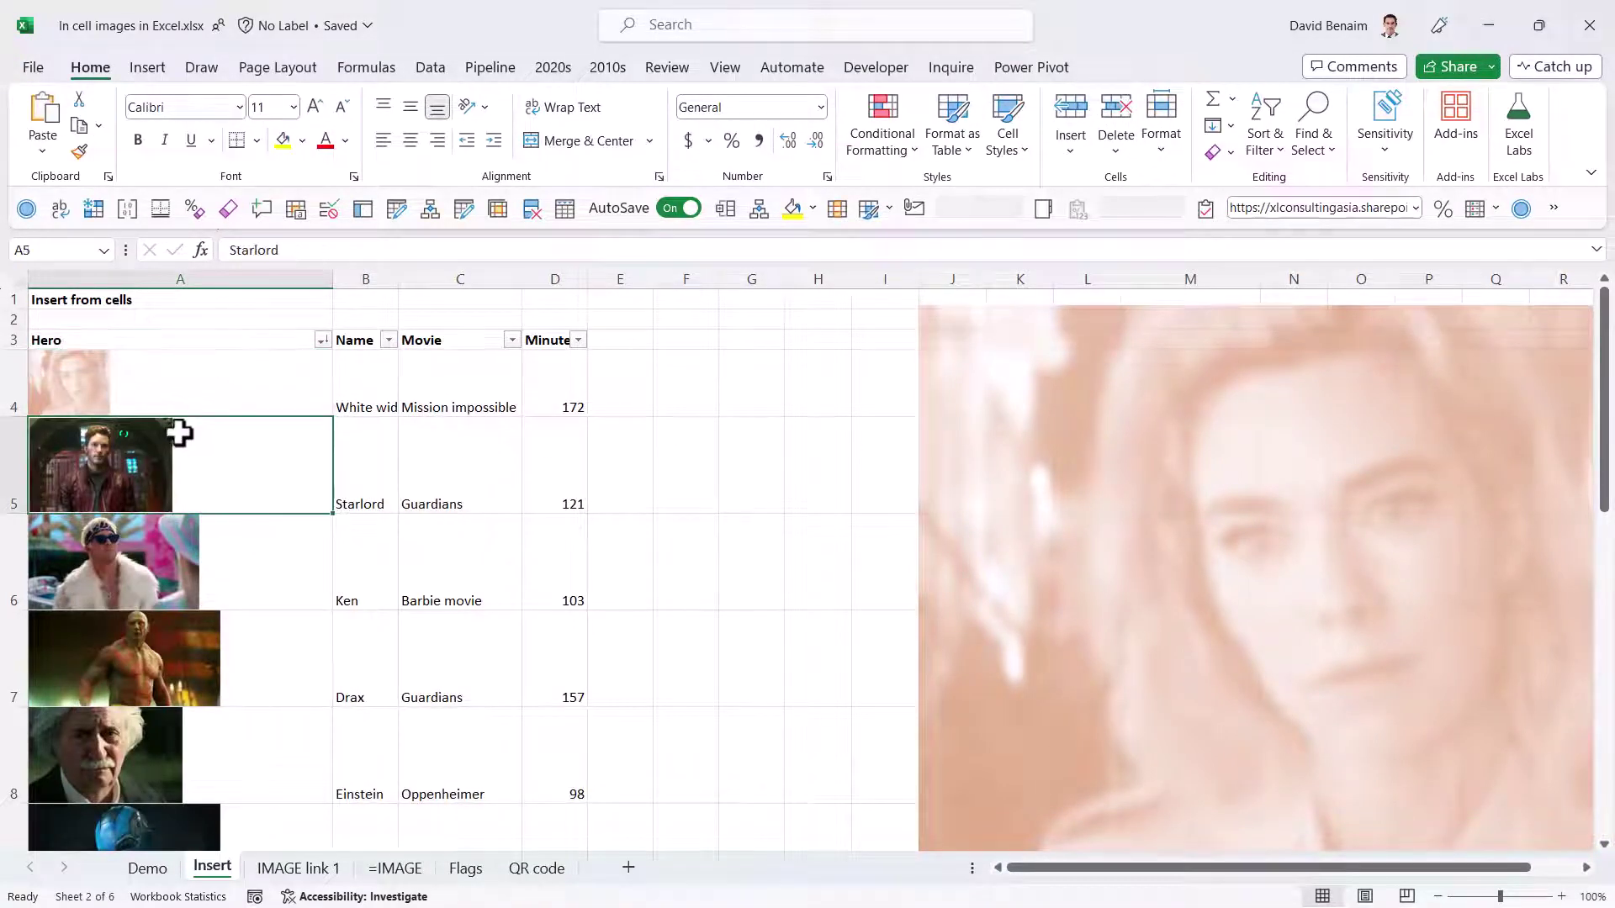
pyautogui.click(222, 389)
pyautogui.click(348, 334)
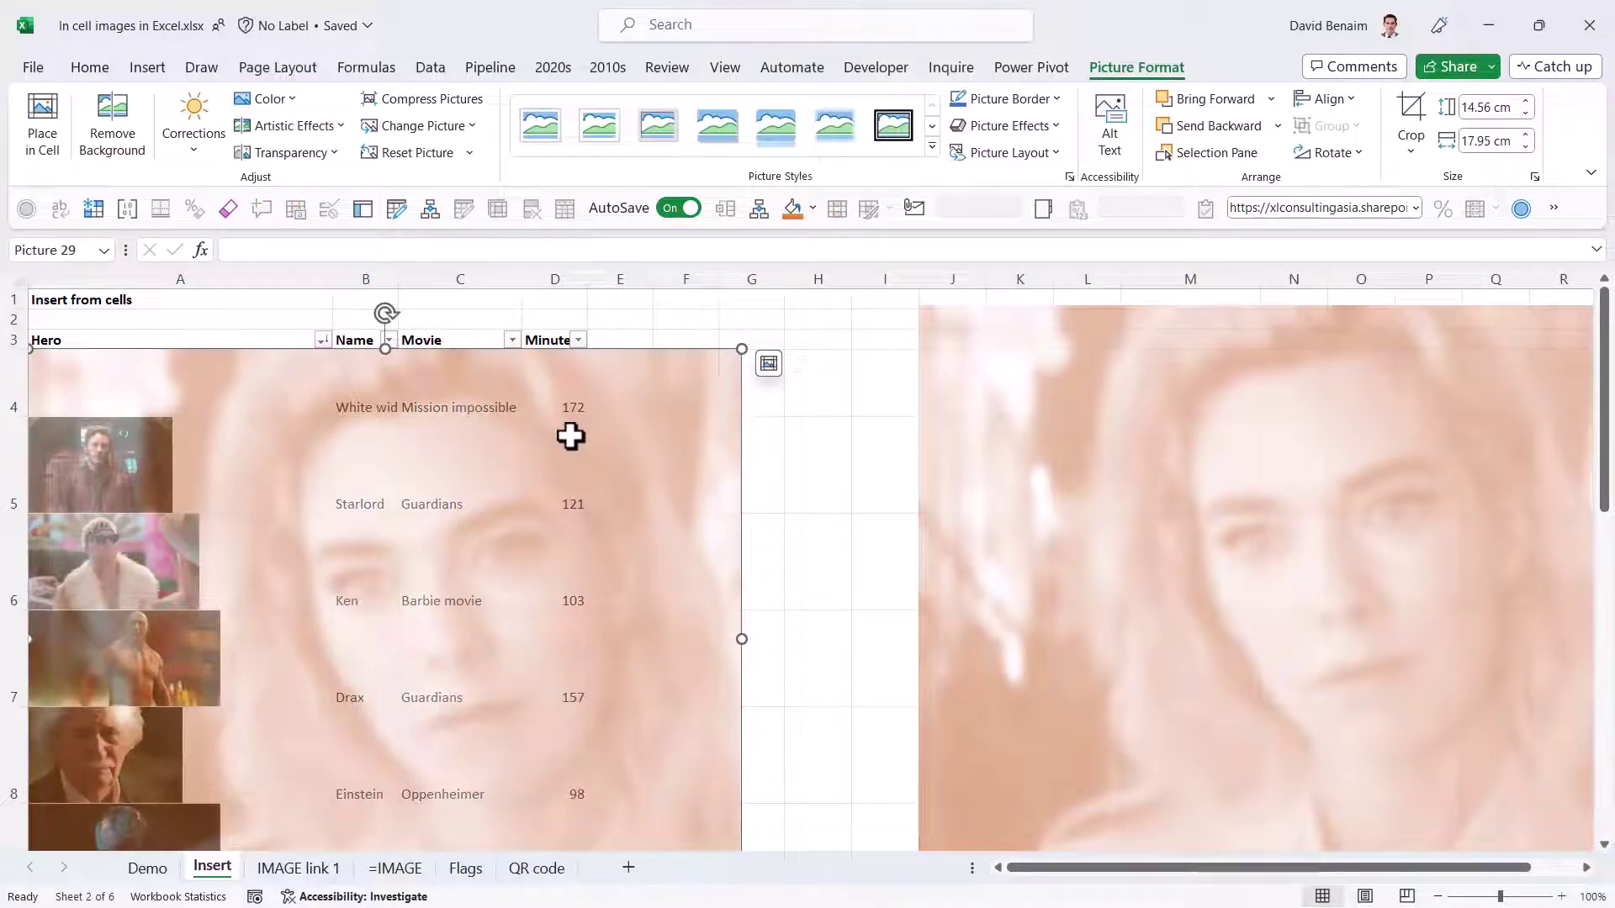
pyautogui.moveTo(569, 436); pyautogui.dragTo(758, 413)
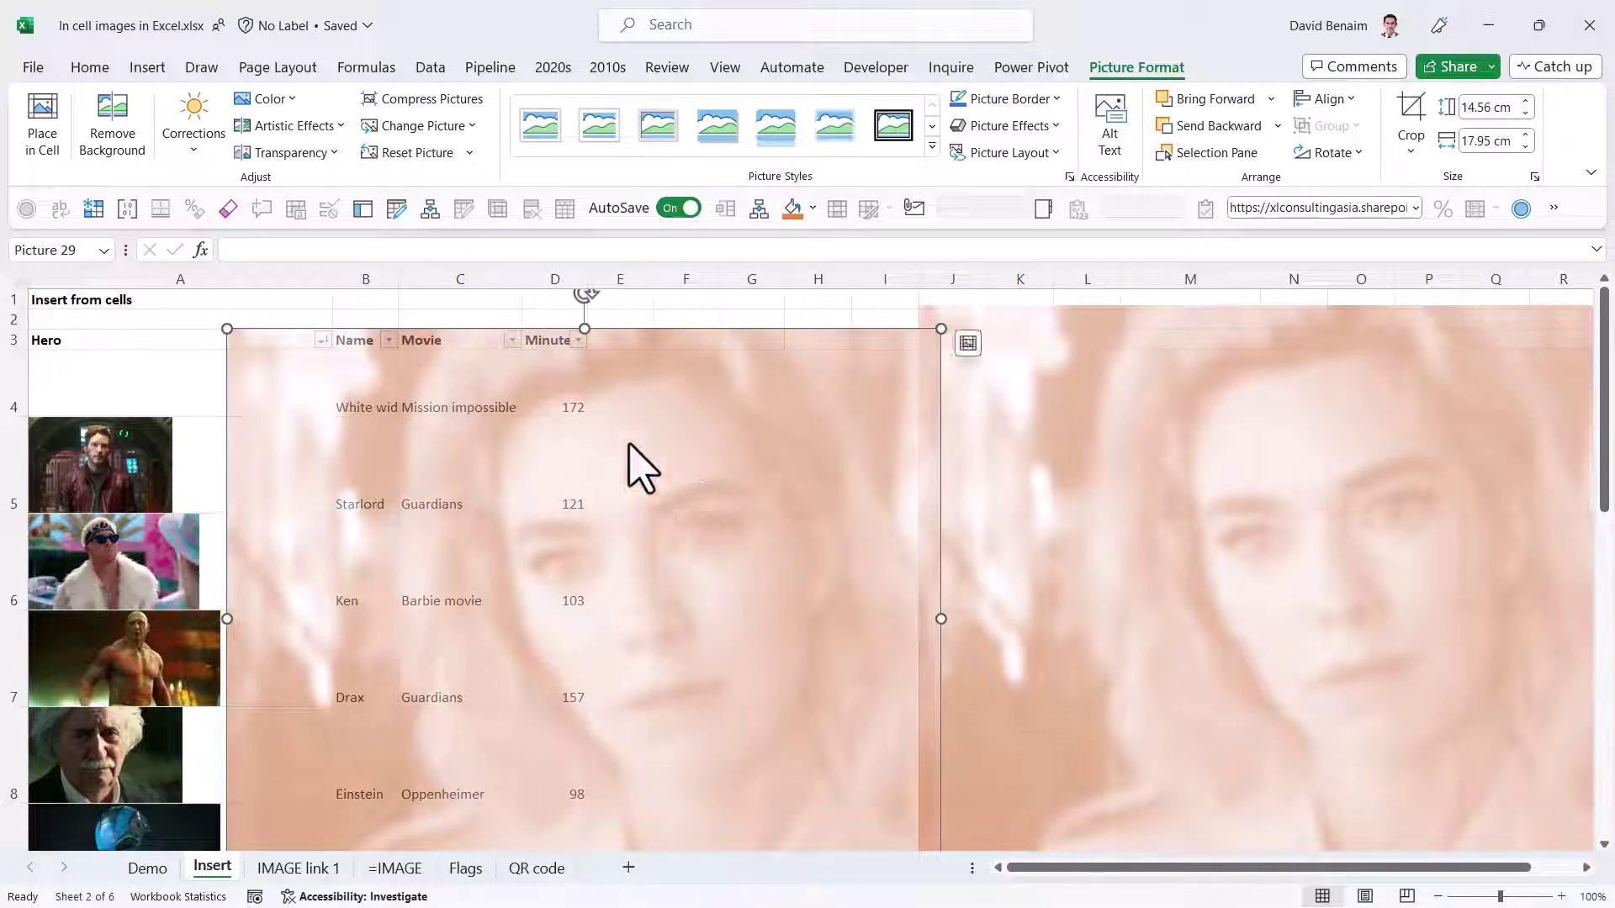
pyautogui.click(109, 138)
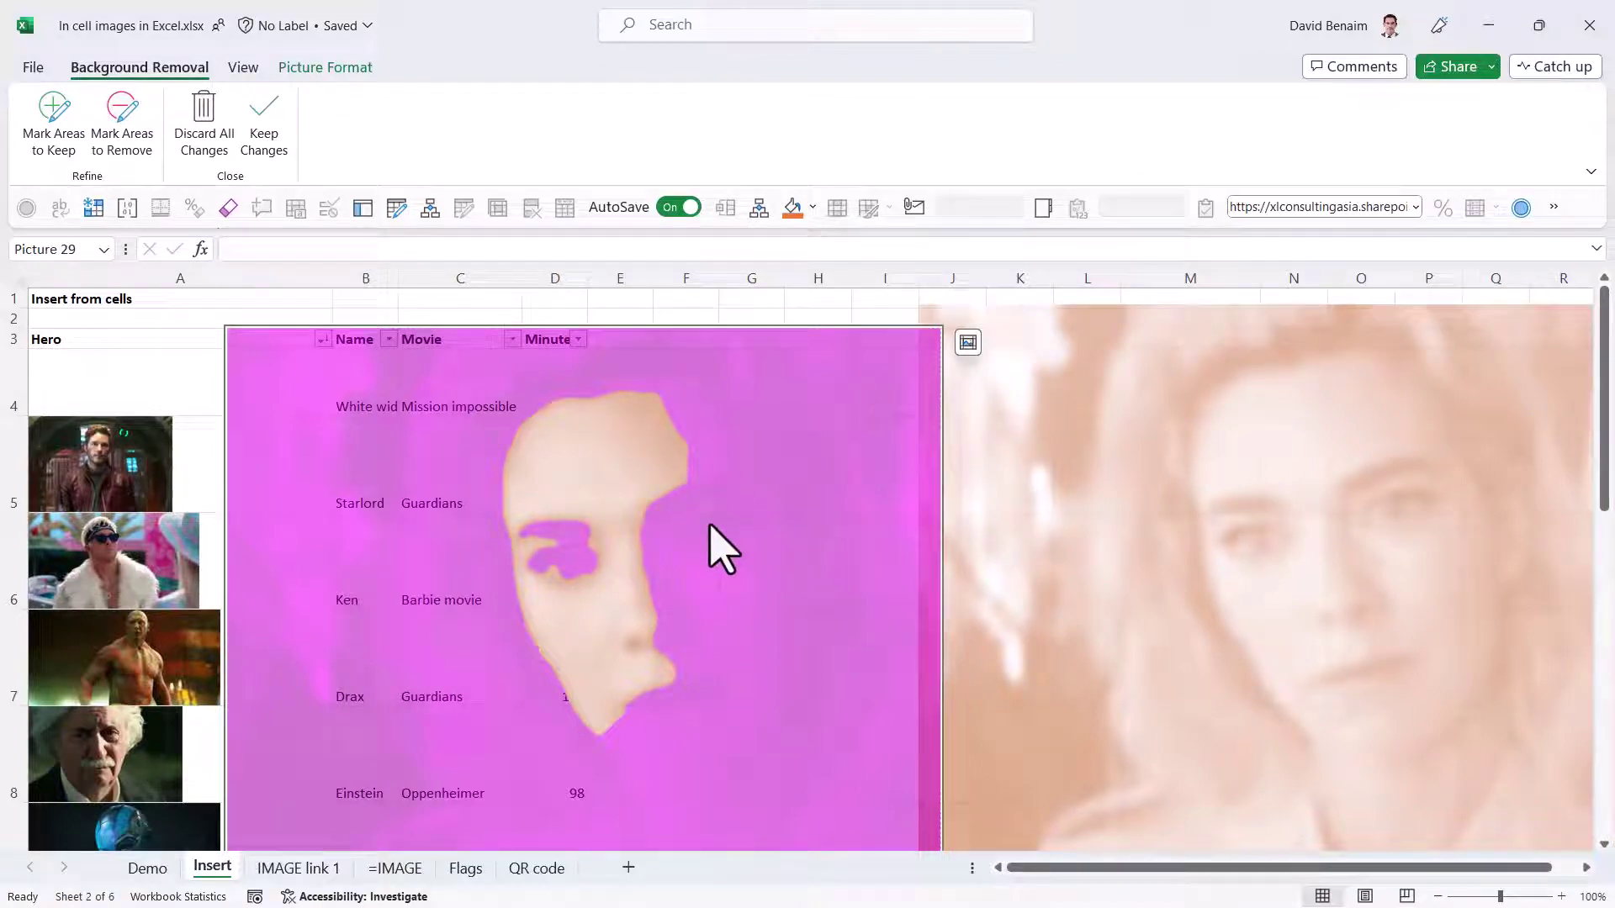
pyautogui.click(269, 158)
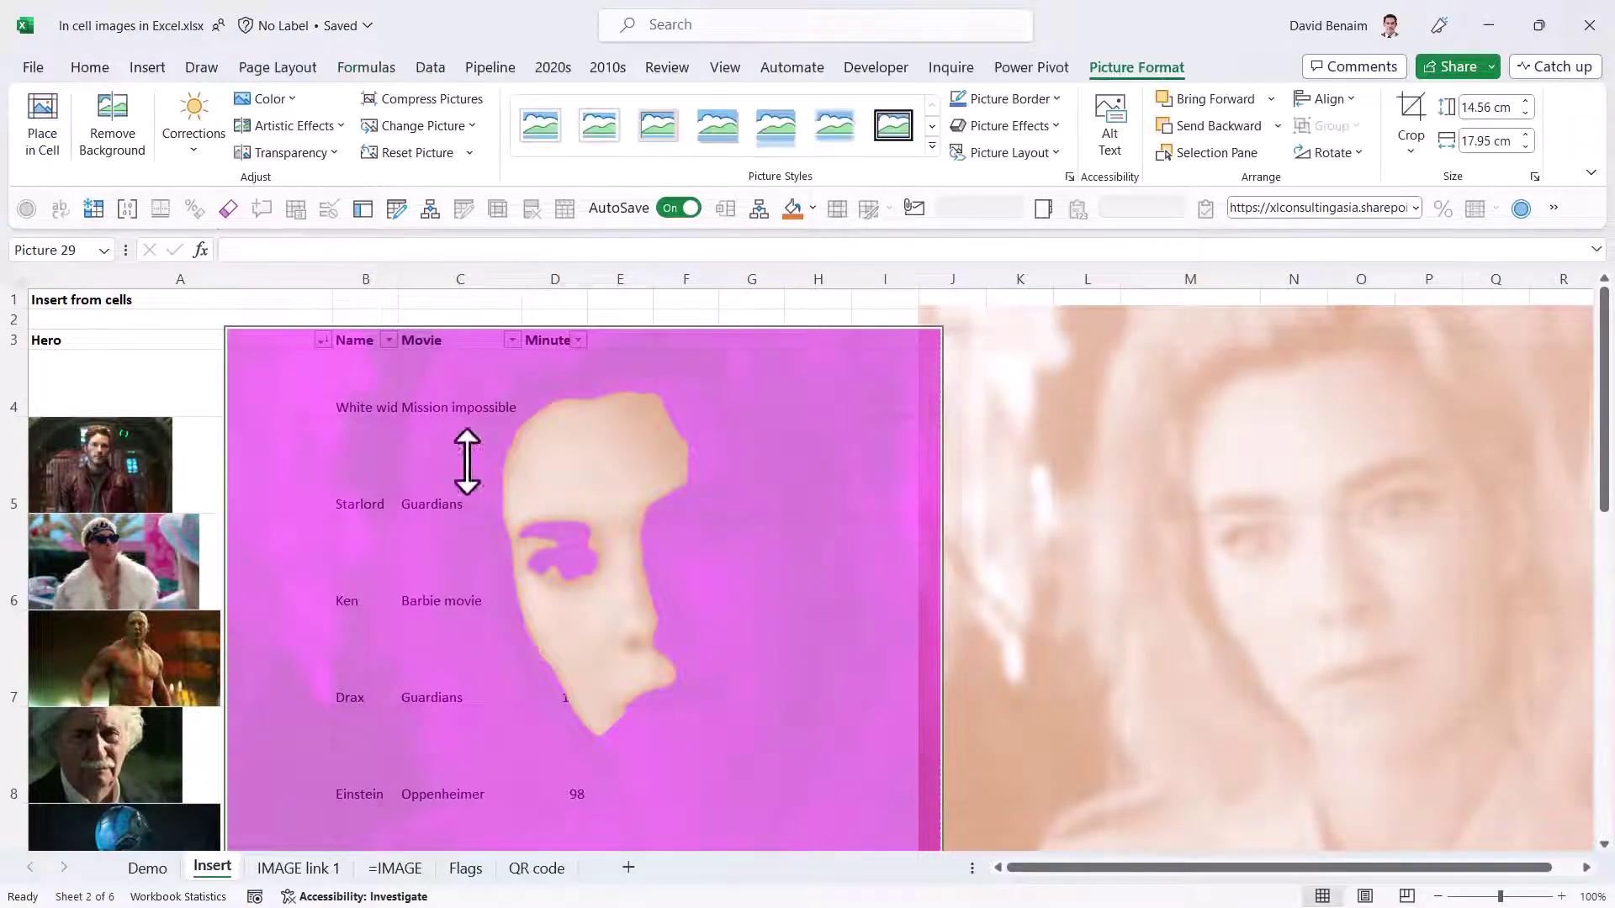
pyautogui.moveTo(609, 544); pyautogui.dragTo(444, 579)
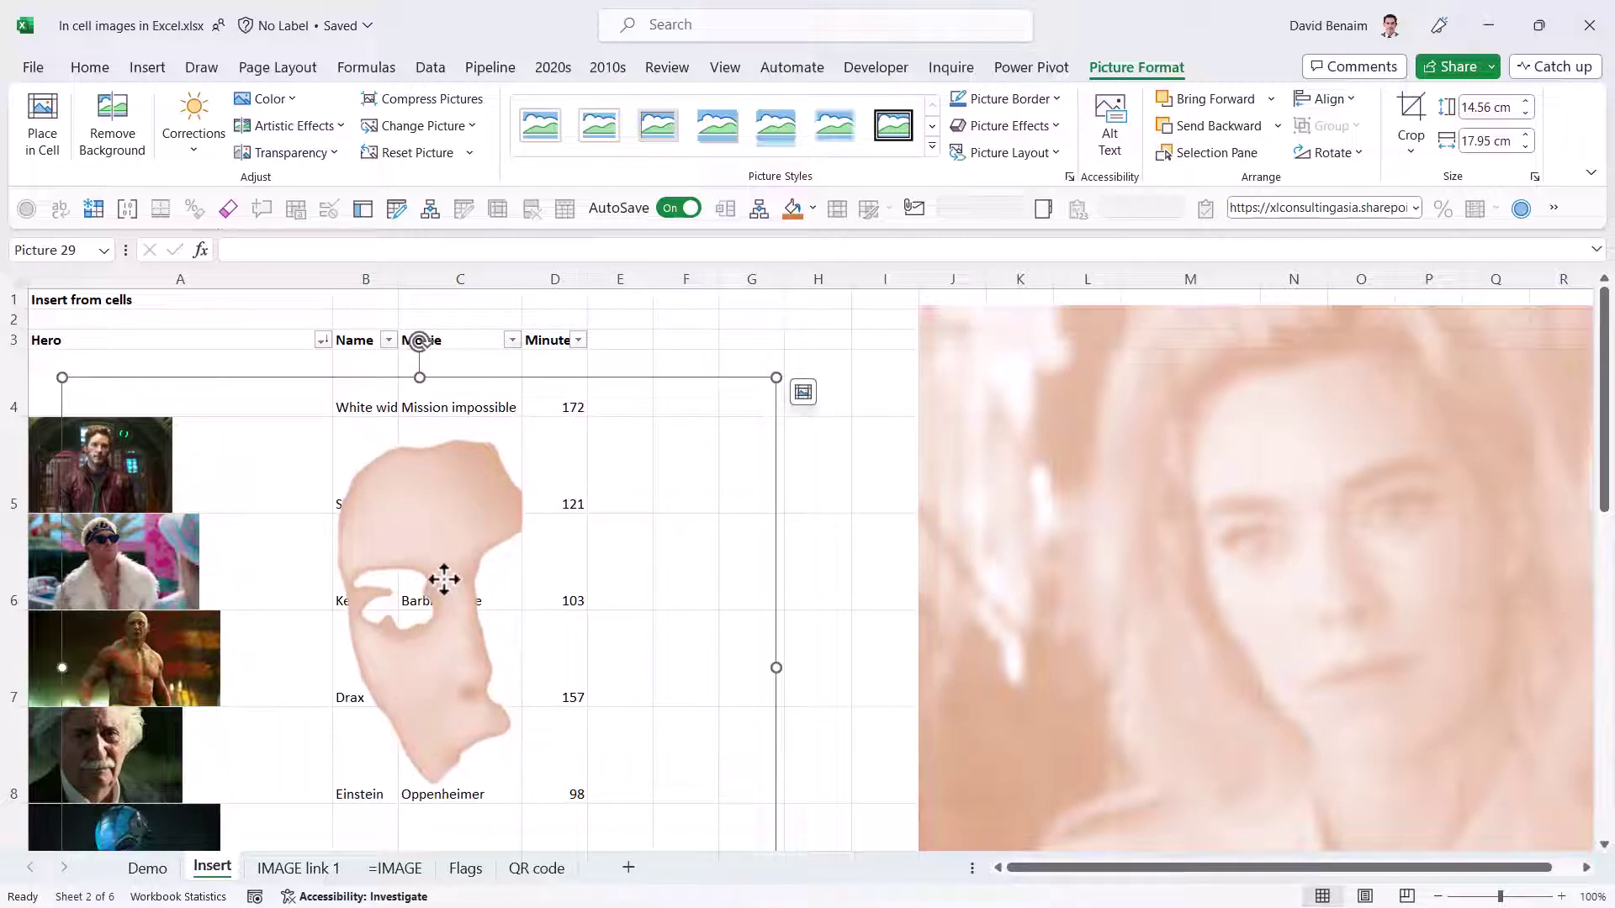
pyautogui.click(802, 392)
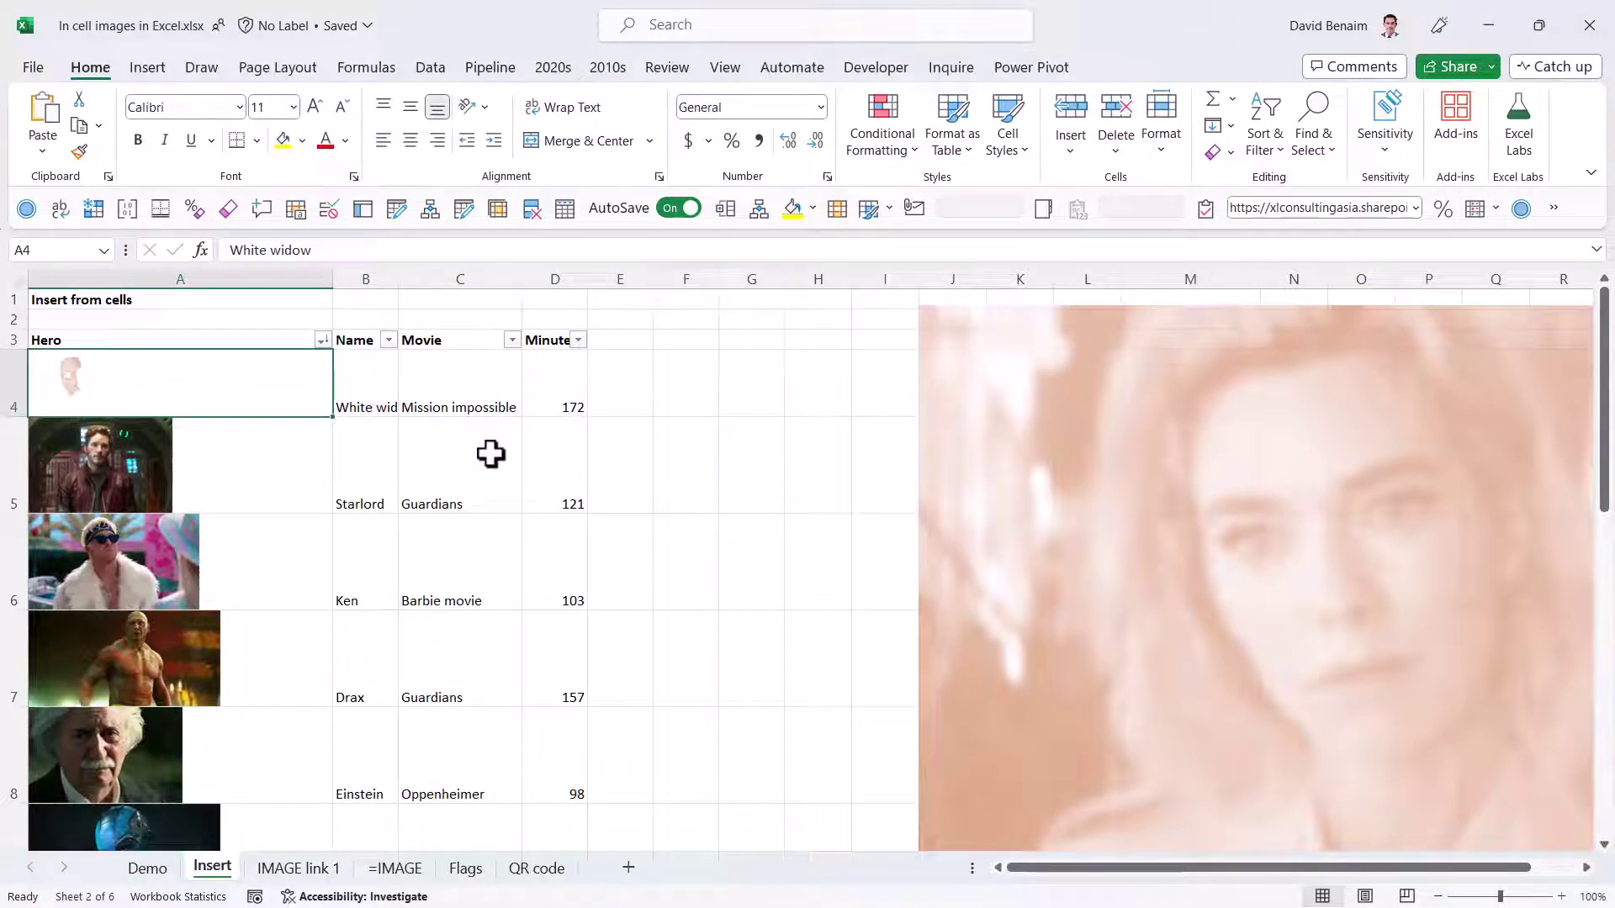
# - Reset the faded face picture to full colour and place it into cell A4
pyautogui.click(1089, 393)
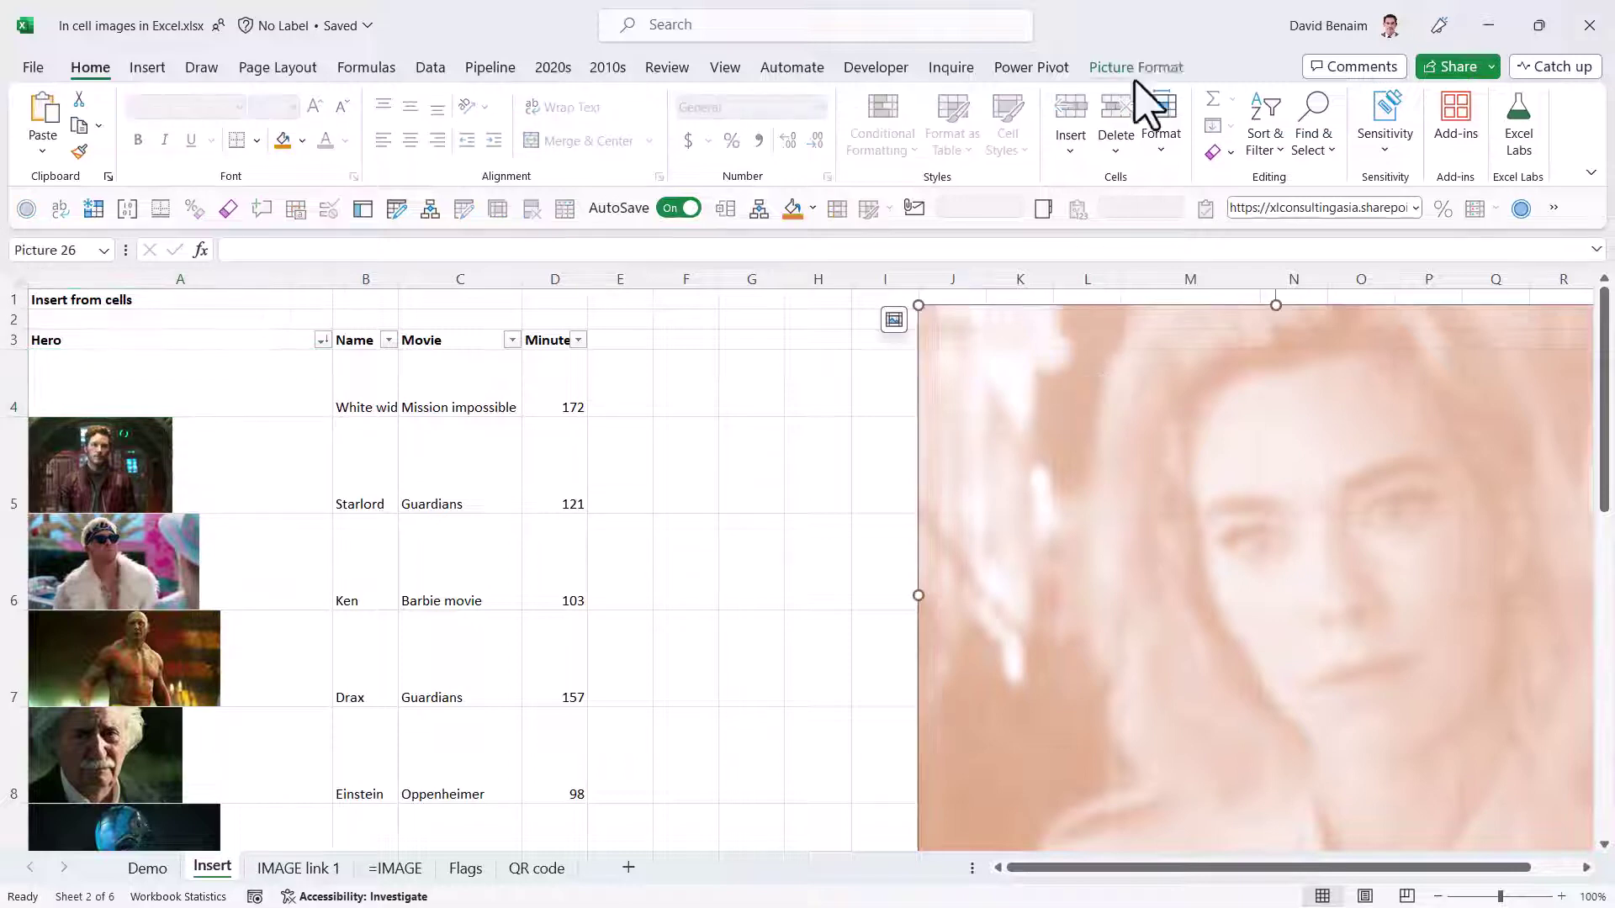
pyautogui.click(1136, 68)
pyautogui.click(413, 160)
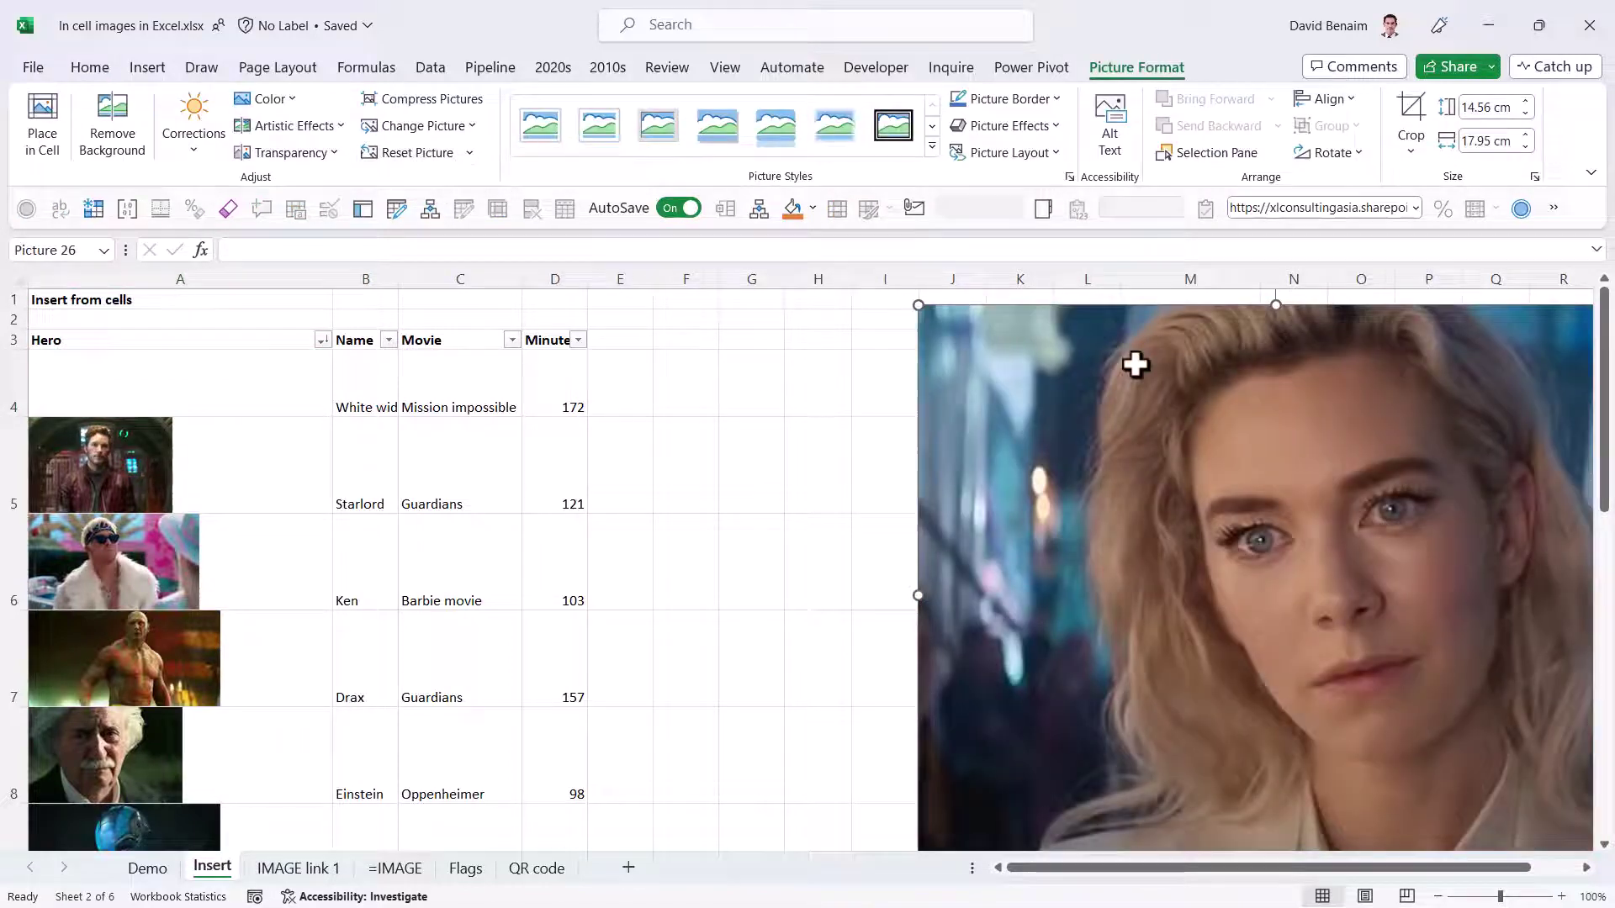
pyautogui.moveTo(1136, 364); pyautogui.dragTo(492, 366)
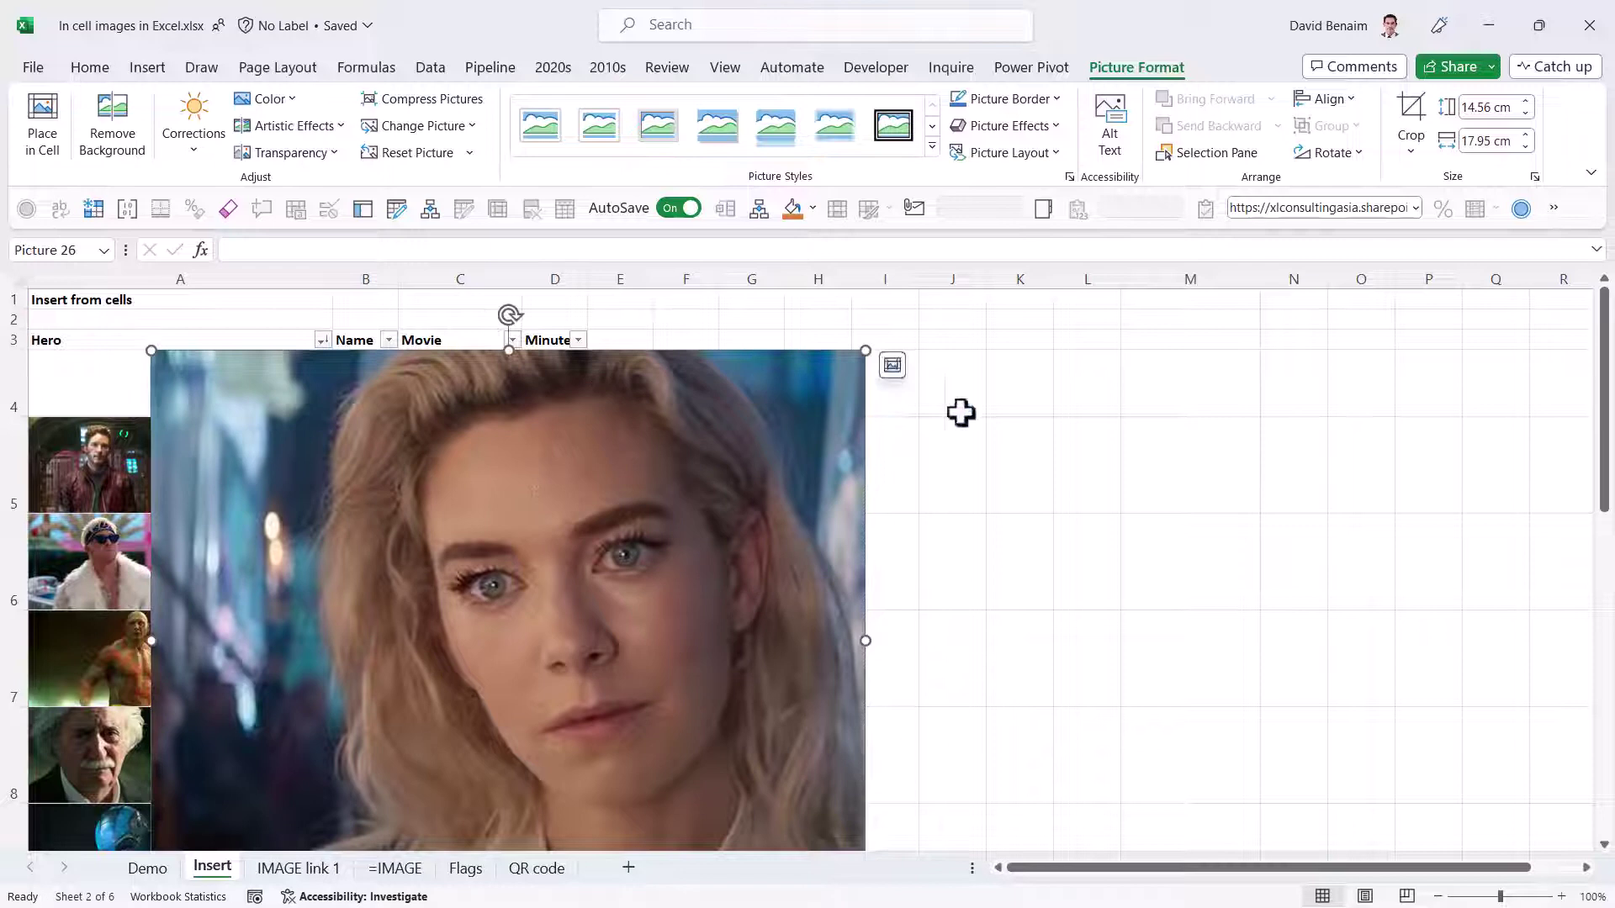
pyautogui.click(893, 366)
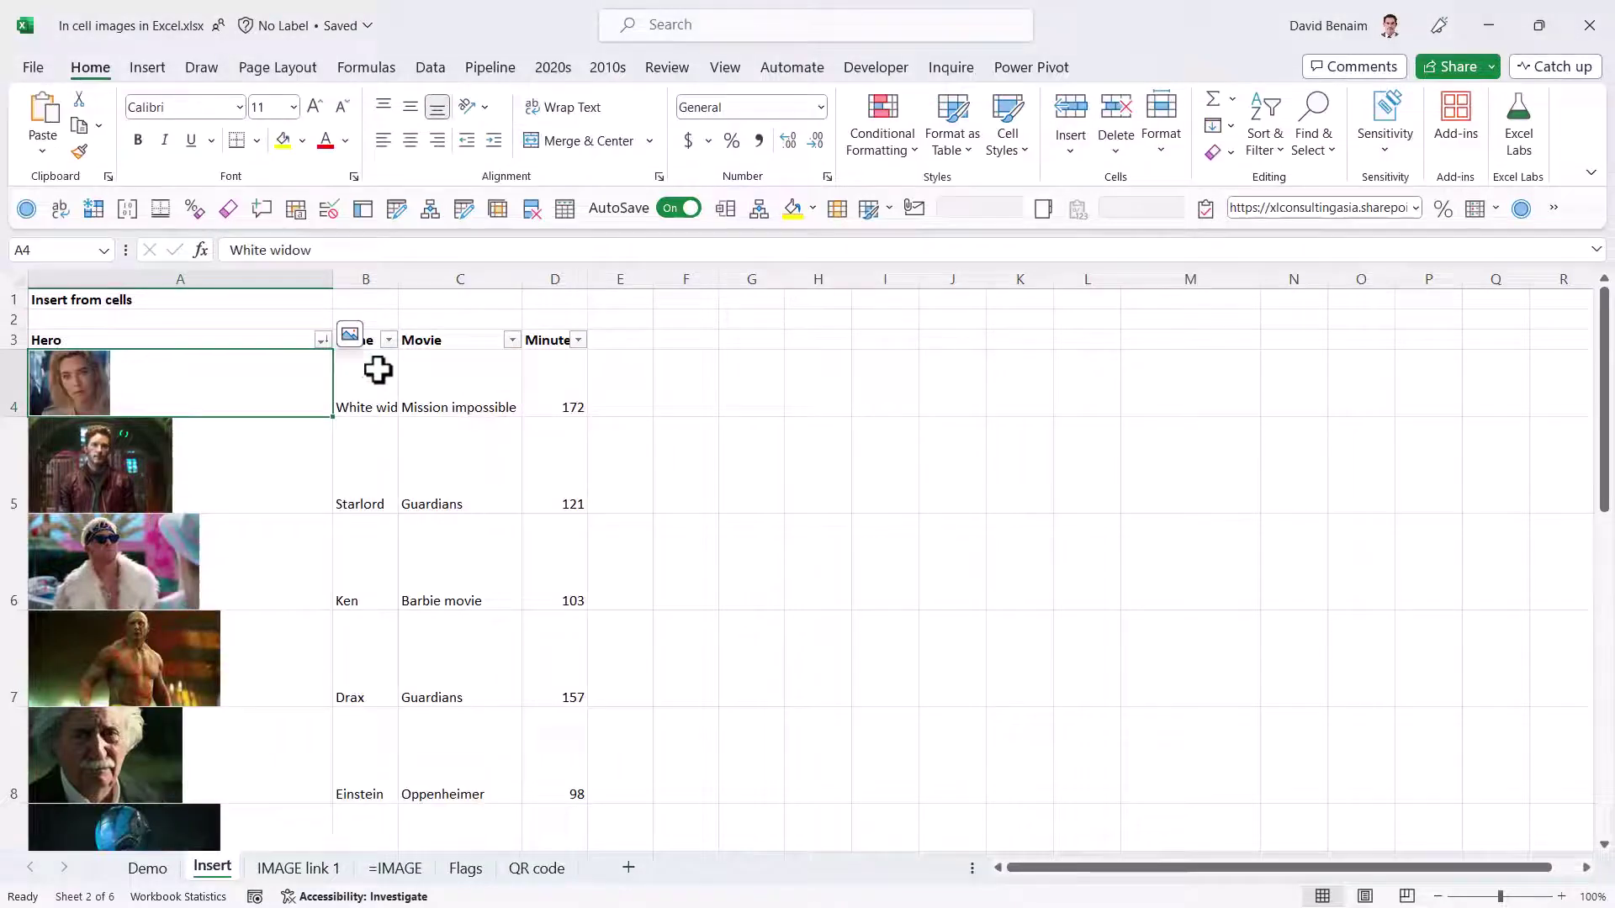
# - Try floating the A4:A6 hero pictures, revert that, then widen column B to show 'White widow' fully
pyautogui.moveTo(264, 384); pyautogui.dragTo(277, 617)
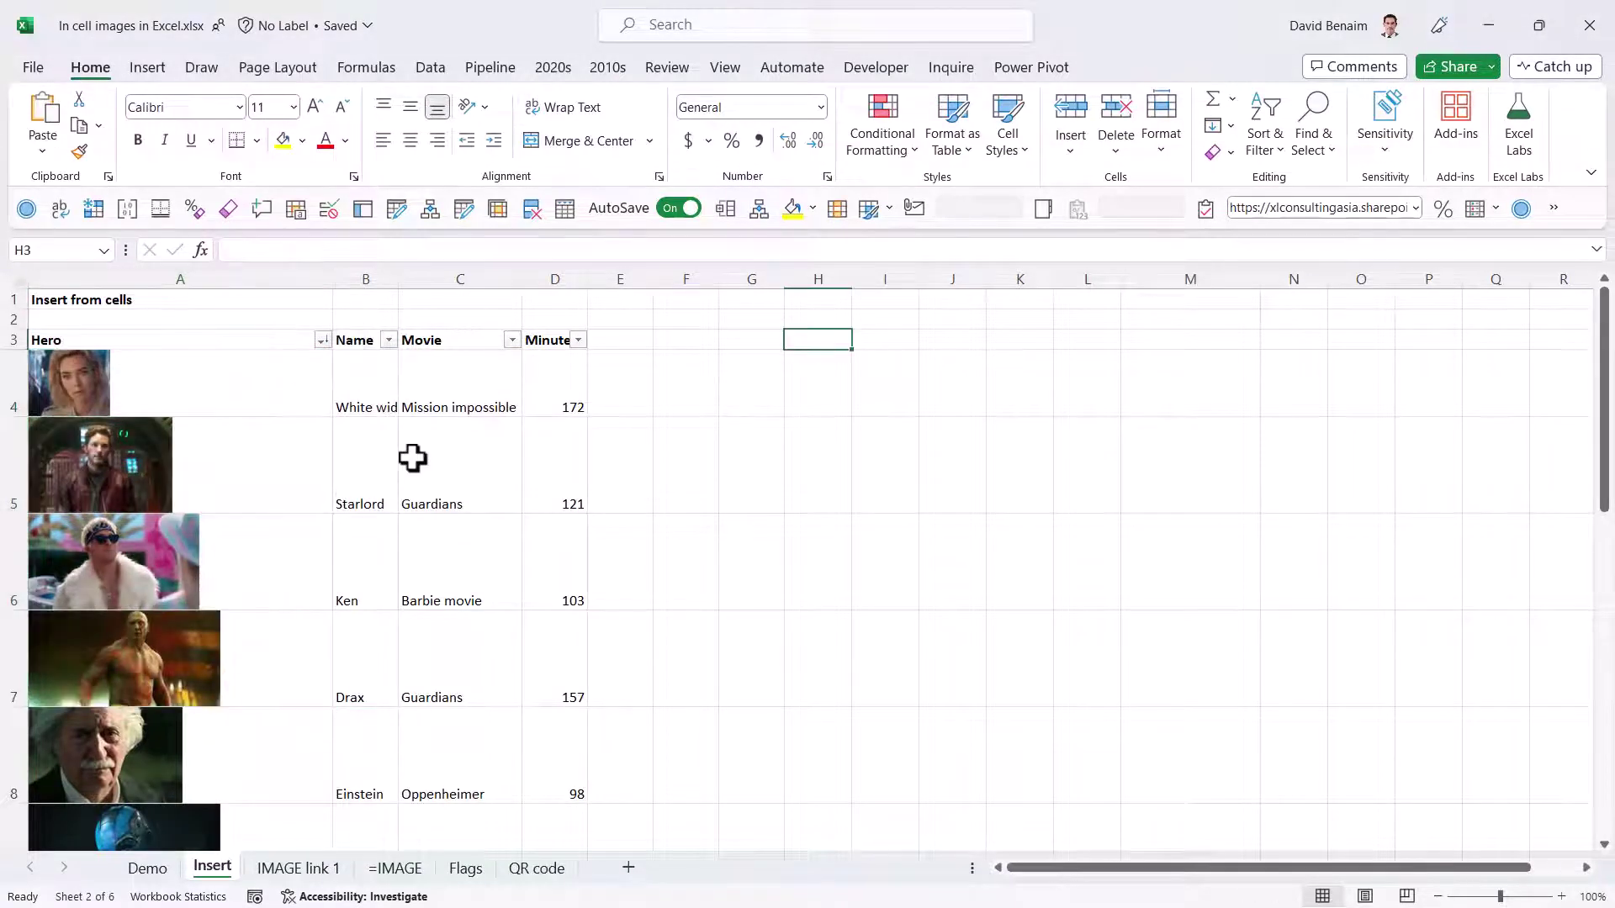
pyautogui.moveTo(289, 377); pyautogui.dragTo(274, 573)
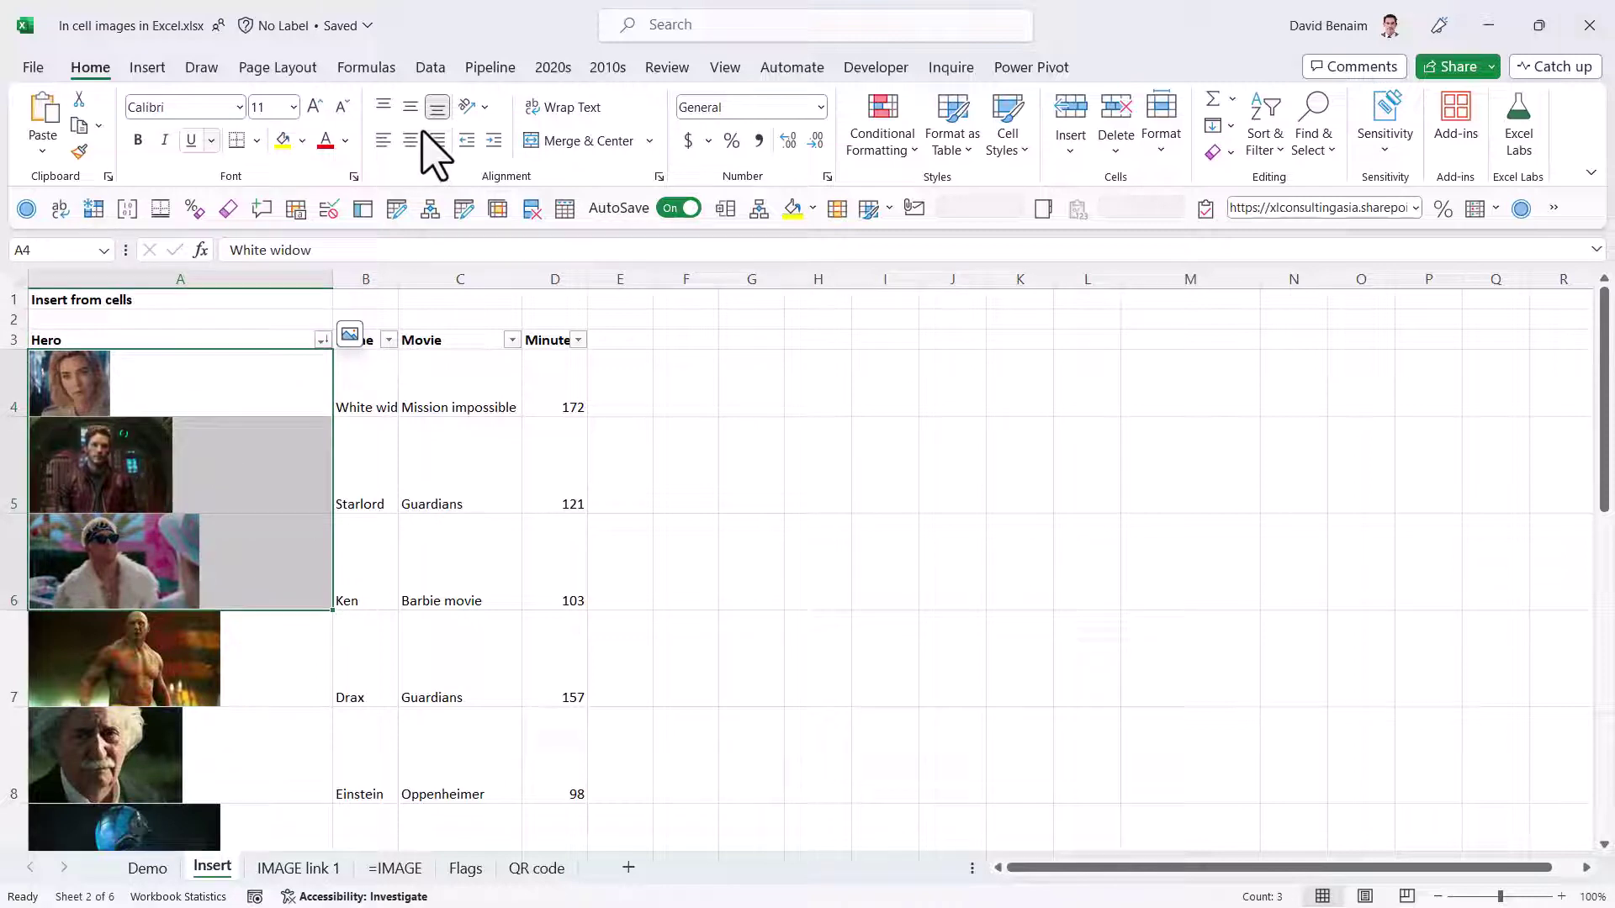
pyautogui.click(350, 335)
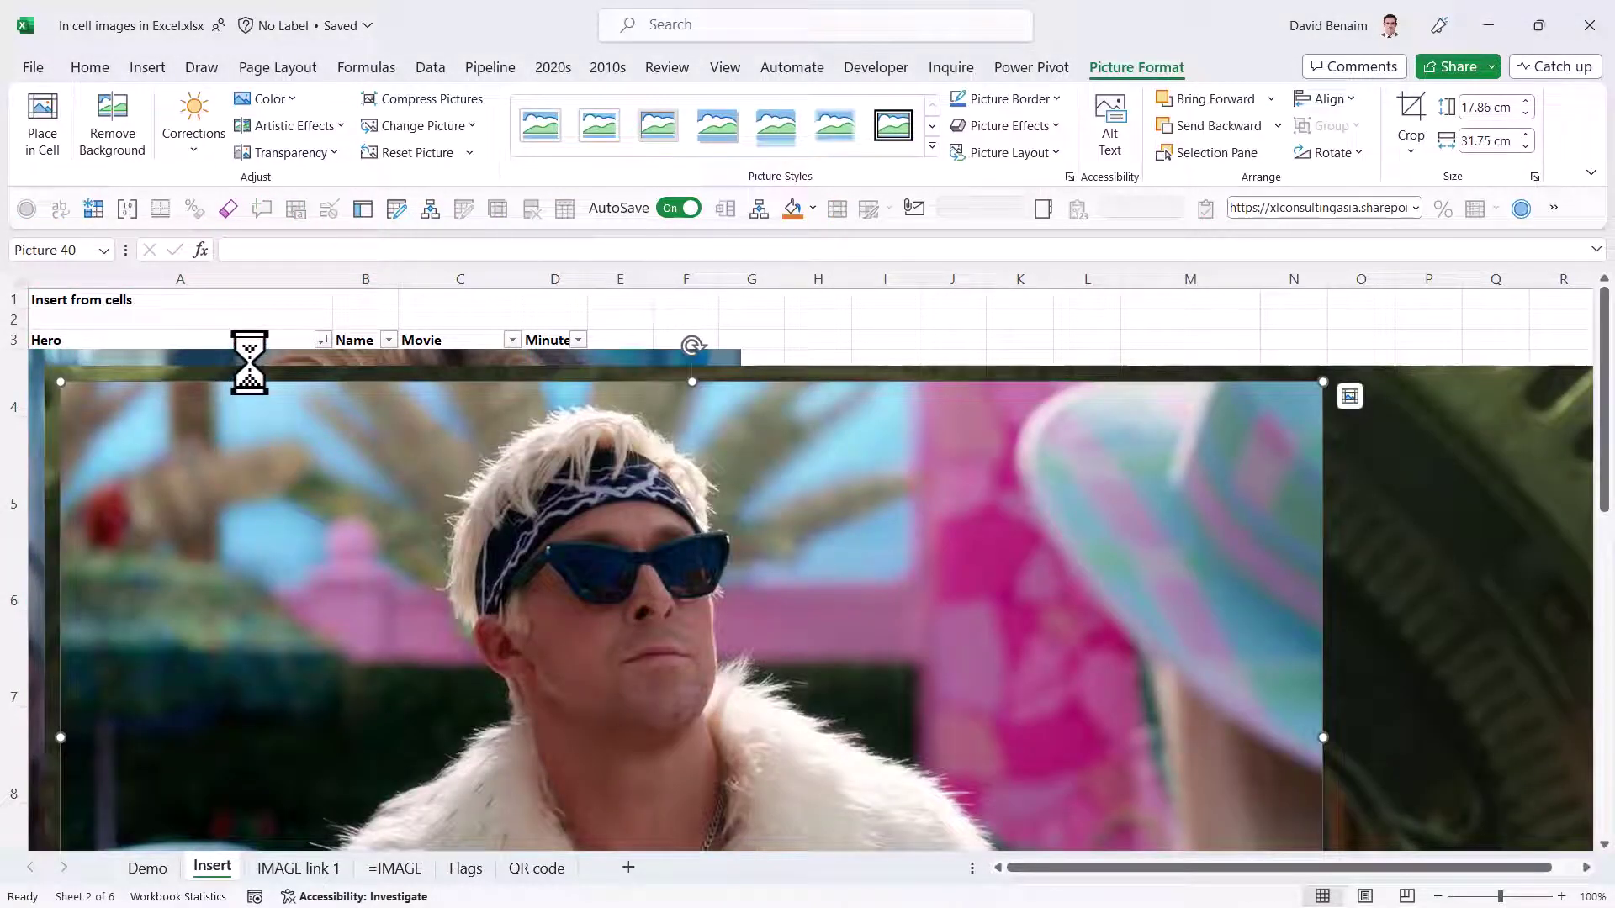
pyautogui.click(715, 360)
pyautogui.hotkey('ctrl', 'a')
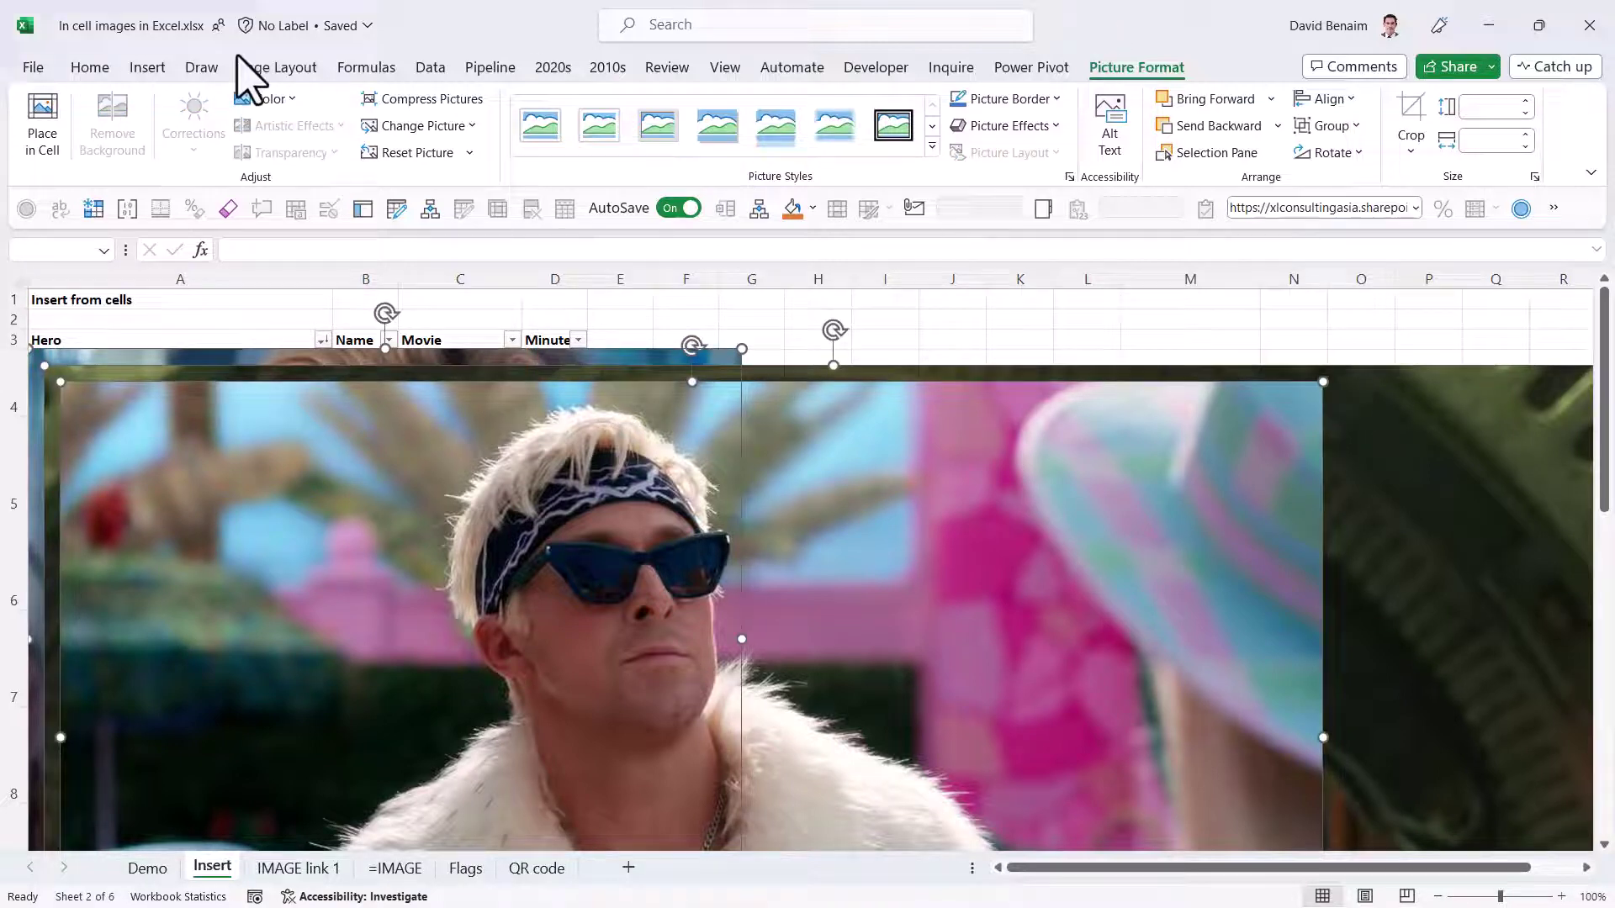
pyautogui.rightClick(386, 408)
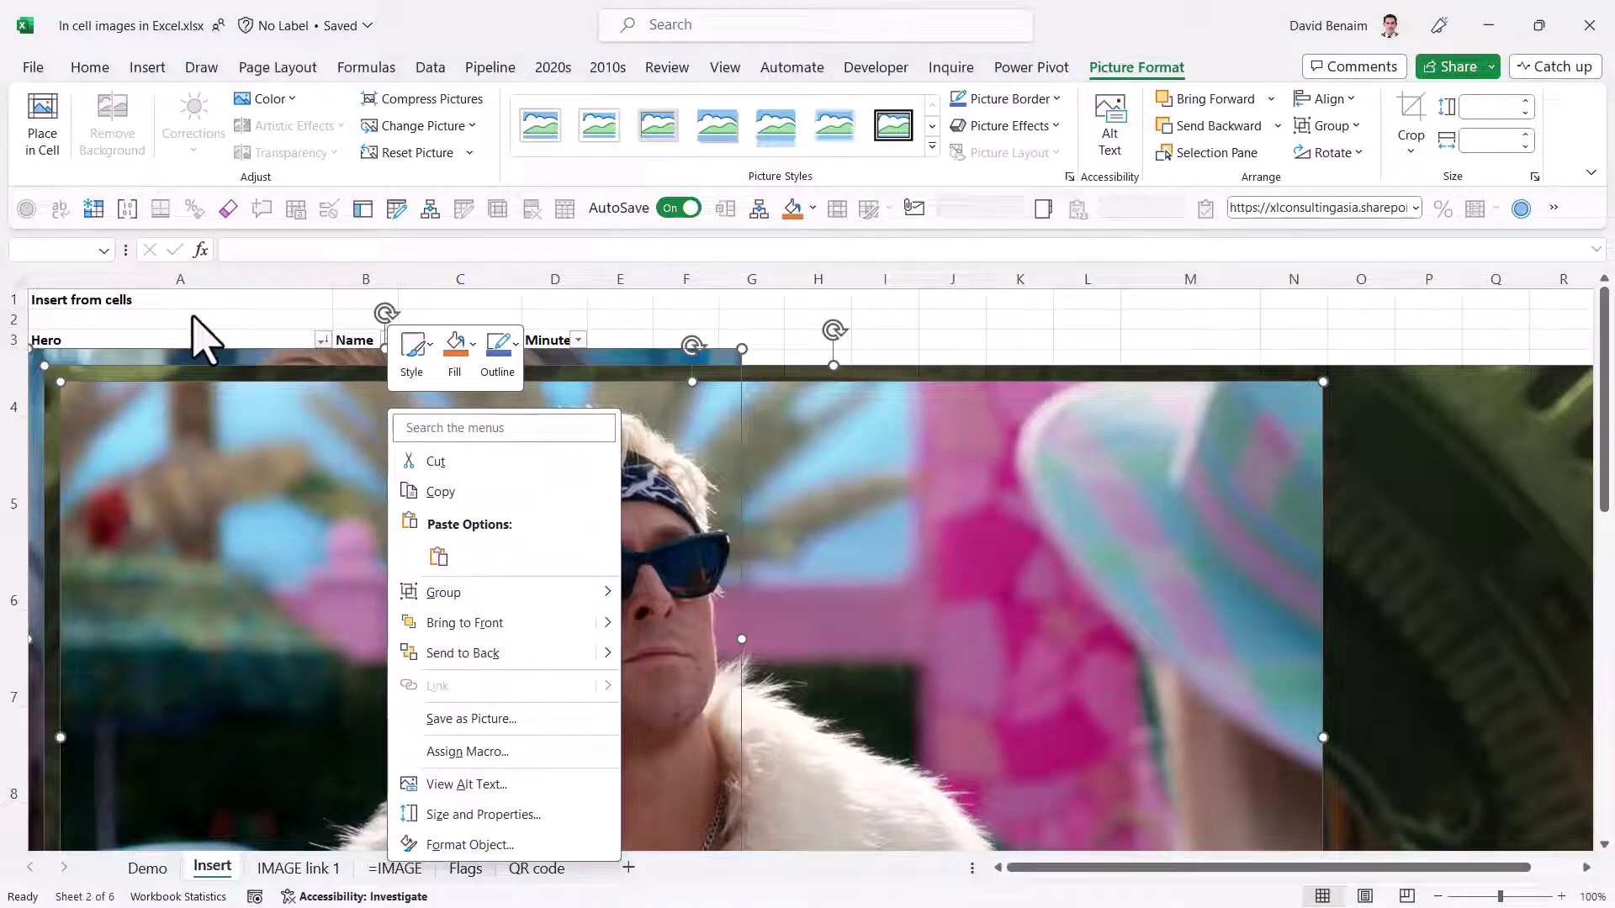
pyautogui.click(39, 114)
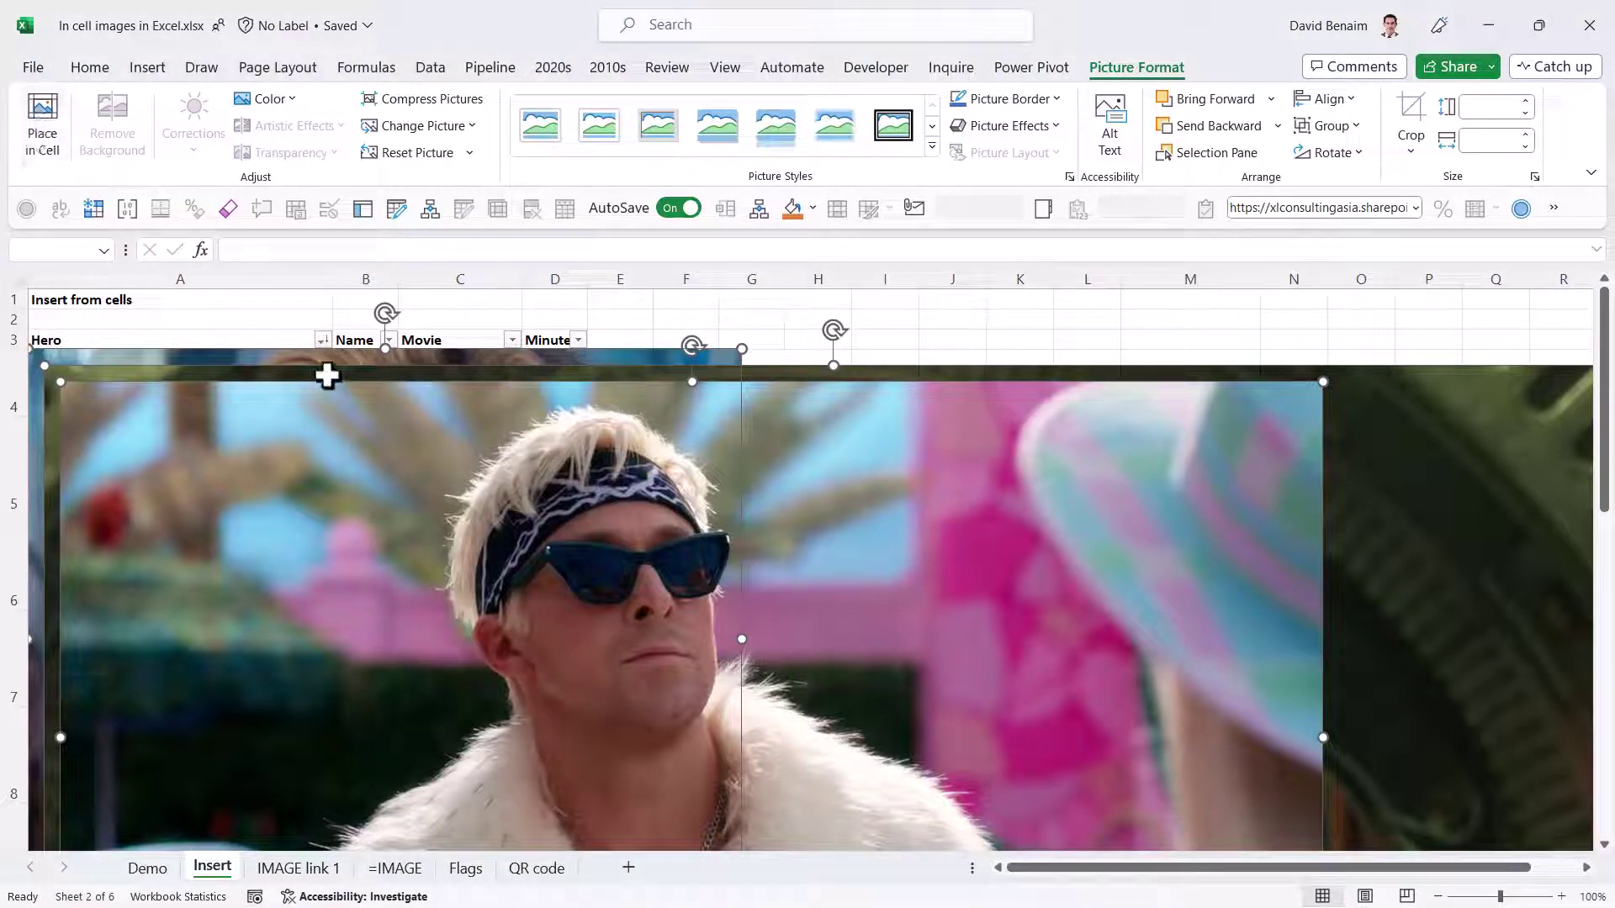
pyautogui.moveTo(304, 357); pyautogui.dragTo(332, 367)
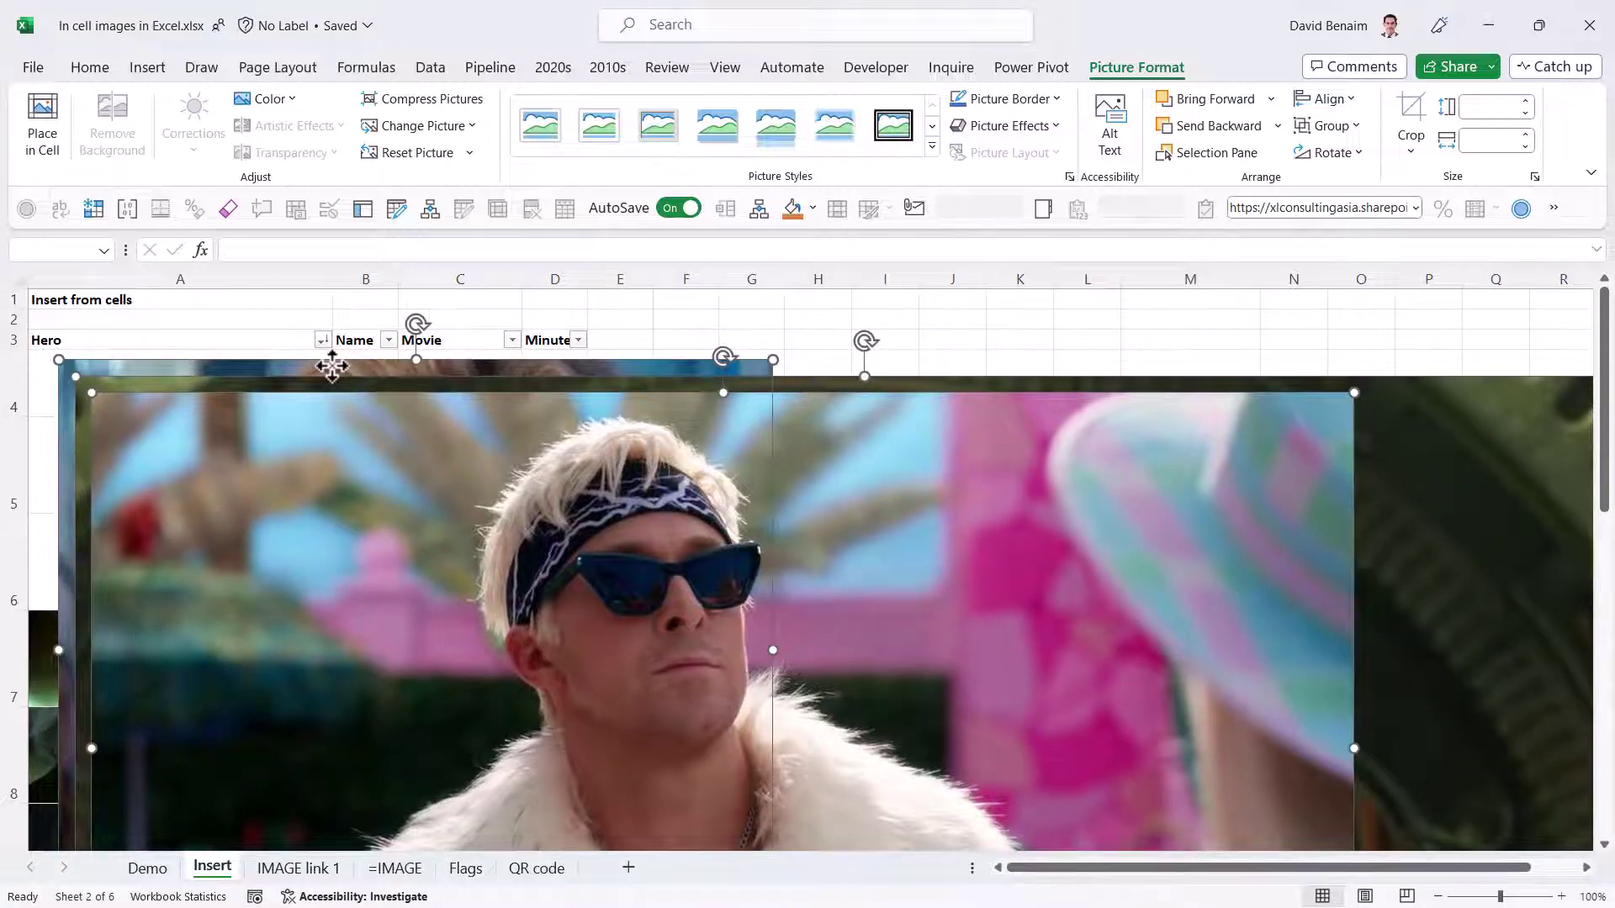
pyautogui.press('Delete')
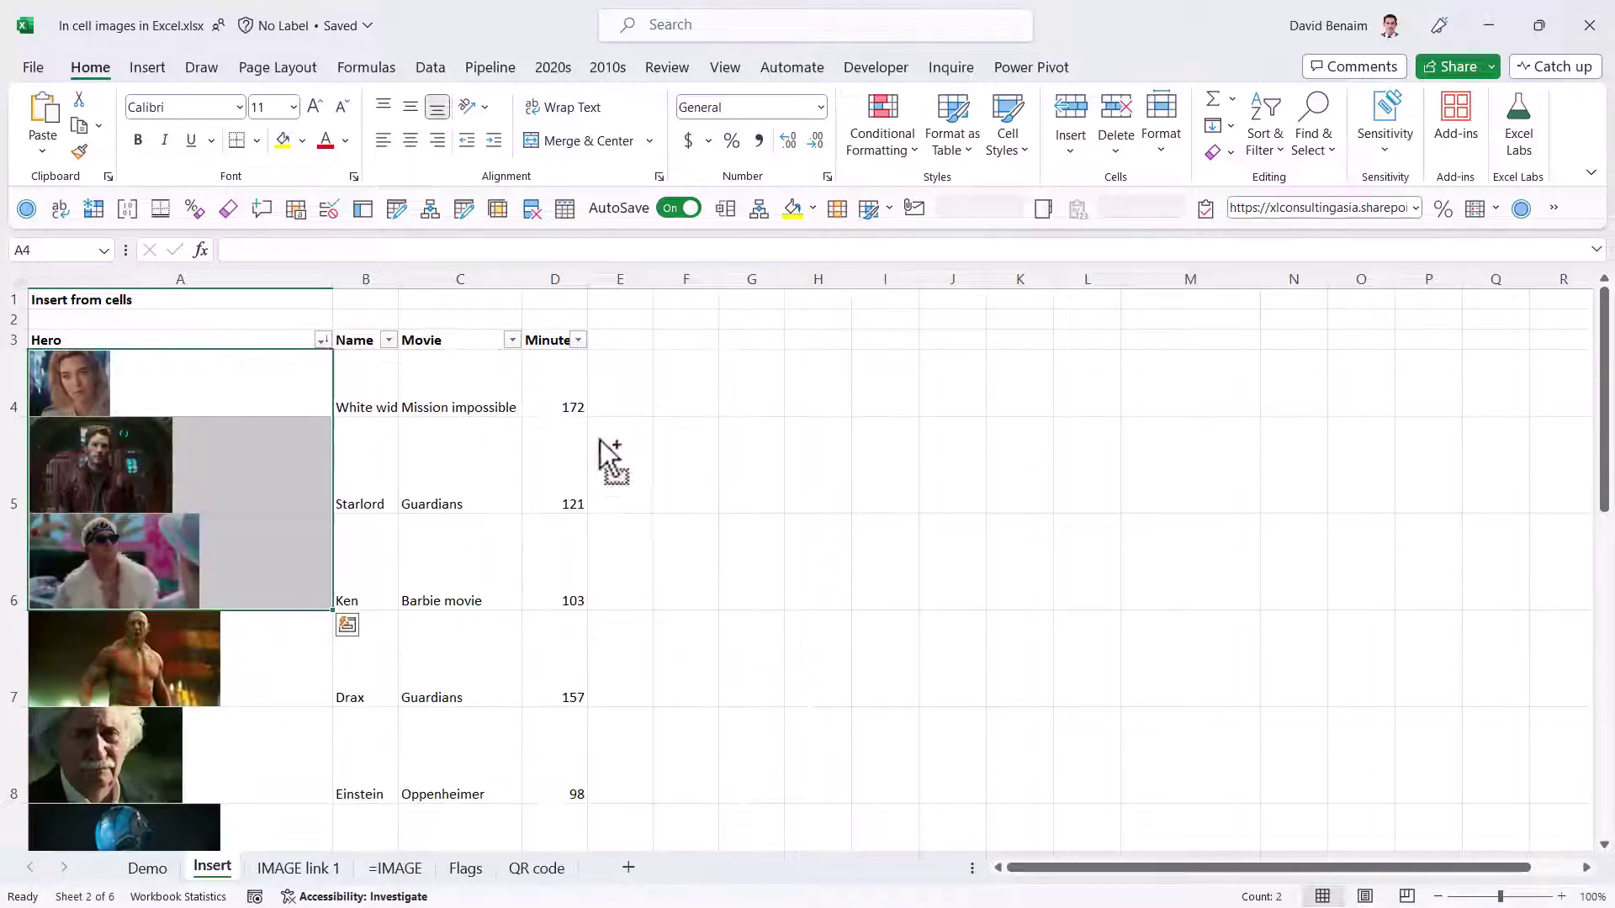
pyautogui.click(690, 521)
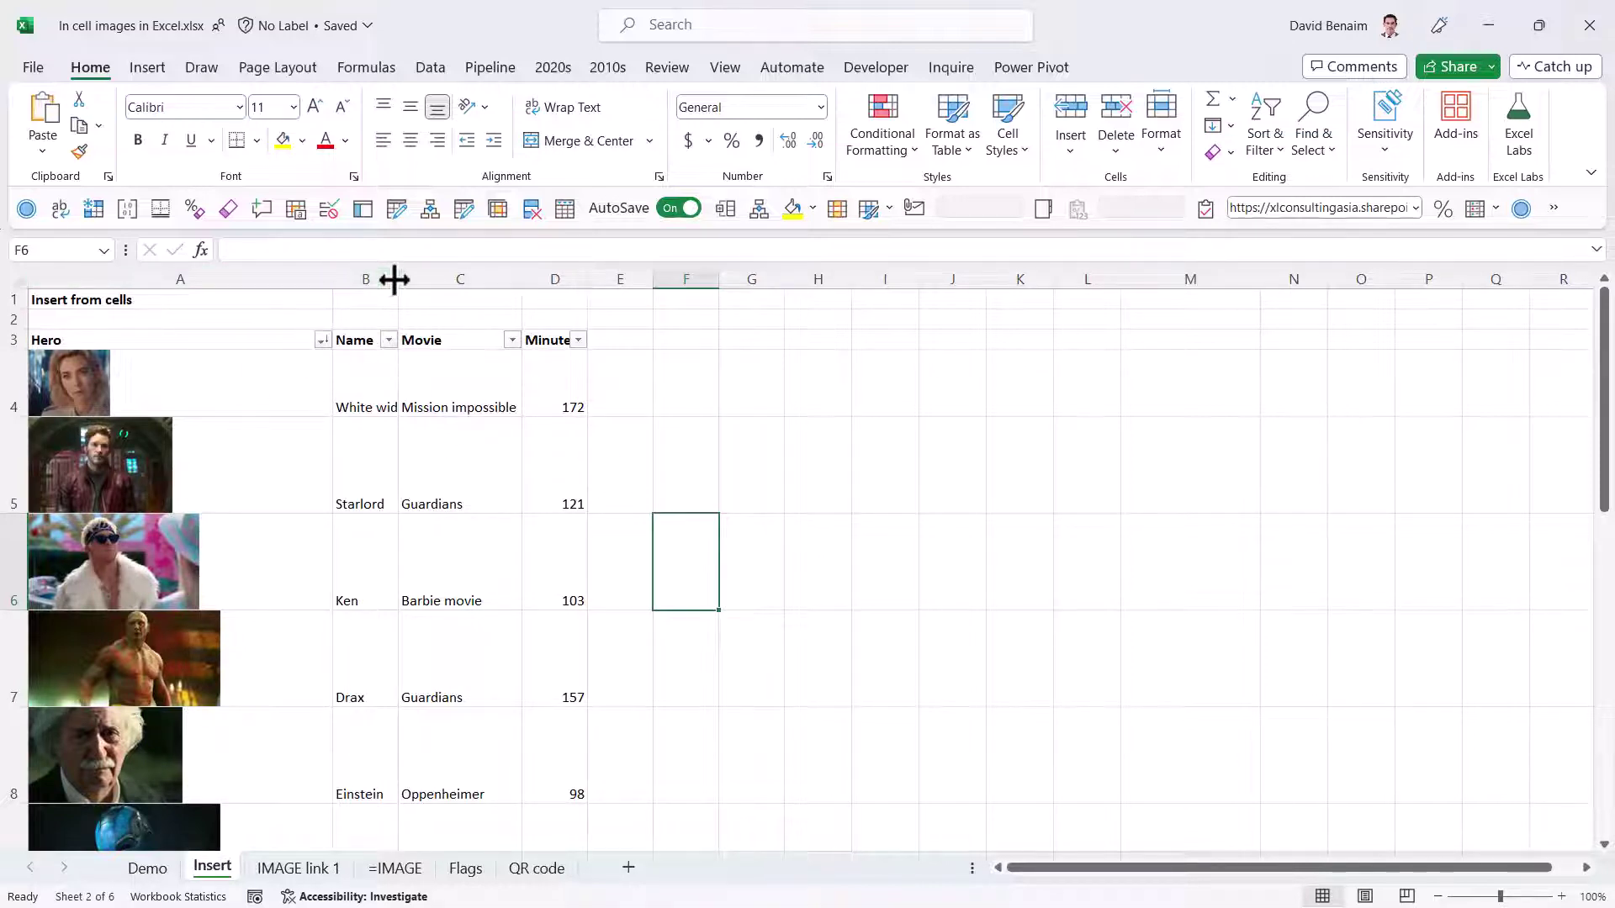
pyautogui.moveTo(397, 279); pyautogui.dragTo(421, 283)
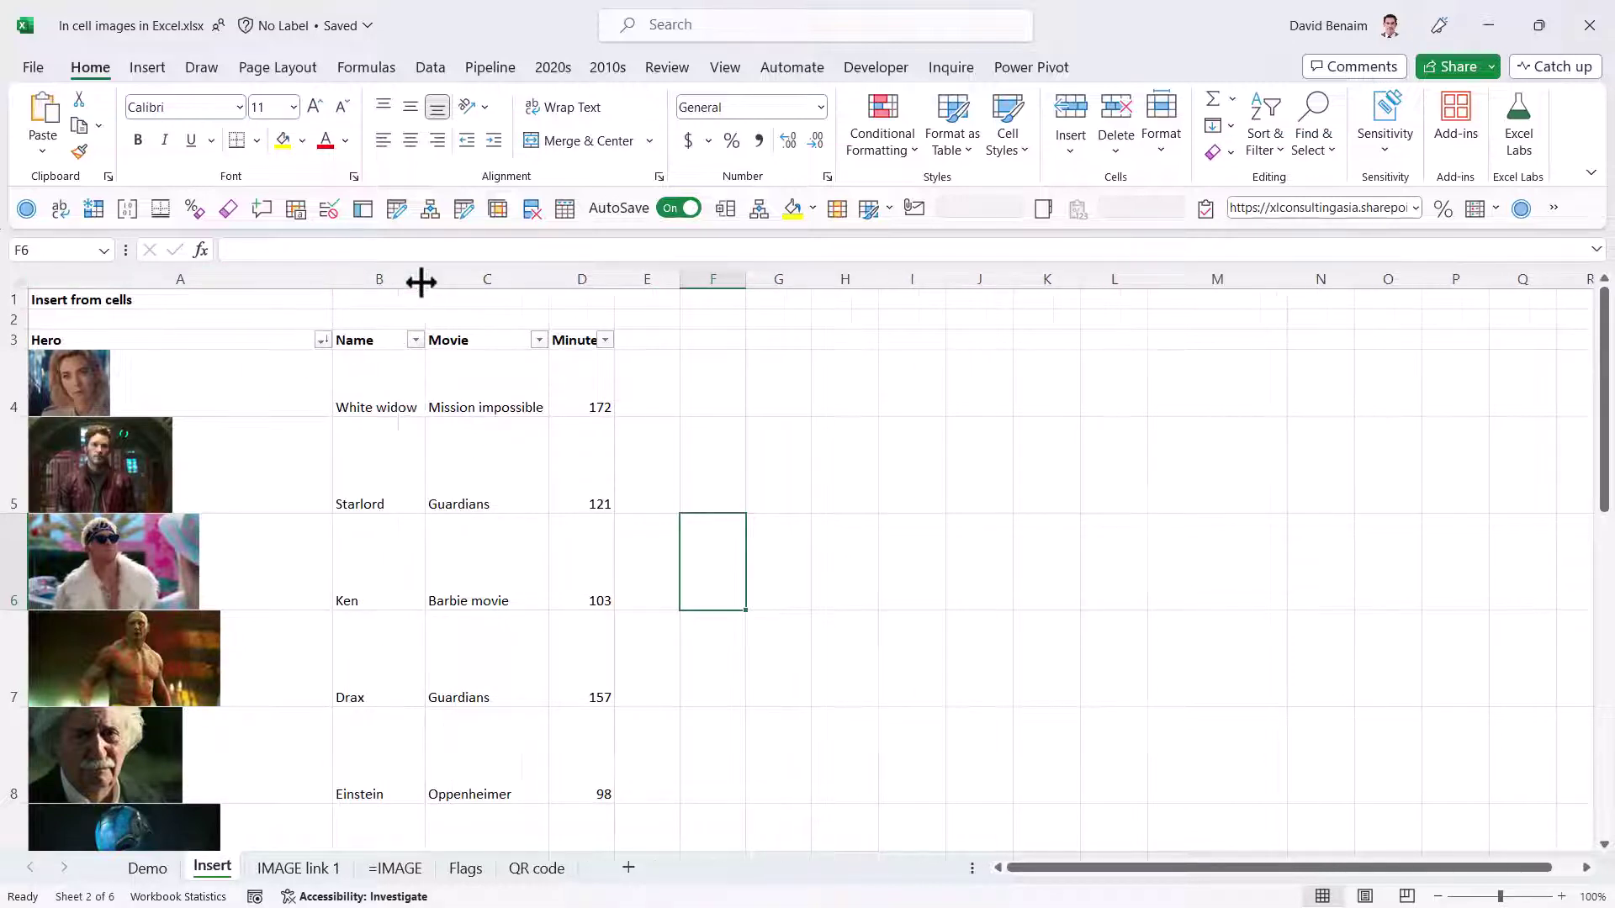
# - On the IMAGE link 1 sheet, add two empty arguments (',,') to the IMAGE formula in A6
pyautogui.click(303, 868)
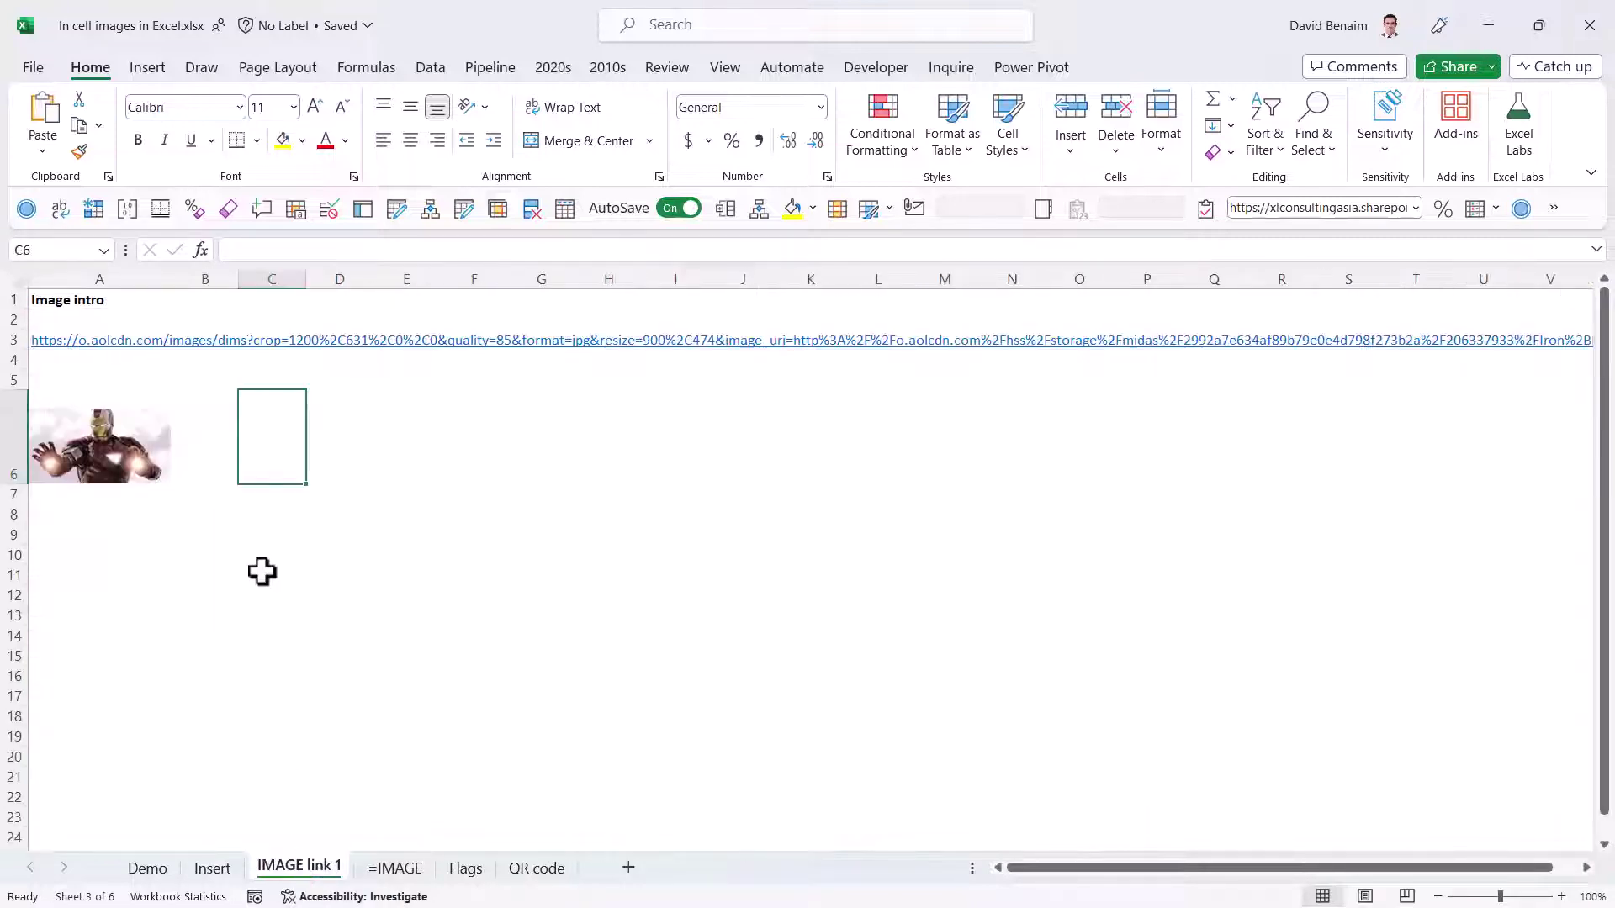
pyautogui.click(40, 450)
pyautogui.click(345, 250)
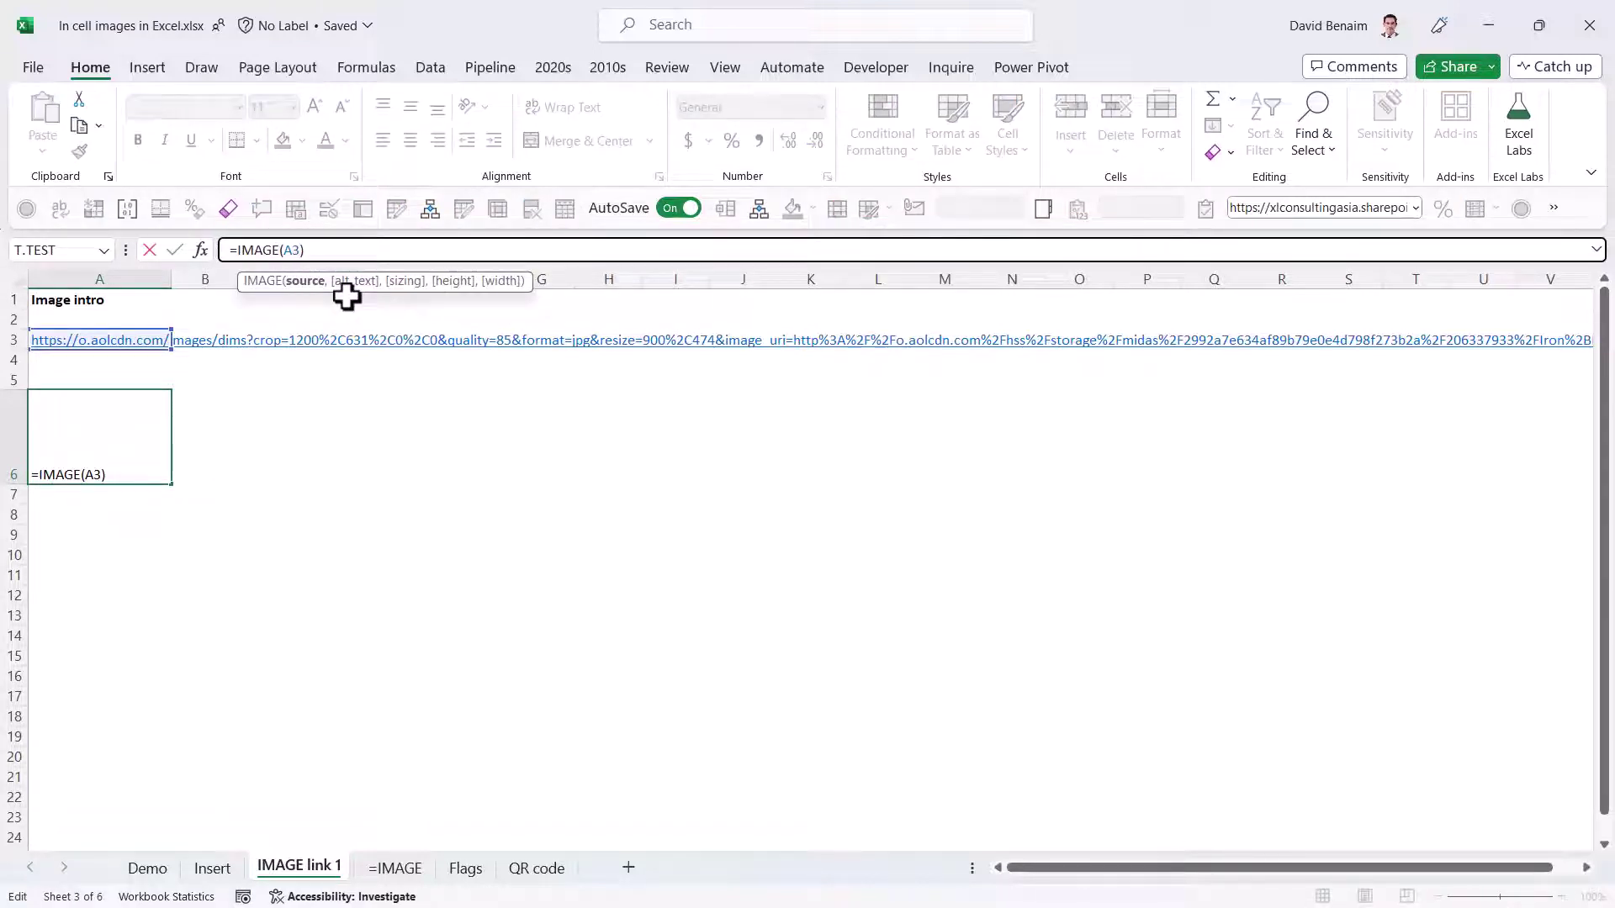
pyautogui.write(',,')
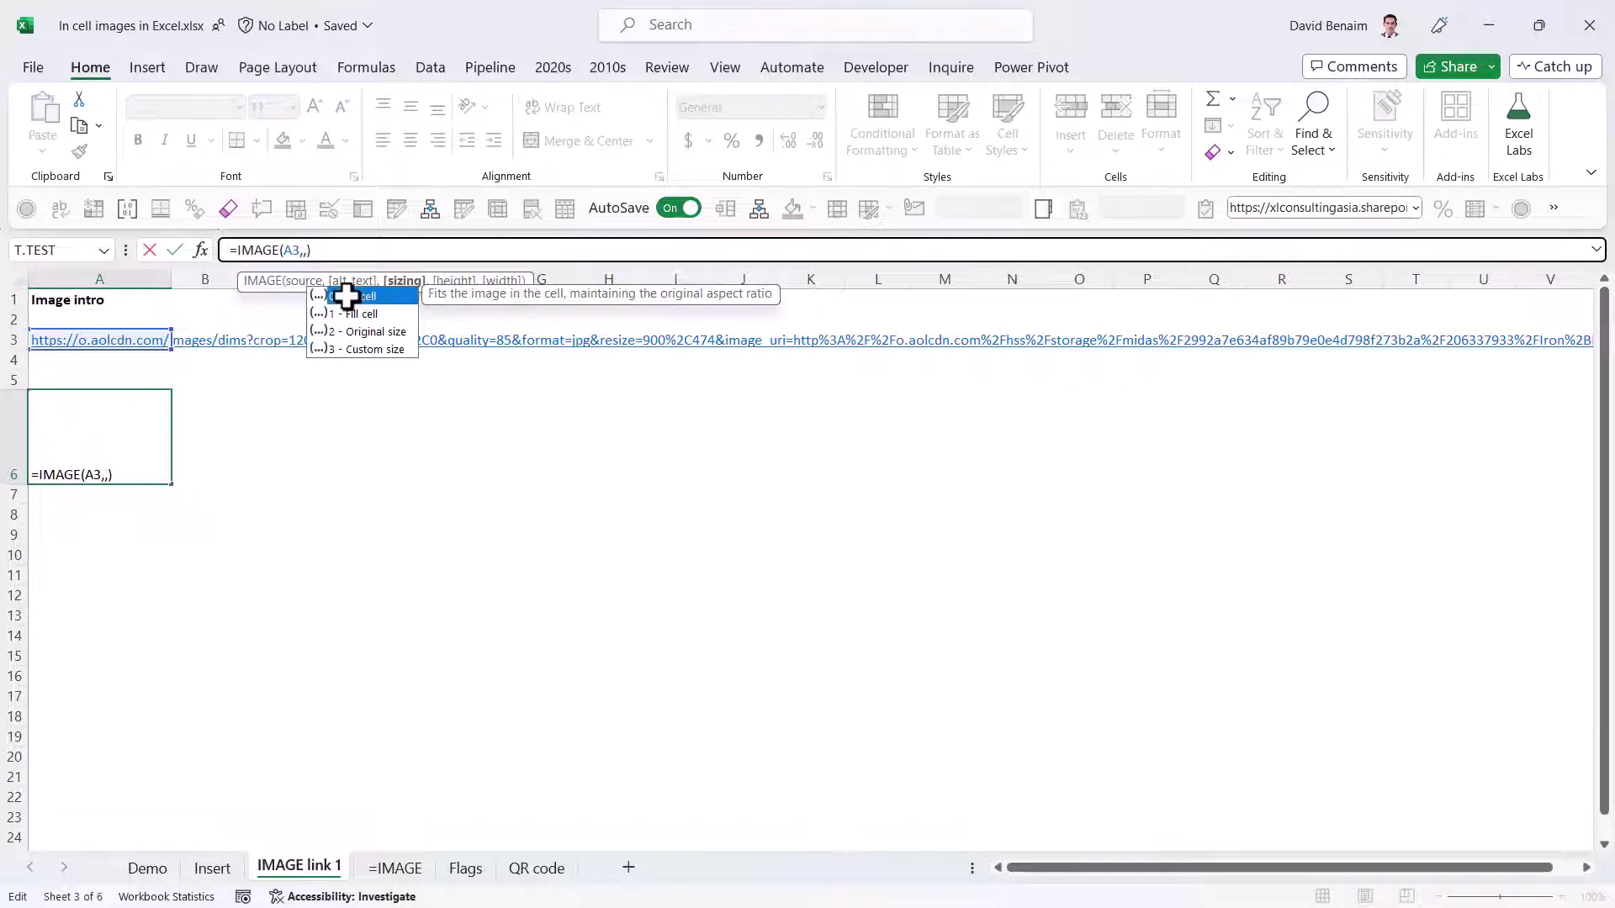
pyautogui.hotkey('ctrl', 'Return')
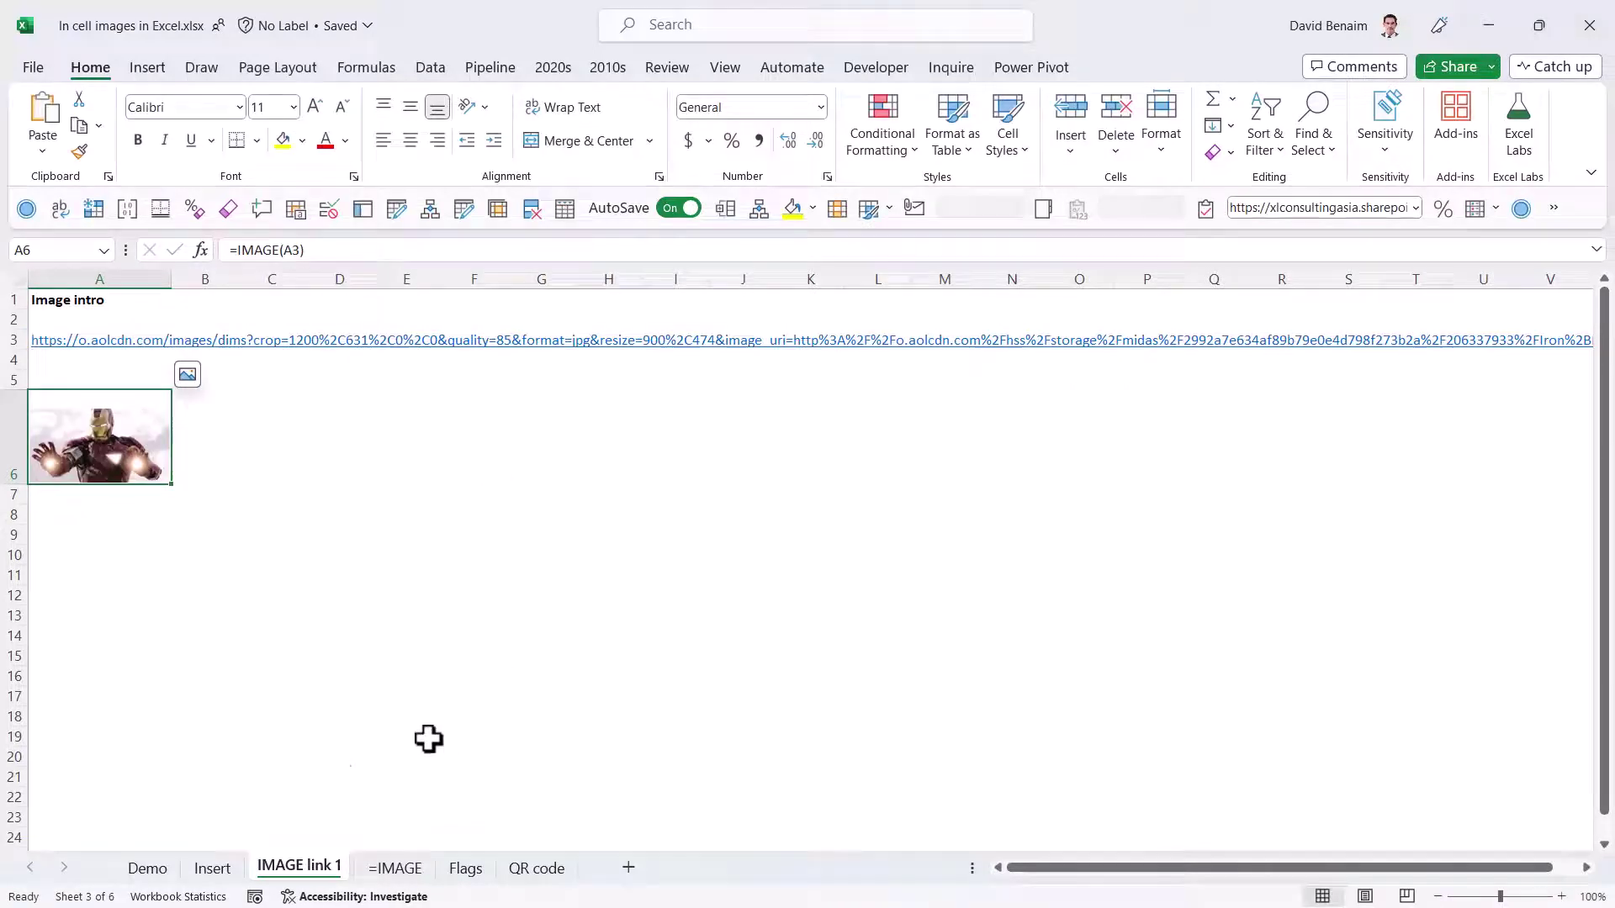
# - Enter =IMAGE(A3) in cell D6 to show the Iron man picture
pyautogui.click(228, 871)
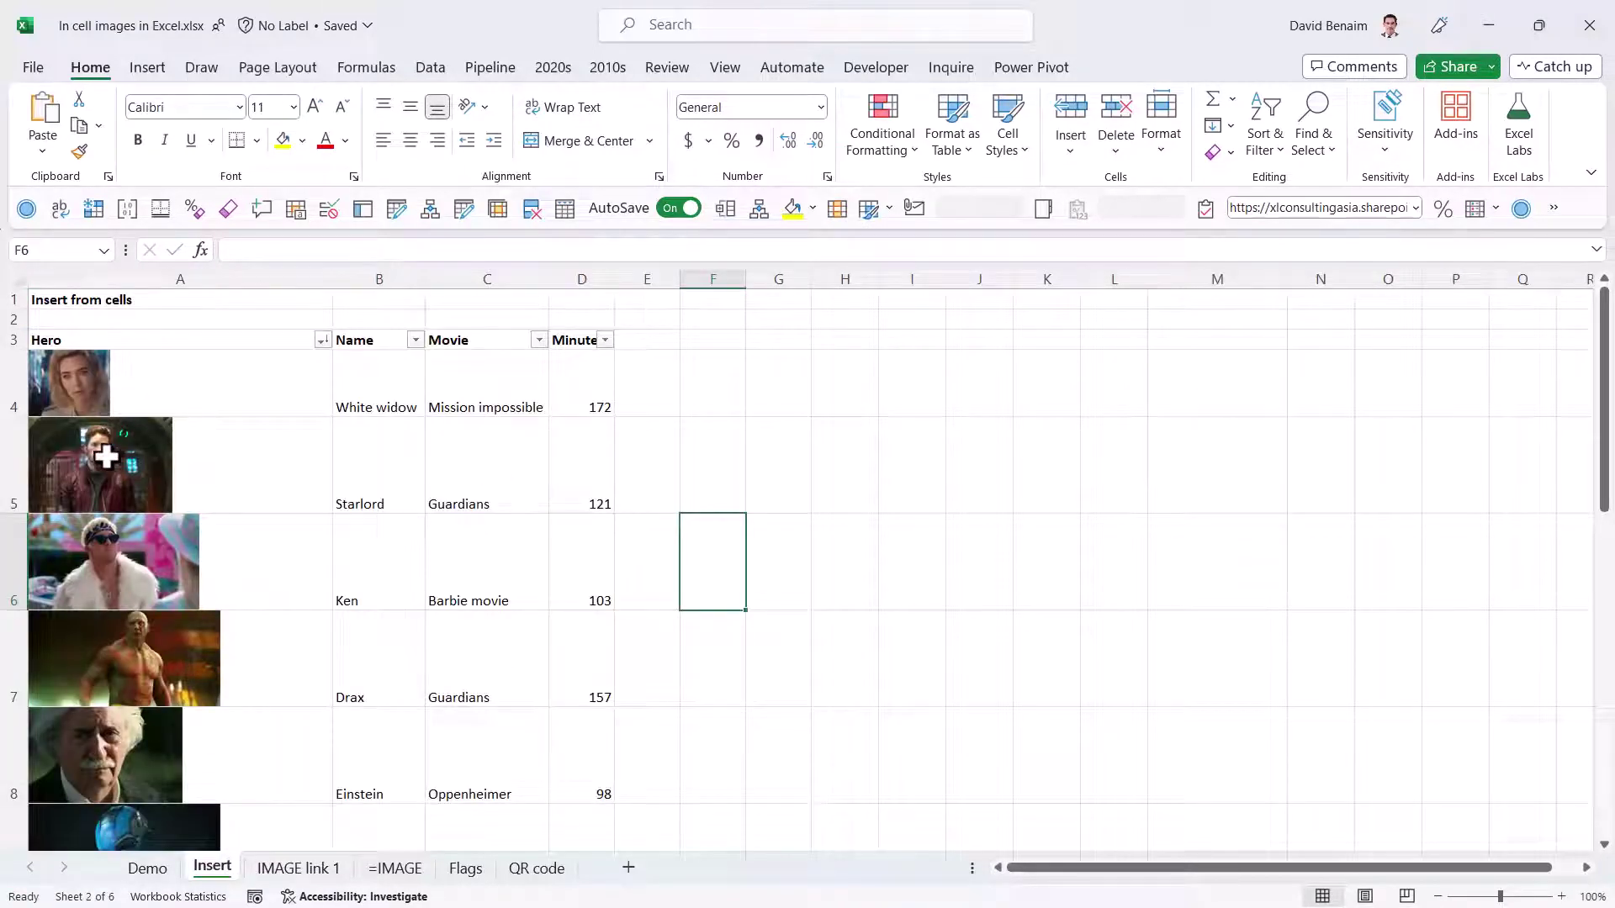
pyautogui.click(322, 871)
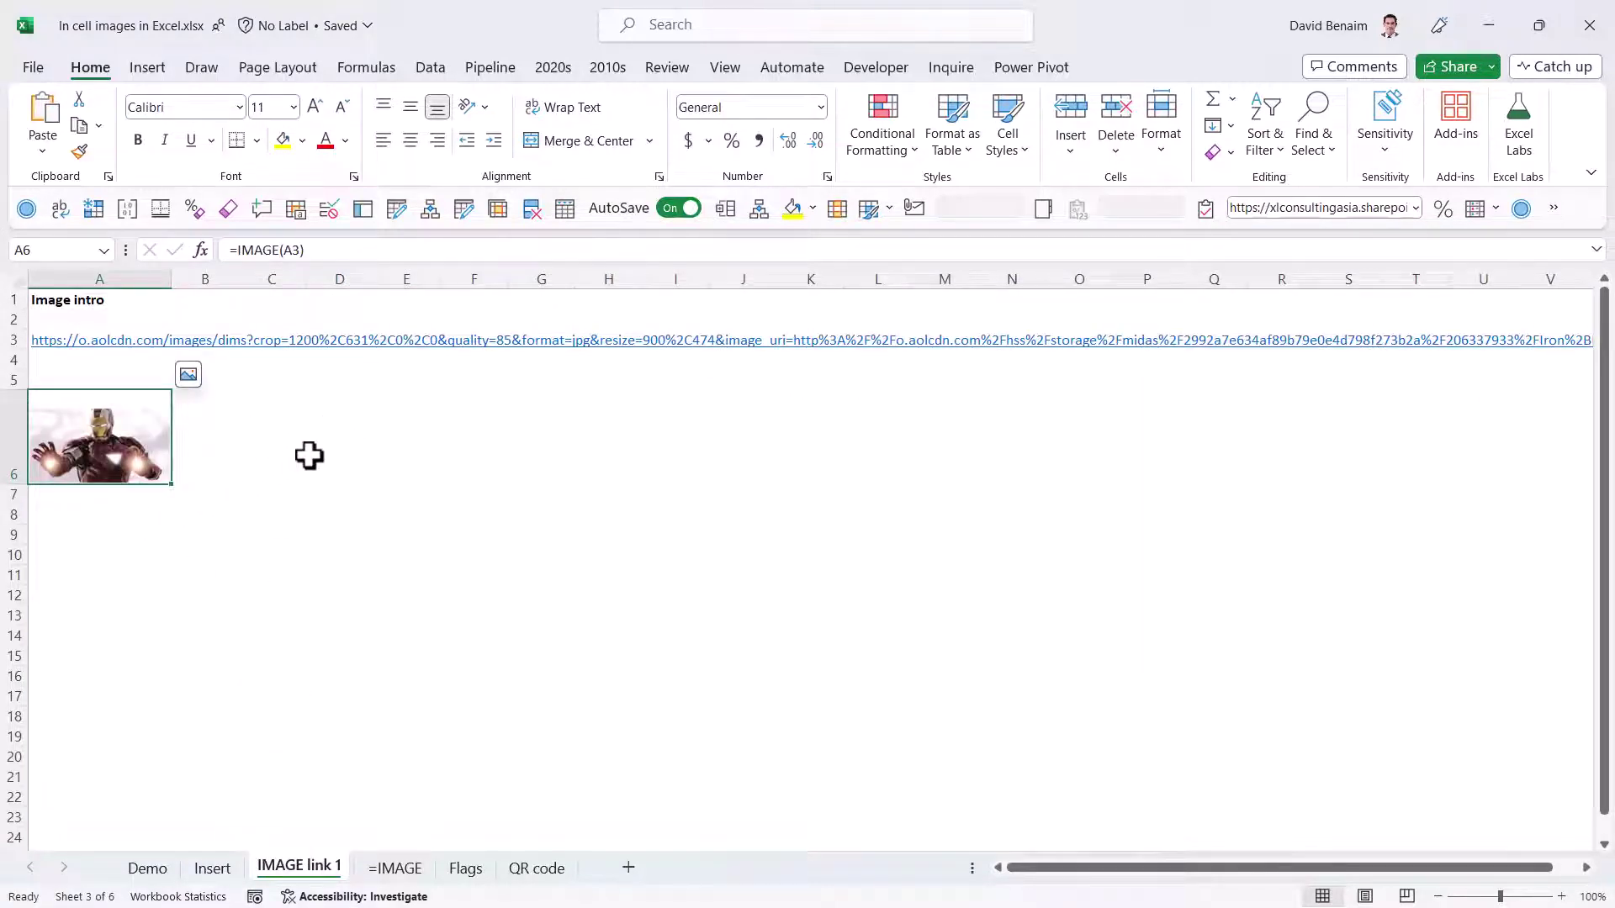
pyautogui.click(365, 442)
pyautogui.write('=IMAGE(')
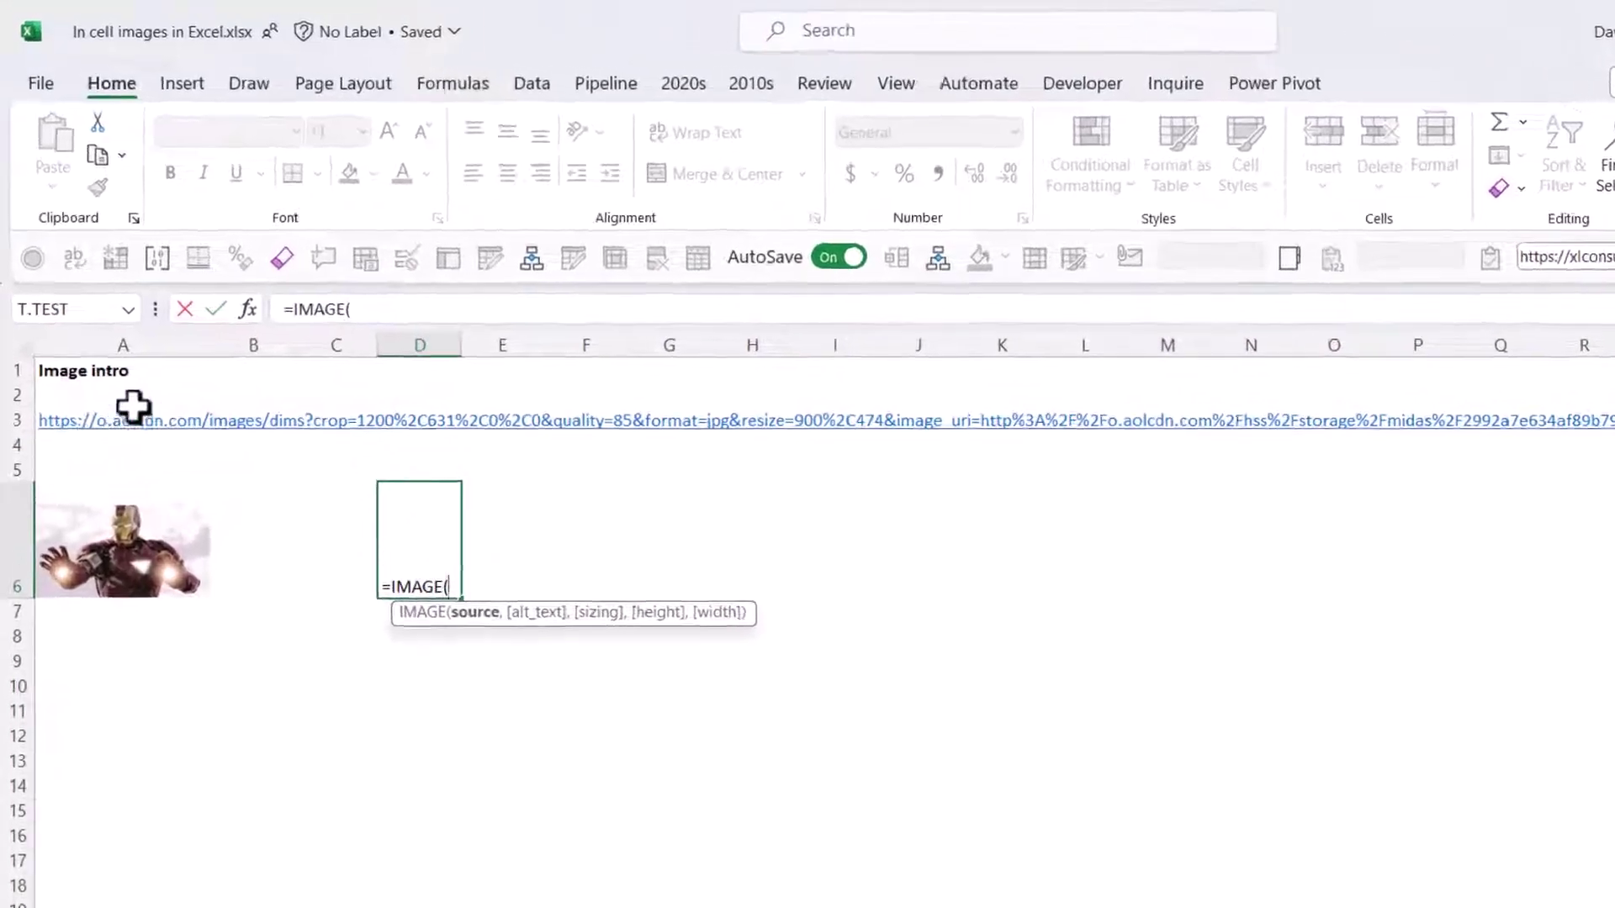
pyautogui.click(132, 402)
pyautogui.click(112, 426)
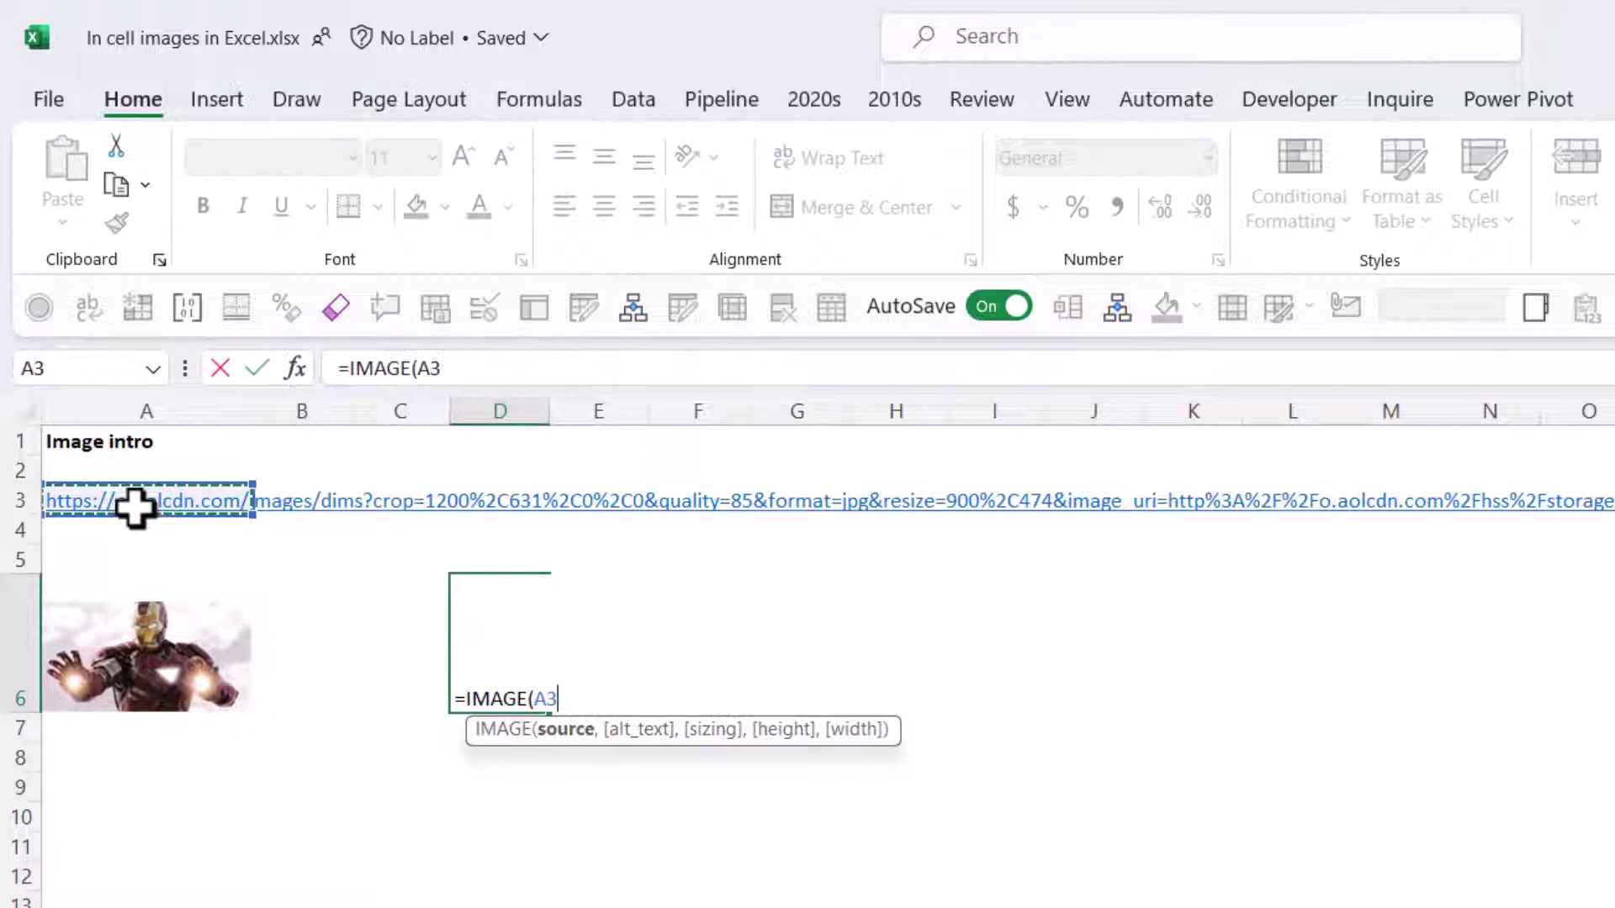
pyautogui.write(')')
pyautogui.press('Return')
# - Add 'Iron man' alt text and the fill-cell sizing option to D6's IMAGE formula
pyautogui.press('Up')
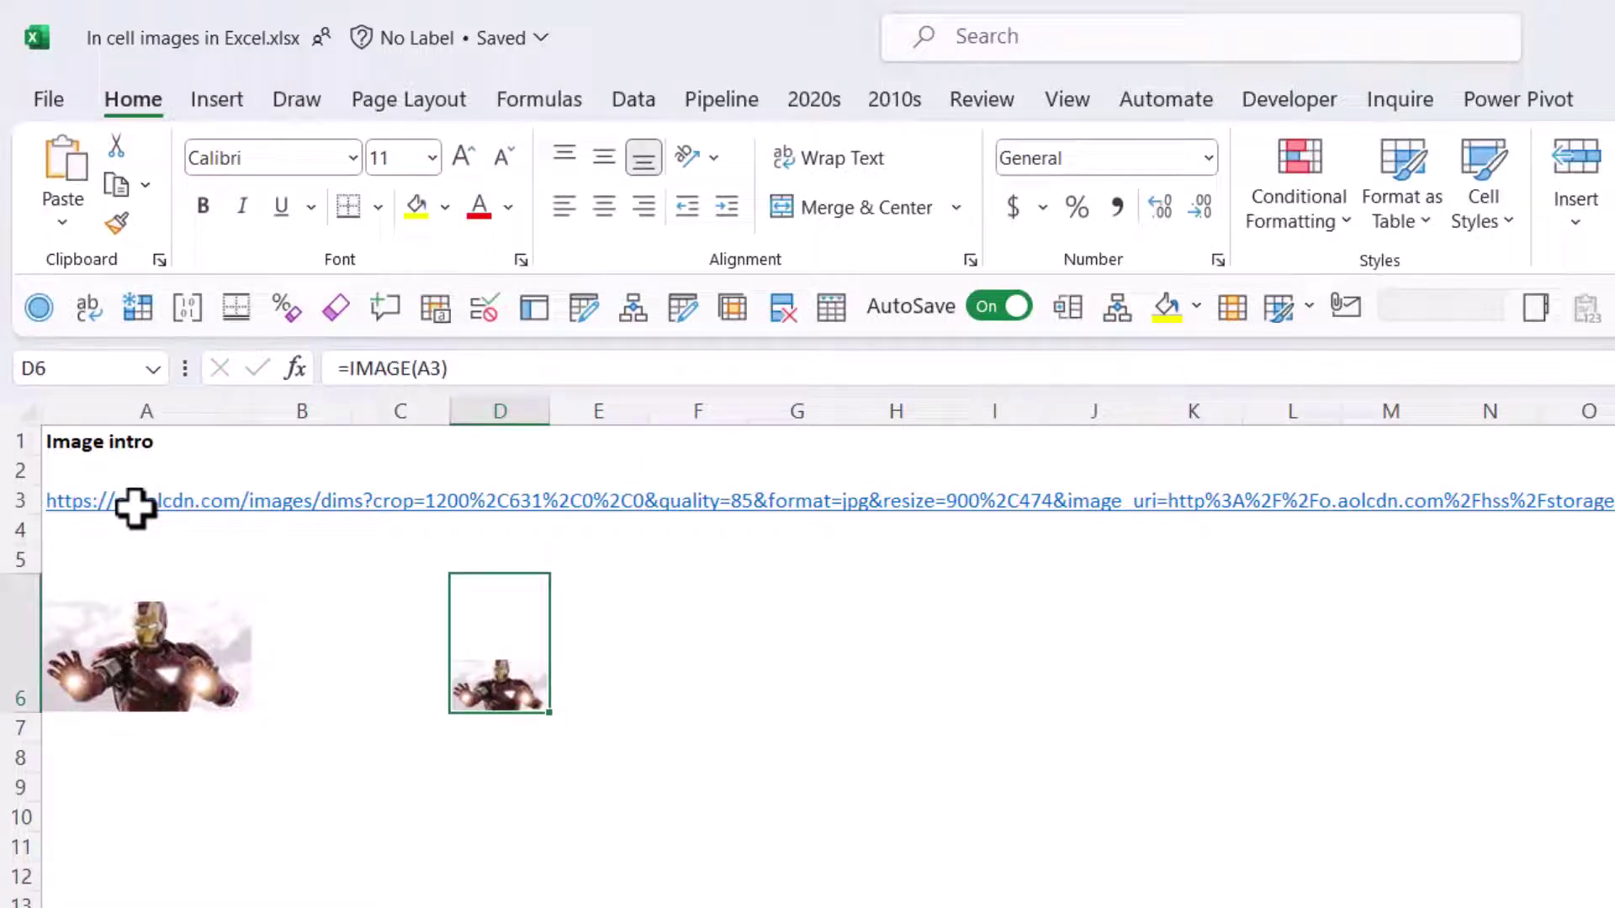
pyautogui.press('F2')
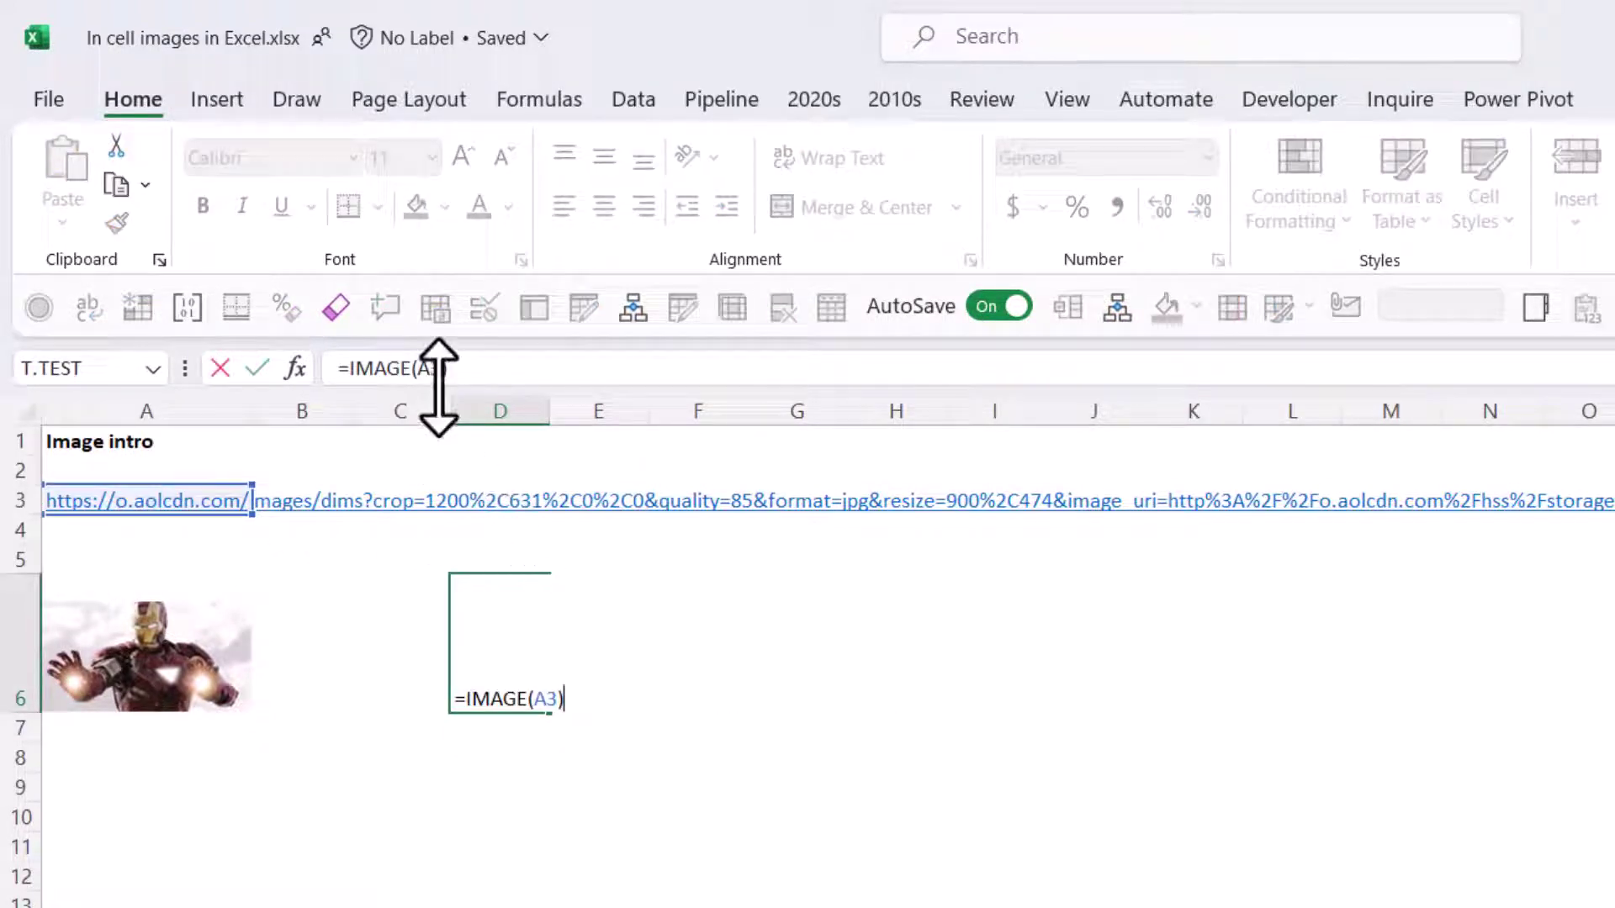
pyautogui.write(',"Iron m')
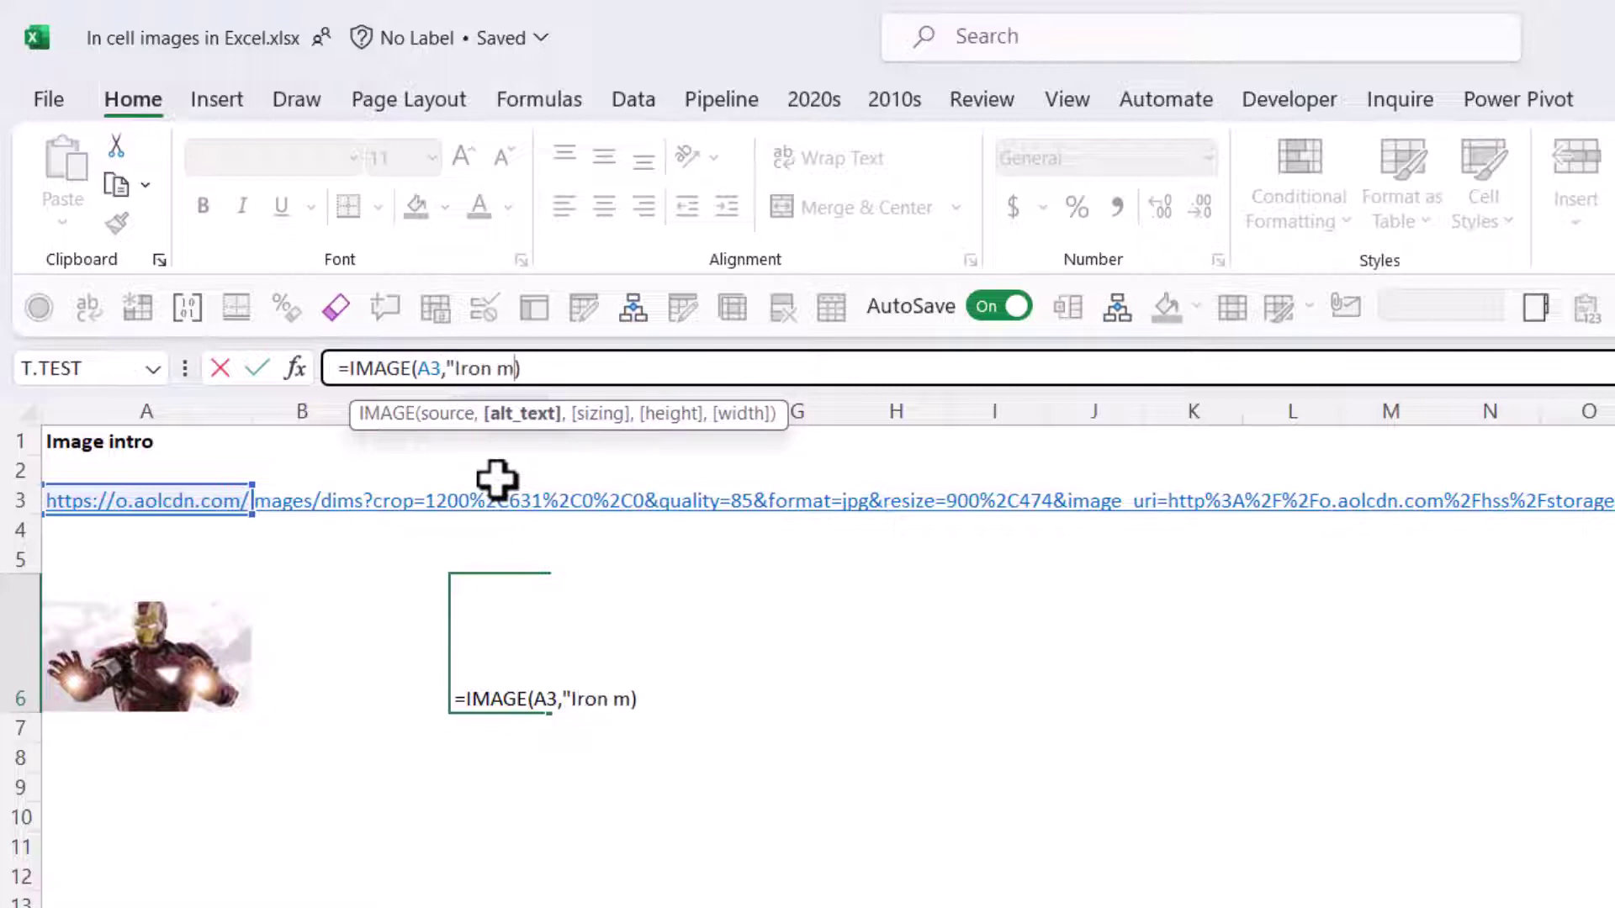
pyautogui.write('an",')
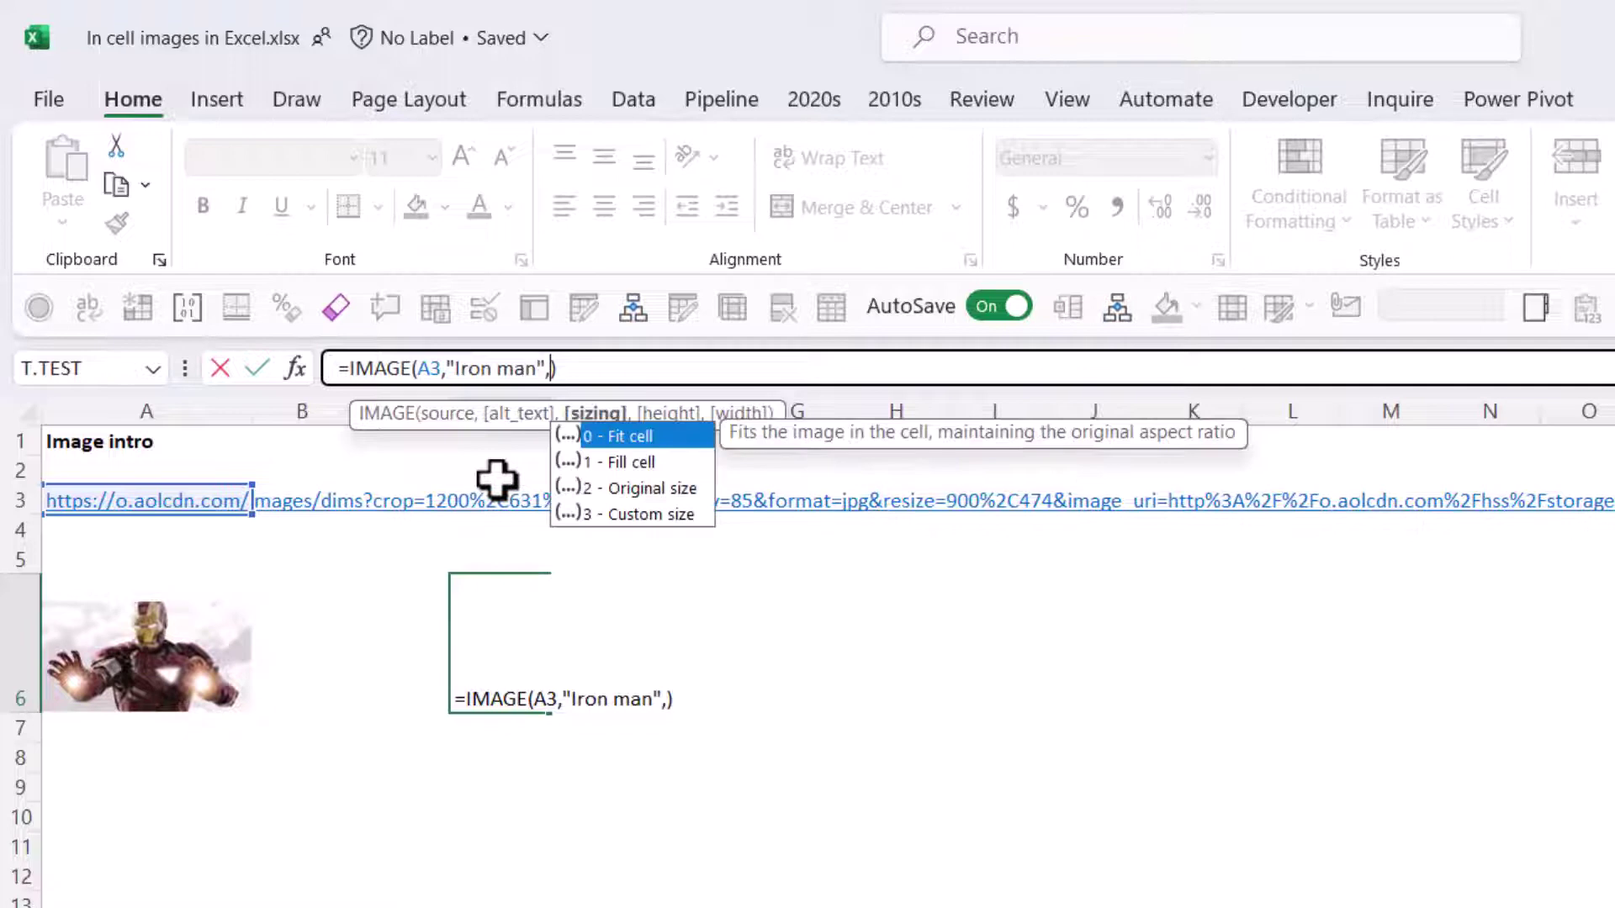
pyautogui.doubleClick(662, 461)
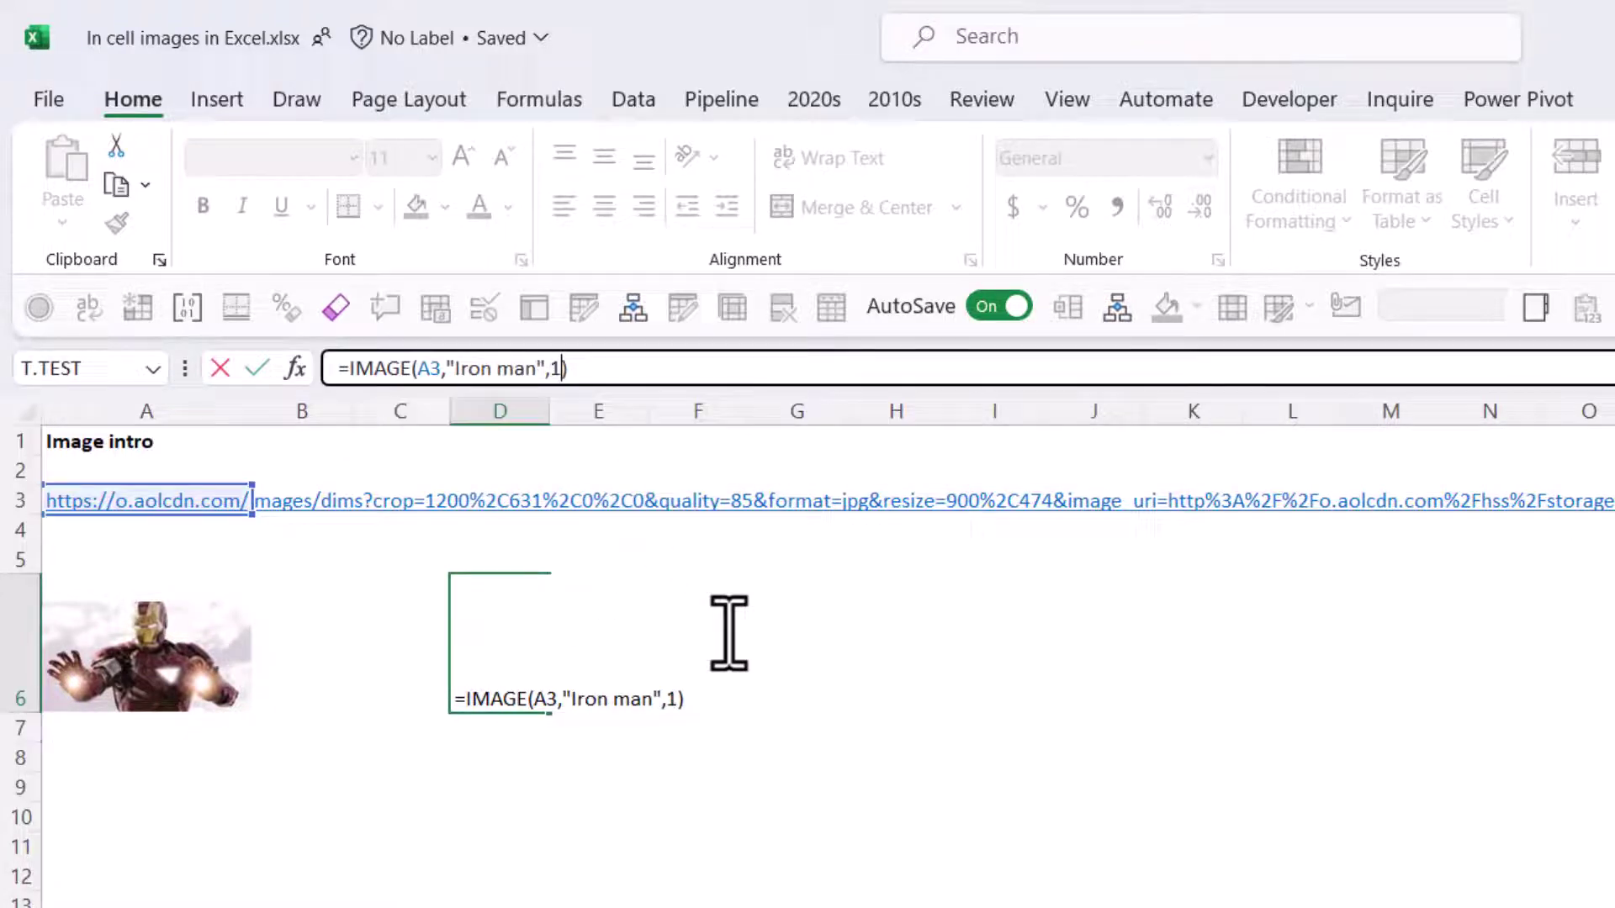
pyautogui.hotkey('ctrl', 'Return')
# - Widen column D and change D6's sizing to custom (3) with height 600 and width 200
pyautogui.moveTo(550, 412); pyautogui.dragTo(1434, 475)
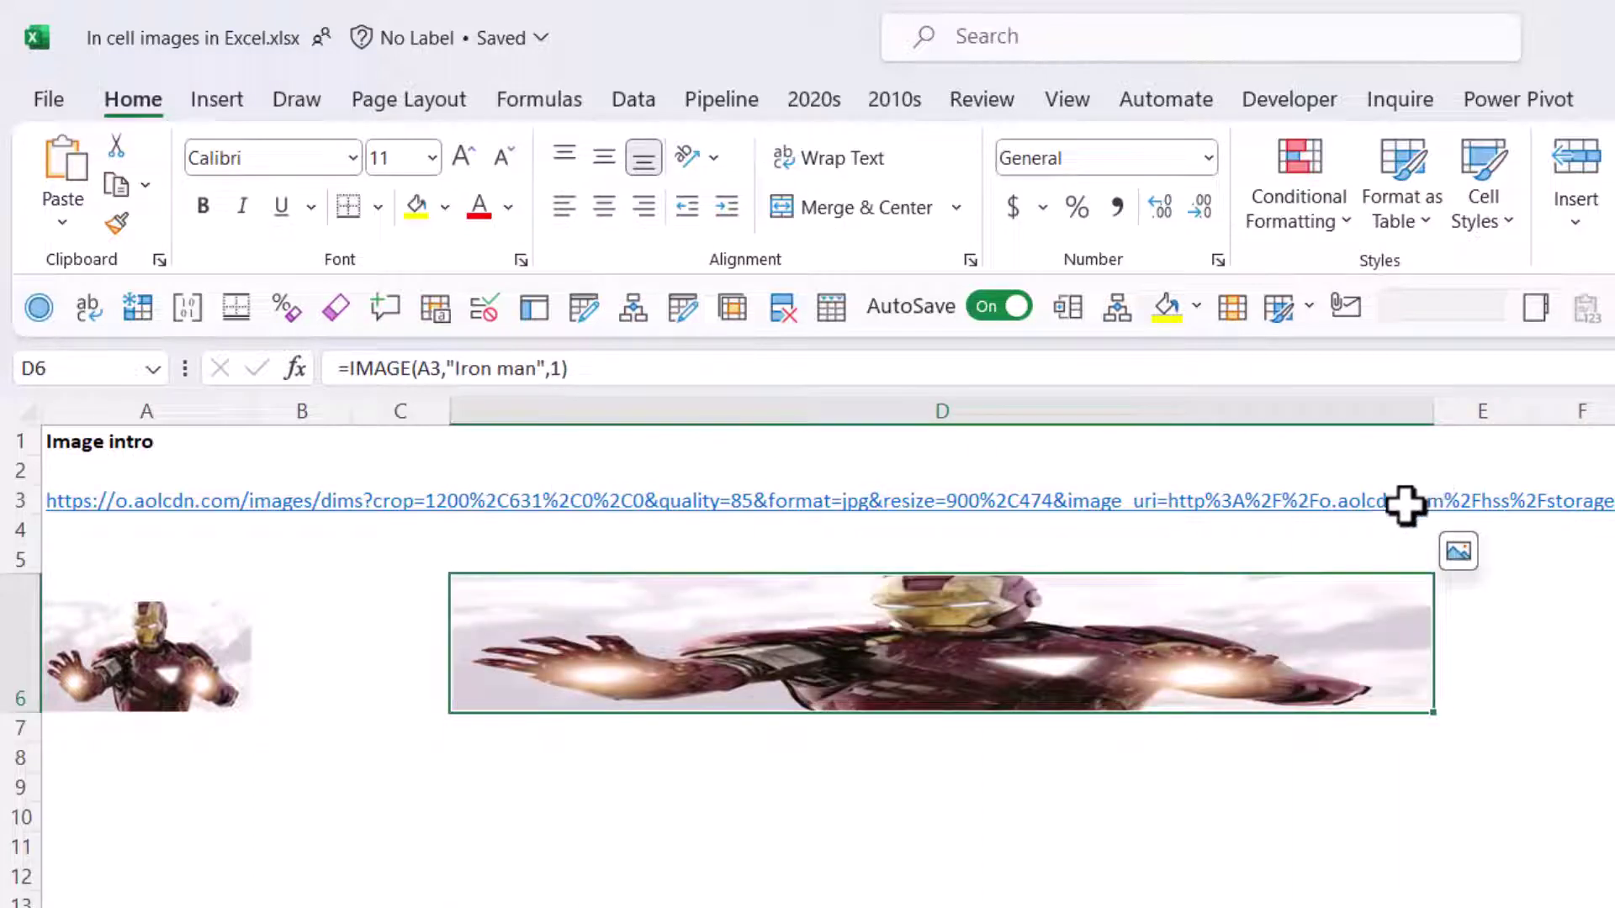
pyautogui.doubleClick(1328, 625)
pyautogui.press('Left')
pyautogui.press('BackSpace')
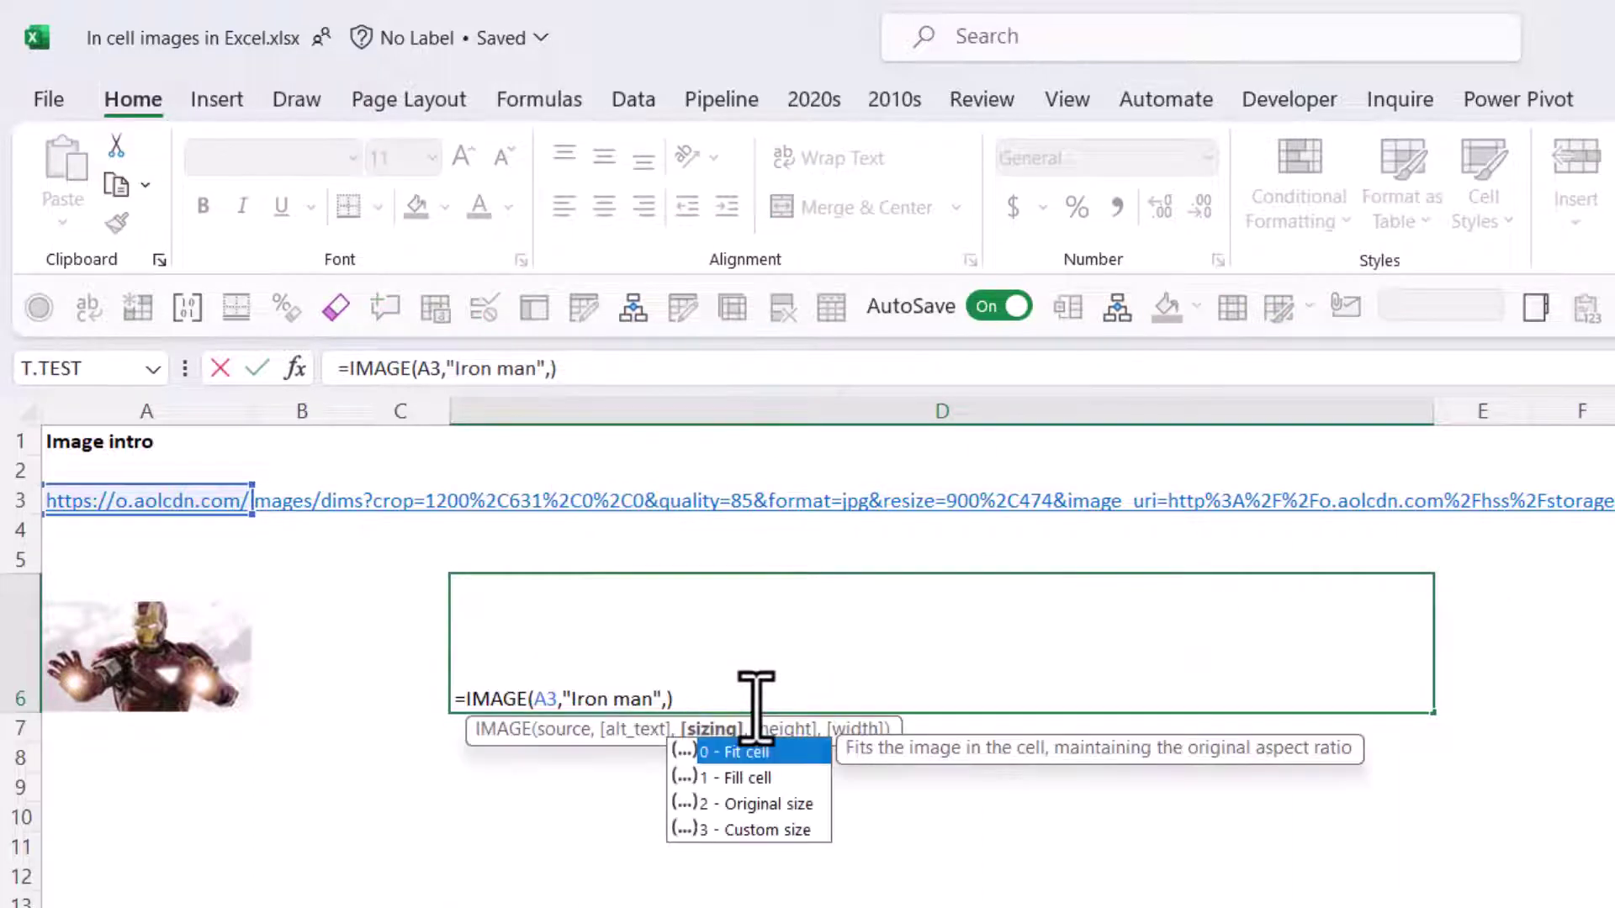
pyautogui.press('Down')
pyautogui.press('Down')
pyautogui.press('Down')
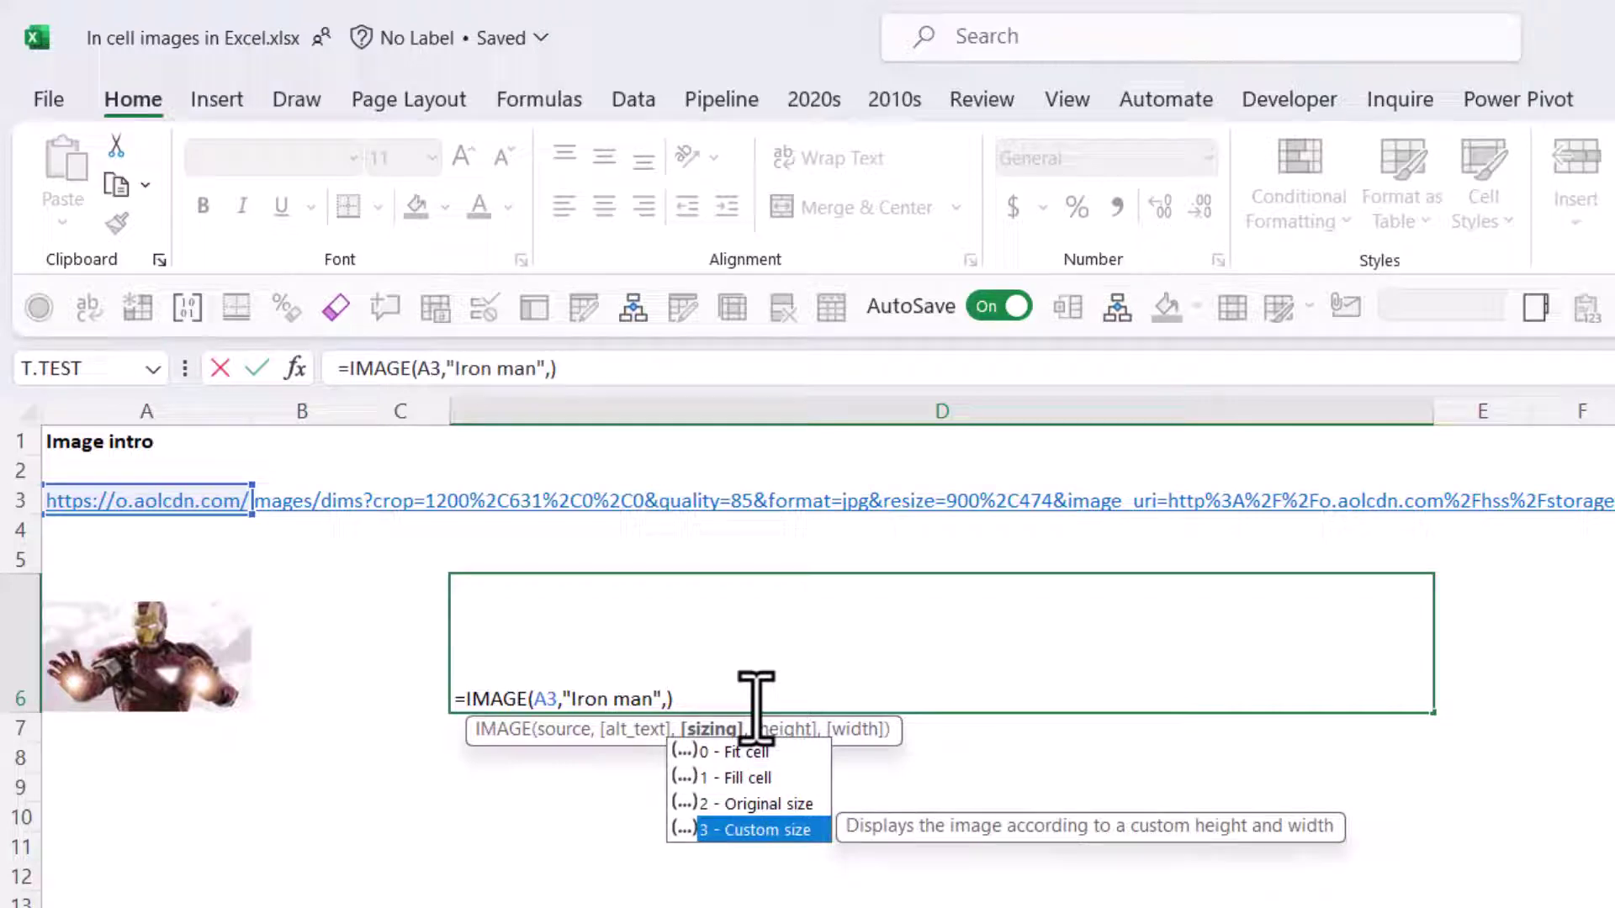
pyautogui.write('3,')
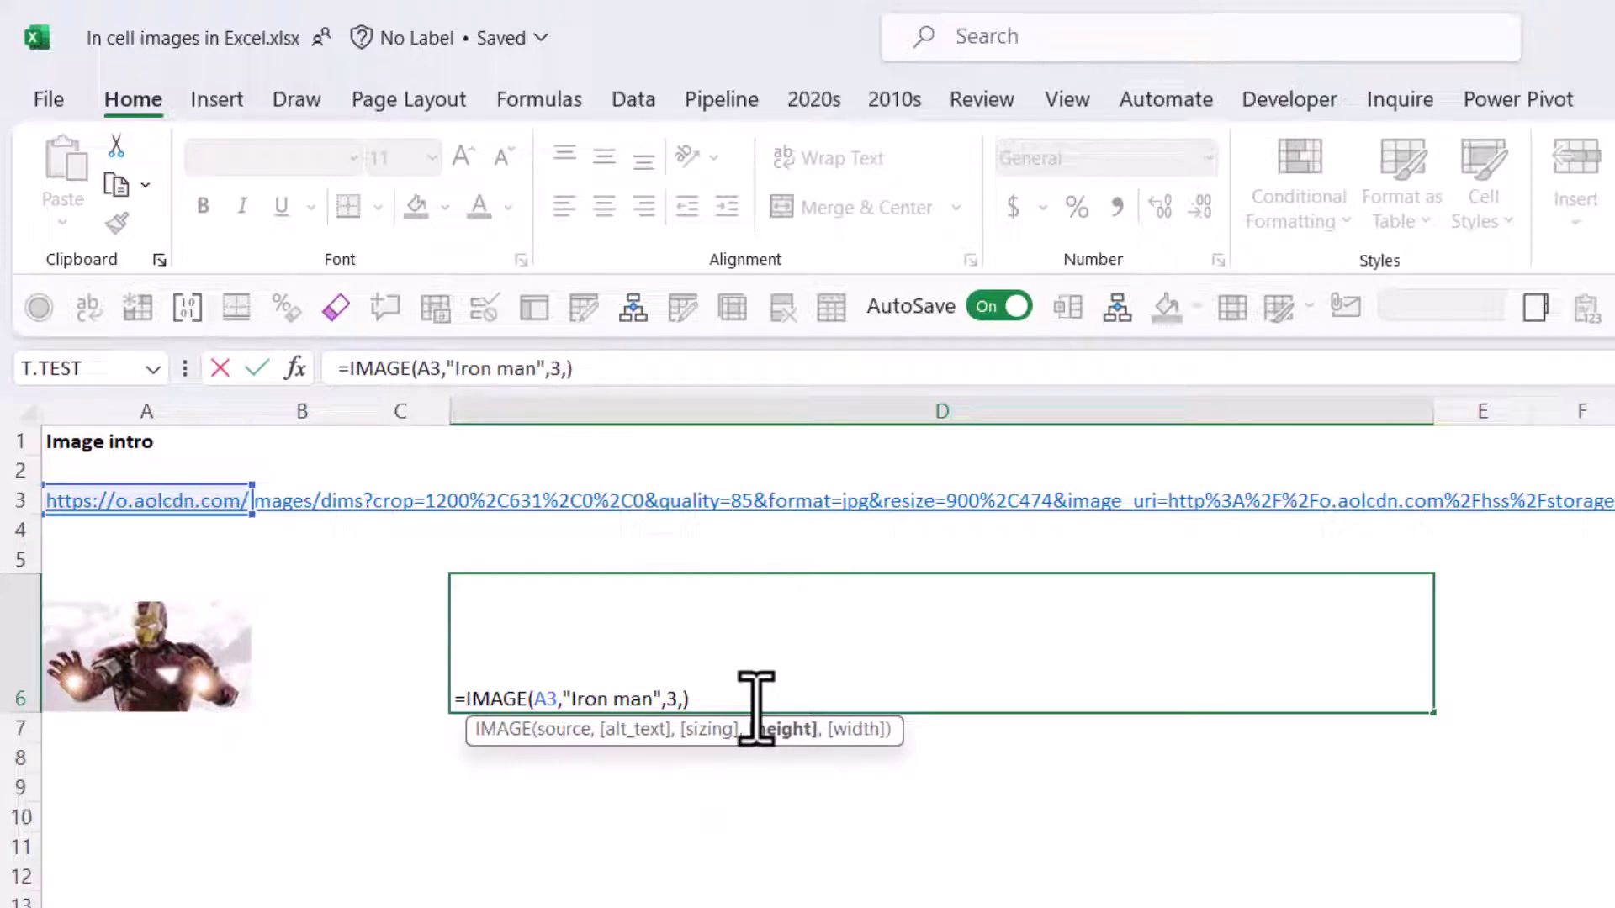
pyautogui.write('600,200')
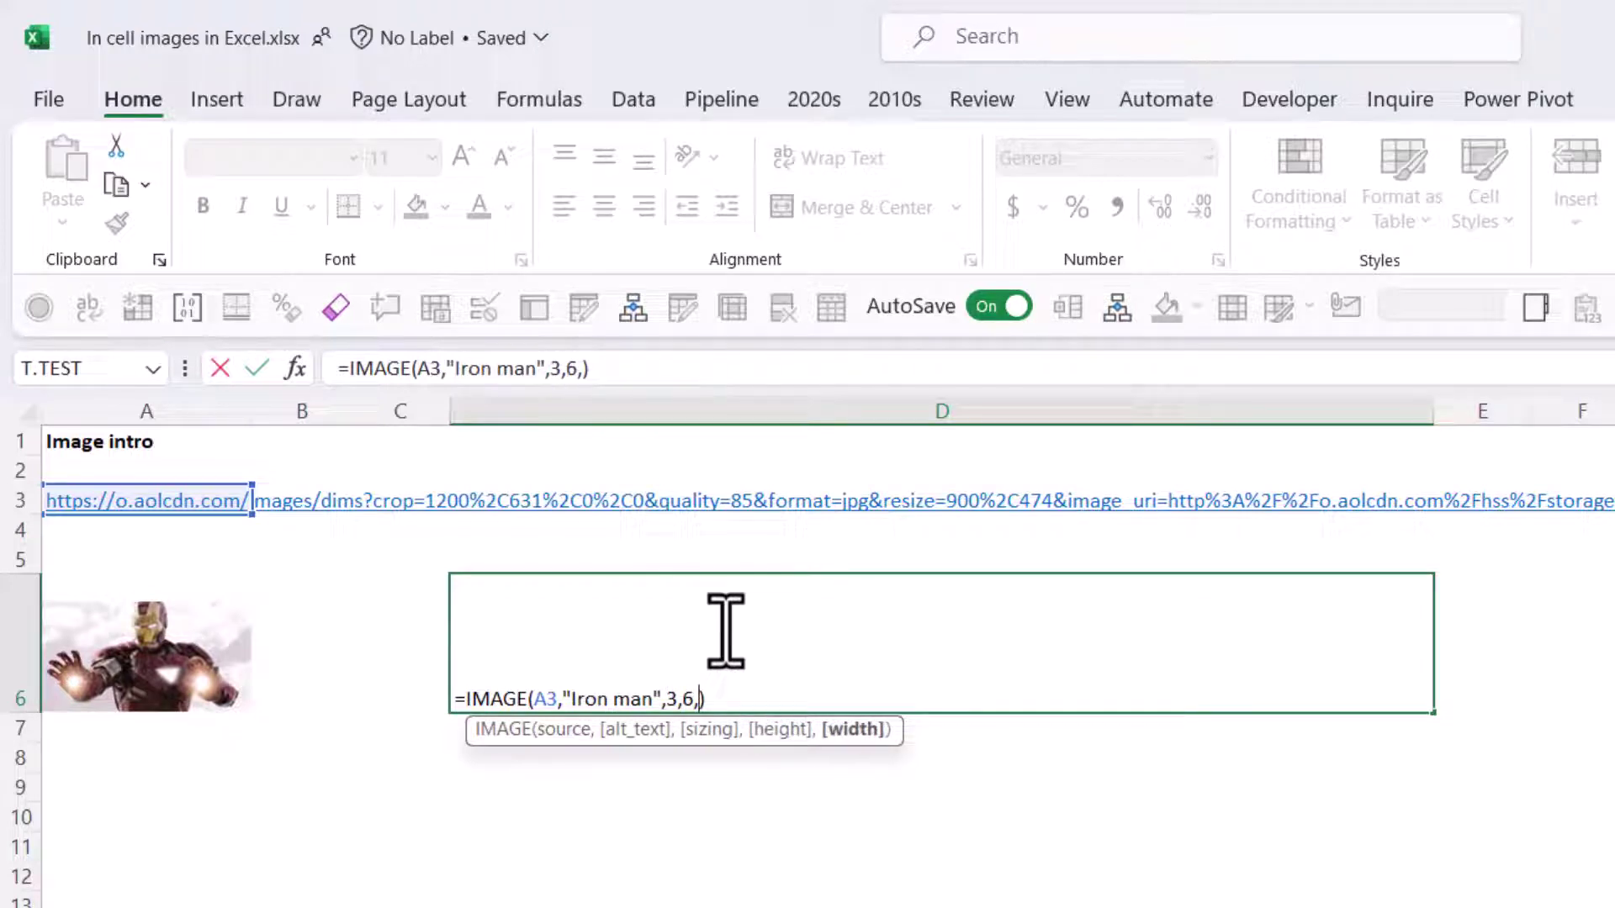
pyautogui.hotkey('ctrl', 'Return')
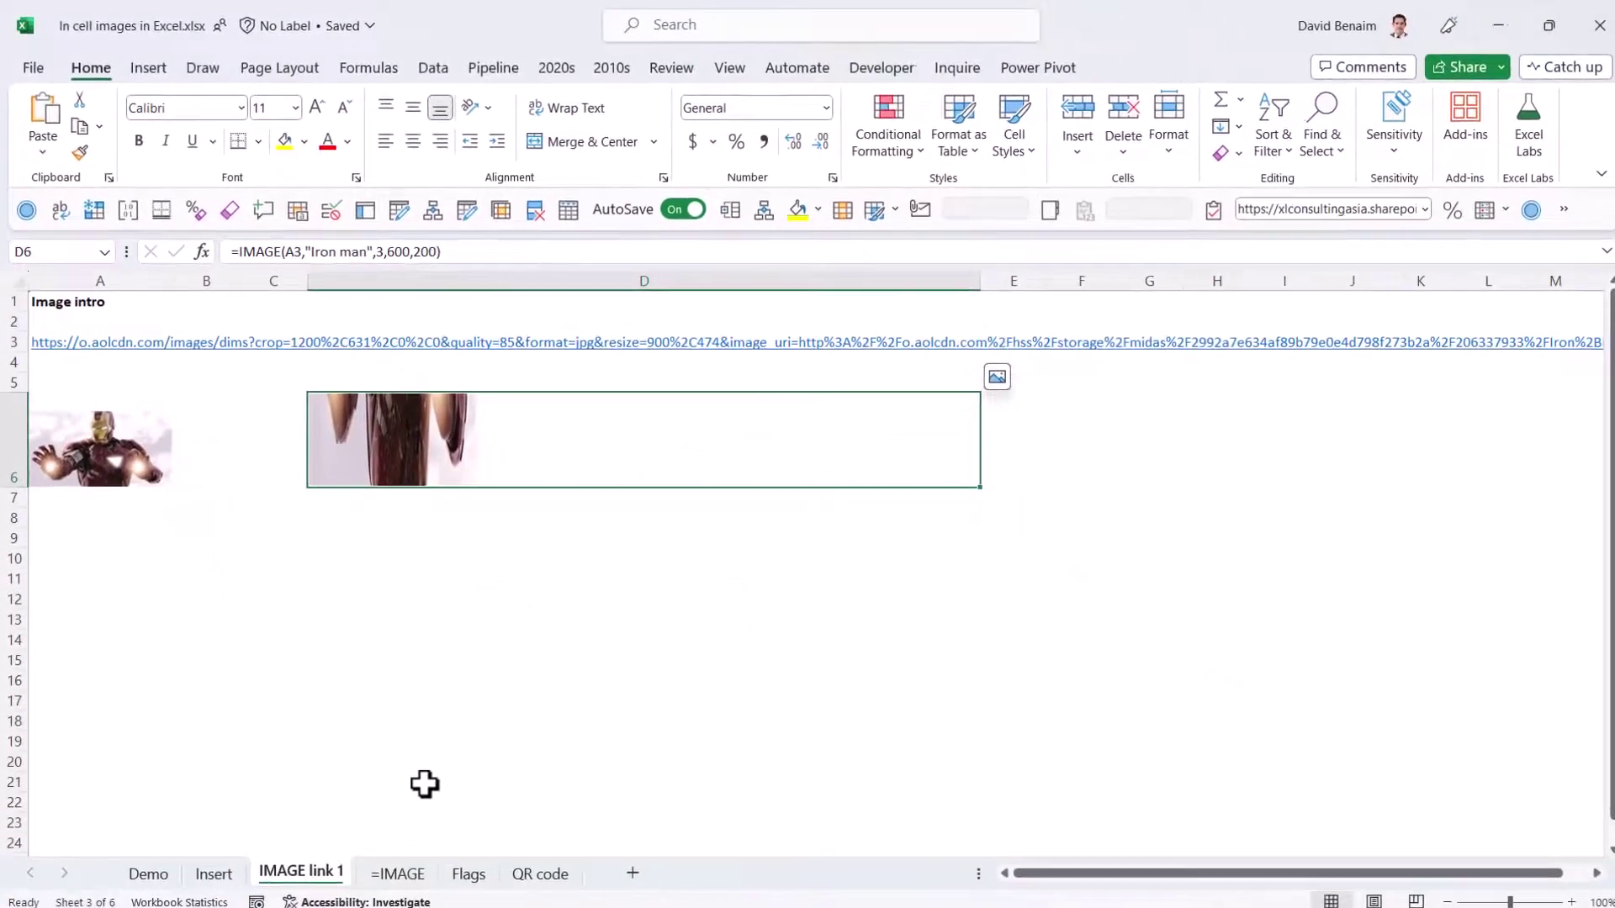
# - Switch to the =IMAGE sheet and review the VLOOKUP first-cost and SUMIFS total-sales formulas in H6, H7 and I6
pyautogui.click(395, 868)
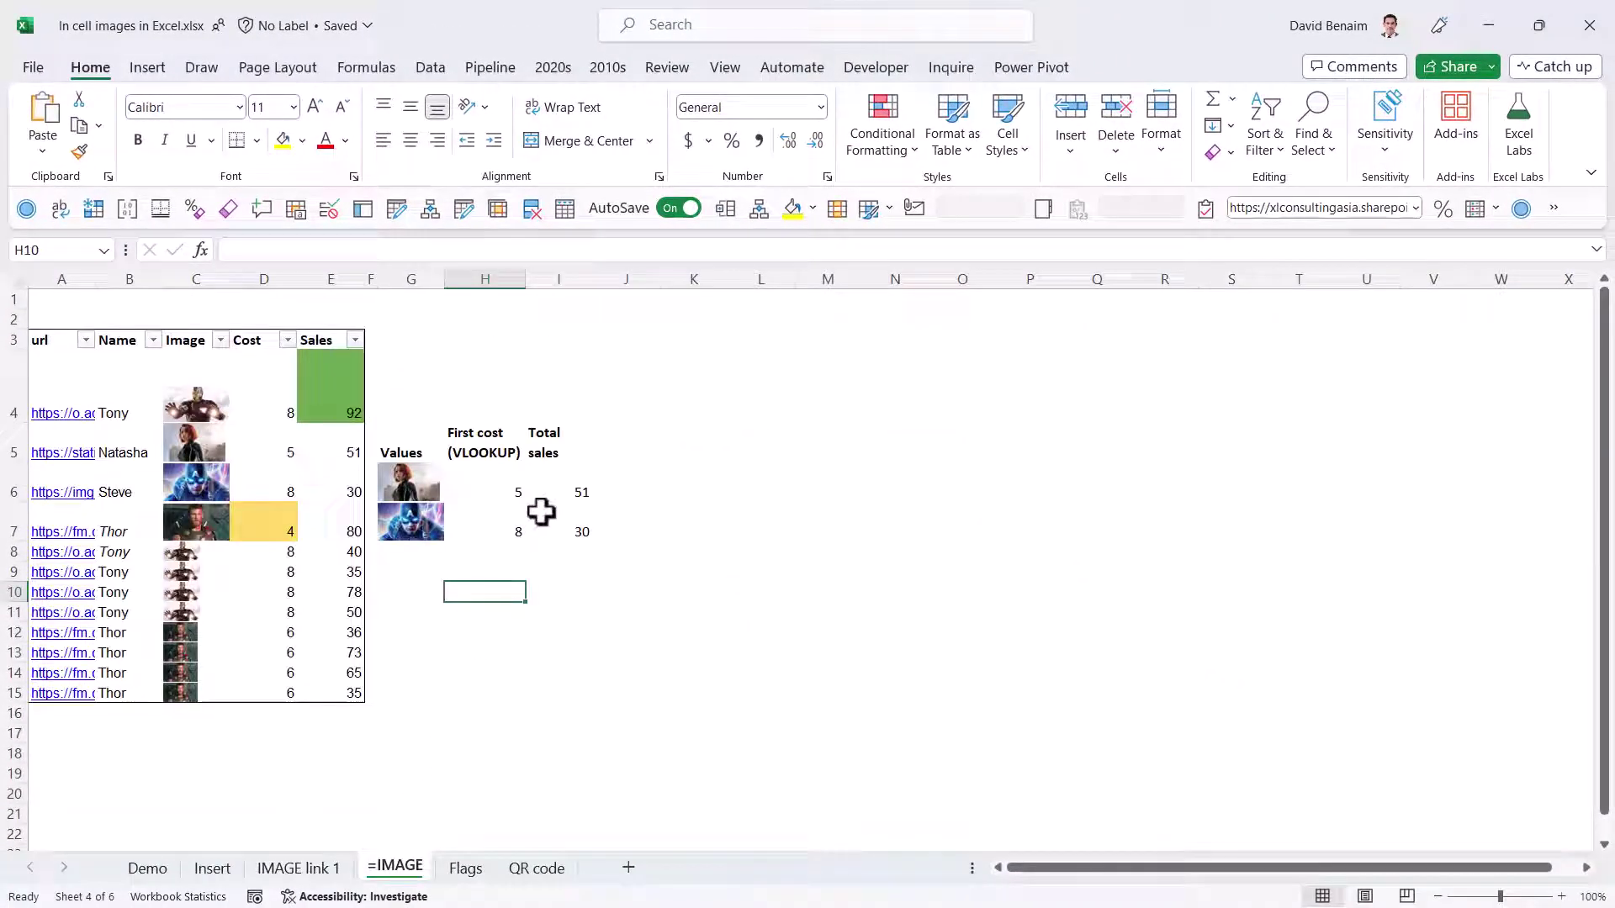
pyautogui.click(431, 478)
pyautogui.click(515, 494)
pyautogui.click(498, 538)
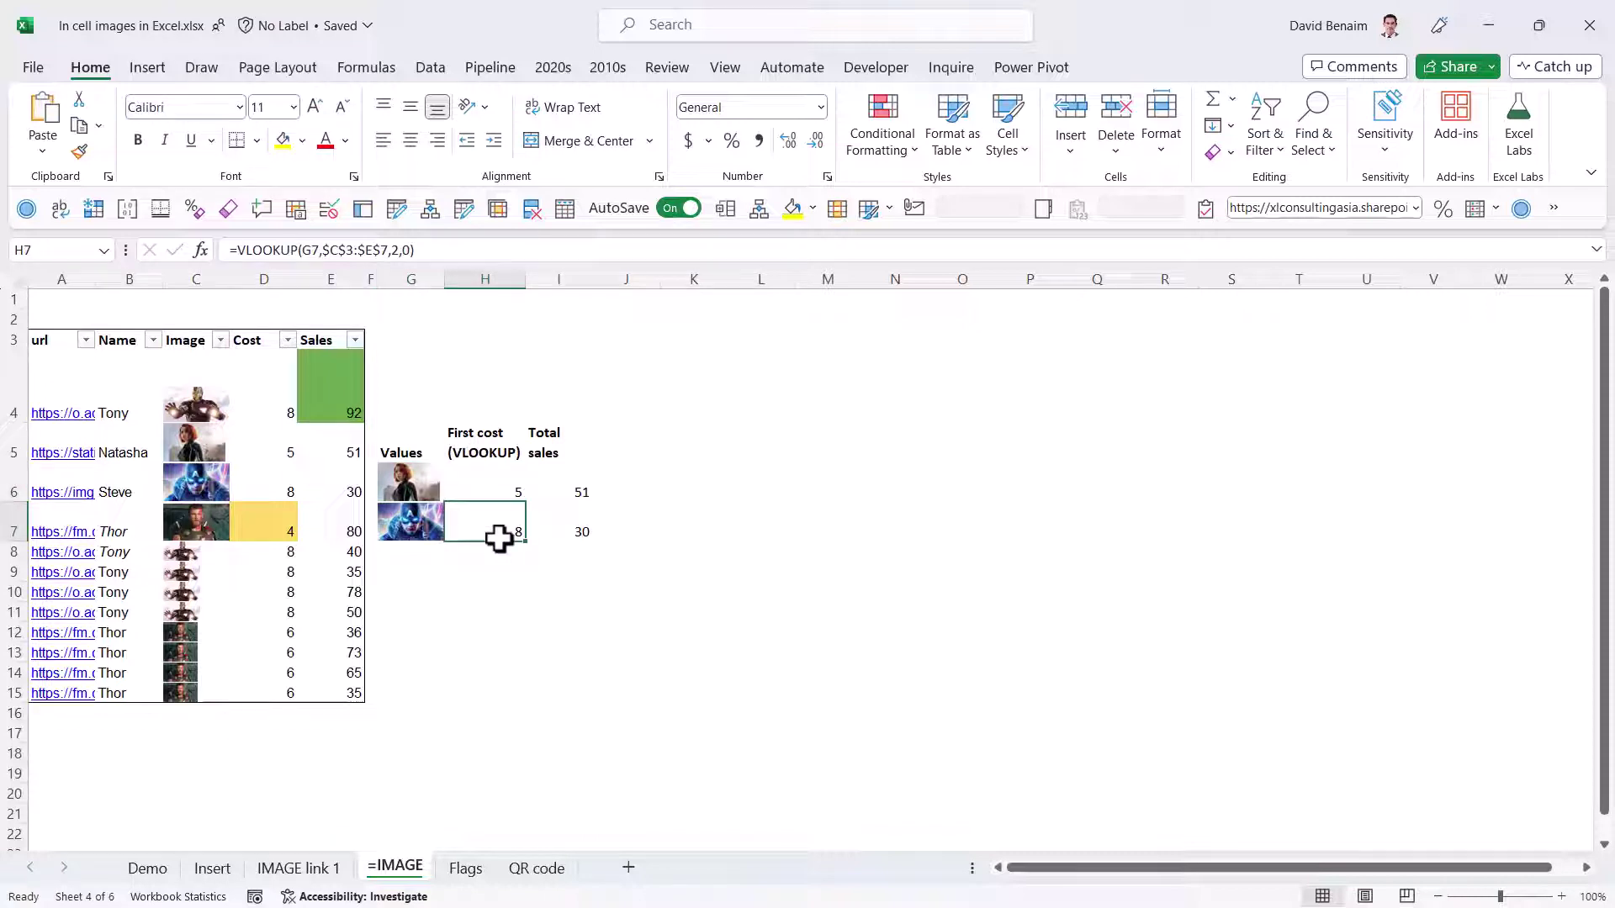
pyautogui.click(584, 486)
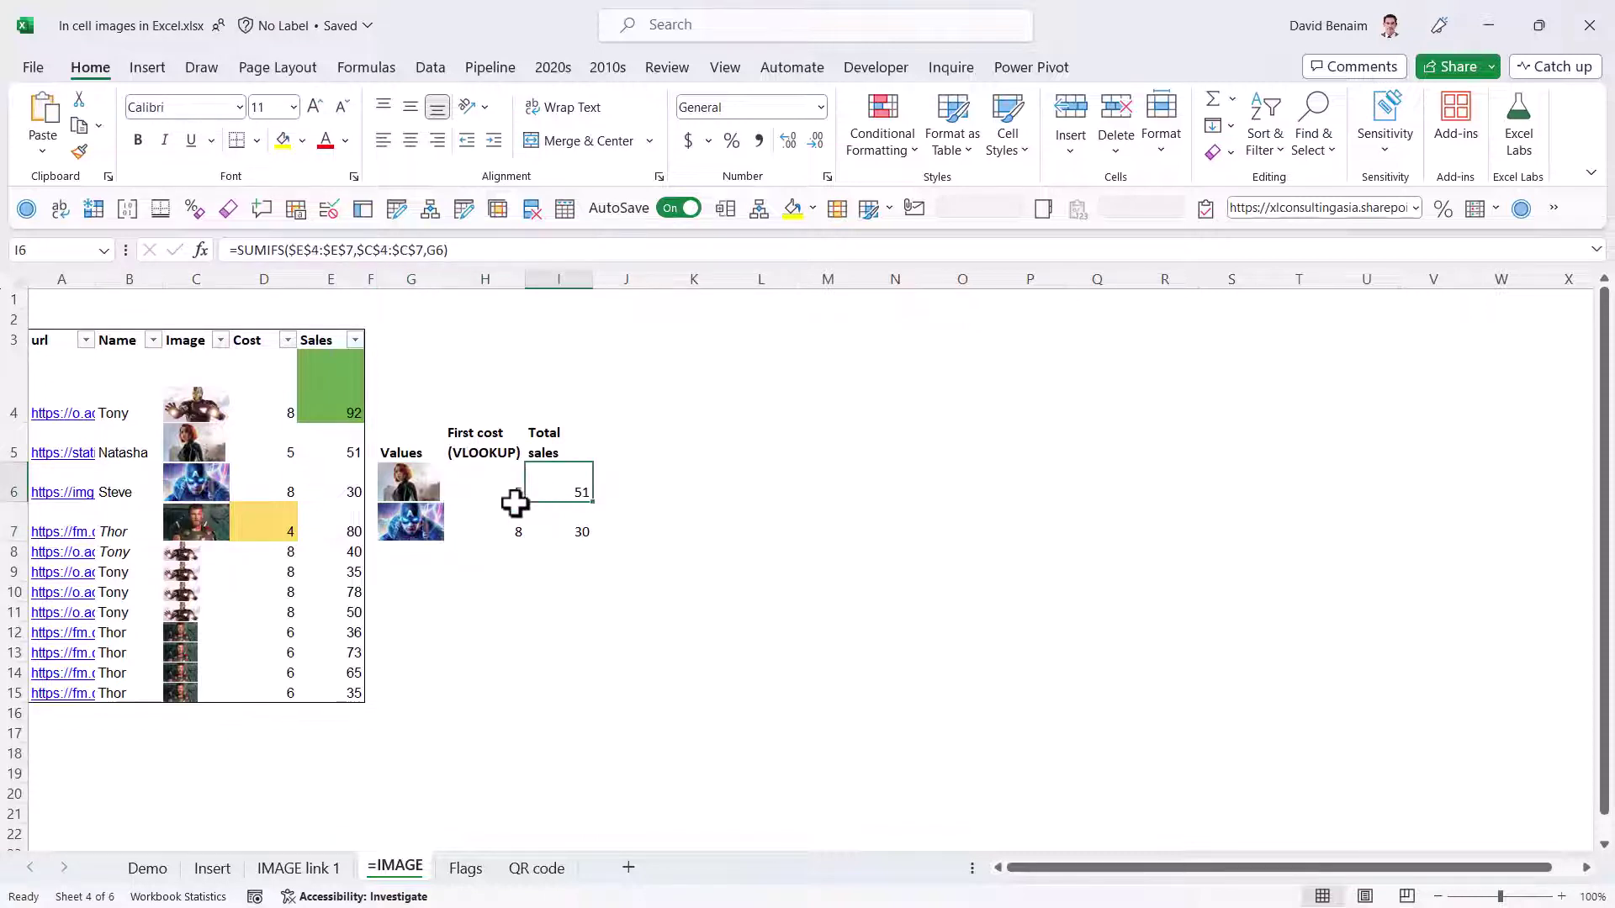
pyautogui.click(490, 489)
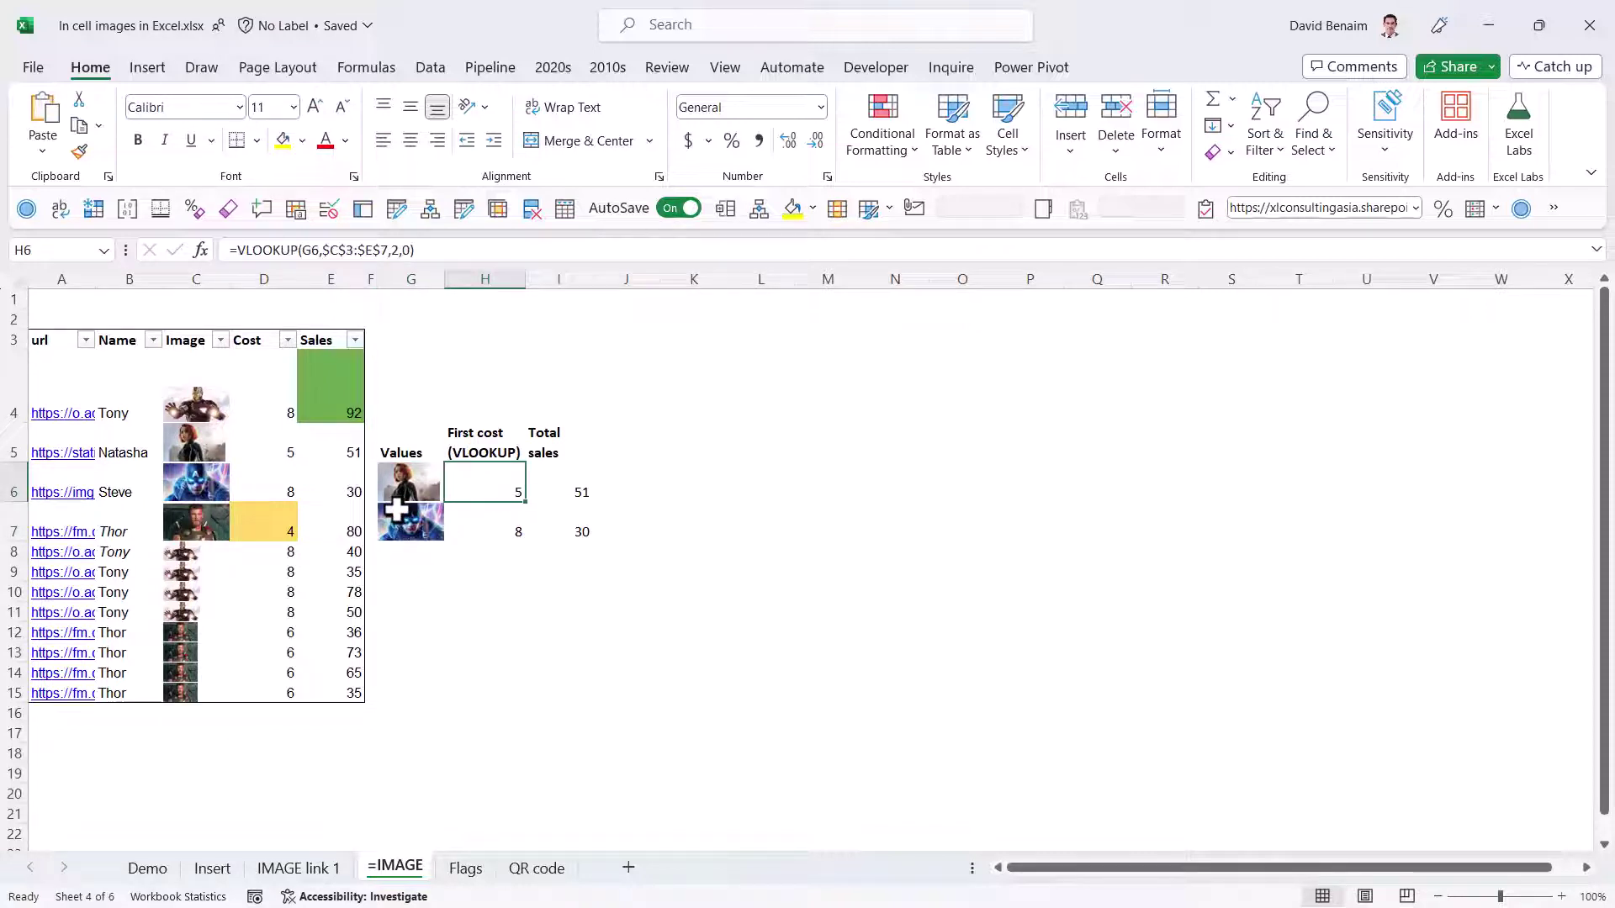
# - Insert five blank columns at H:L before the old results
pyautogui.moveTo(493, 278); pyautogui.dragTo(775, 328)
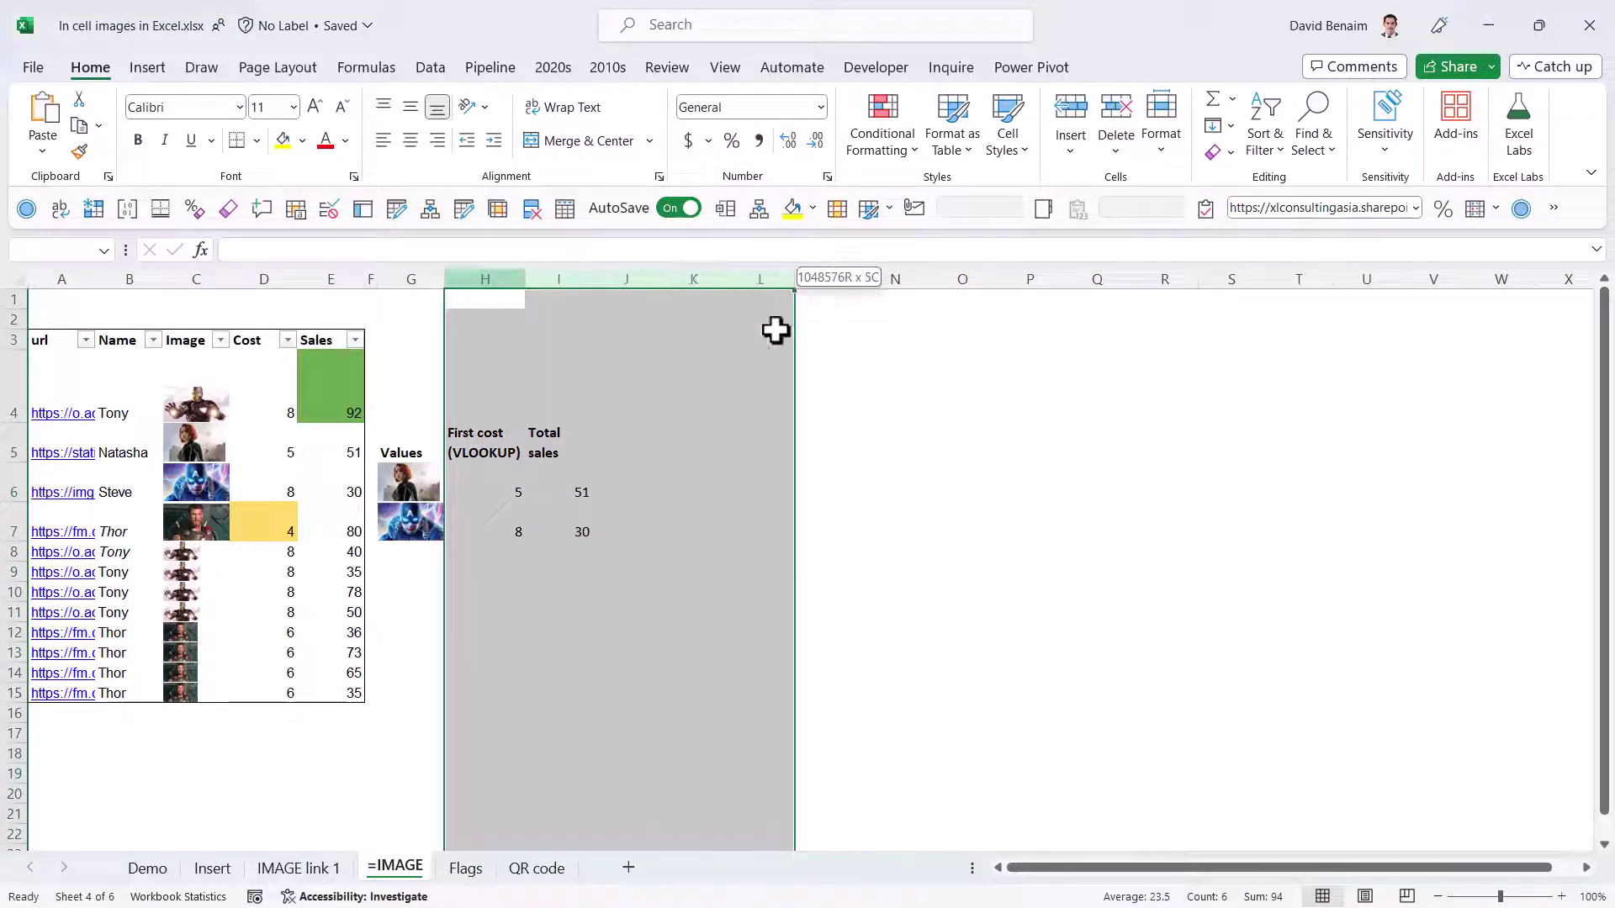
pyautogui.rightClick(623, 270)
pyautogui.click(695, 490)
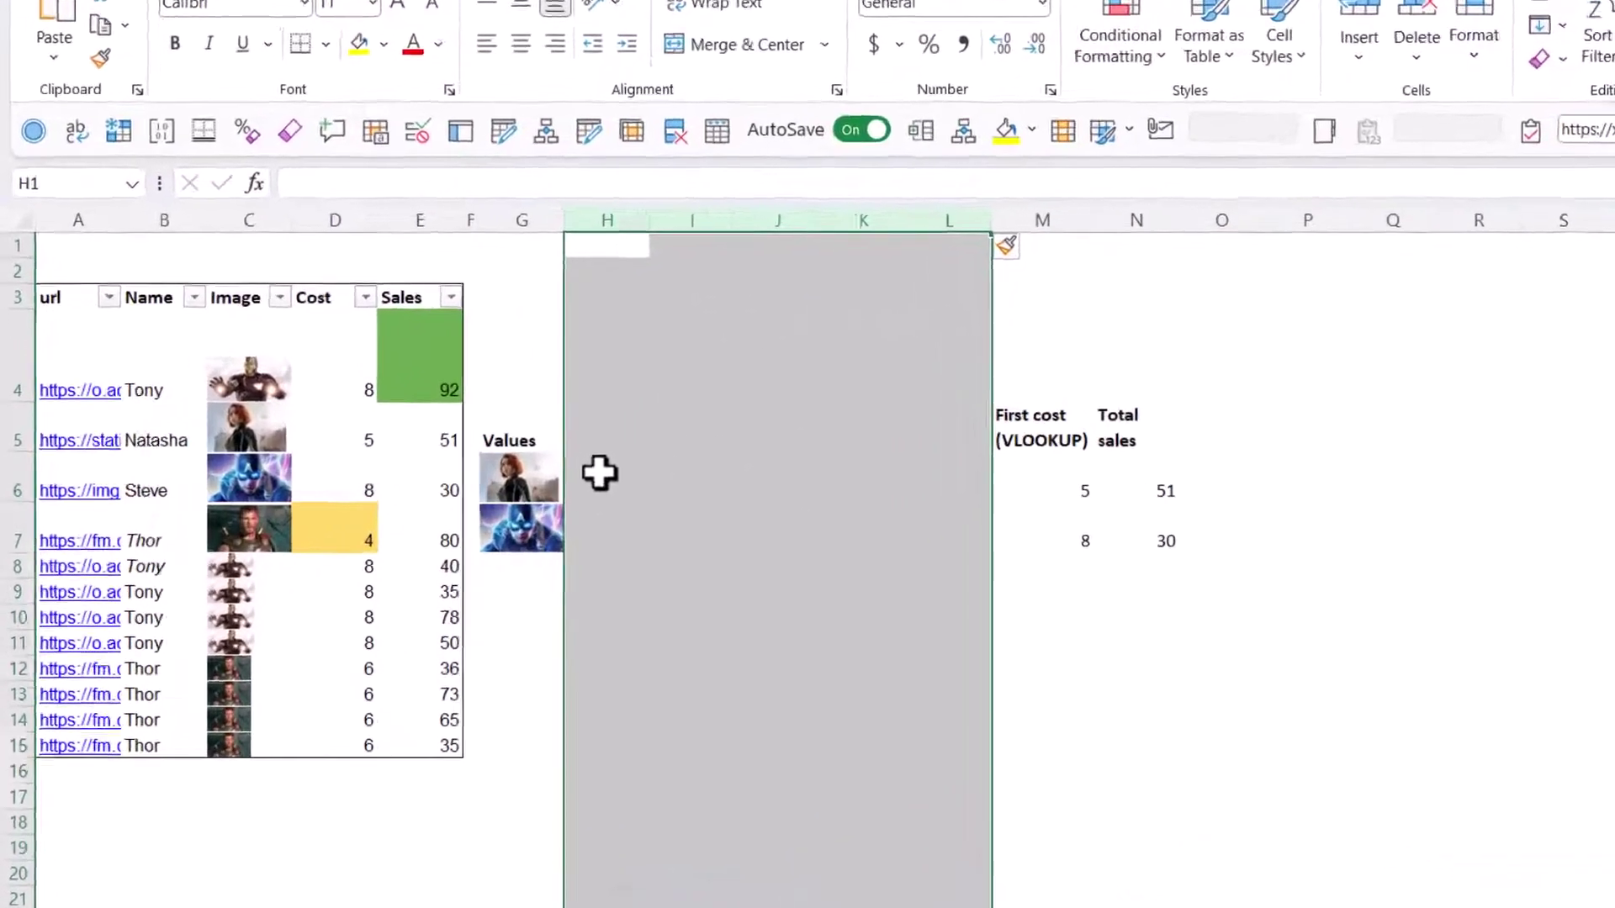
# - Enter =VLOOKUP(G6,$C$4:$E$15,3,0) in H6 and fill it to H7, returning sales 51 and 30
pyautogui.click(475, 502)
pyautogui.write('=')
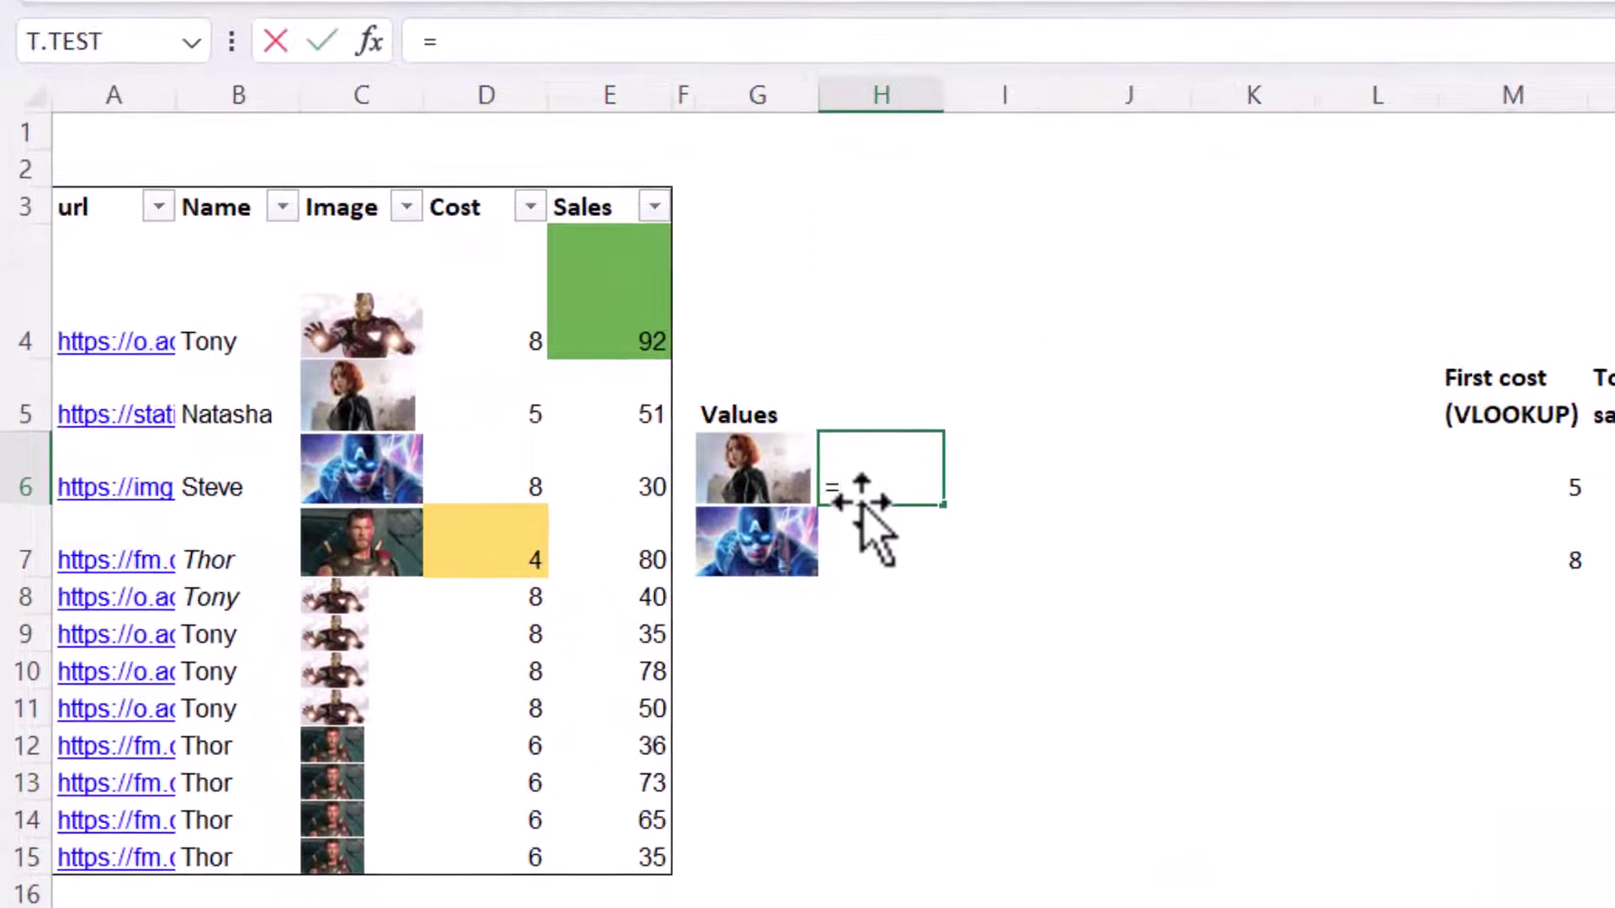
pyautogui.write('VLOOKUP(')
pyautogui.press('Left')
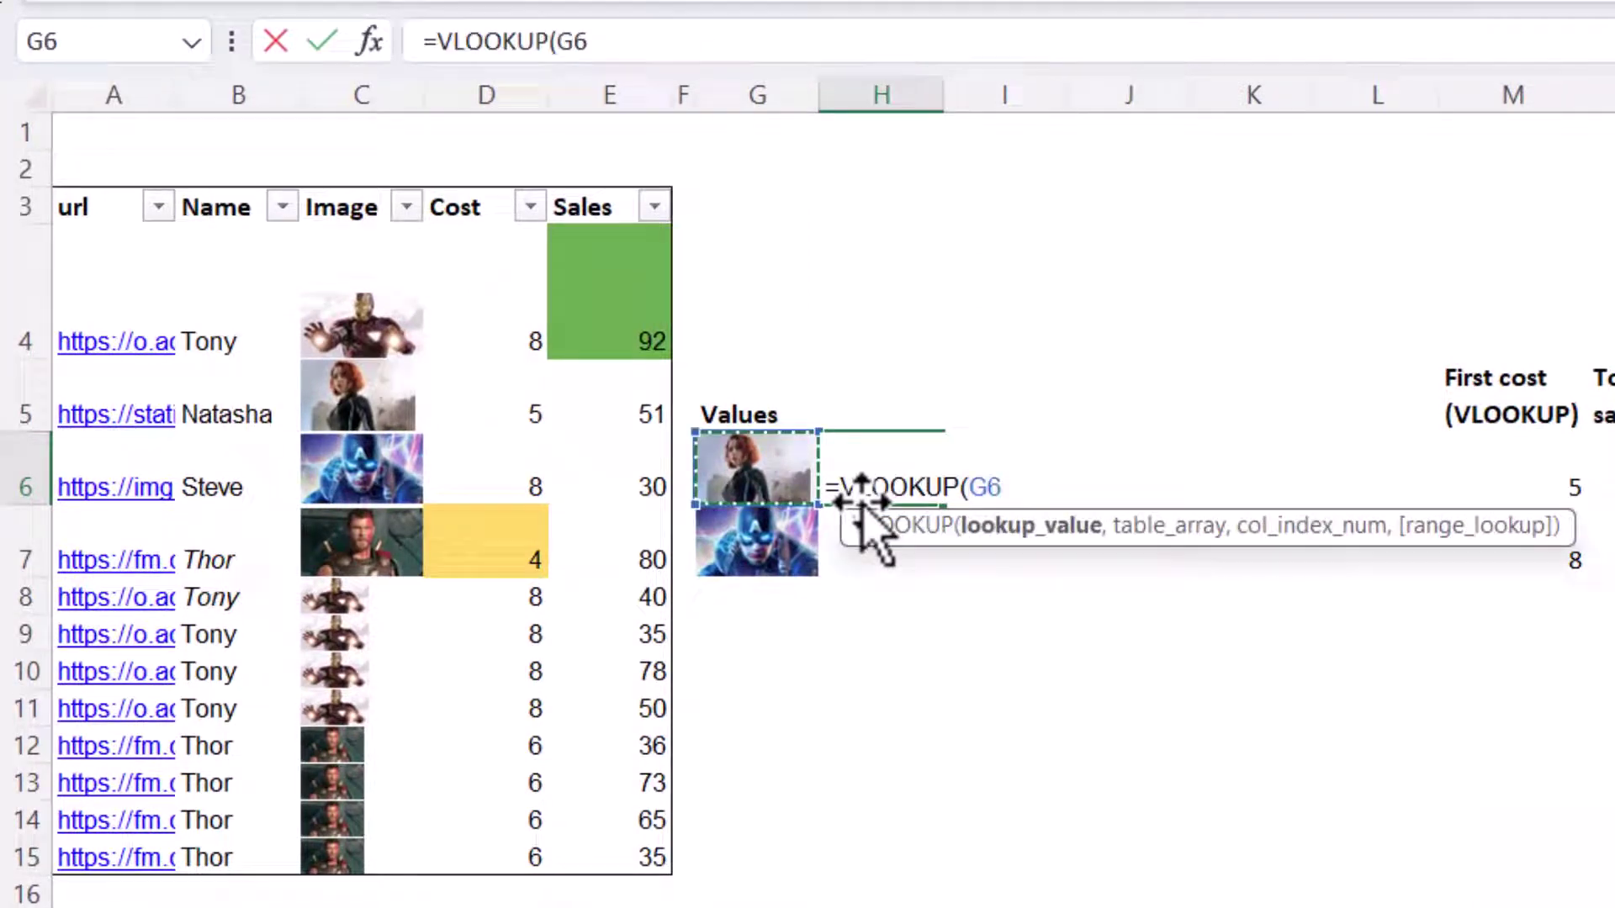
pyautogui.write(',')
pyautogui.moveTo(393, 317); pyautogui.dragTo(625, 854)
pyautogui.press('F4')
pyautogui.write(',')
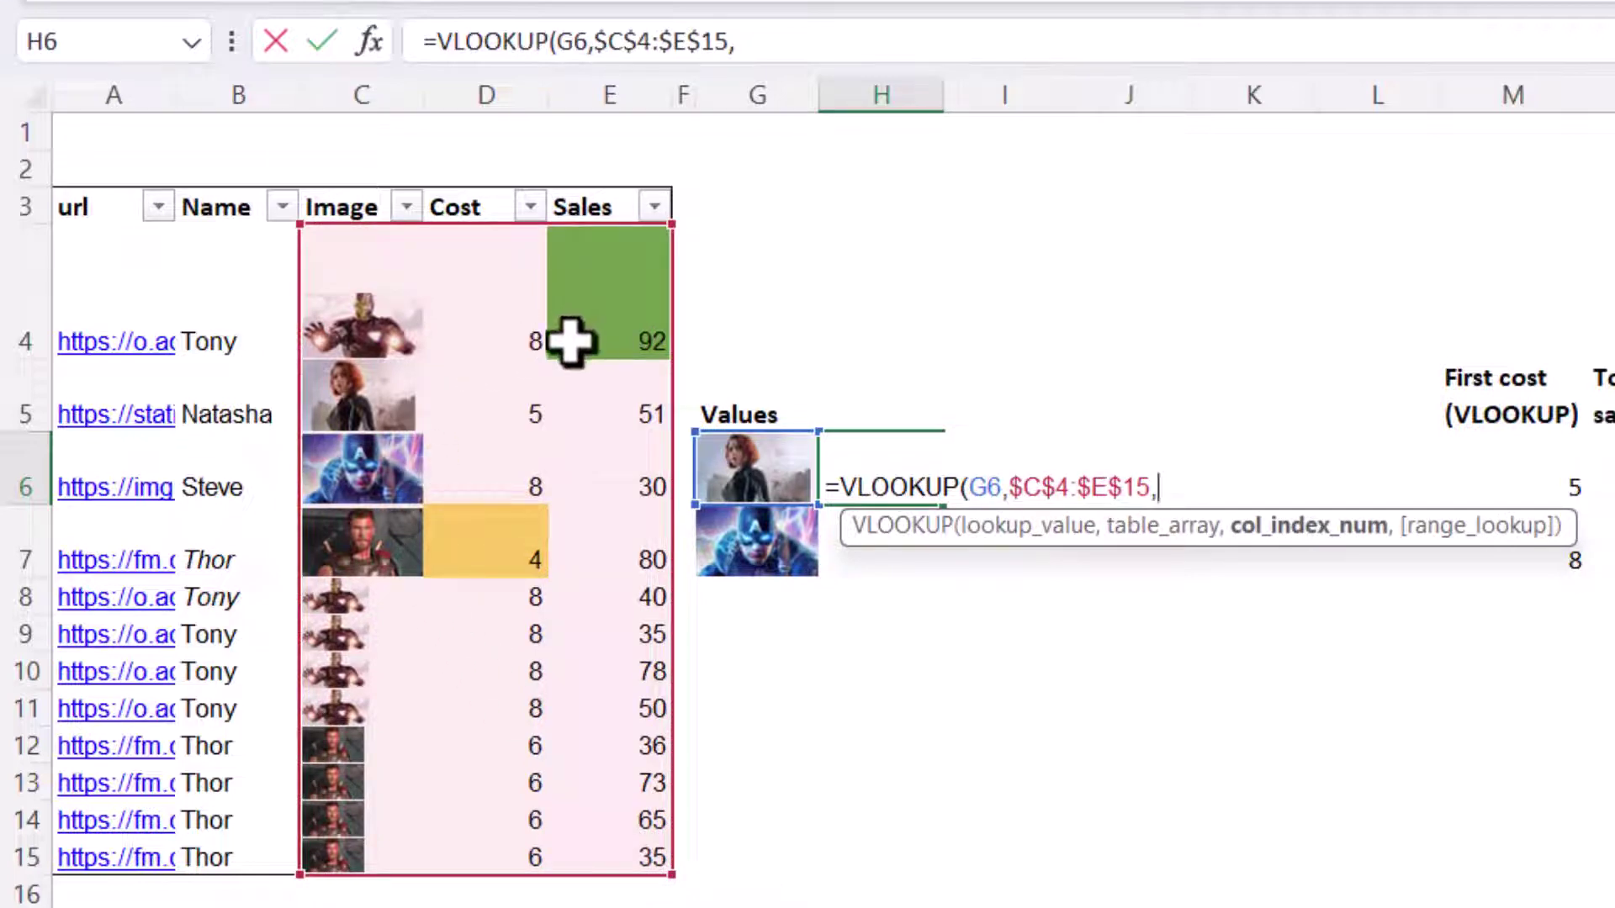
pyautogui.write('3,')
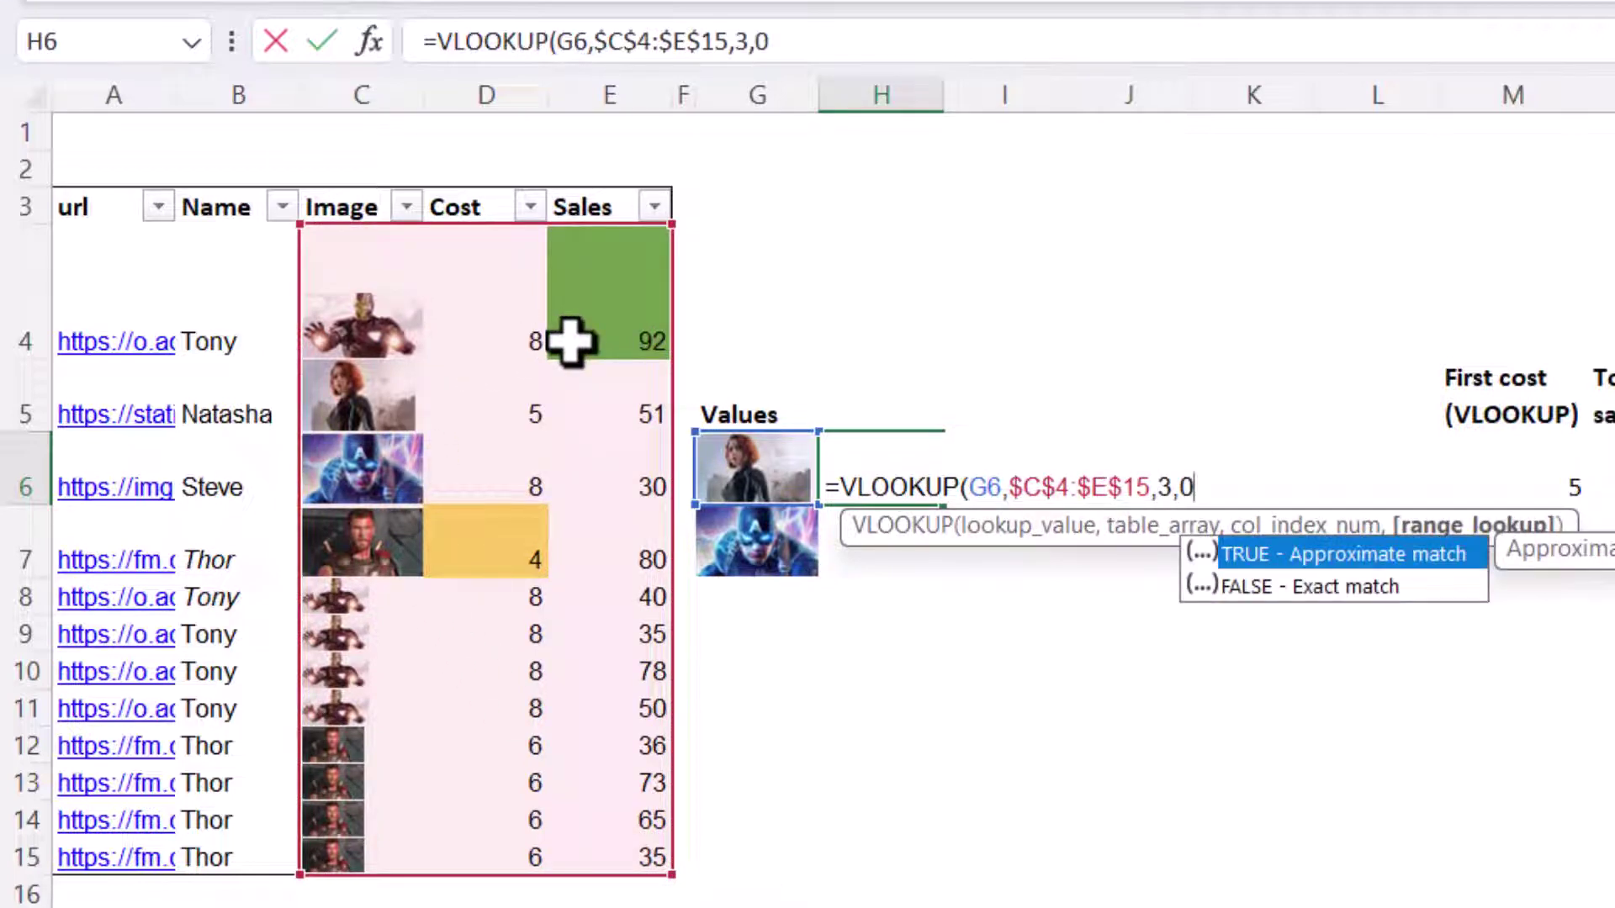
pyautogui.write('0')
pyautogui.press('Return')
pyautogui.press('Up')
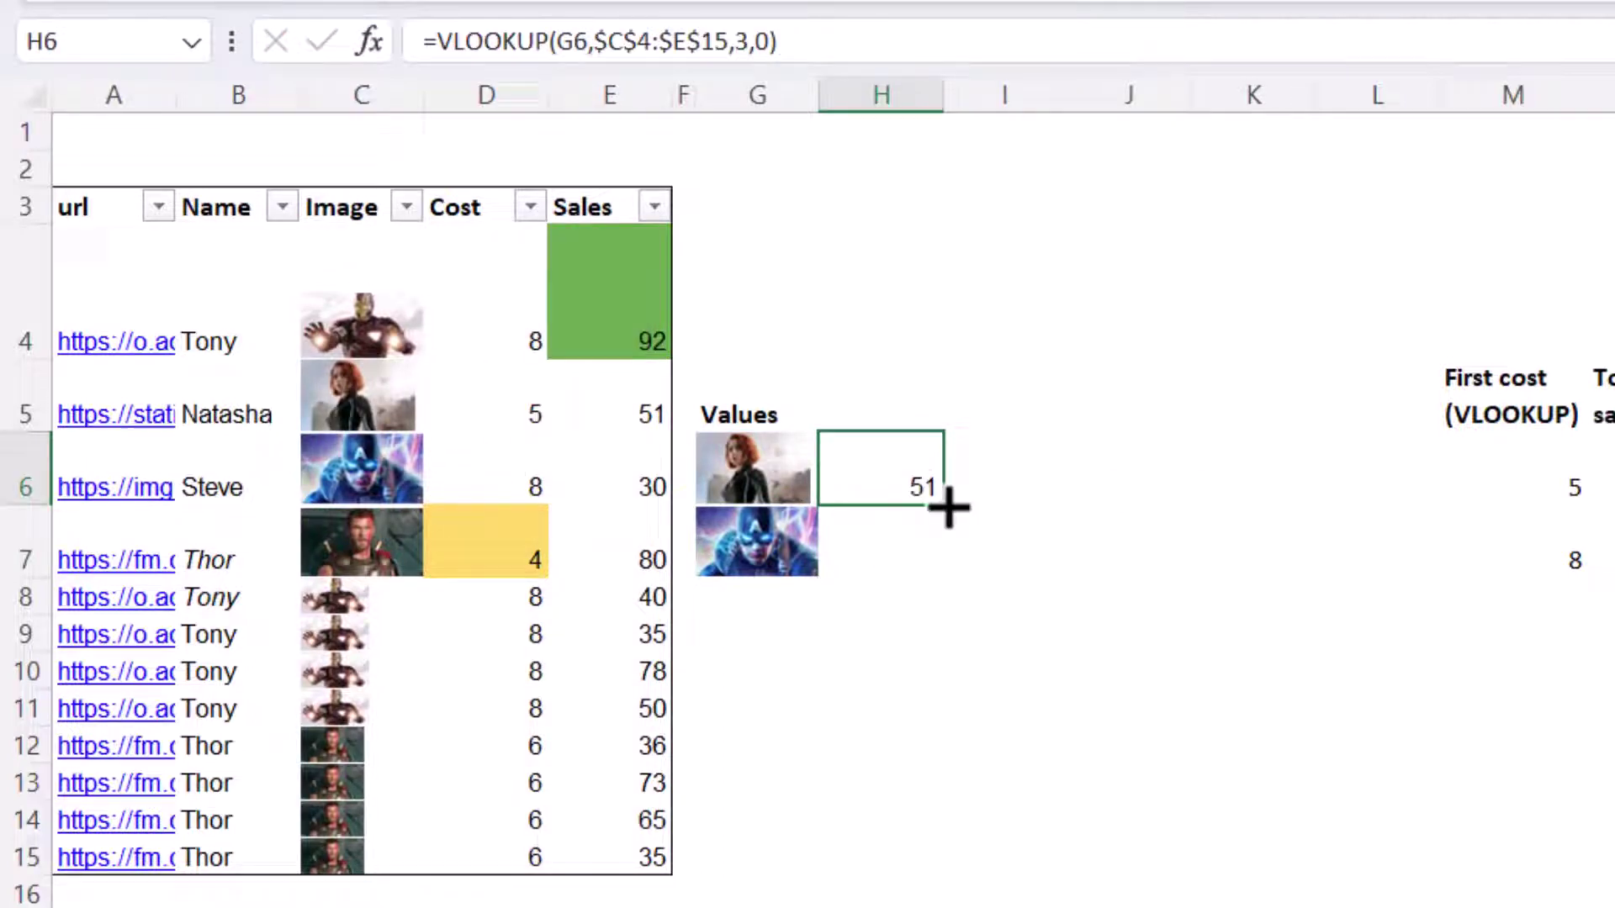
pyautogui.moveTo(952, 516); pyautogui.dragTo(944, 562)
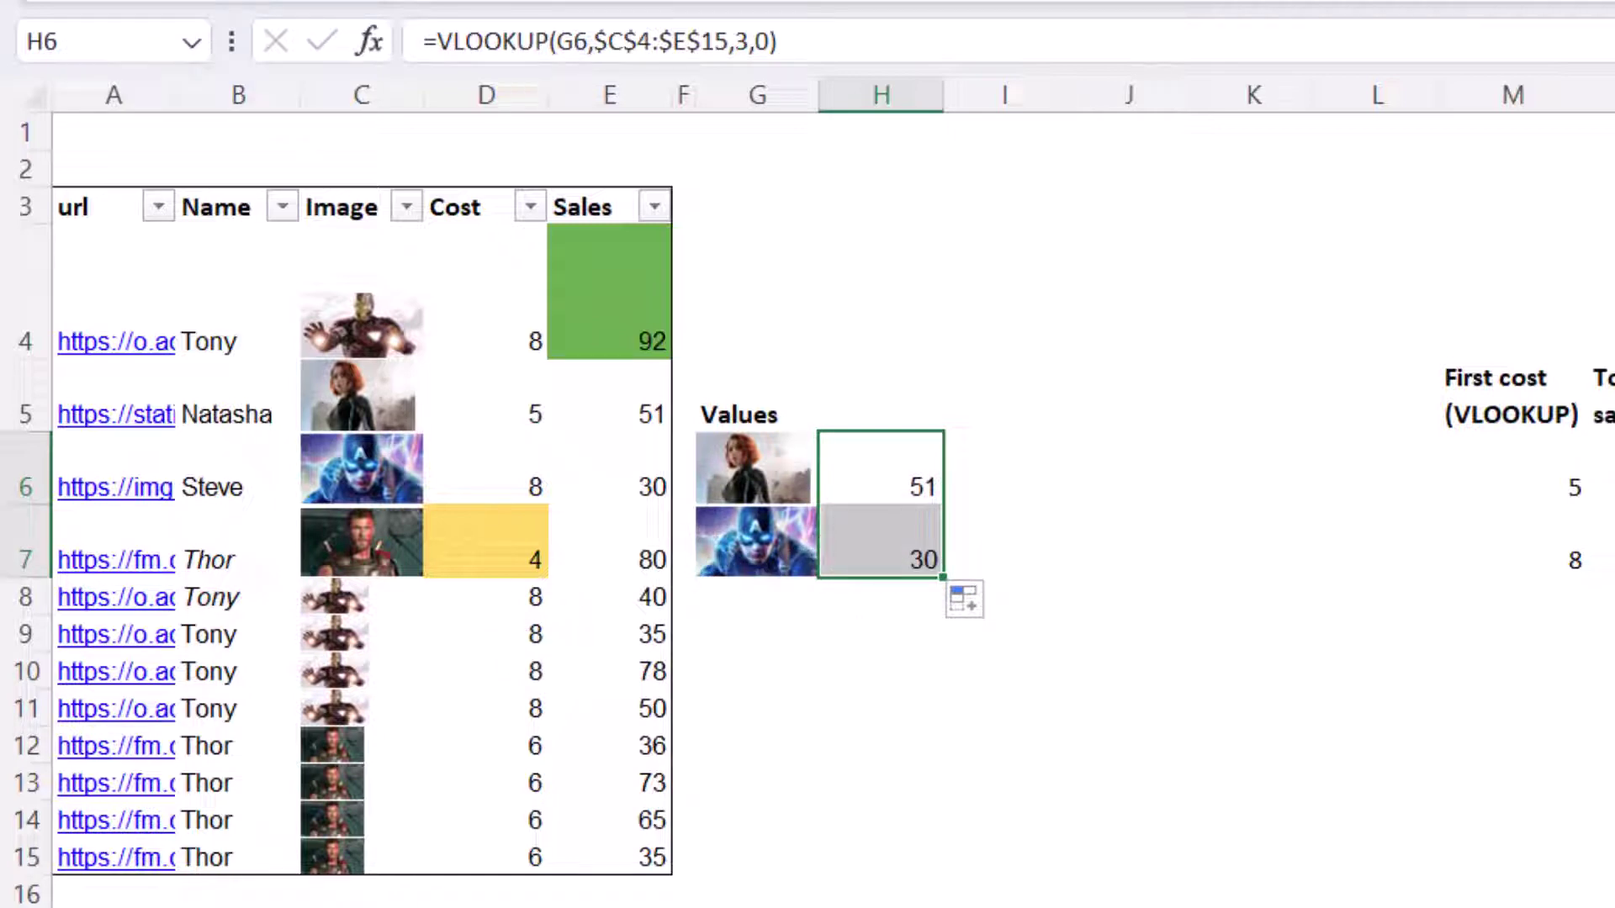
pyautogui.click(370, 666)
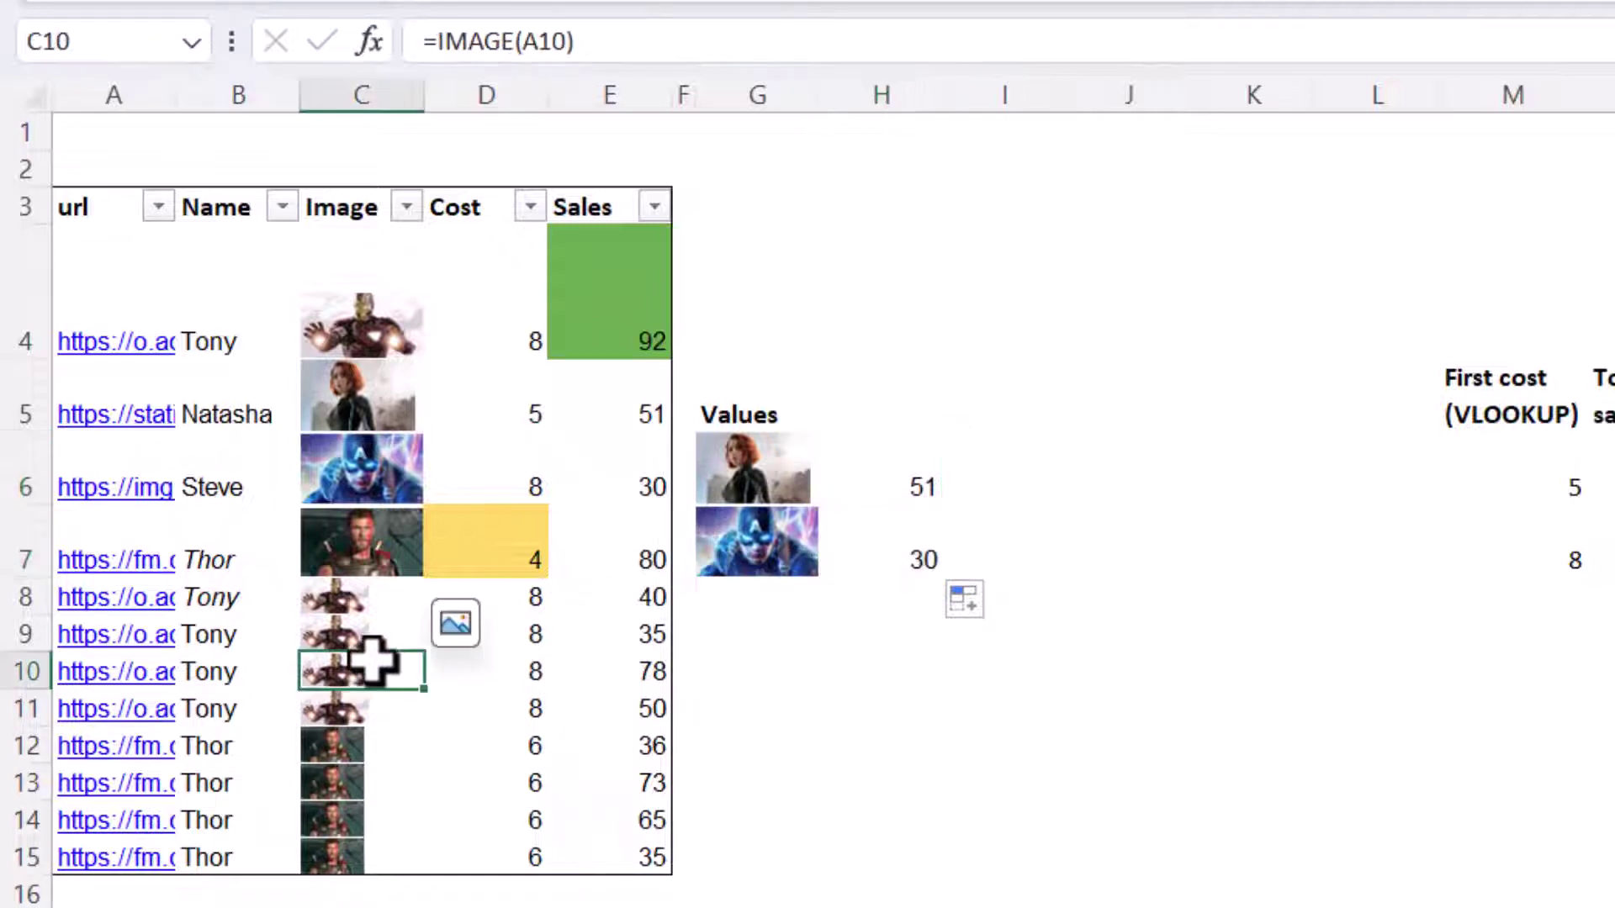
# - Copy Tony's picture from C10 and paste it as a value into G8
pyautogui.hotkey('ctrl', 'c')
pyautogui.click(739, 604)
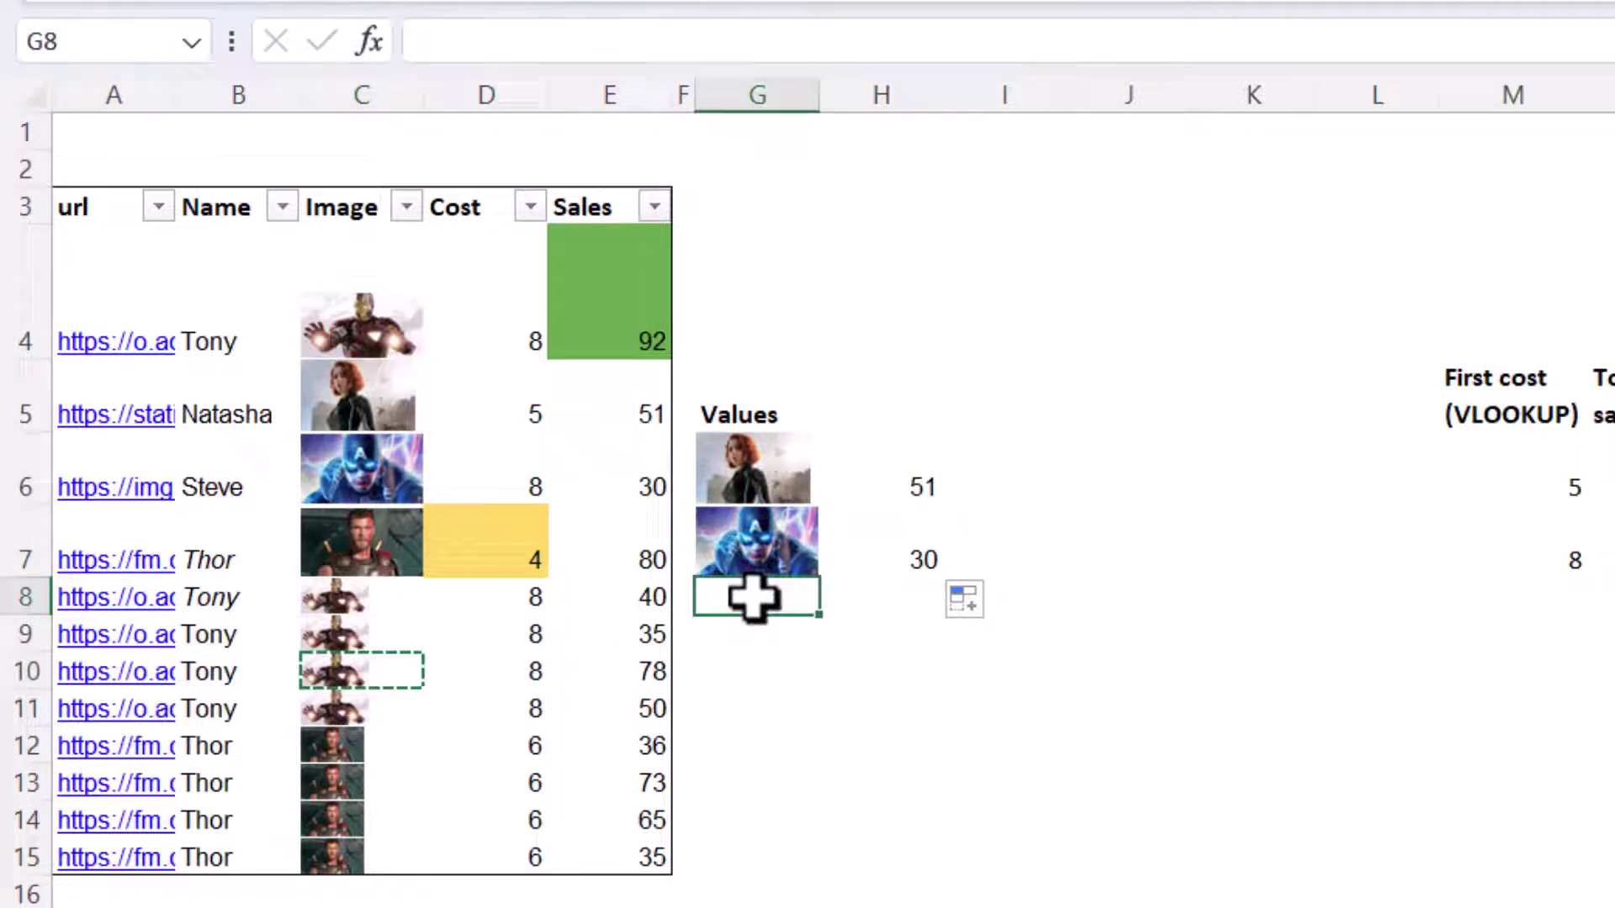
pyautogui.rightClick(752, 599)
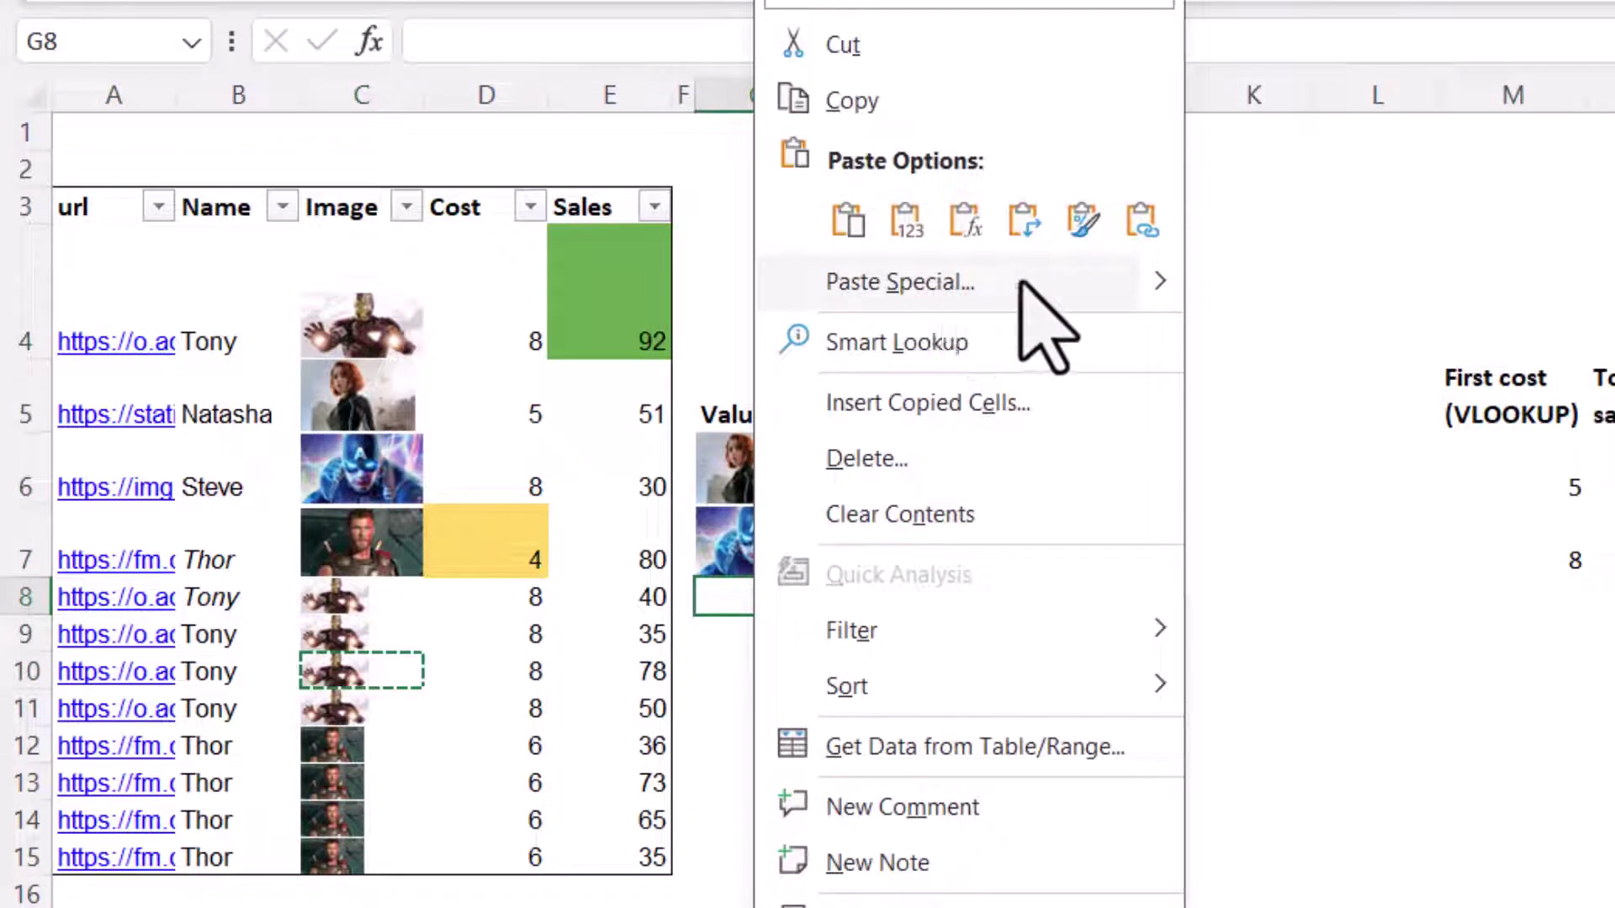
pyautogui.click(906, 220)
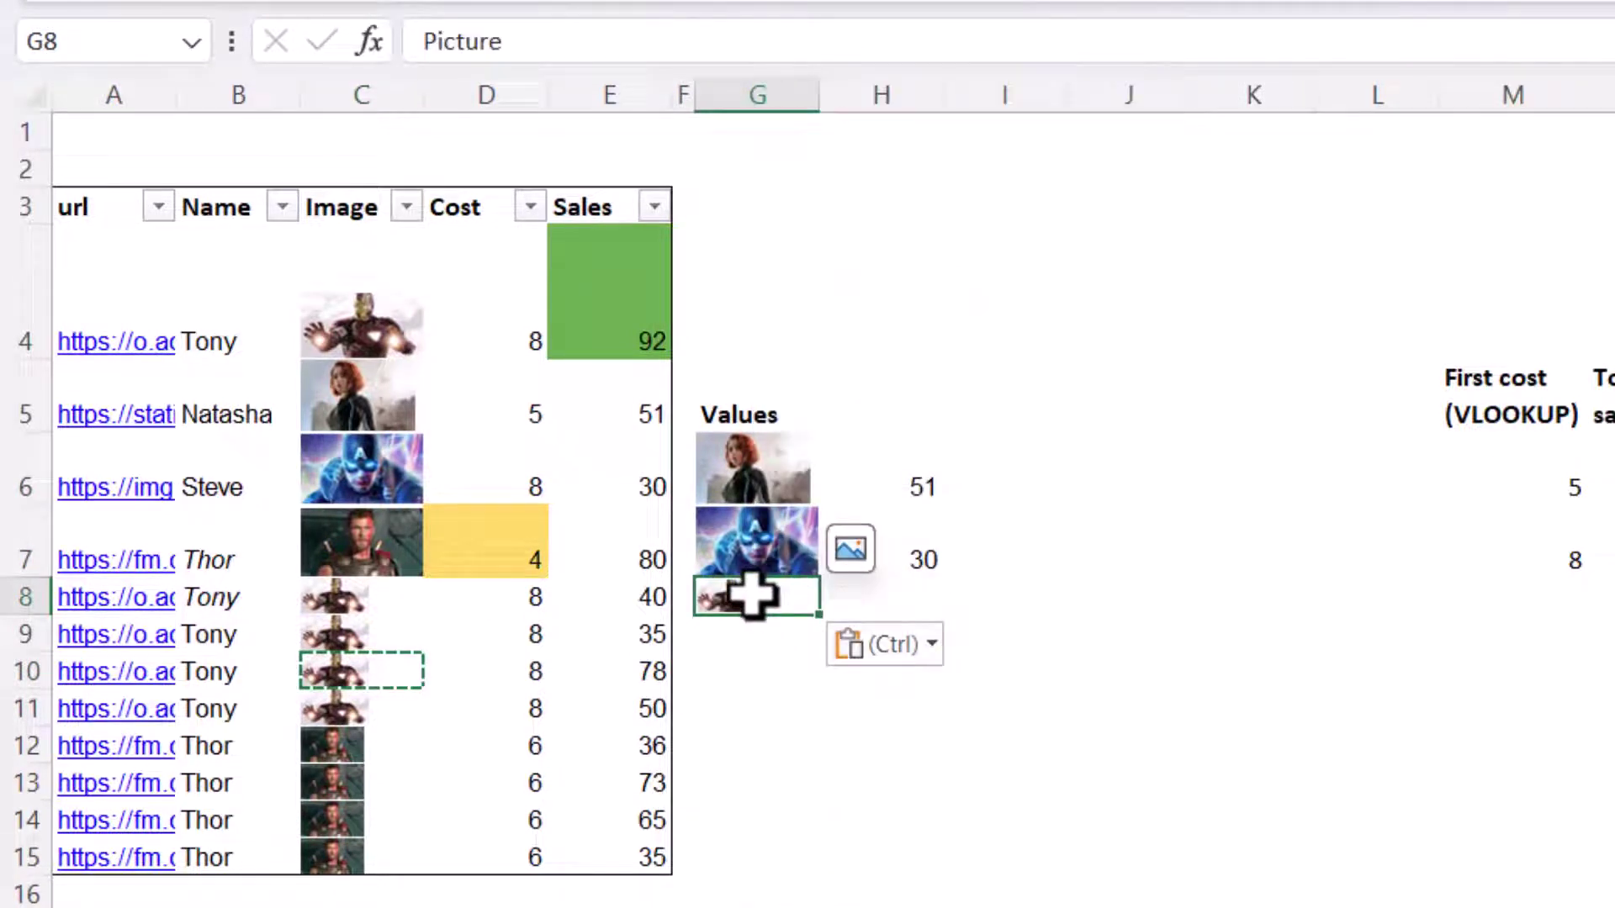
pyautogui.click(947, 587)
# - Extend the H7 sales lookup down to H8, returning 92 for Tony
pyautogui.click(919, 558)
pyautogui.moveTo(943, 578); pyautogui.dragTo(944, 620)
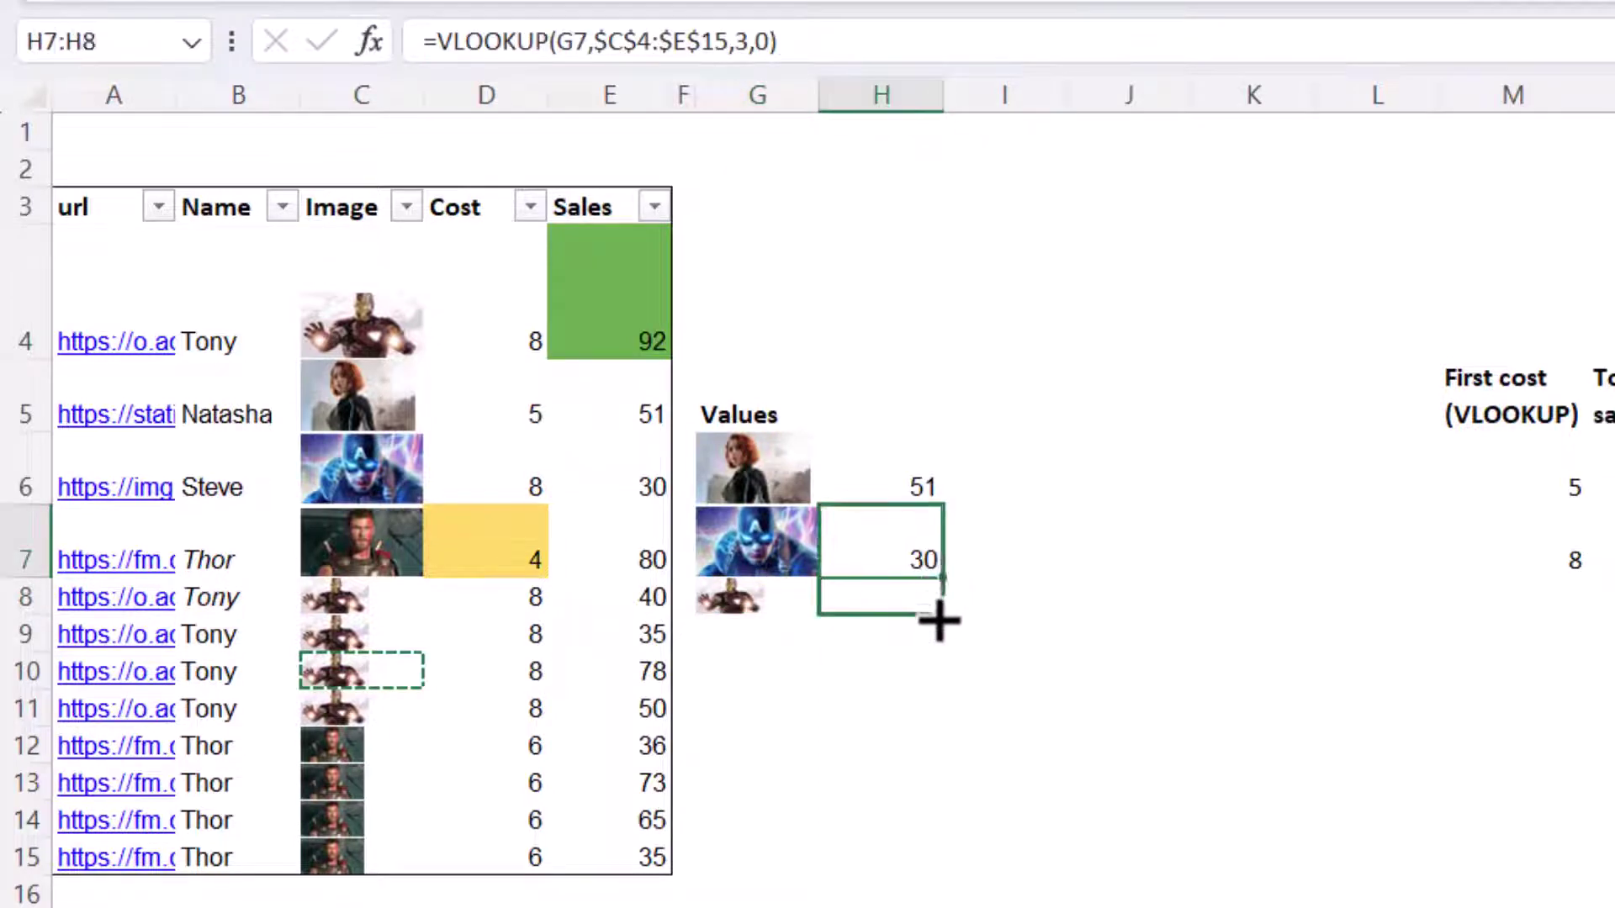
pyautogui.click(901, 591)
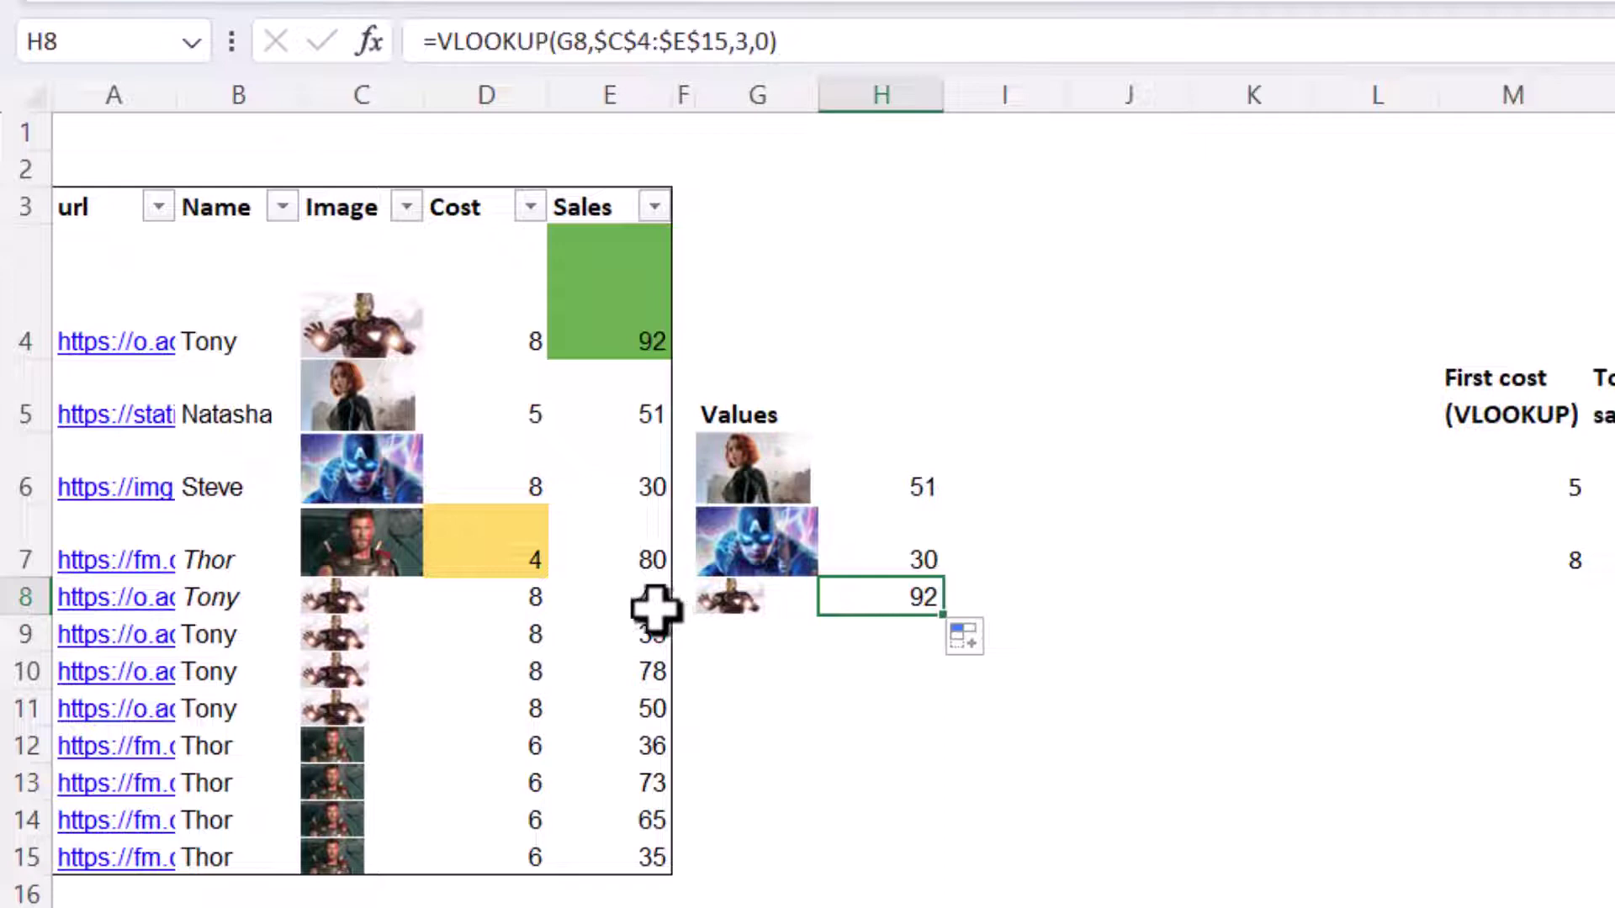
pyautogui.click(594, 332)
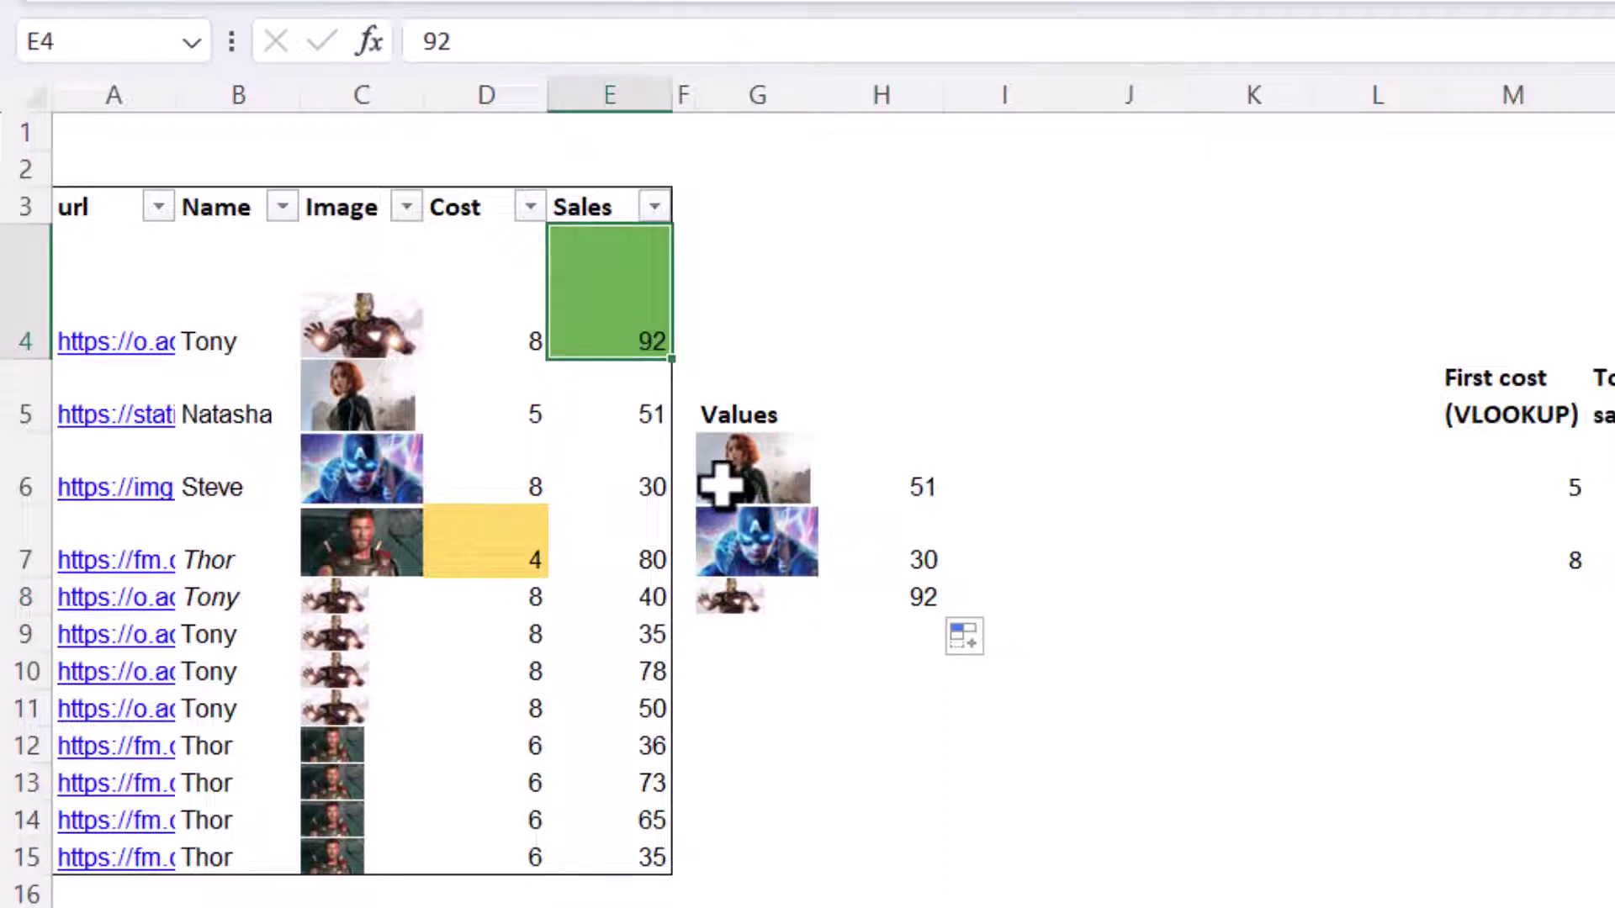
pyautogui.click(866, 559)
pyautogui.click(894, 405)
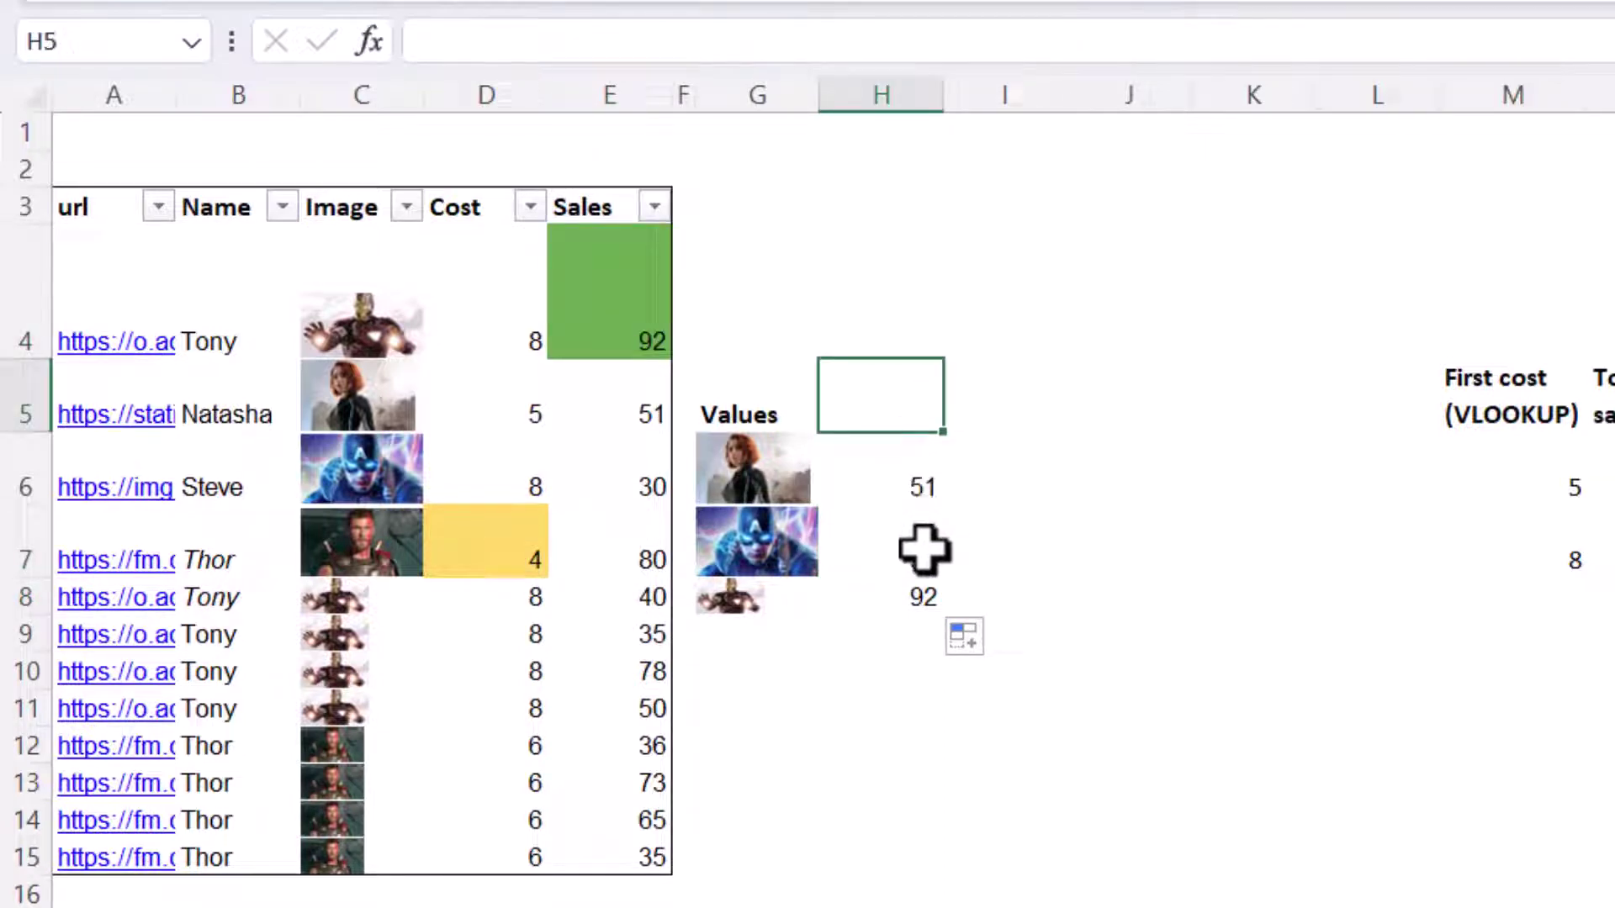
# - Enter =XLOOKUP(G6,$C$4:$C$15,$B$4:$B$15) in I6 to return the picture's name
pyautogui.press('Down')
pyautogui.press('Right')
pyautogui.write('=')
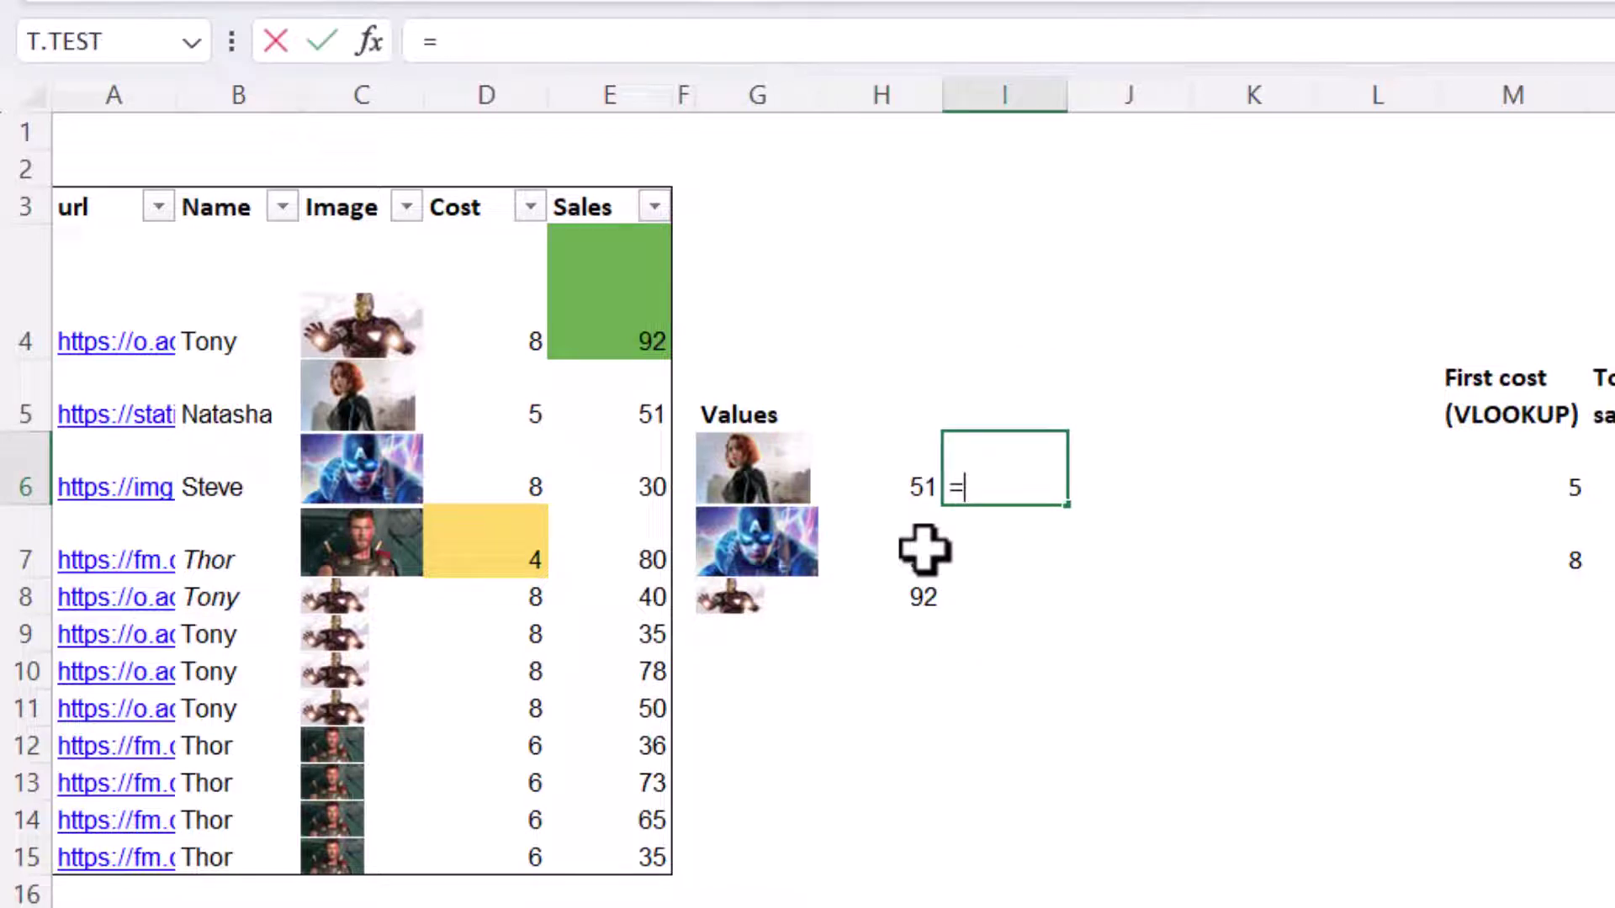
pyautogui.write('xl')
pyautogui.press('Tab')
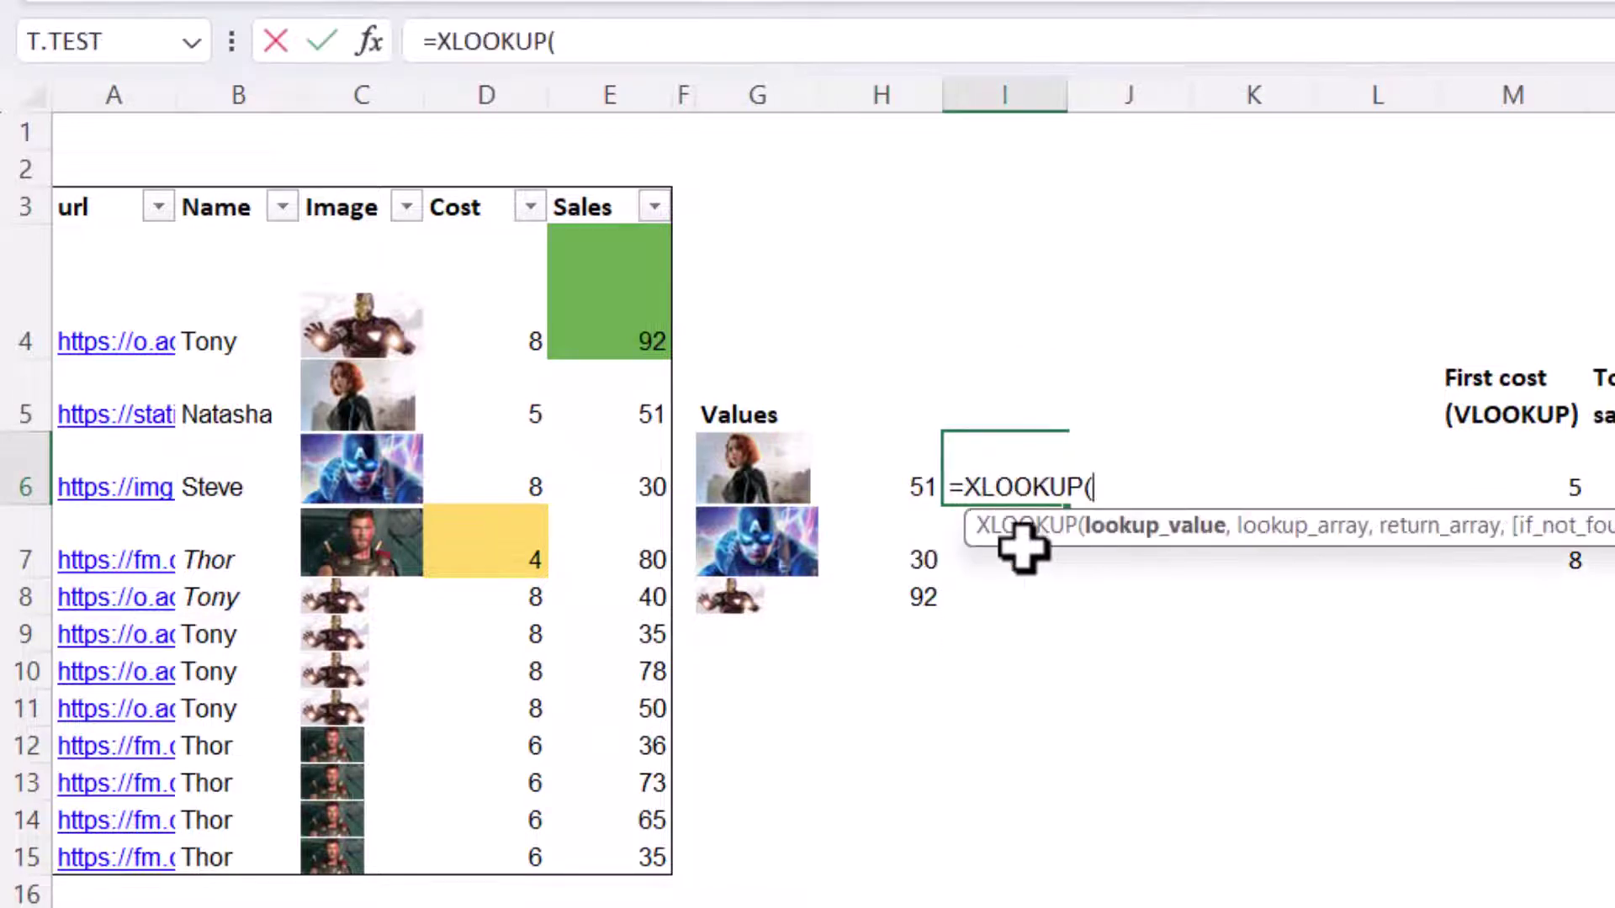
pyautogui.click(769, 479)
pyautogui.write(',')
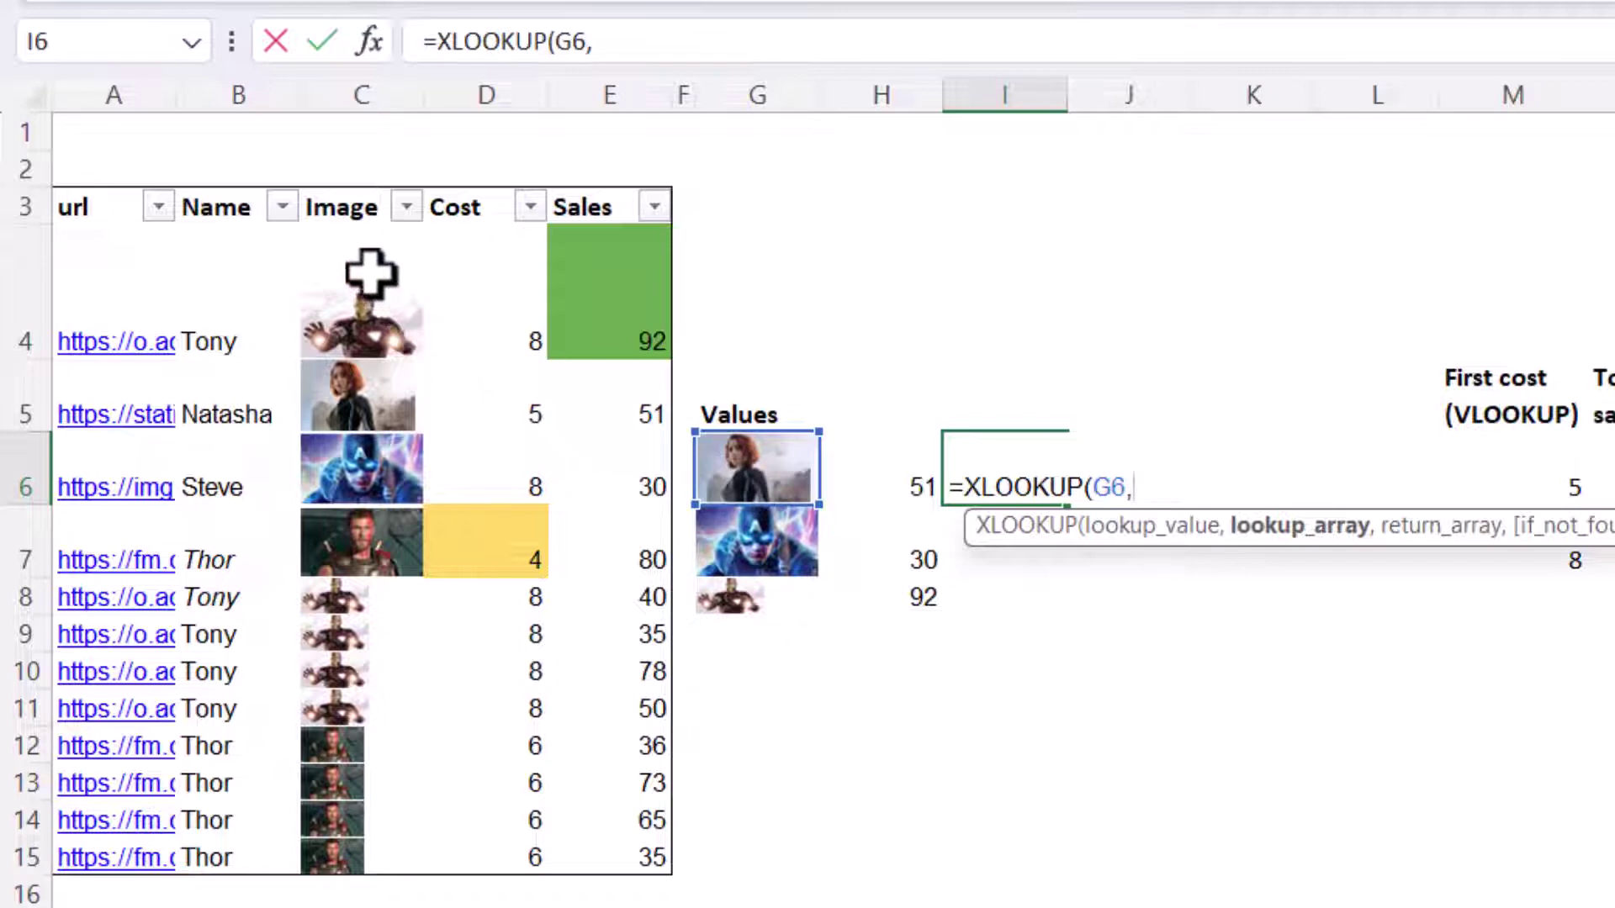
pyautogui.moveTo(357, 254); pyautogui.dragTo(340, 856)
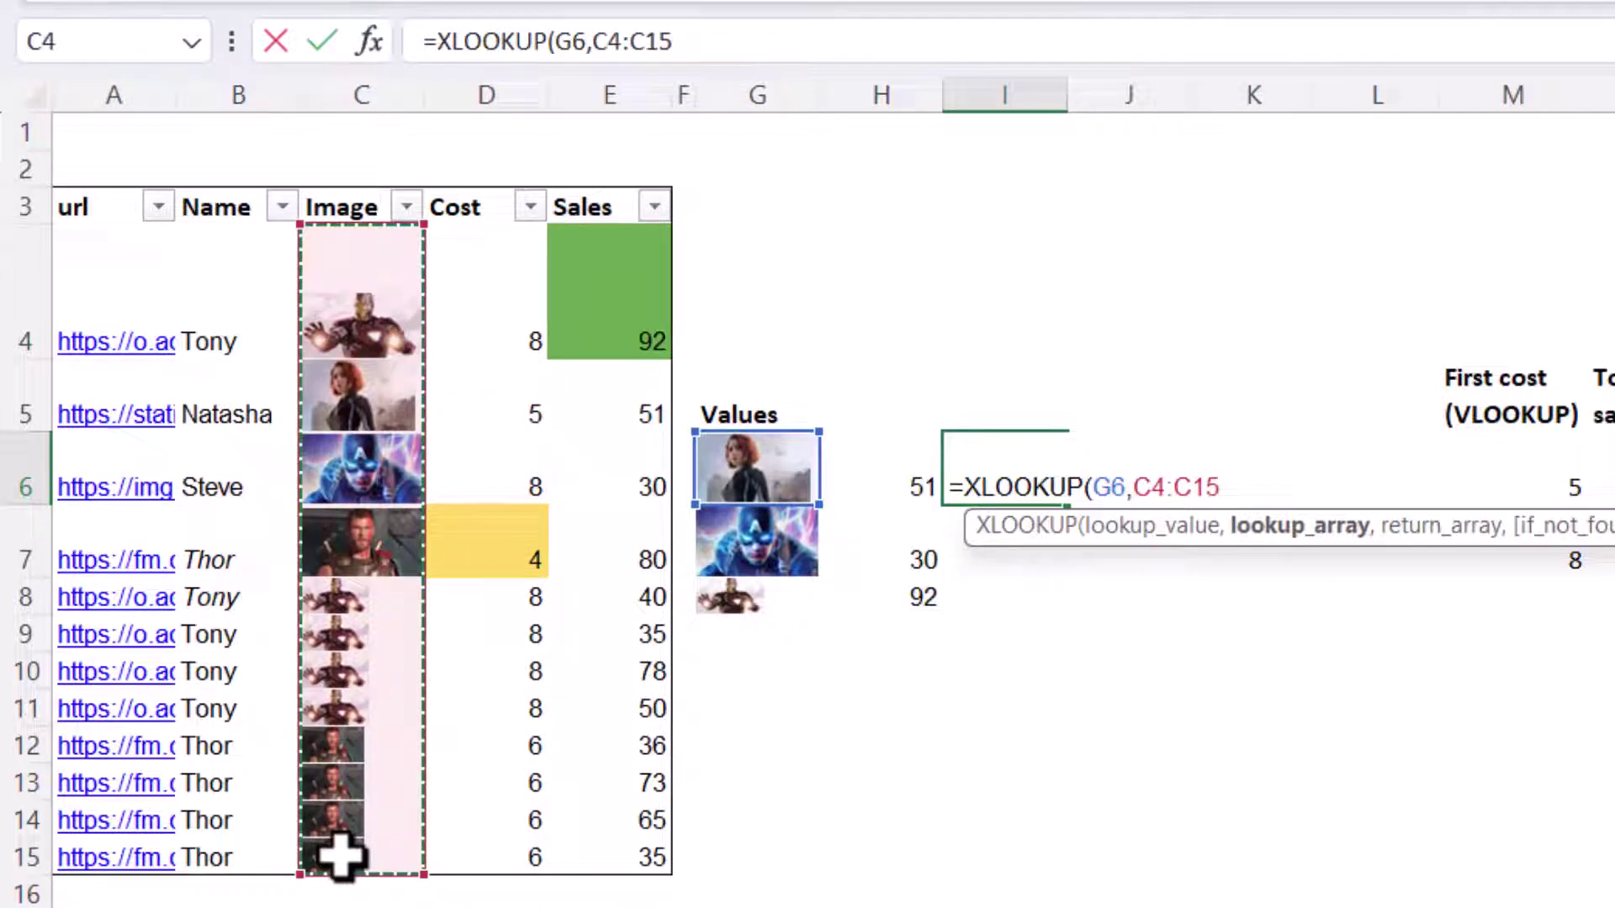
pyautogui.press('F4')
pyautogui.write(',')
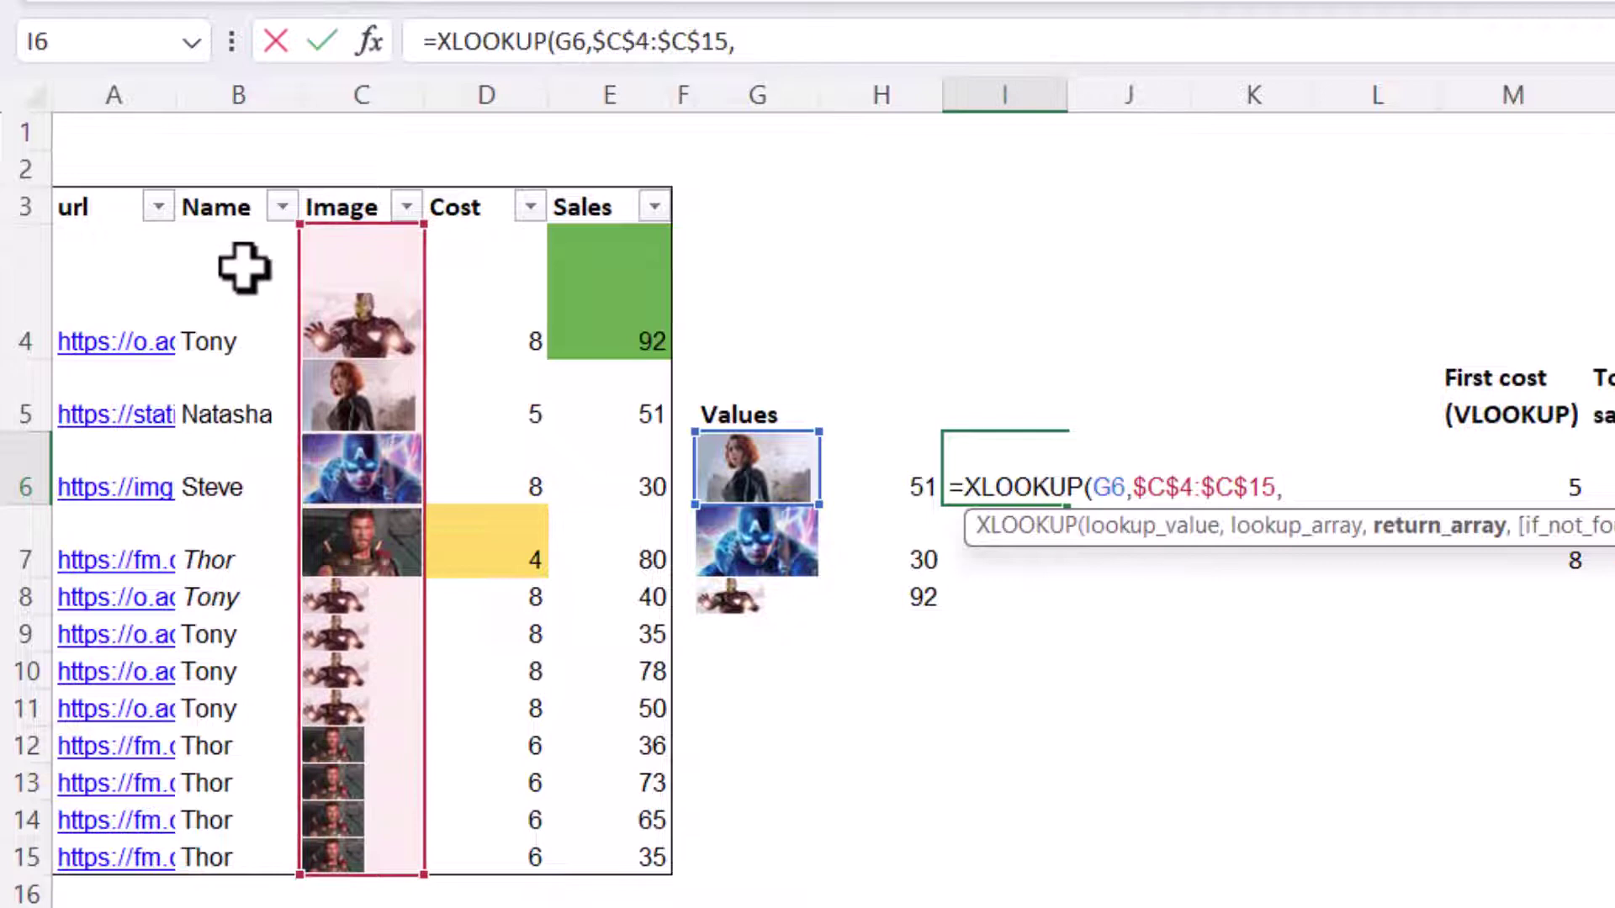
pyautogui.moveTo(237, 263); pyautogui.dragTo(229, 864)
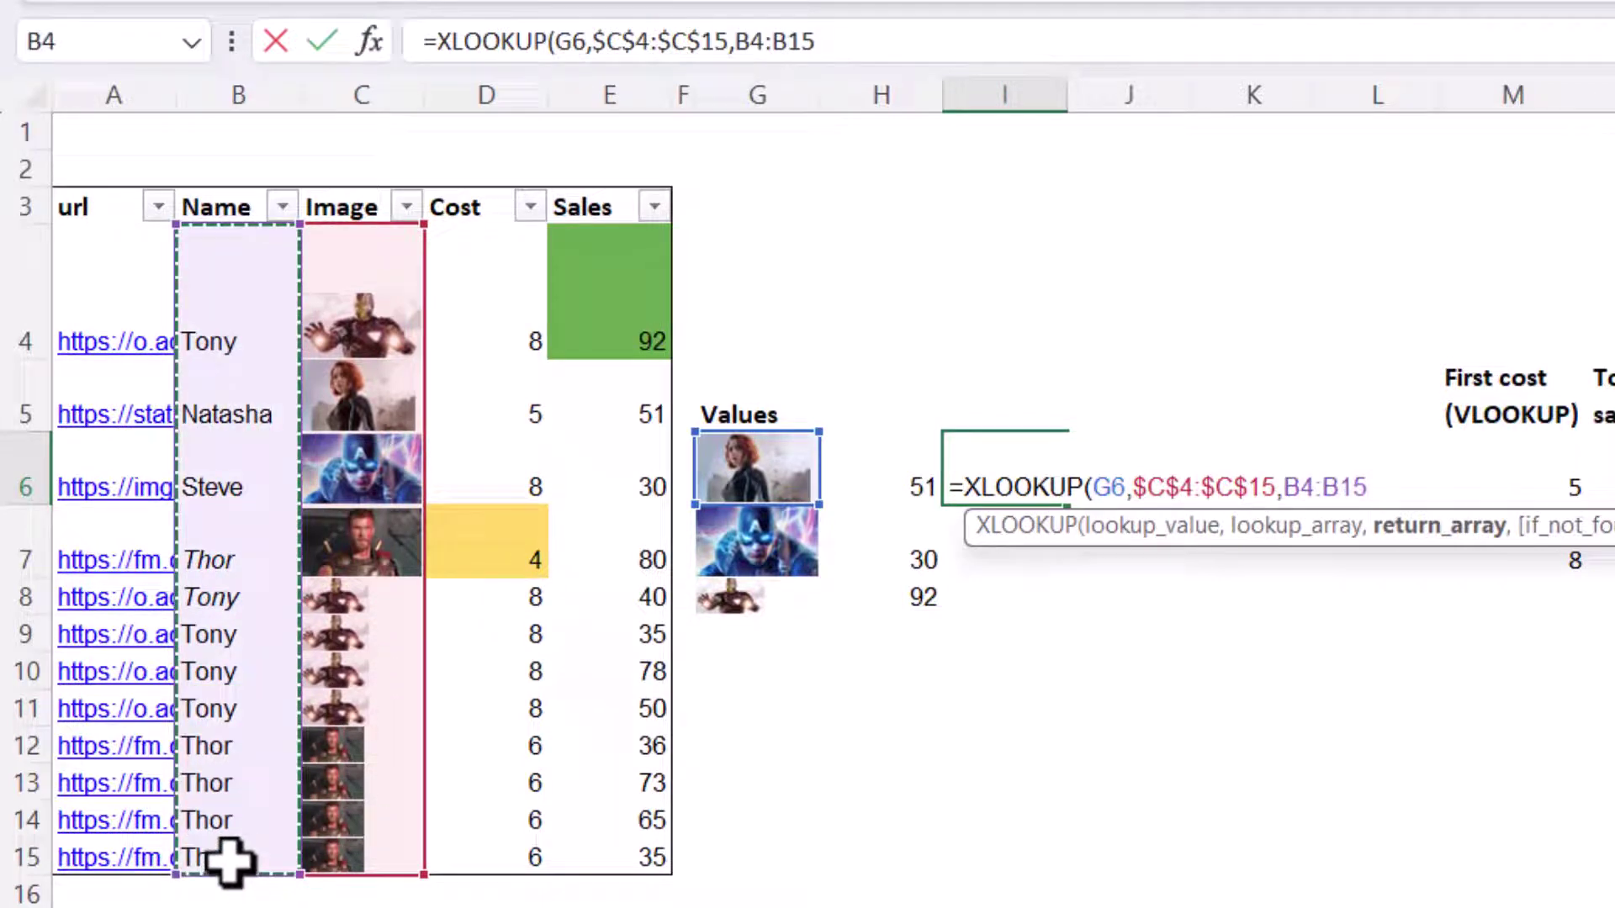
pyautogui.press('F4')
pyautogui.press('Return')
# - Fill the name lookup down to I8, showing Natasha, Steve and Tony
pyautogui.press('Up')
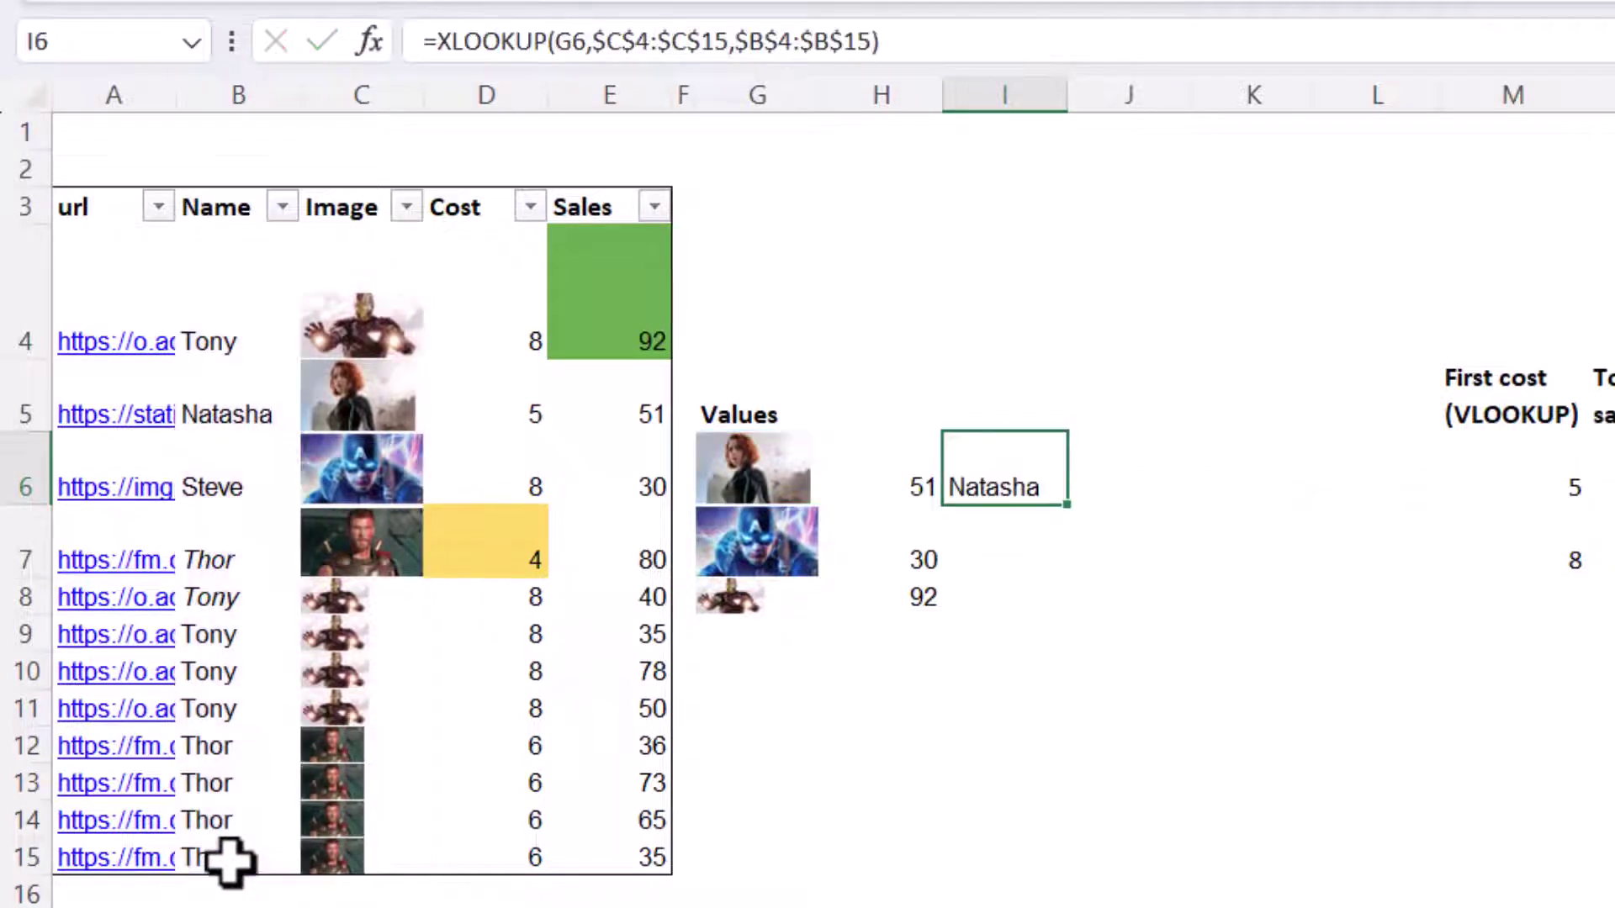
pyautogui.moveTo(1070, 509); pyautogui.dragTo(1056, 588)
pyautogui.click(994, 589)
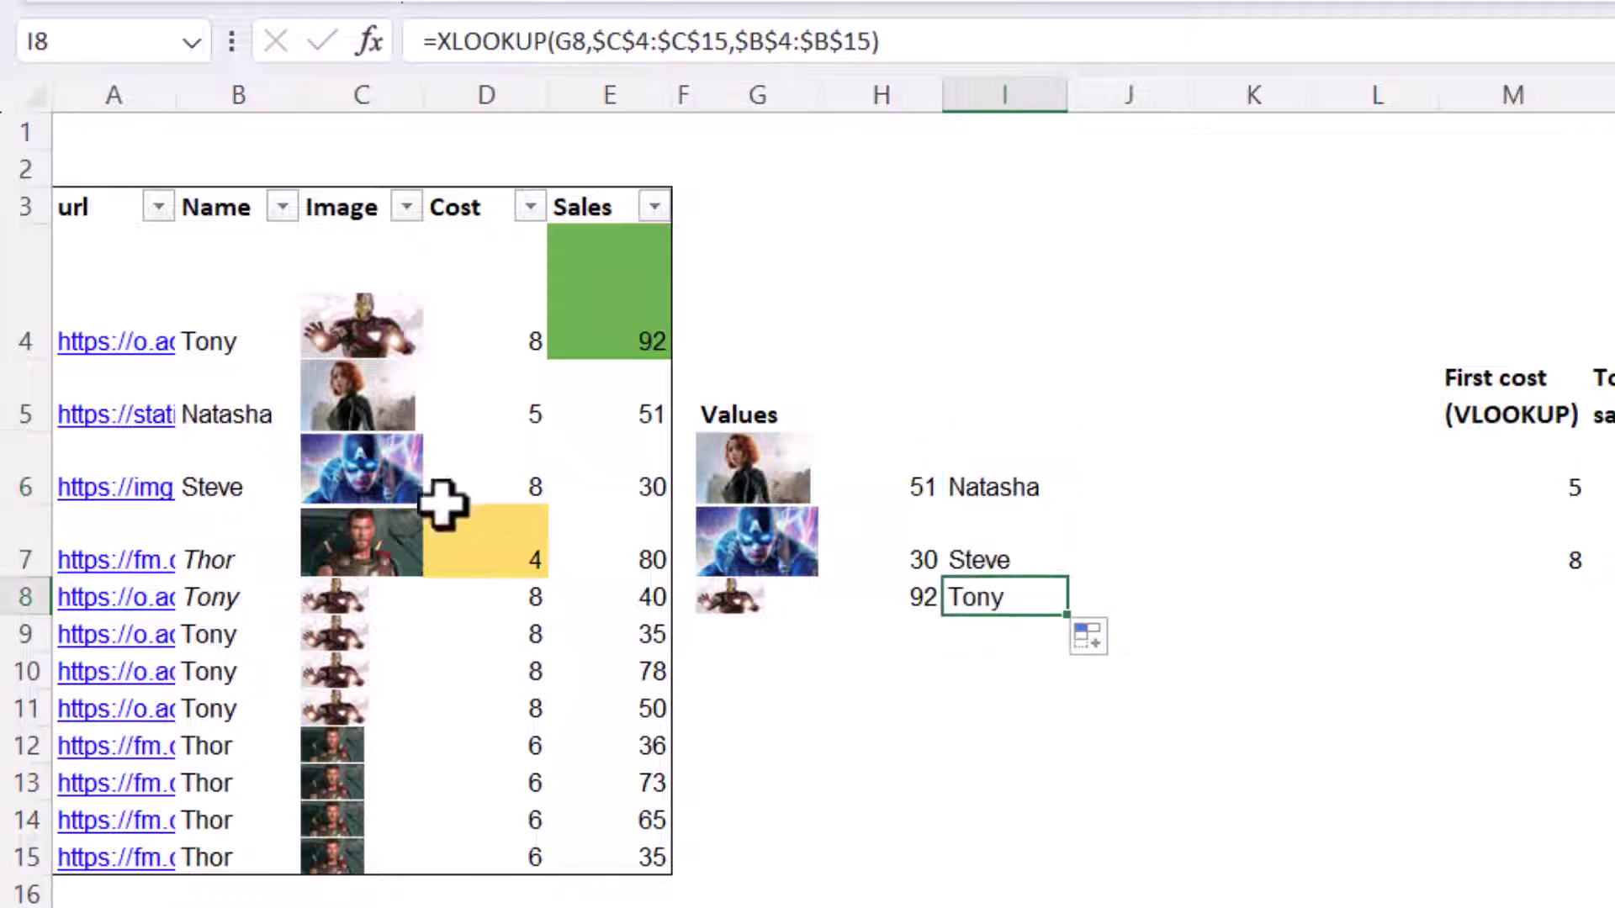
pyautogui.moveTo(368, 293); pyautogui.dragTo(368, 858)
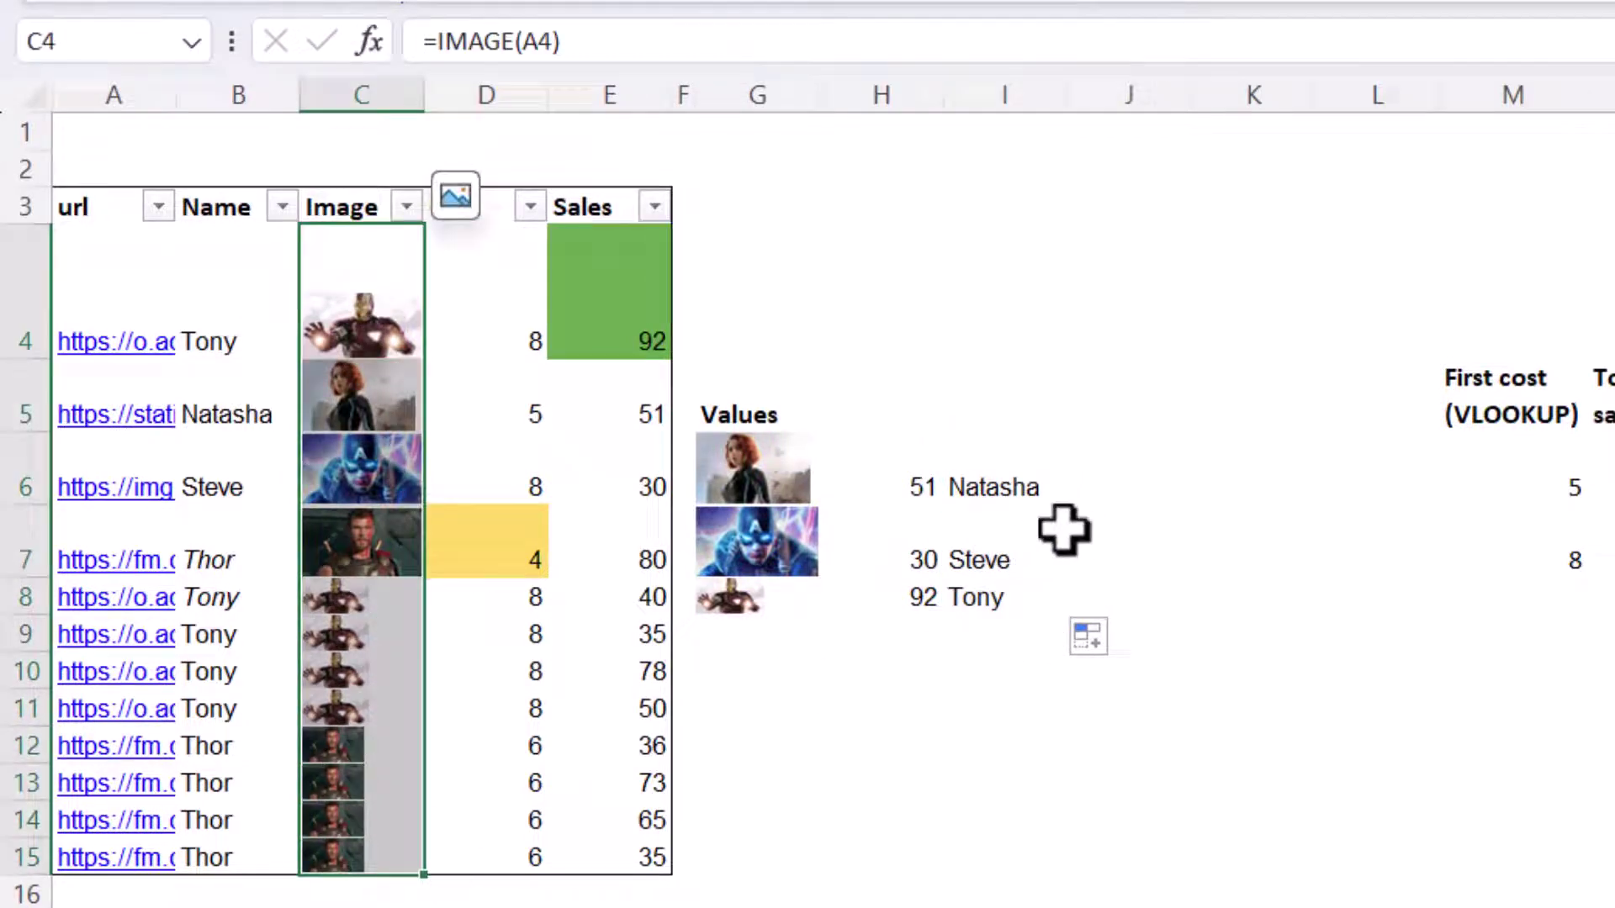
# - Insert a blank column at H and head it 'Total cost' in H5
pyautogui.click(885, 94)
pyautogui.rightClick(892, 98)
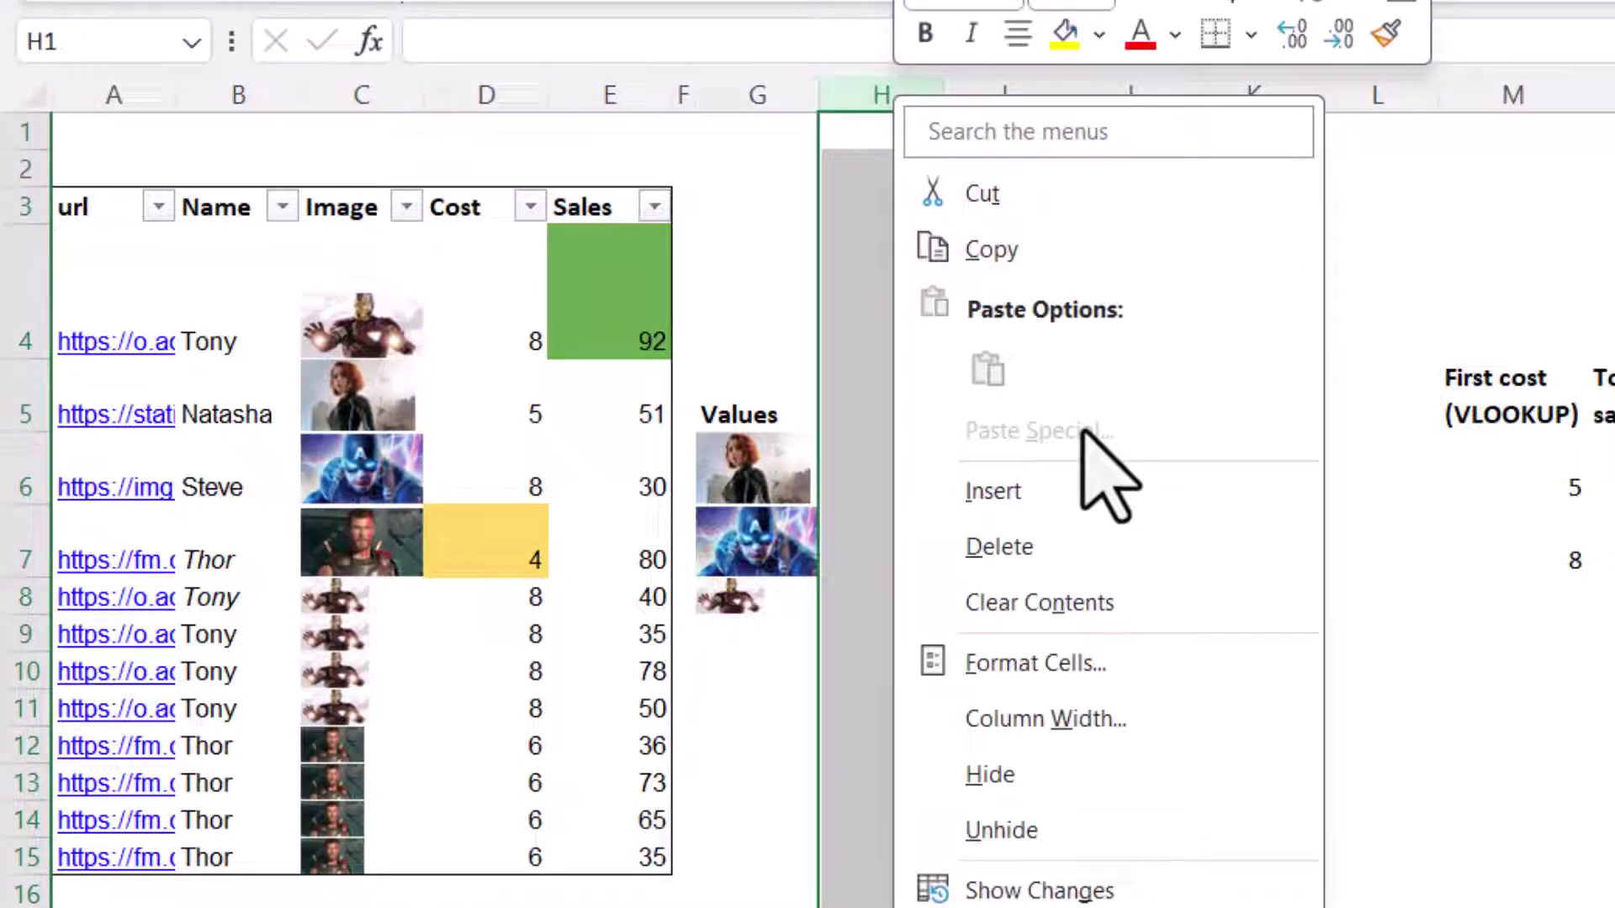
pyautogui.click(1068, 491)
pyautogui.click(908, 423)
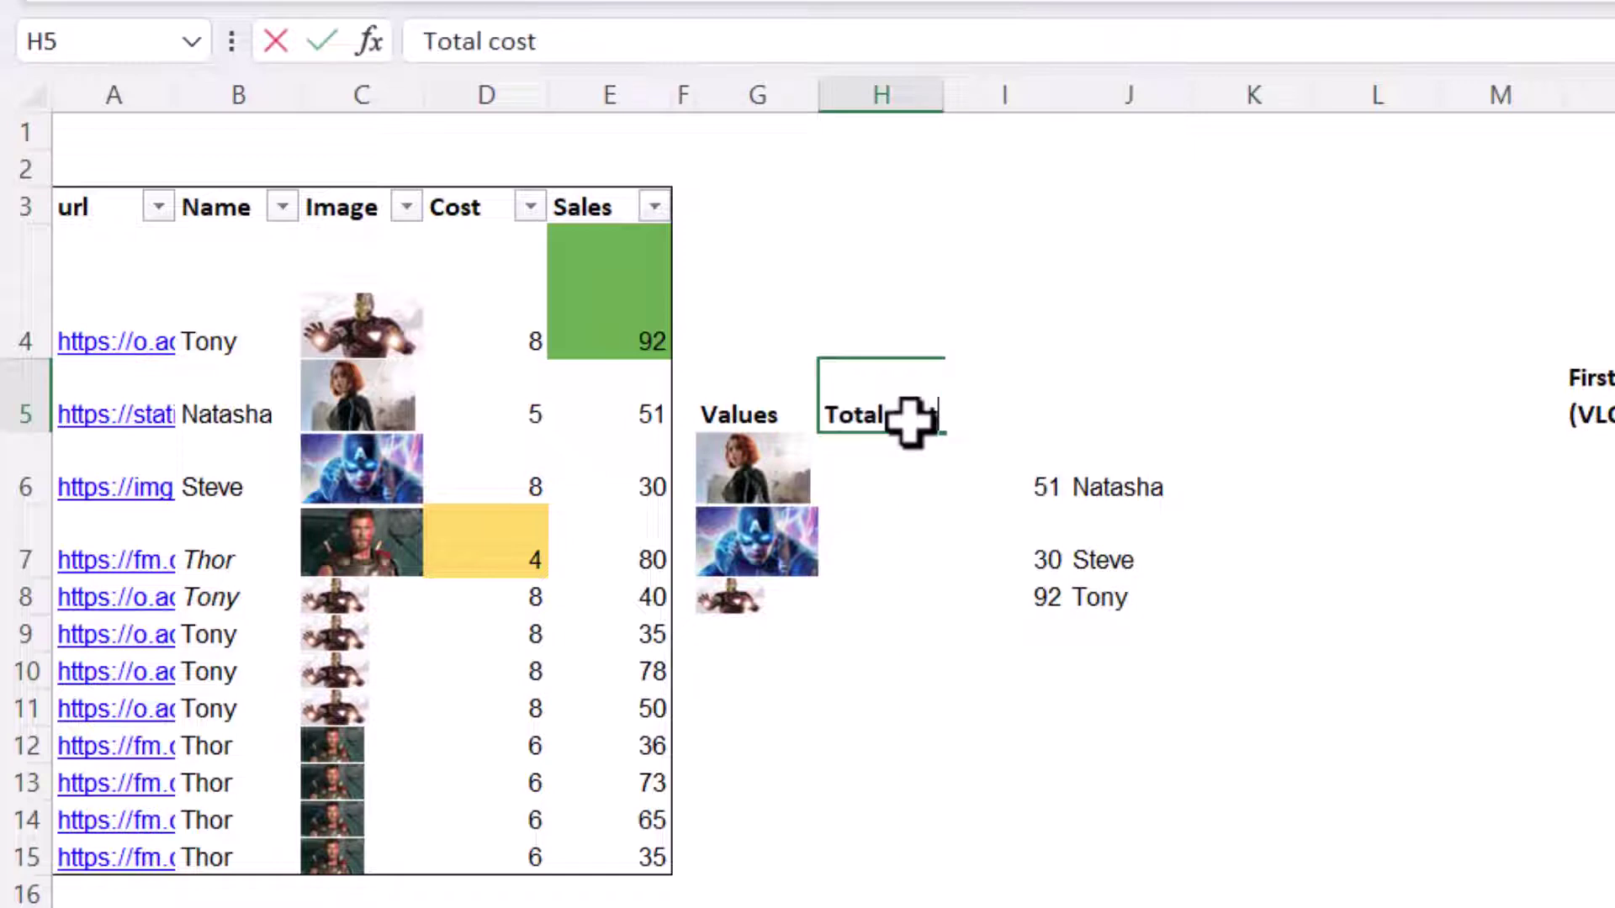
pyautogui.press('Return')
# - Enter =SUMIFS($E$4:$E$15,$C$4:$C$15,G6) in H6 to total sales for the picture
pyautogui.write('=s')
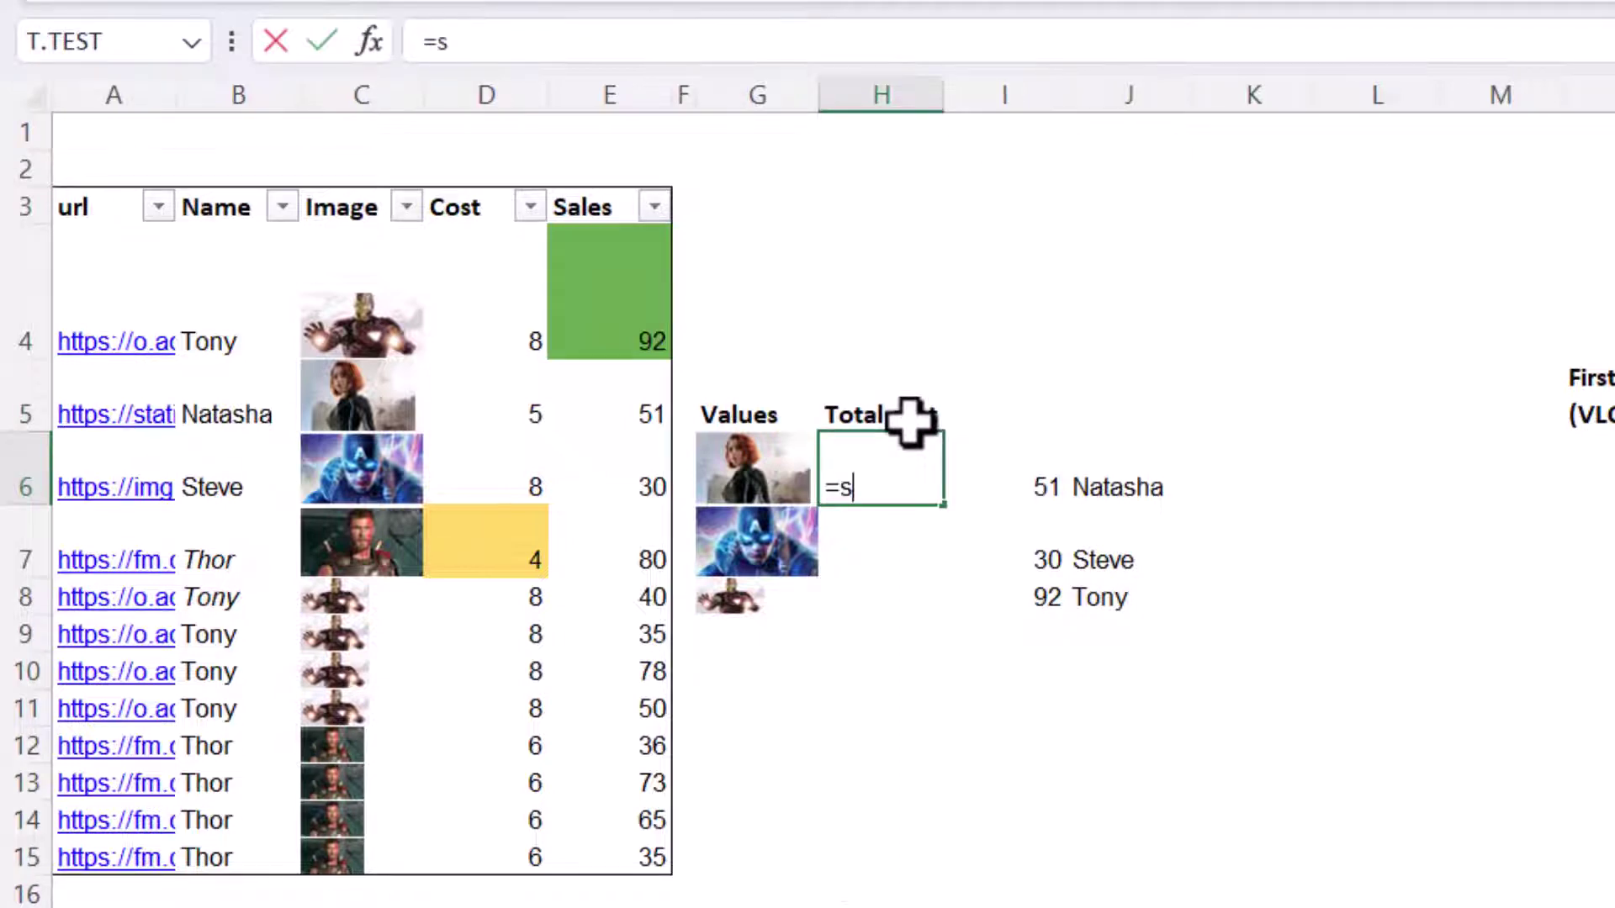
pyautogui.write('umifs')
pyautogui.press('Tab')
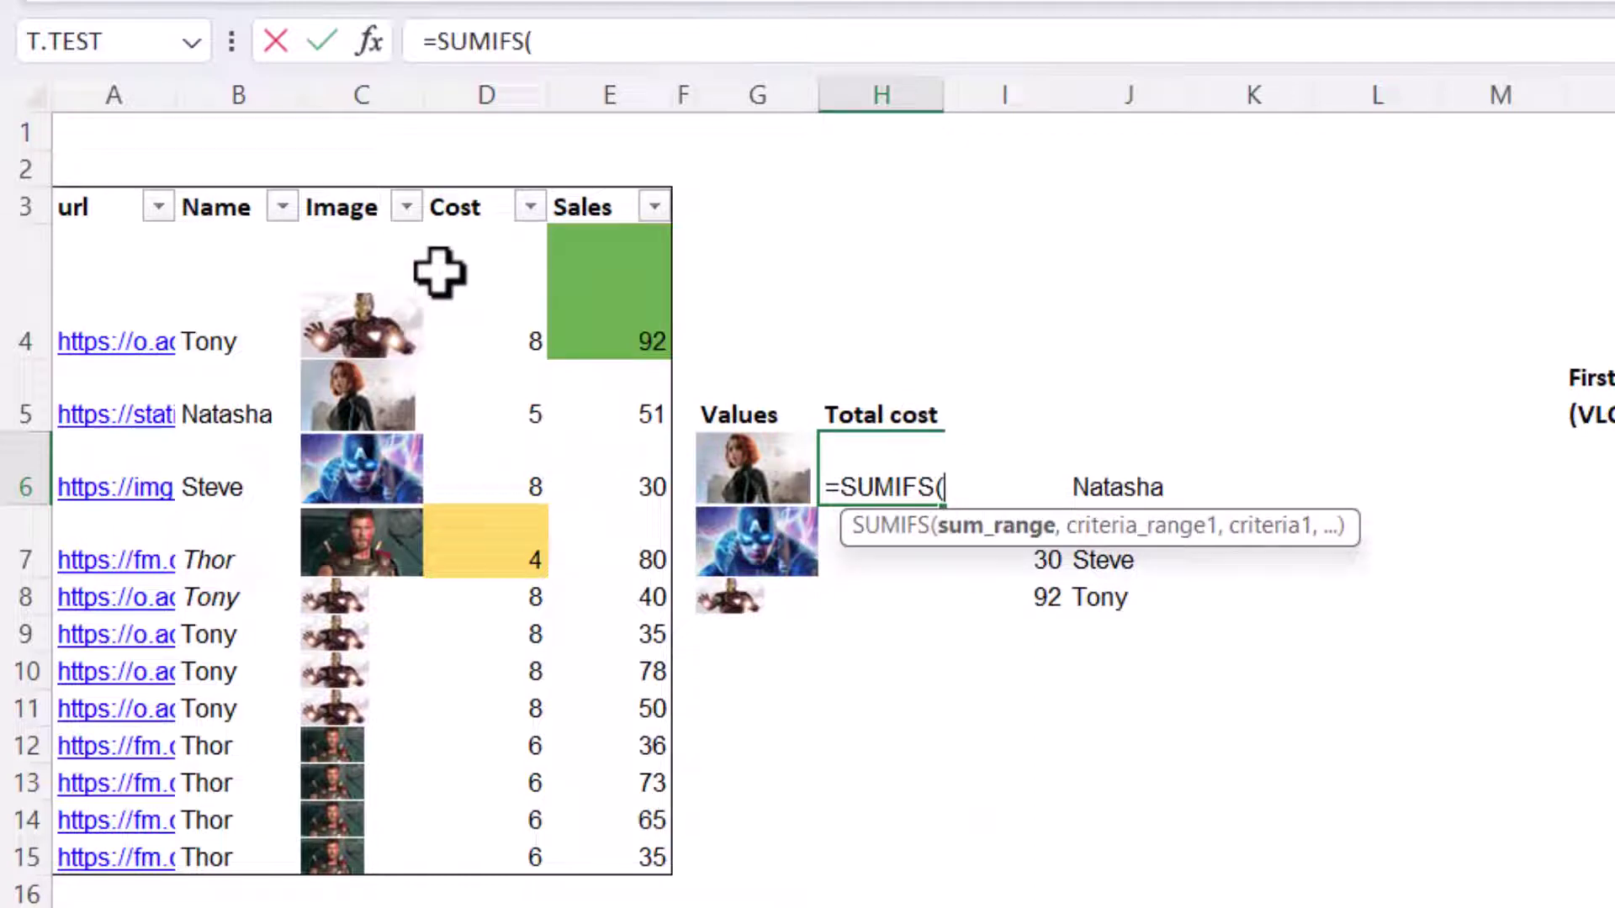
pyautogui.moveTo(634, 355); pyautogui.dragTo(648, 845)
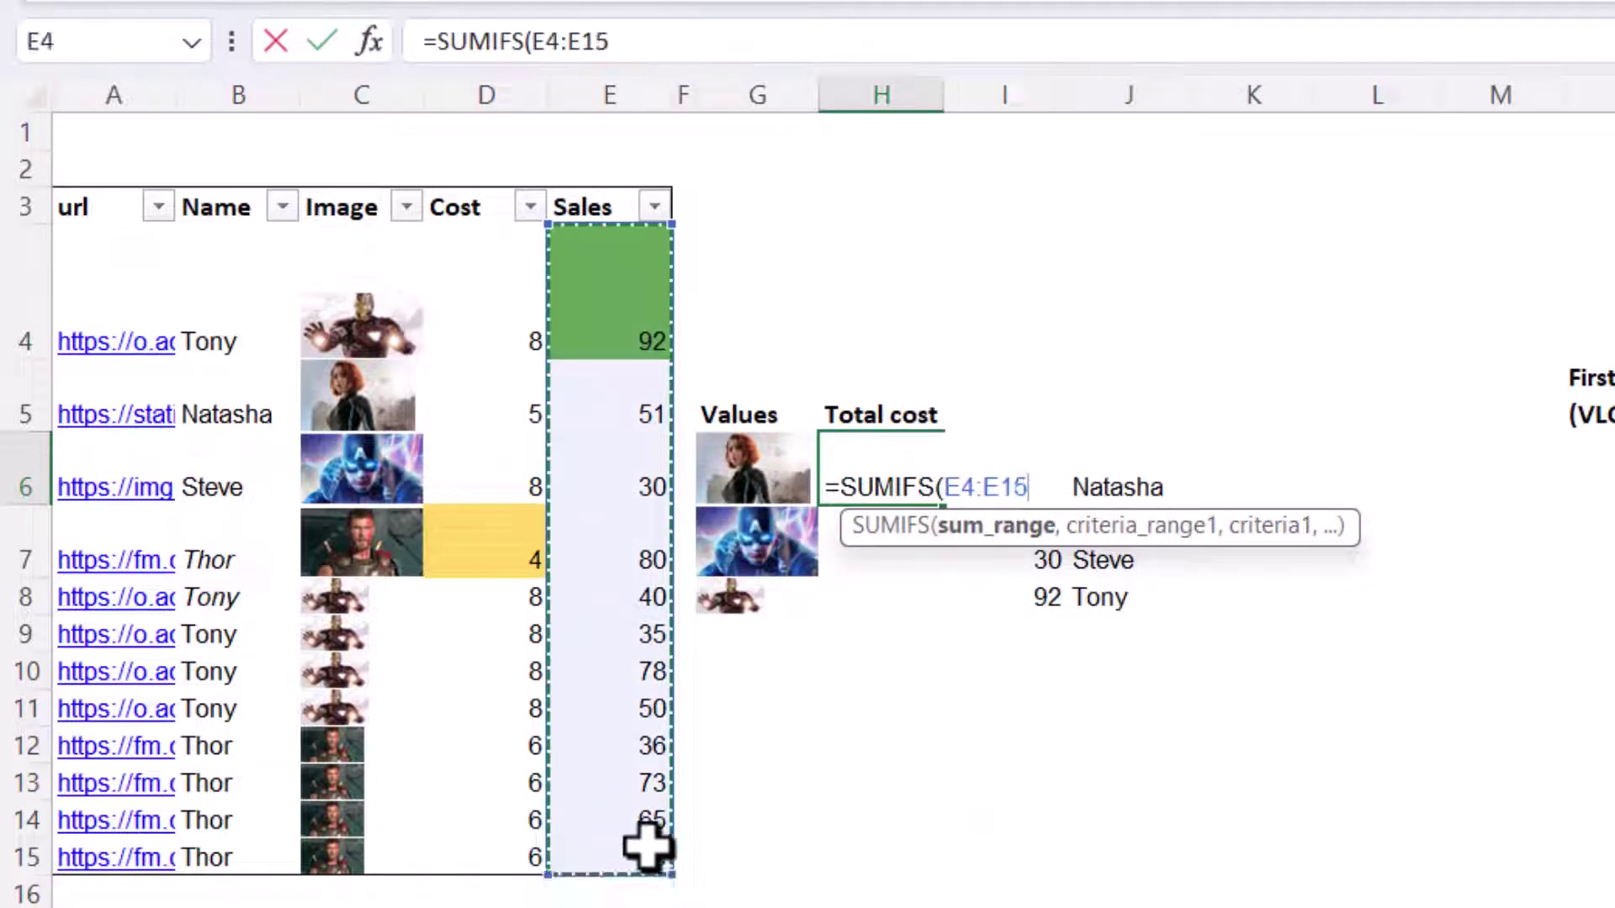
pyautogui.press('F4')
pyautogui.write(',')
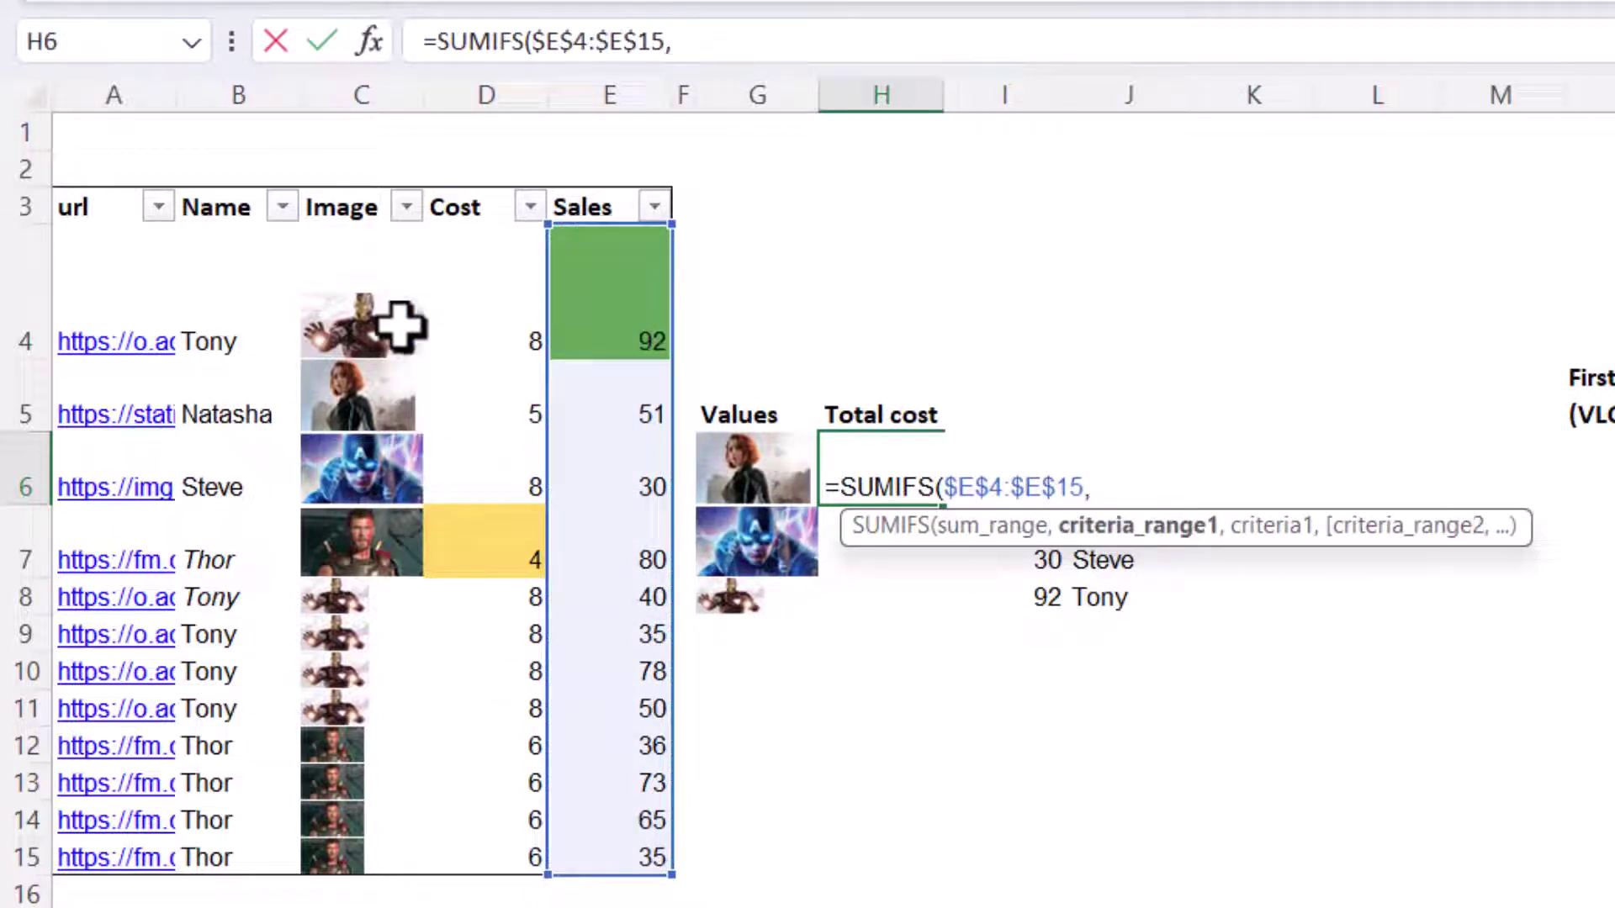
pyautogui.moveTo(390, 252); pyautogui.dragTo(378, 847)
pyautogui.press('F4')
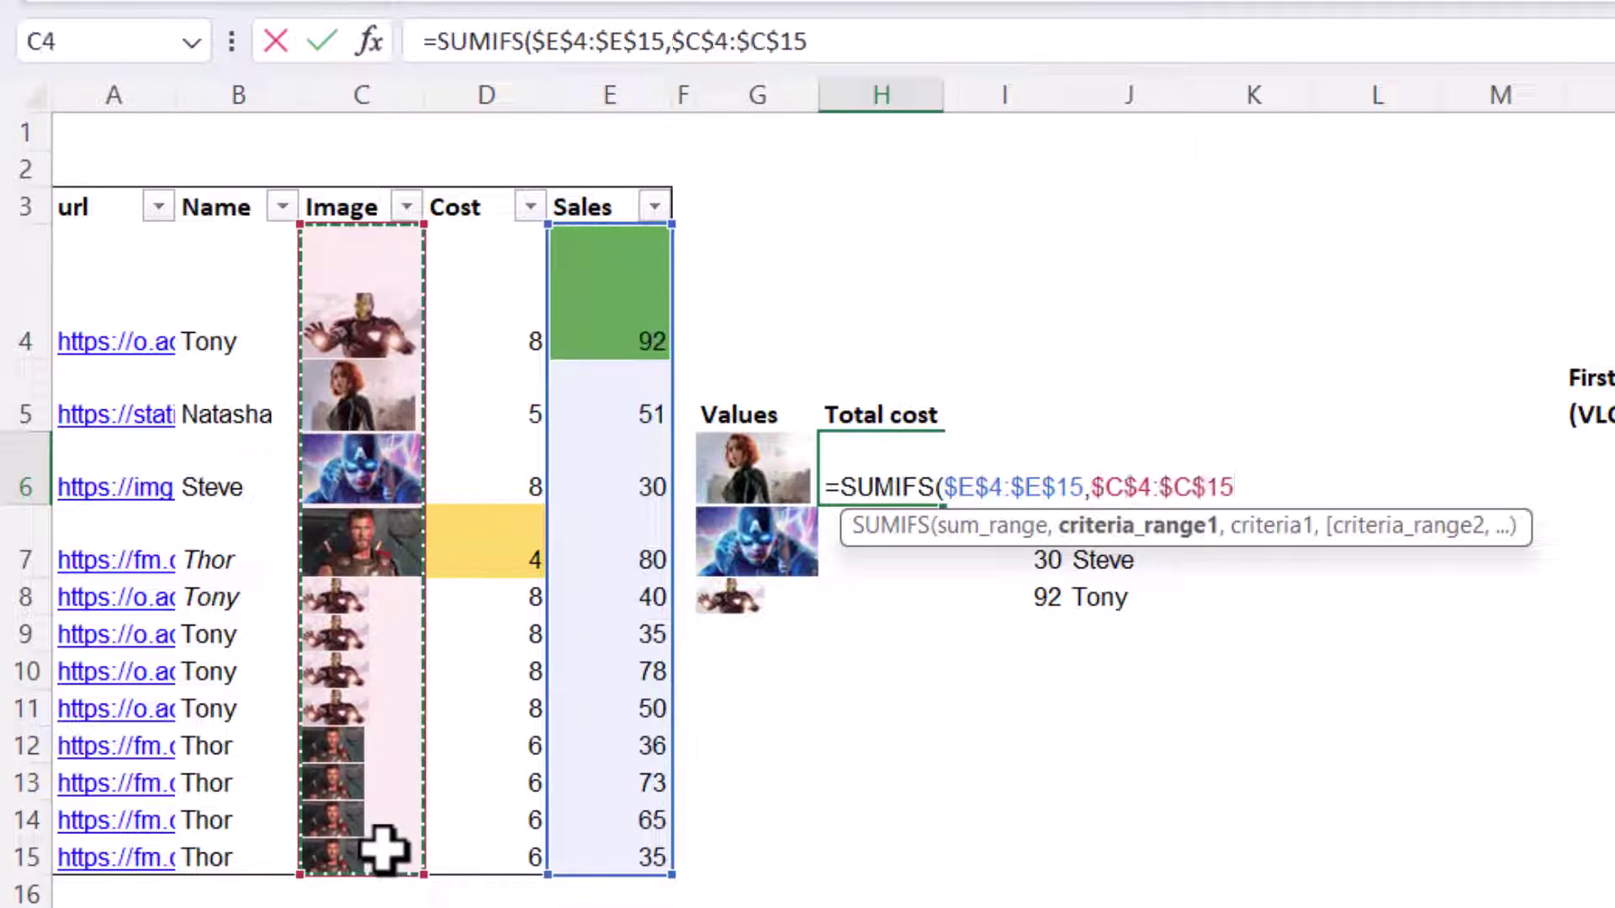
pyautogui.write(',')
pyautogui.click(749, 480)
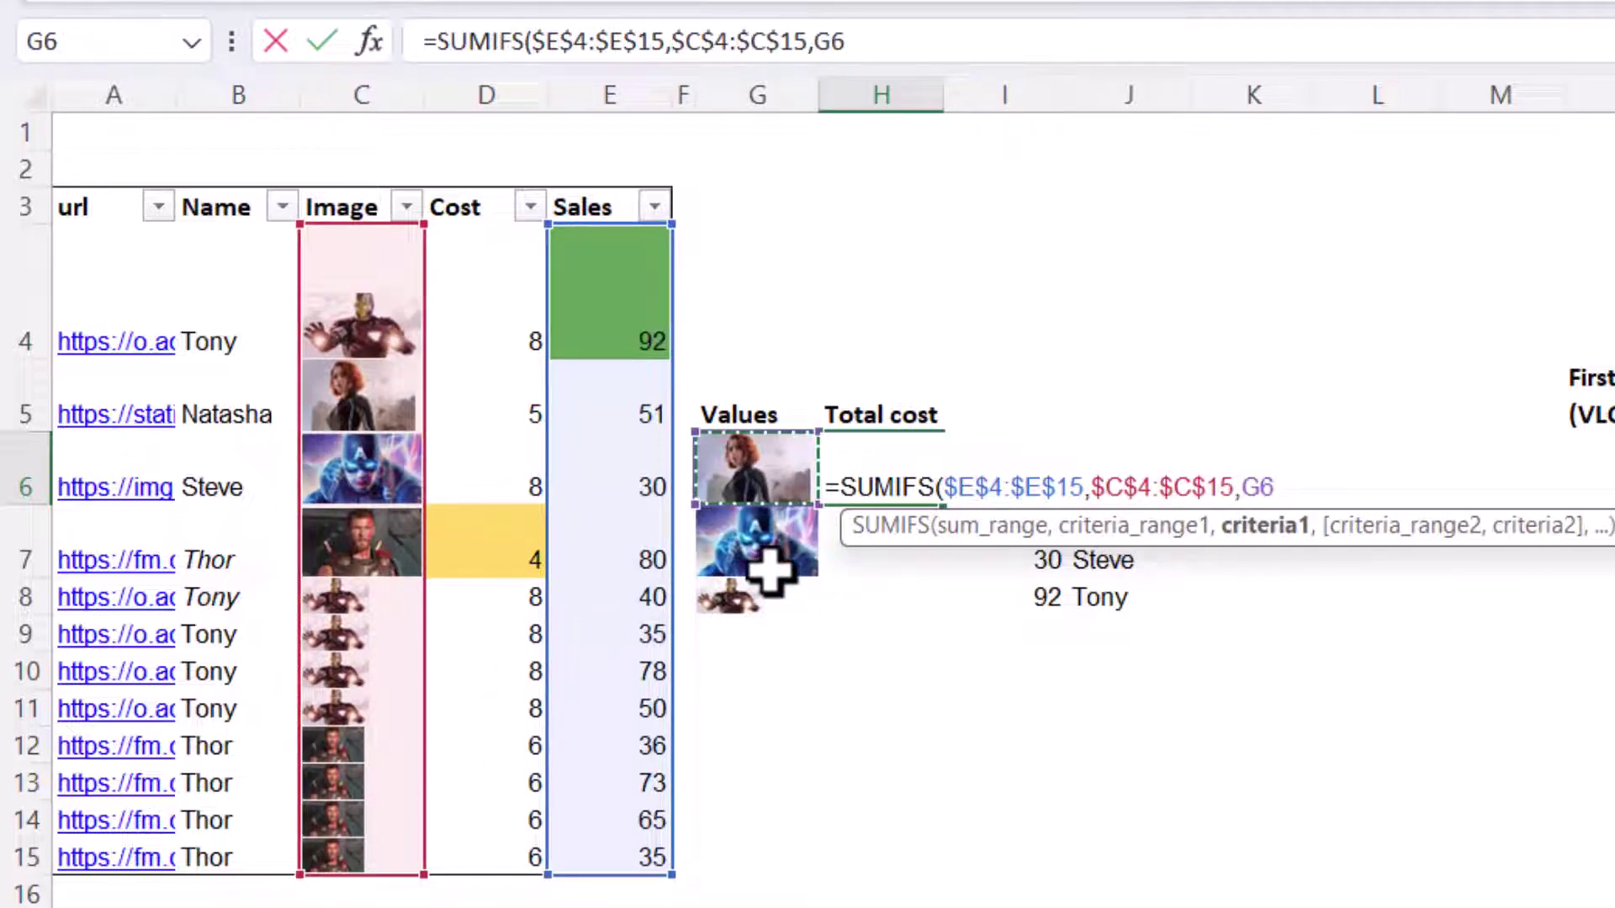
pyautogui.press('Return')
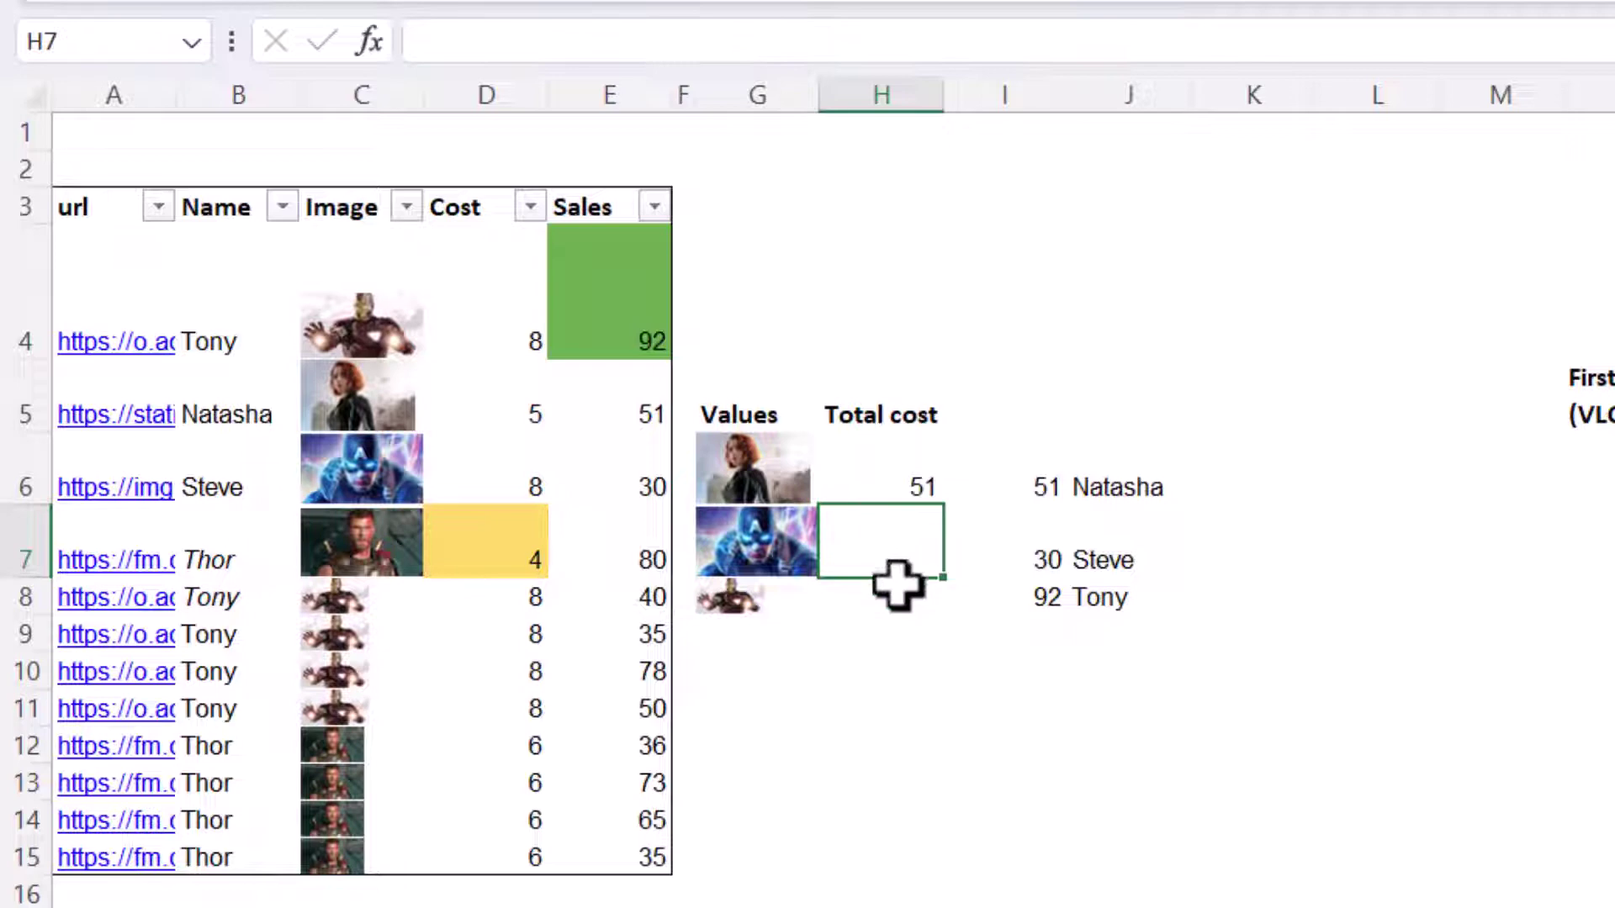
# - Fill the SUMIFS down to H8 and verify the totals 51, 30 and 295 against the table
pyautogui.moveTo(375, 404); pyautogui.dragTo(613, 407)
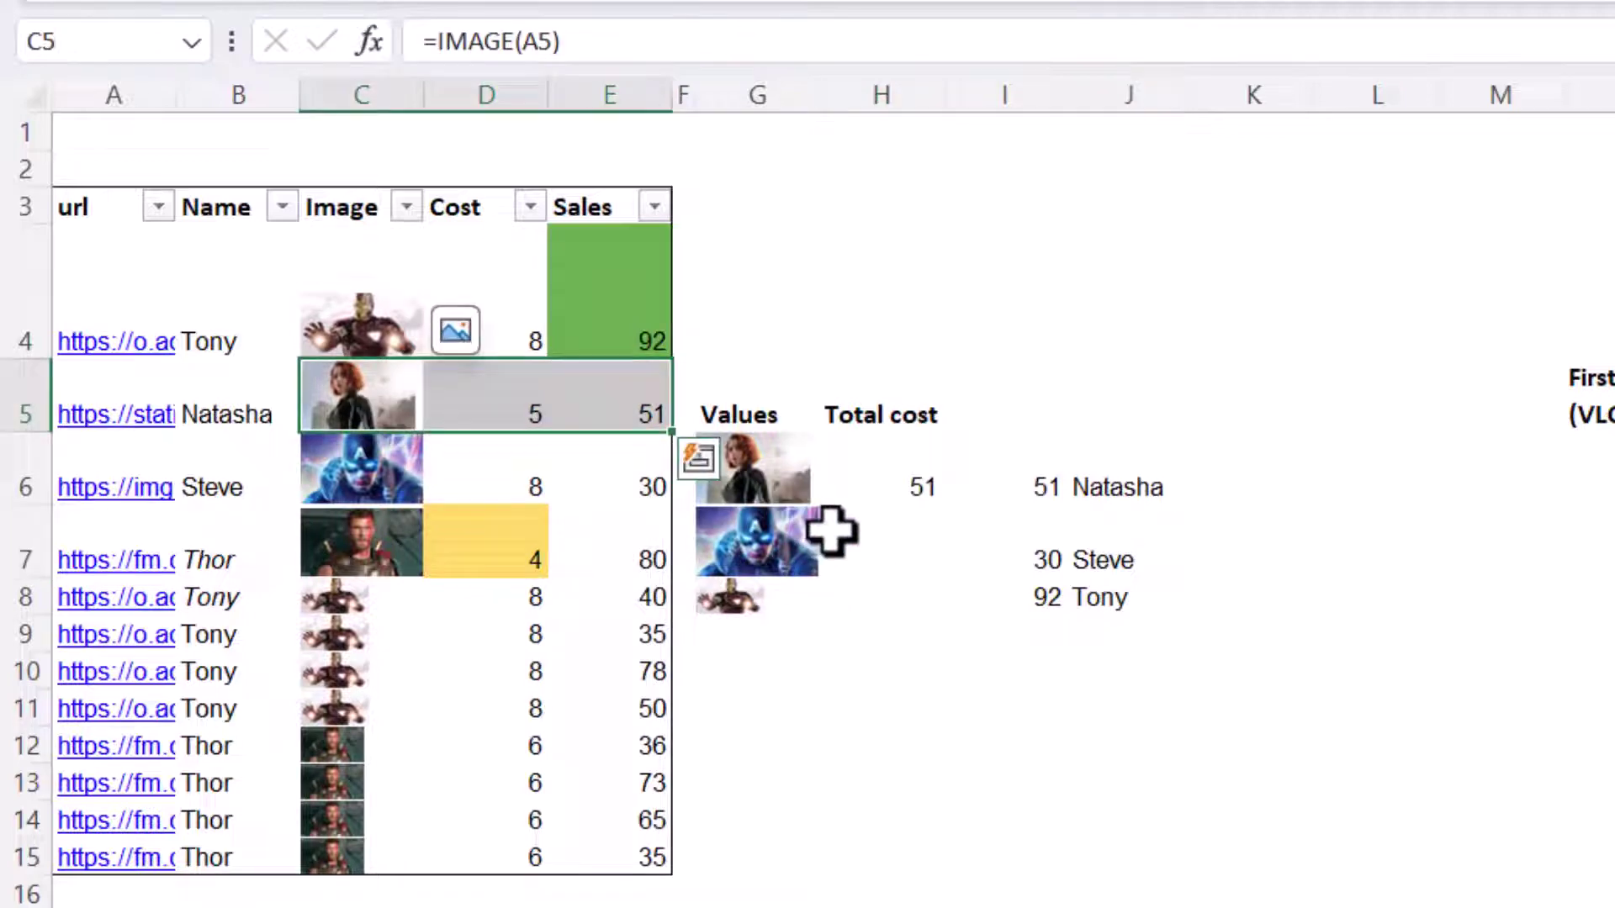
pyautogui.click(912, 481)
pyautogui.moveTo(951, 509); pyautogui.dragTo(917, 606)
pyautogui.click(883, 538)
pyautogui.click(865, 594)
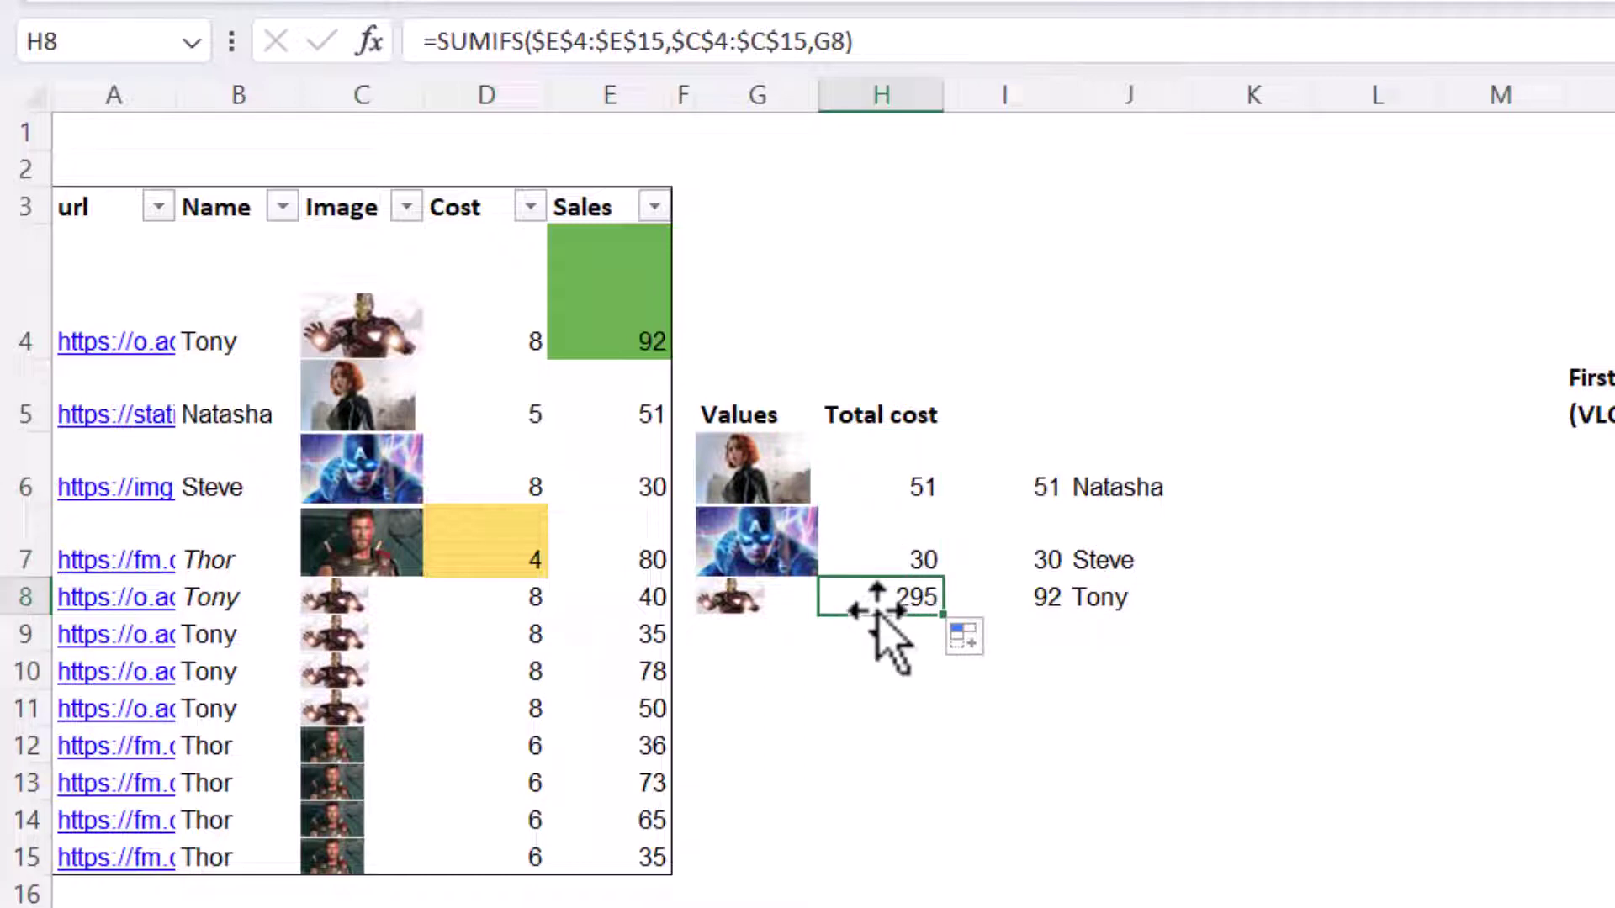
pyautogui.moveTo(425, 602); pyautogui.dragTo(472, 739)
pyautogui.click(642, 636)
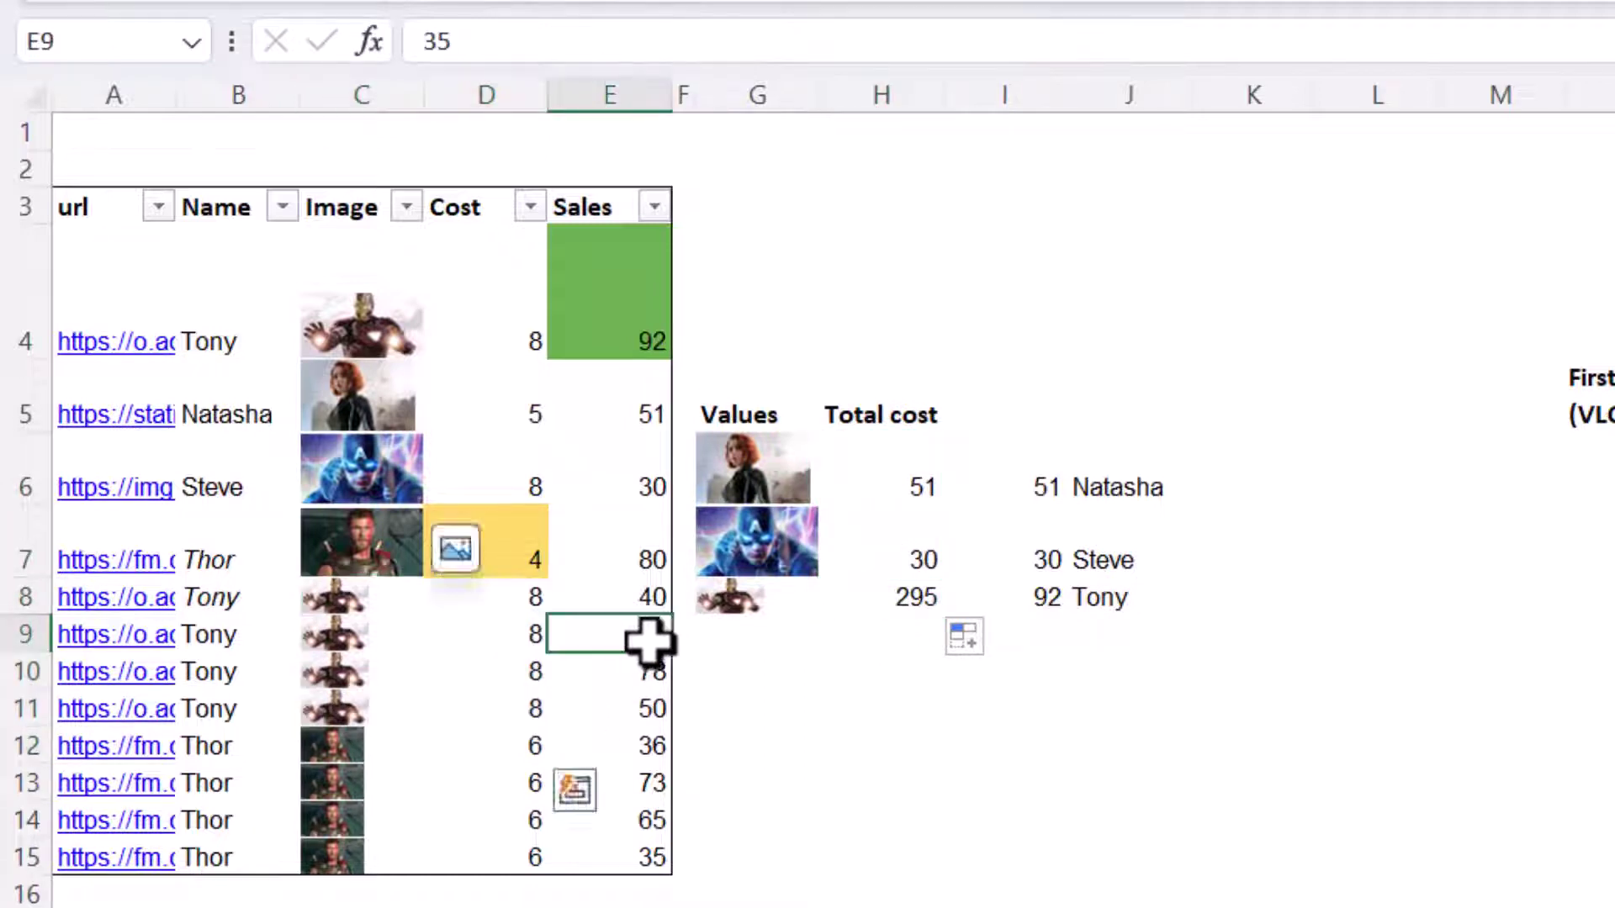
pyautogui.click(1110, 546)
pyautogui.click(1383, 520)
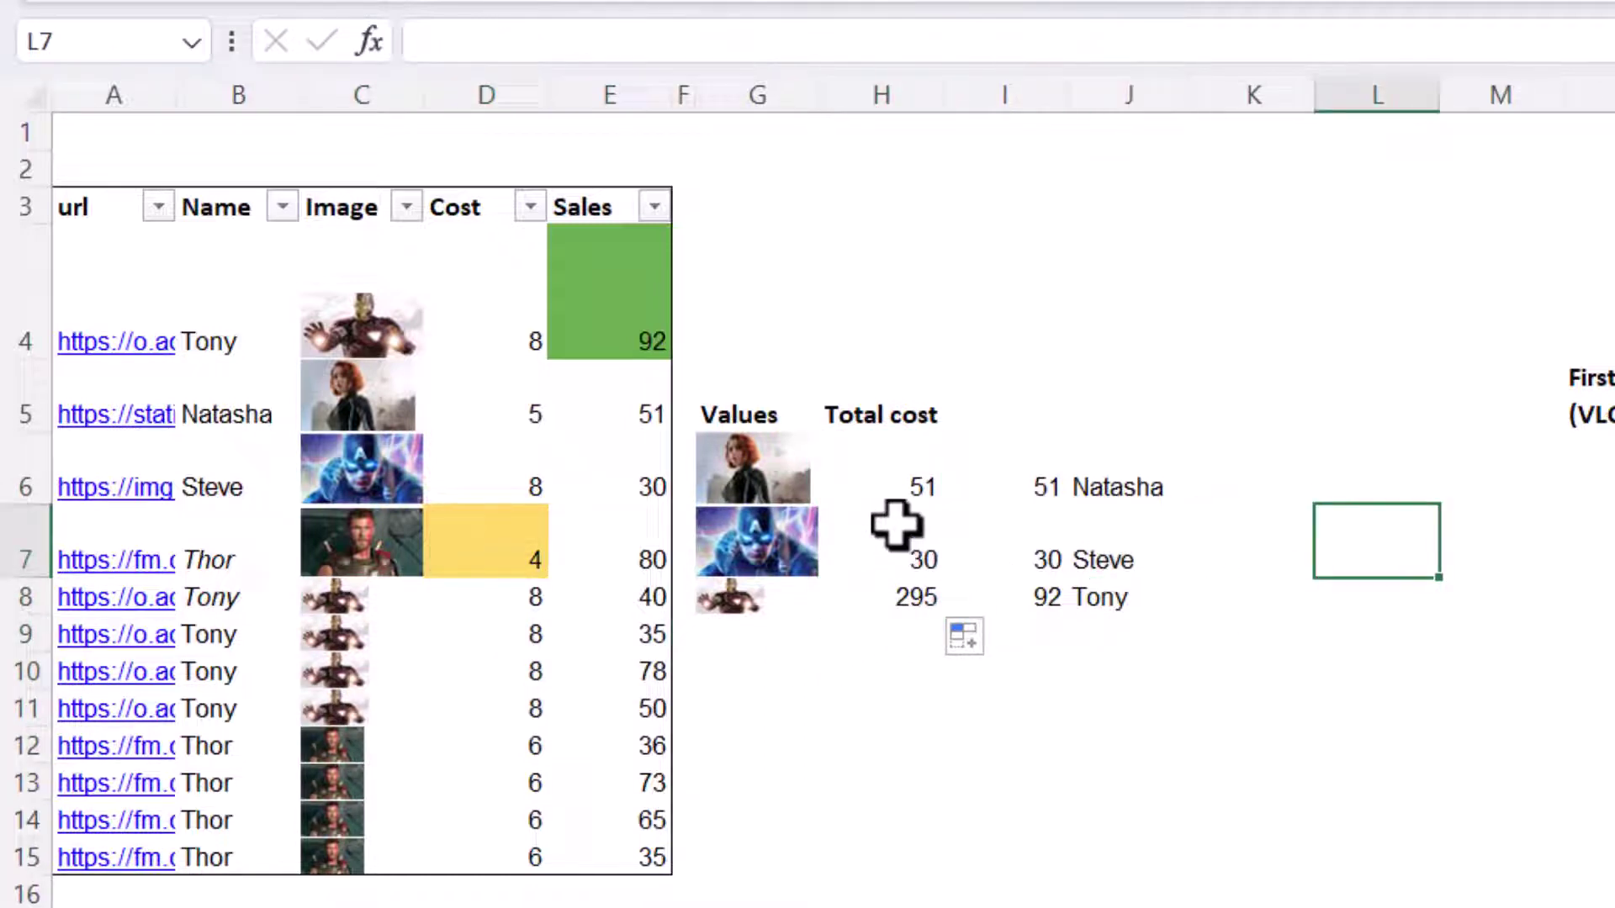
pyautogui.click(789, 412)
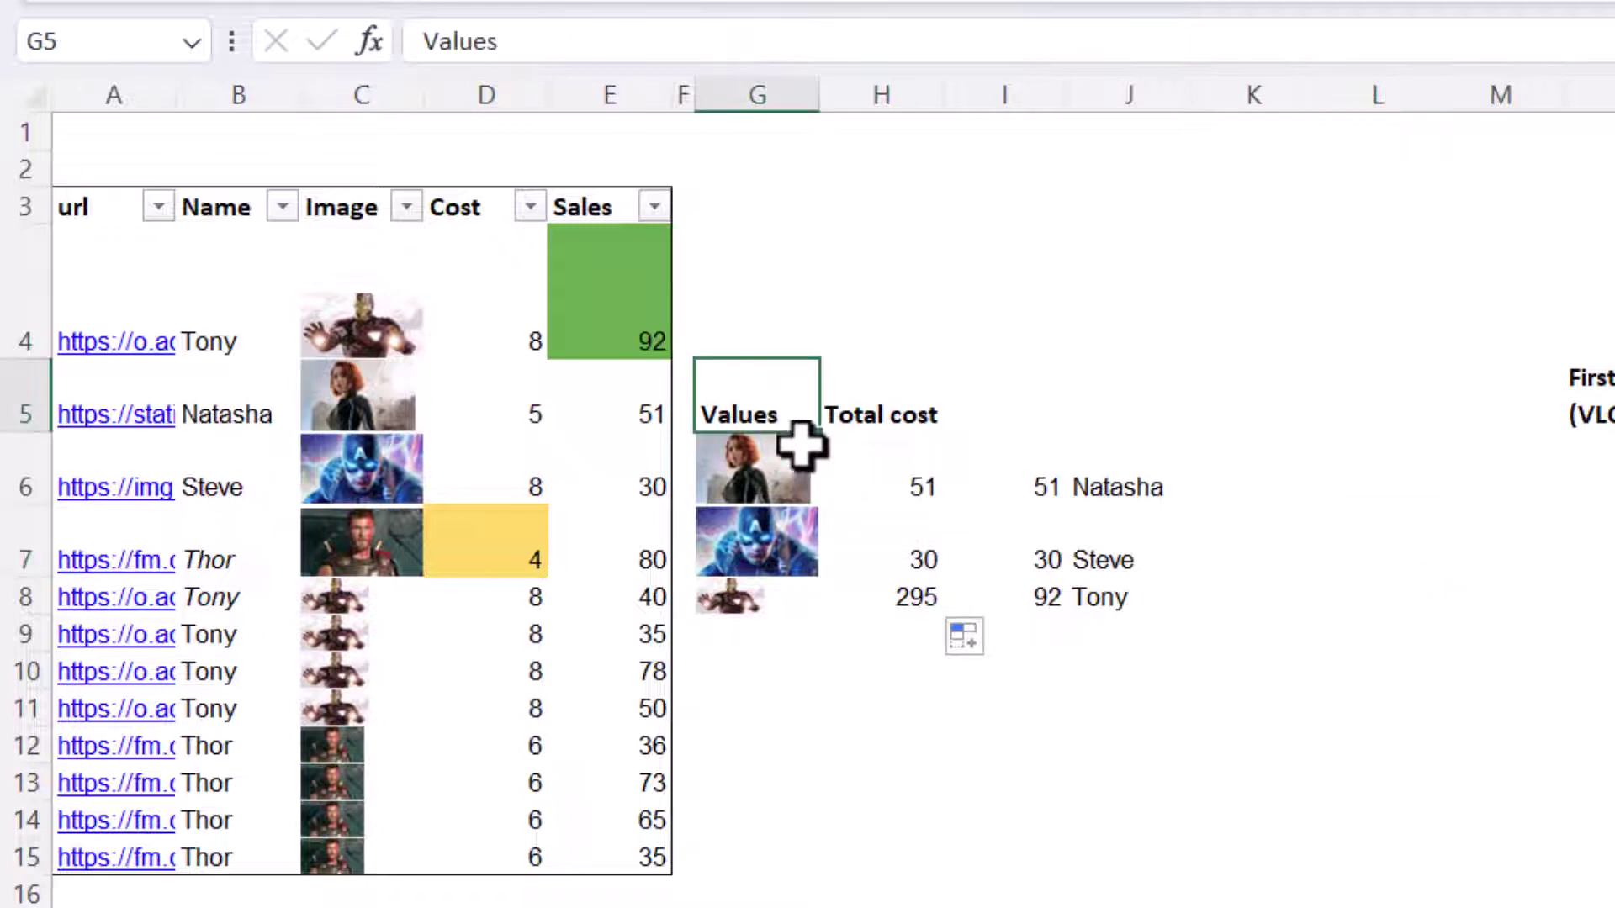
# - Select the data table and insert a PivotTable on the existing sheet at G12
pyautogui.click(778, 450)
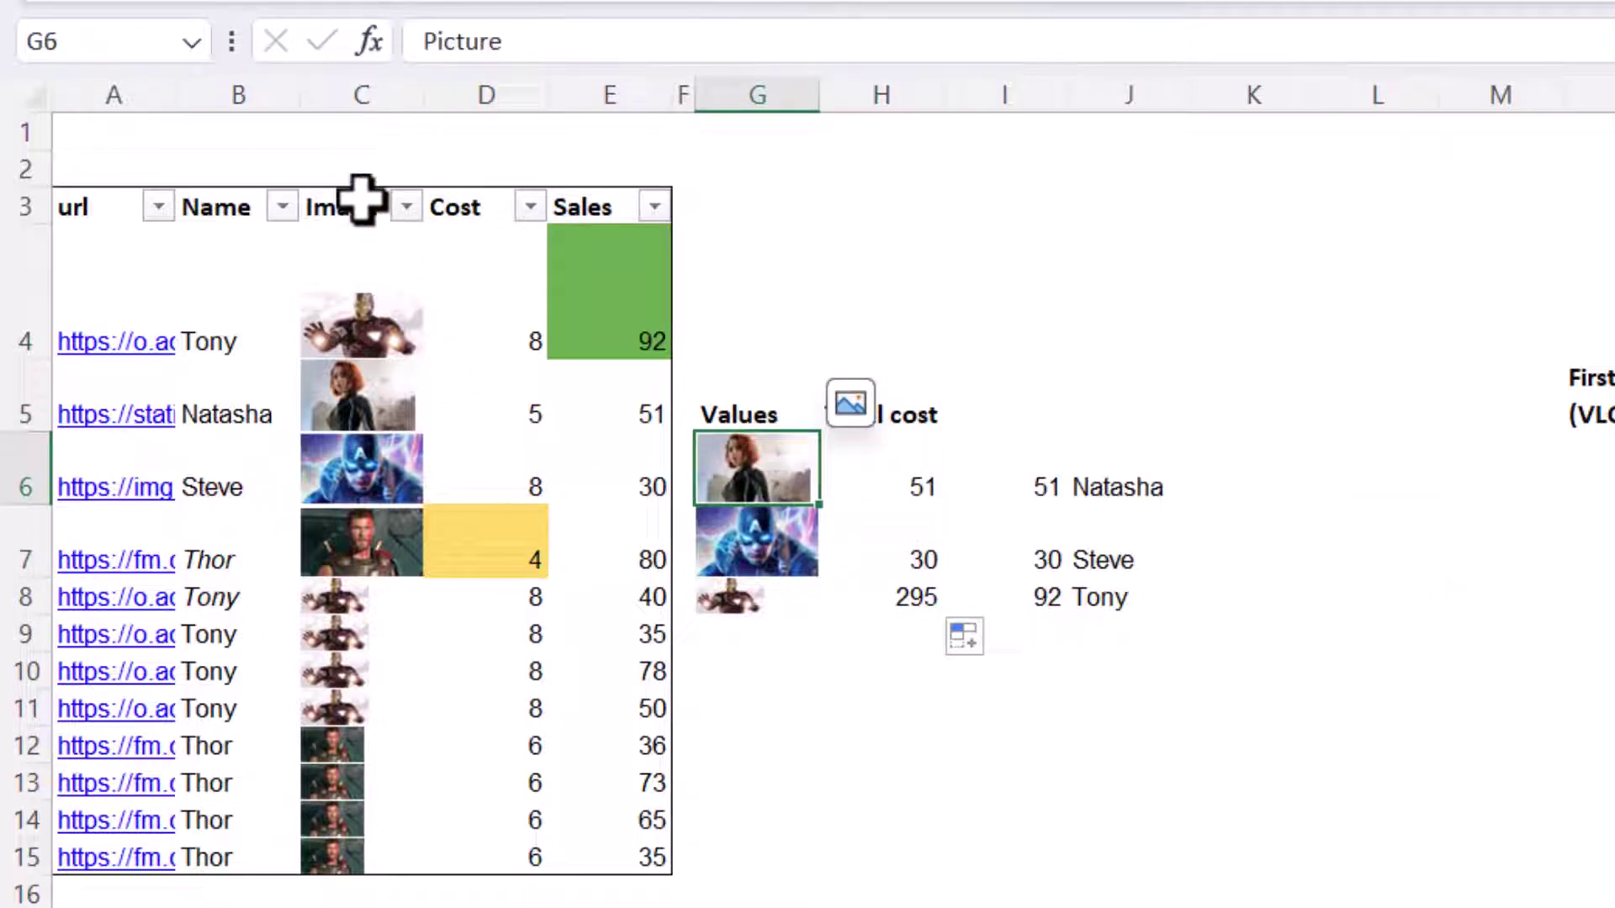
pyautogui.click(358, 202)
pyautogui.hotkey('ctrl', 'a')
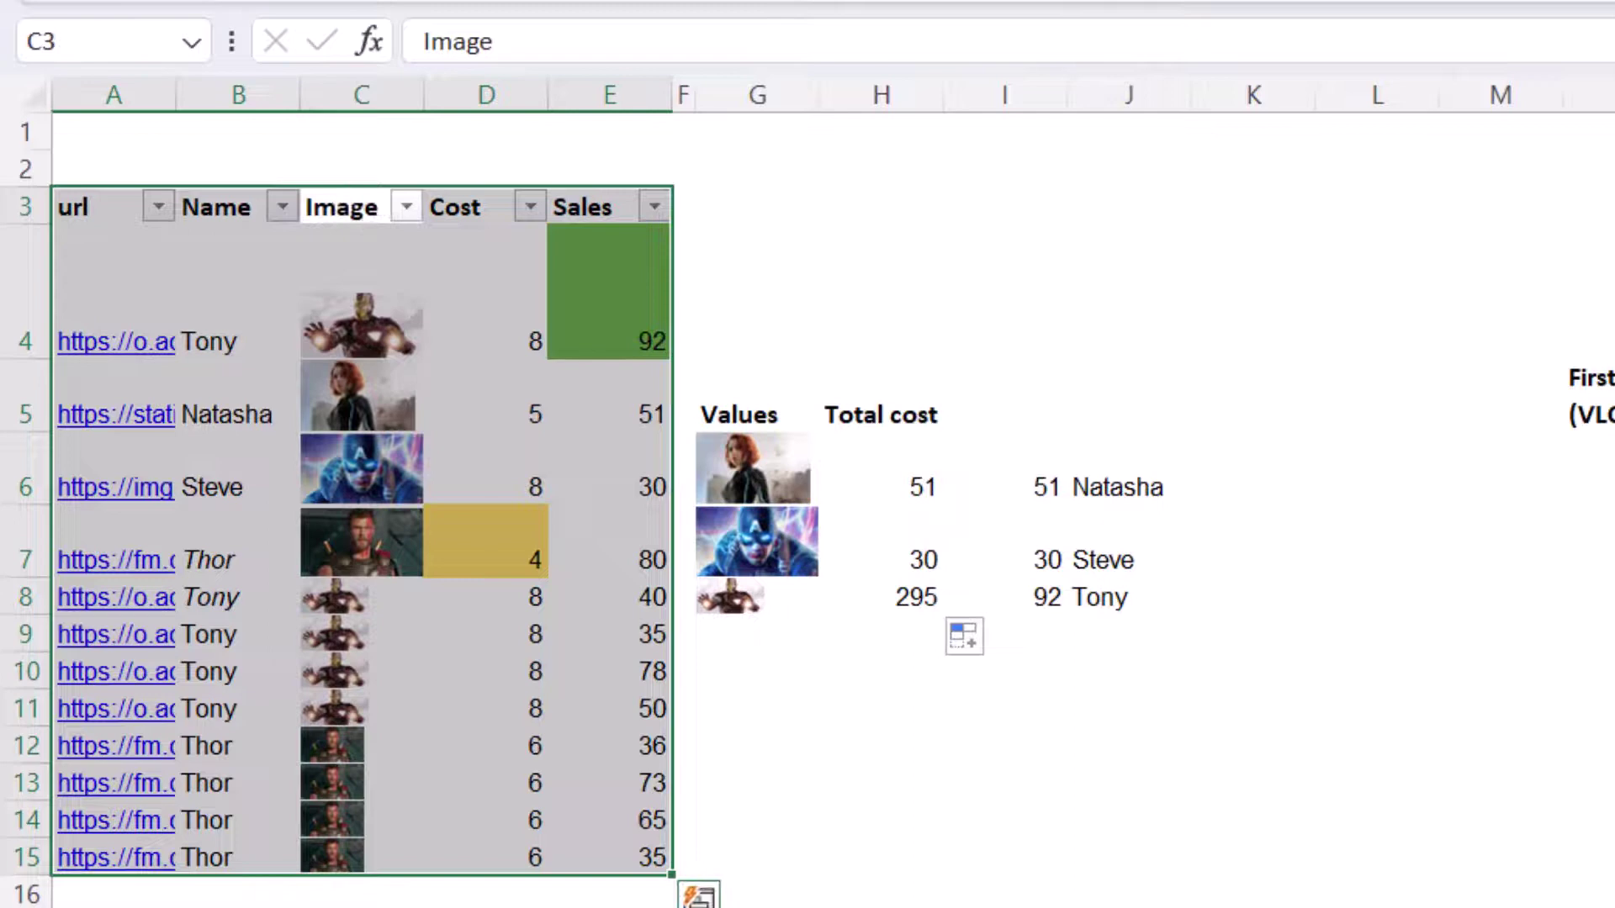
pyautogui.hotkey('alt', 'n', 'v', 't')
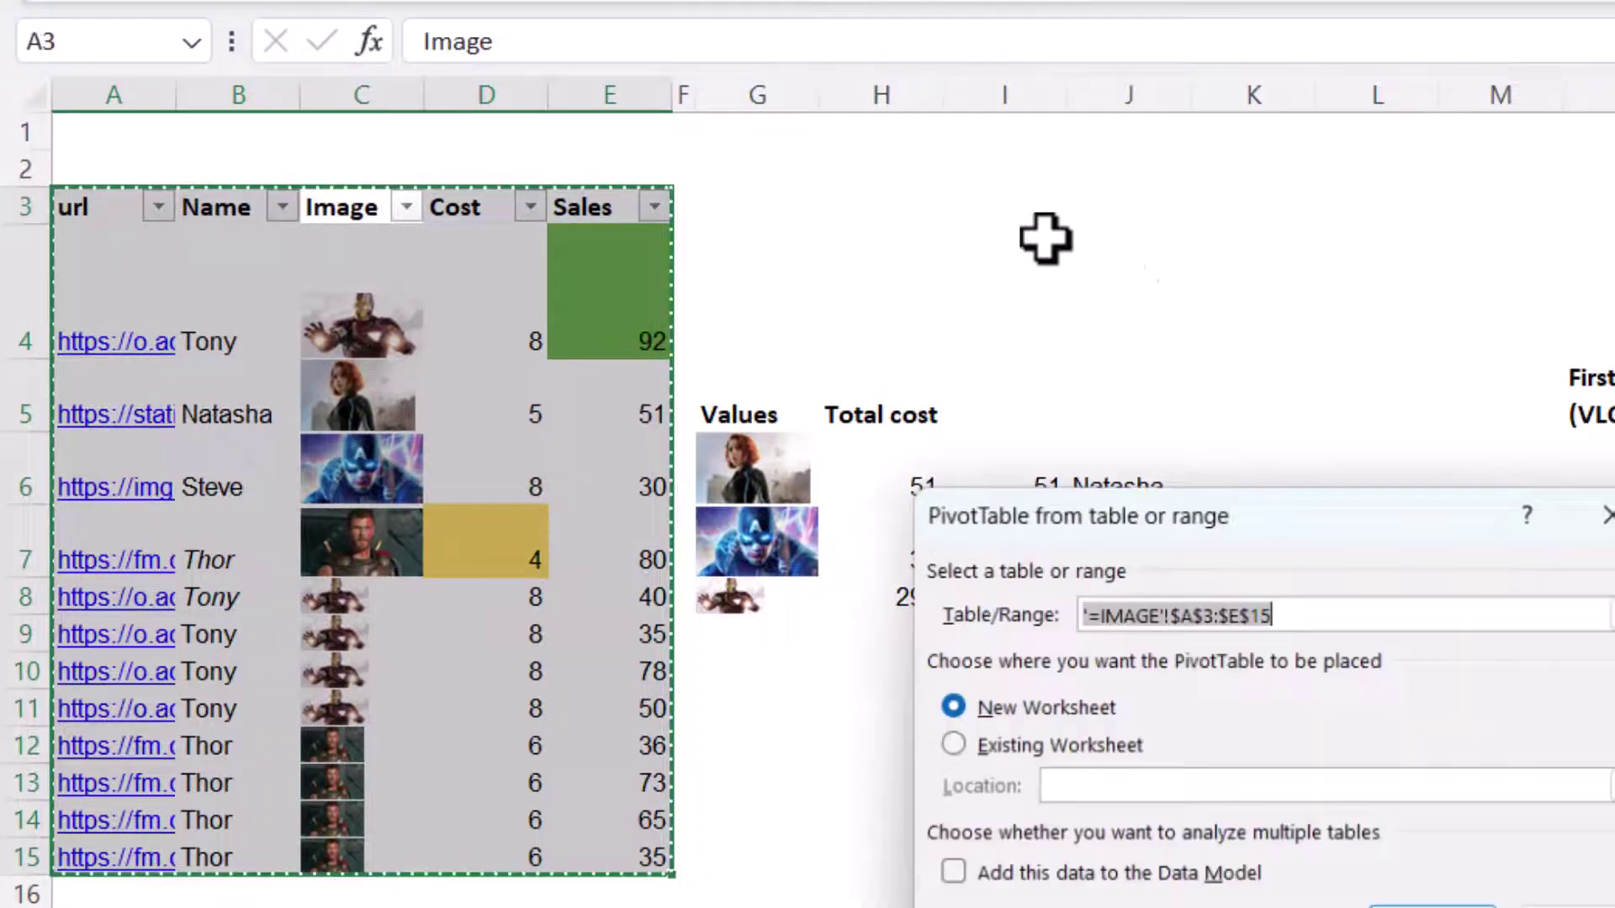
pyautogui.click(946, 747)
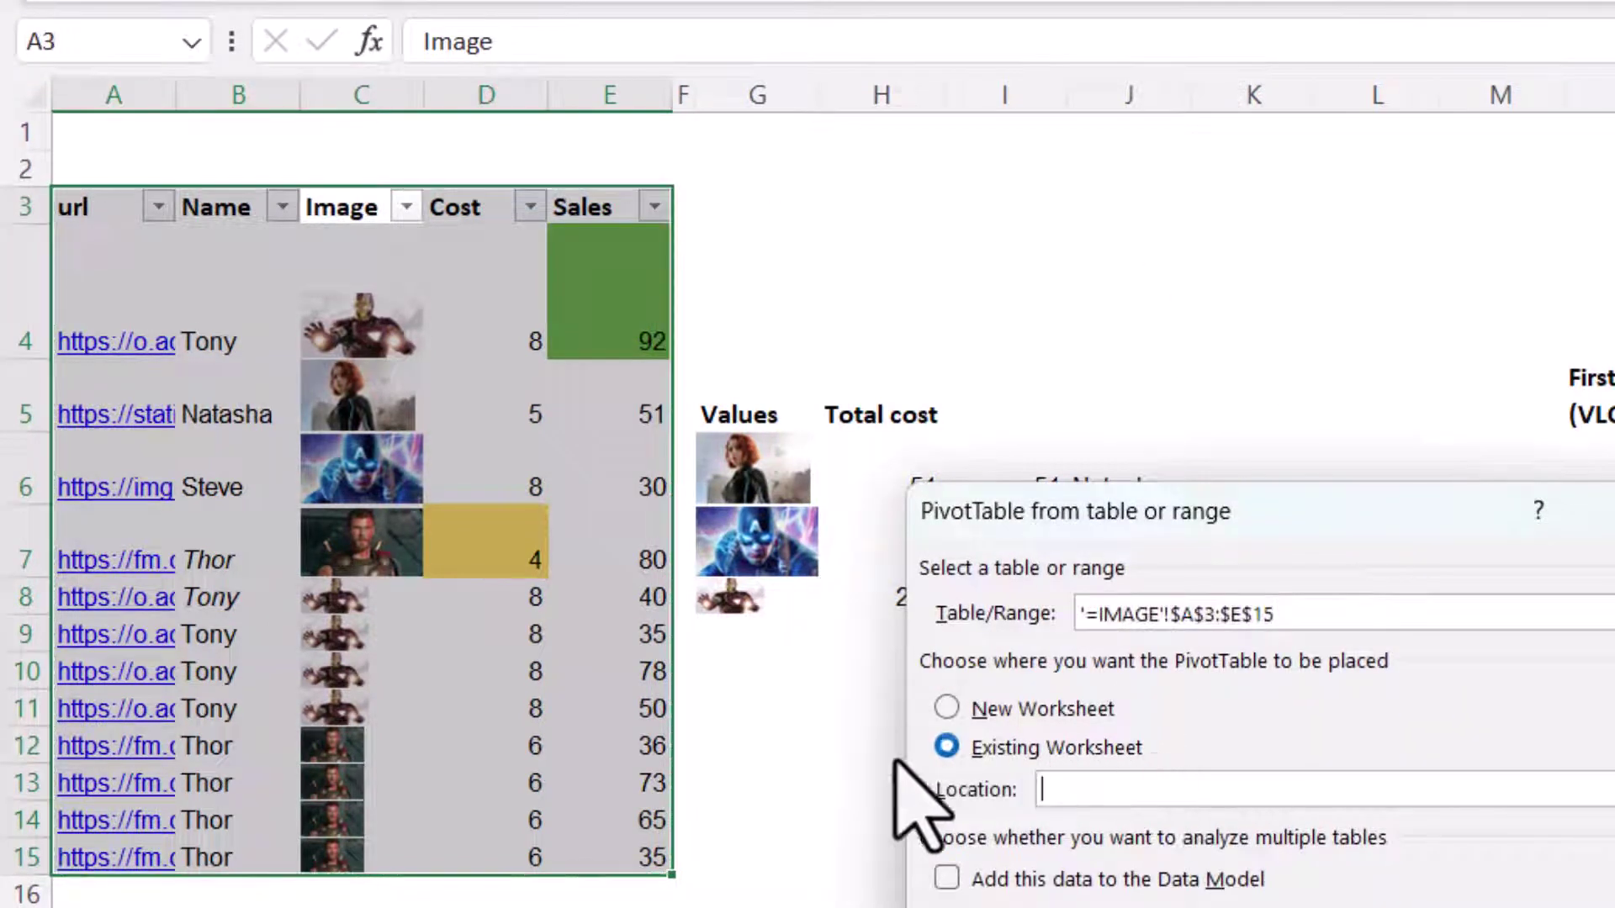
pyautogui.moveTo(785, 685); pyautogui.dragTo(786, 710)
pyautogui.press('Down')
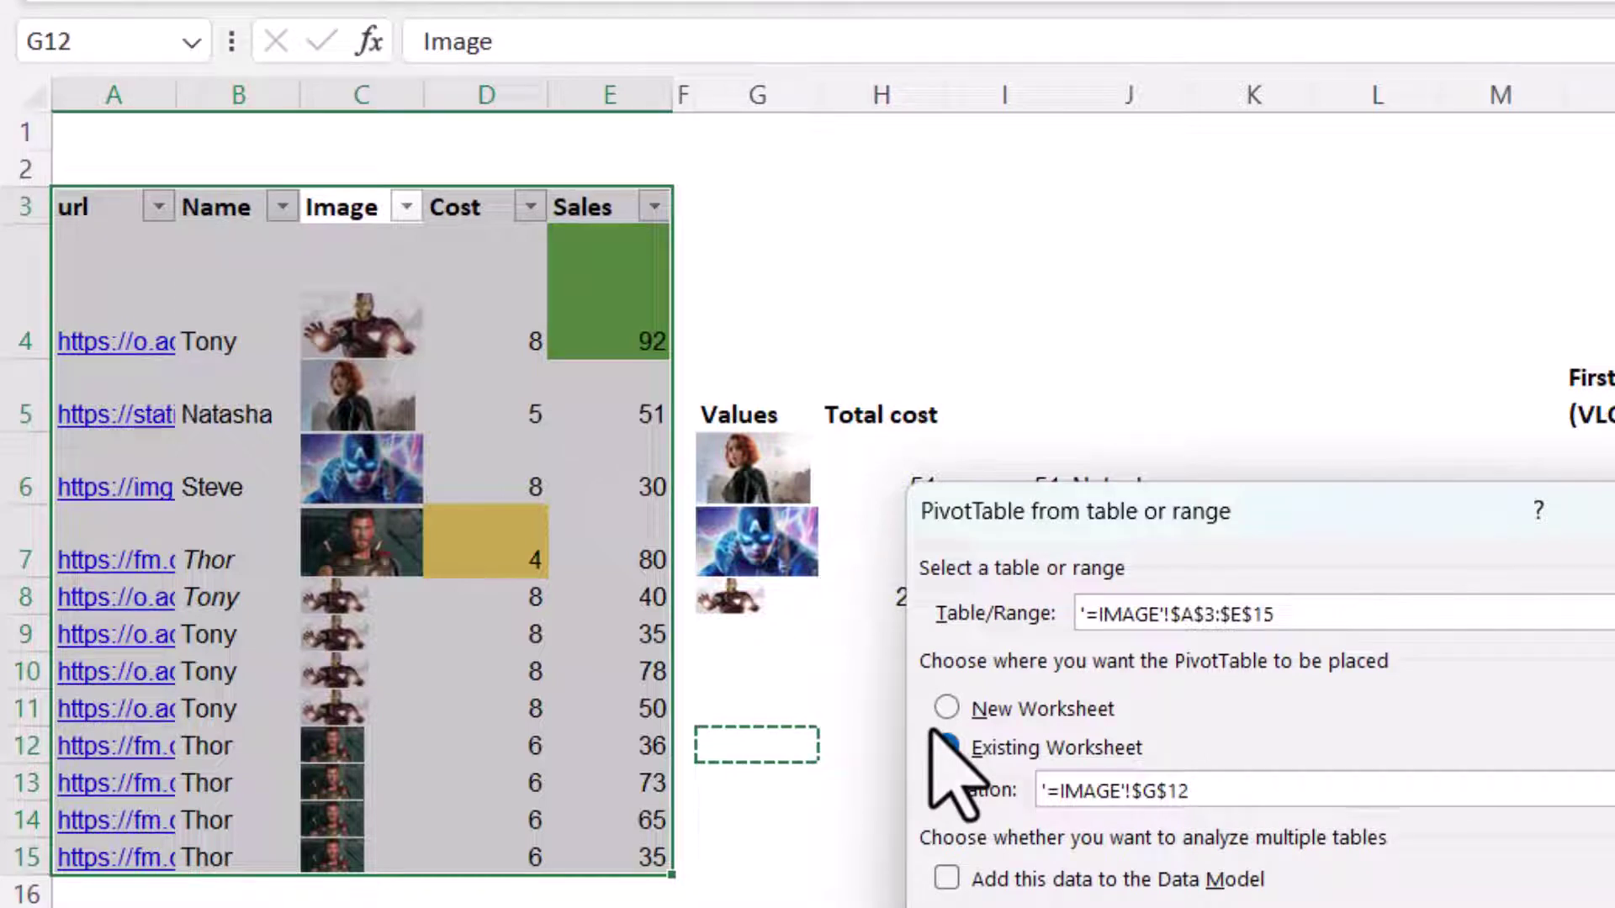
pyautogui.press('Return')
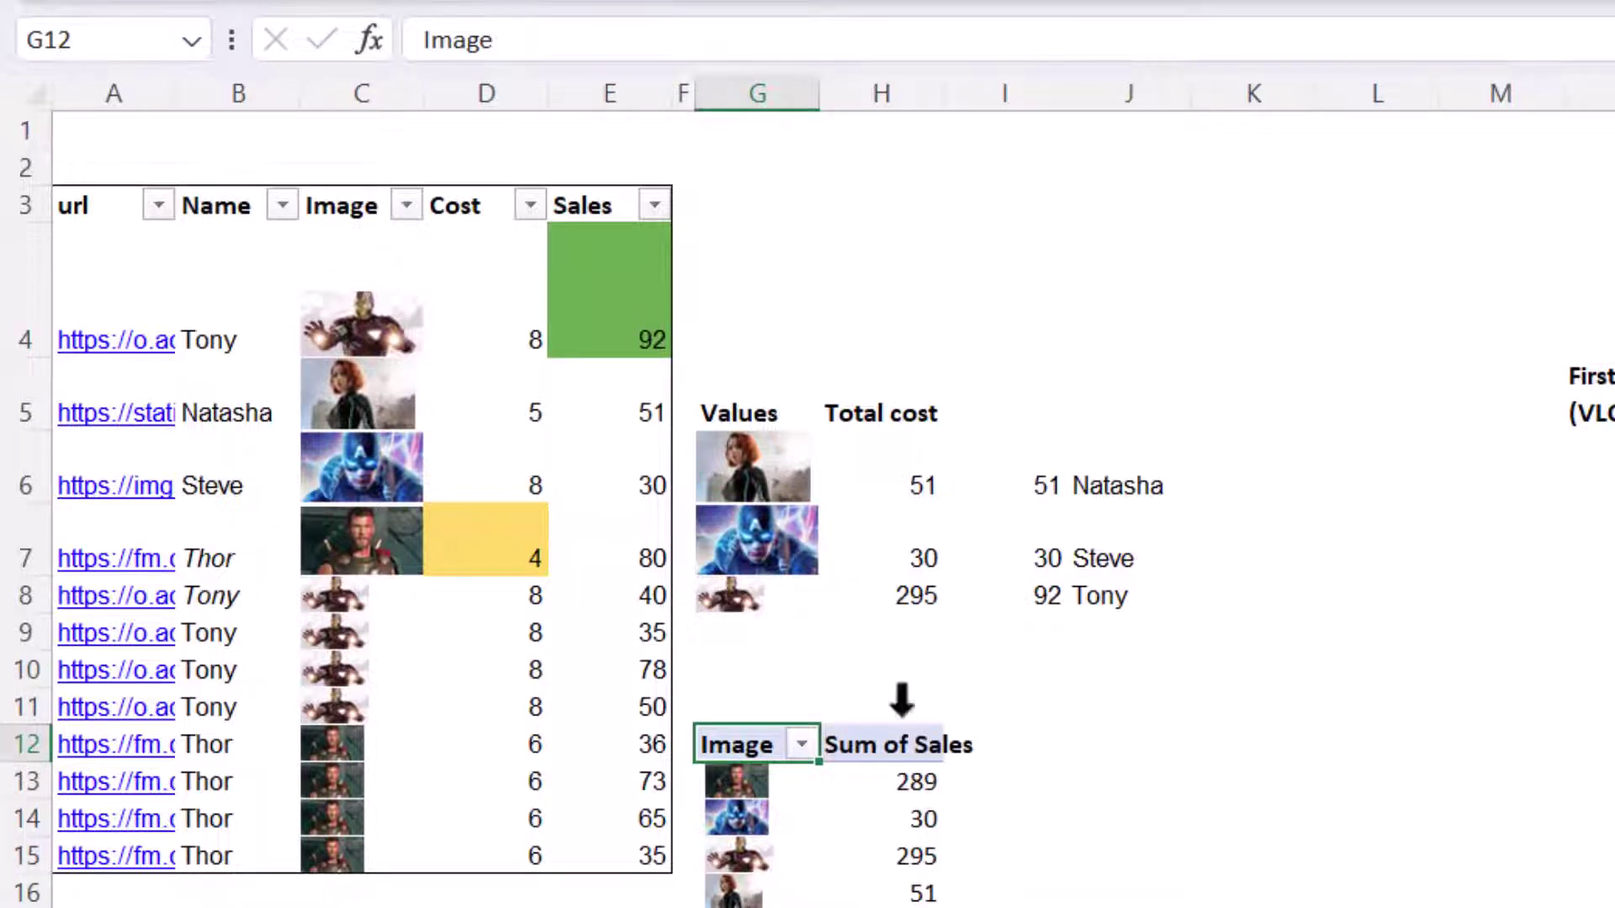
# - Compare the pivot's Sales totals 295 and 30 with the Total cost results
pyautogui.click(911, 855)
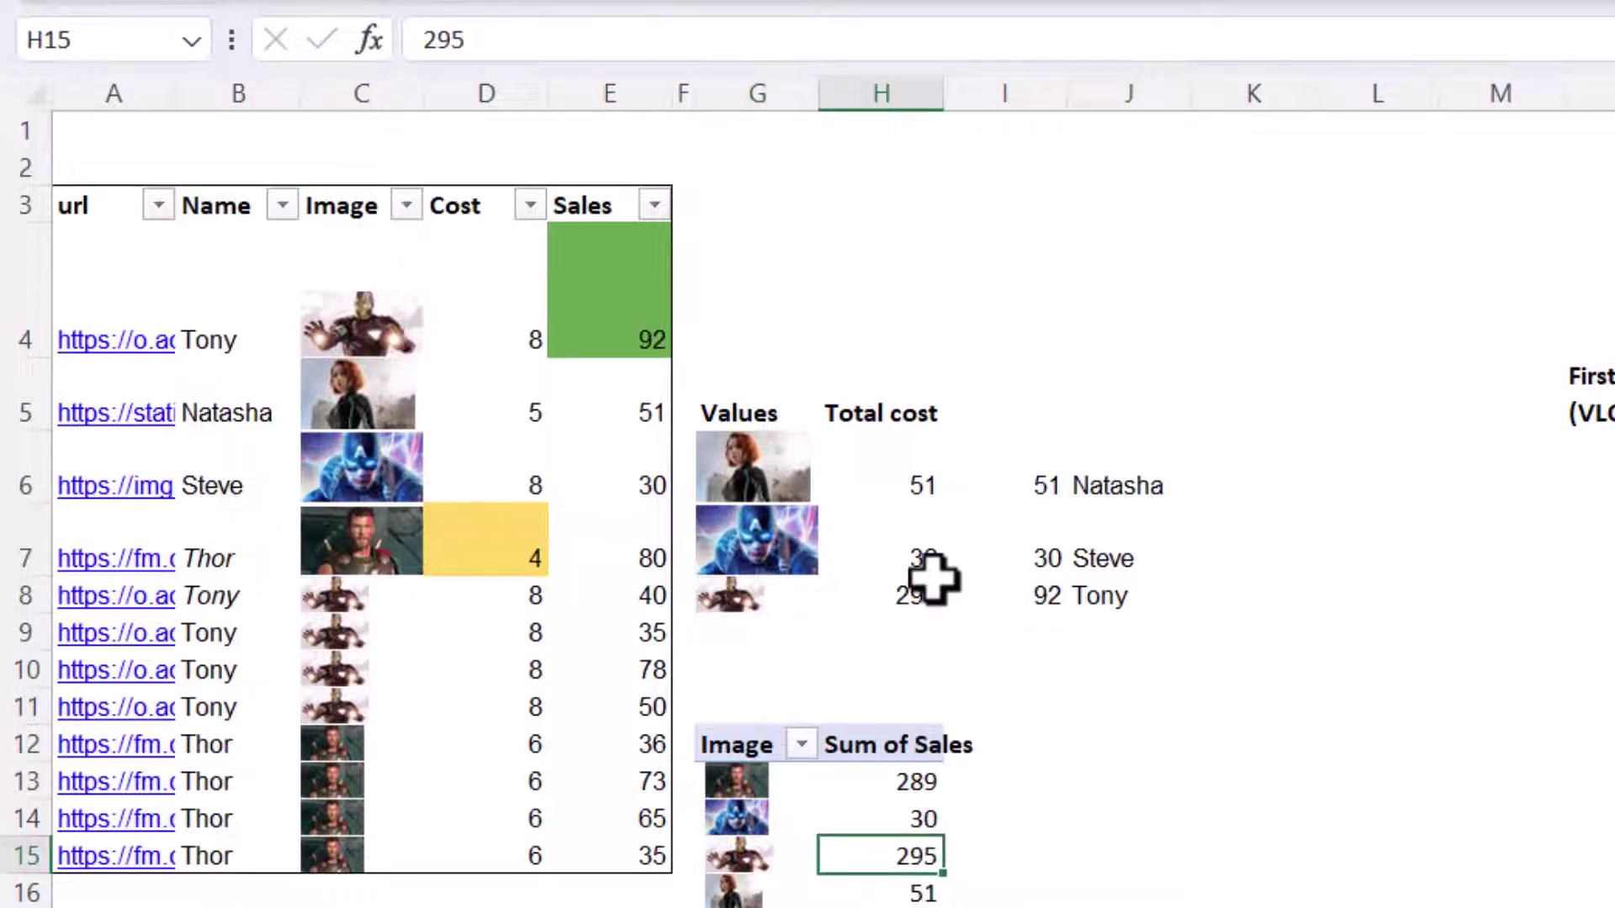
pyautogui.click(929, 593)
pyautogui.click(917, 817)
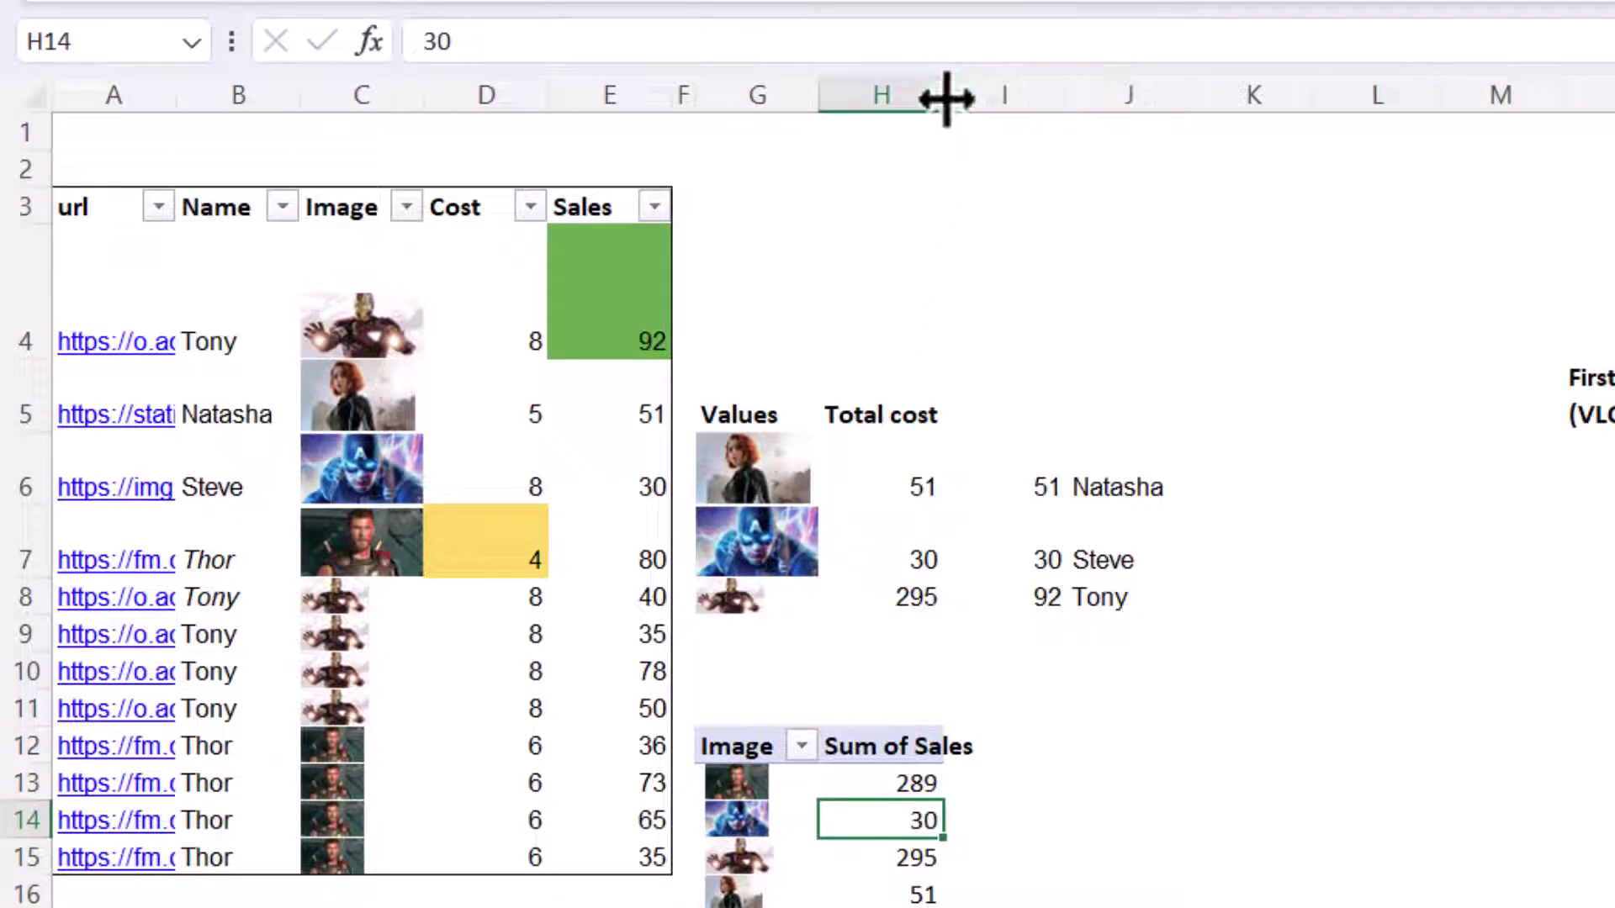
# - Type USA and UK into the country list
pyautogui.click(1371, 730)
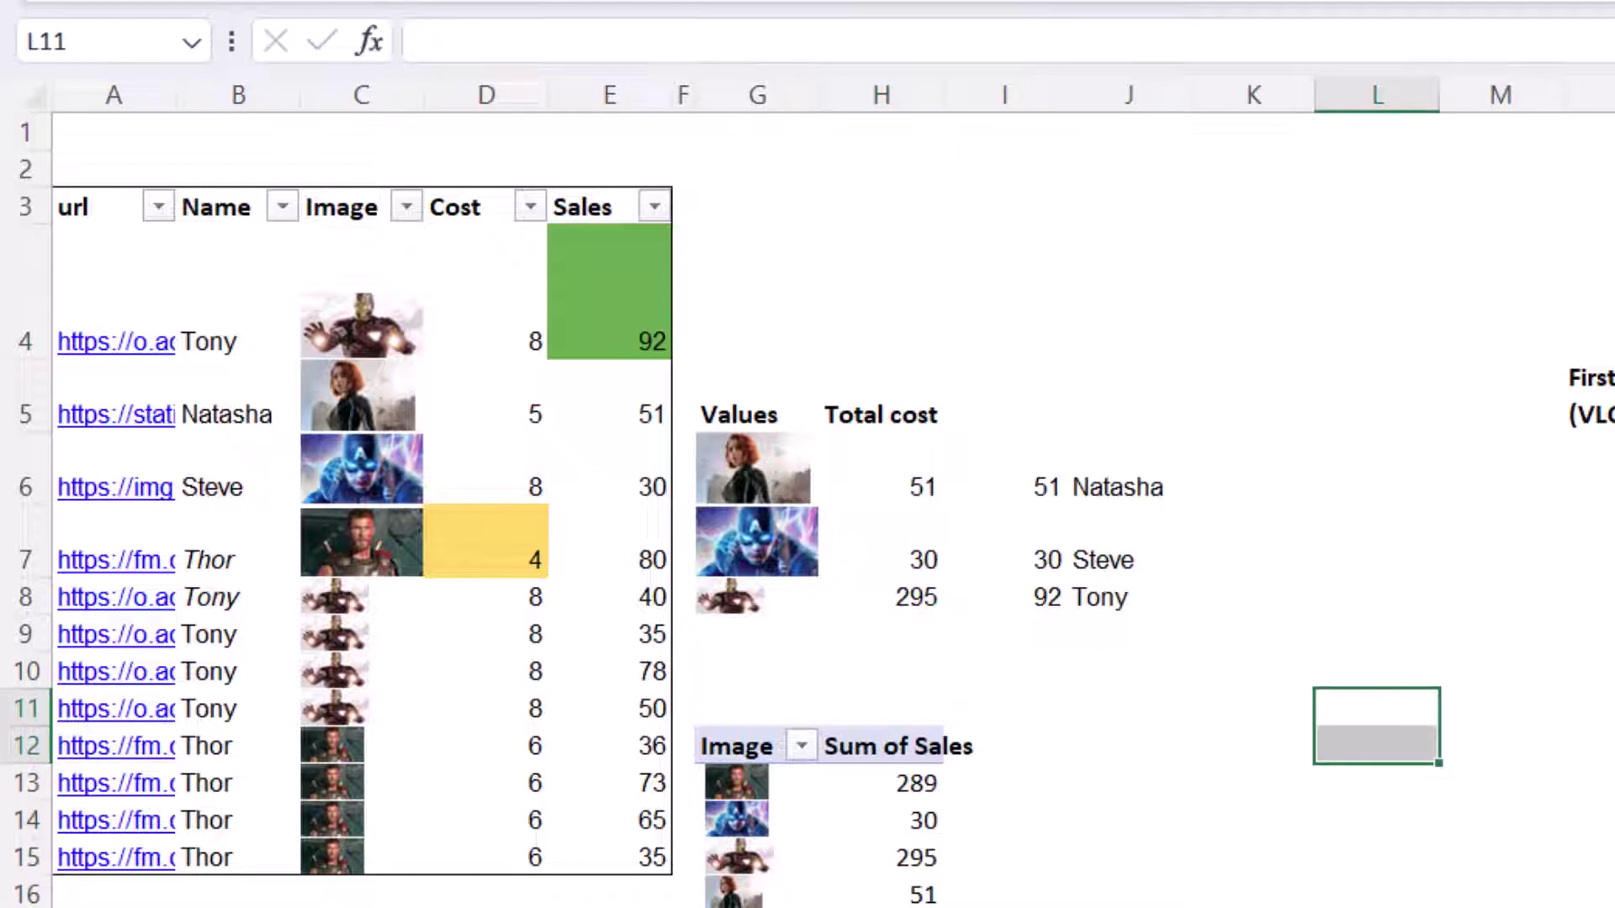
pyautogui.moveTo(114, 904); pyautogui.dragTo(114, 907)
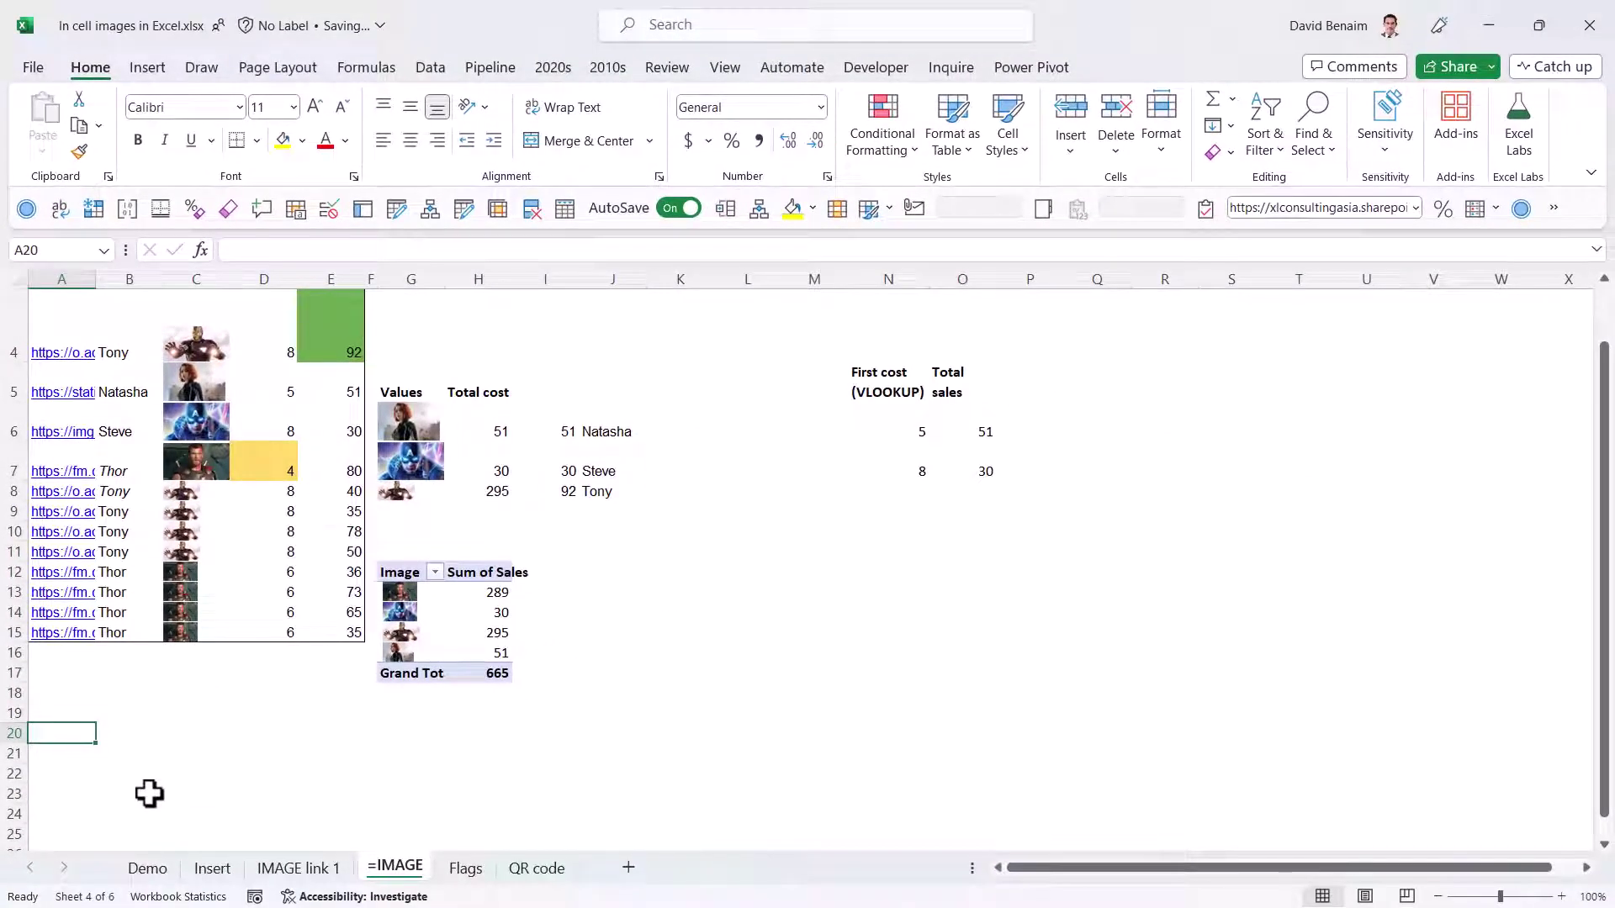
pyautogui.write('USA')
pyautogui.press('Return')
pyautogui.write('UK')
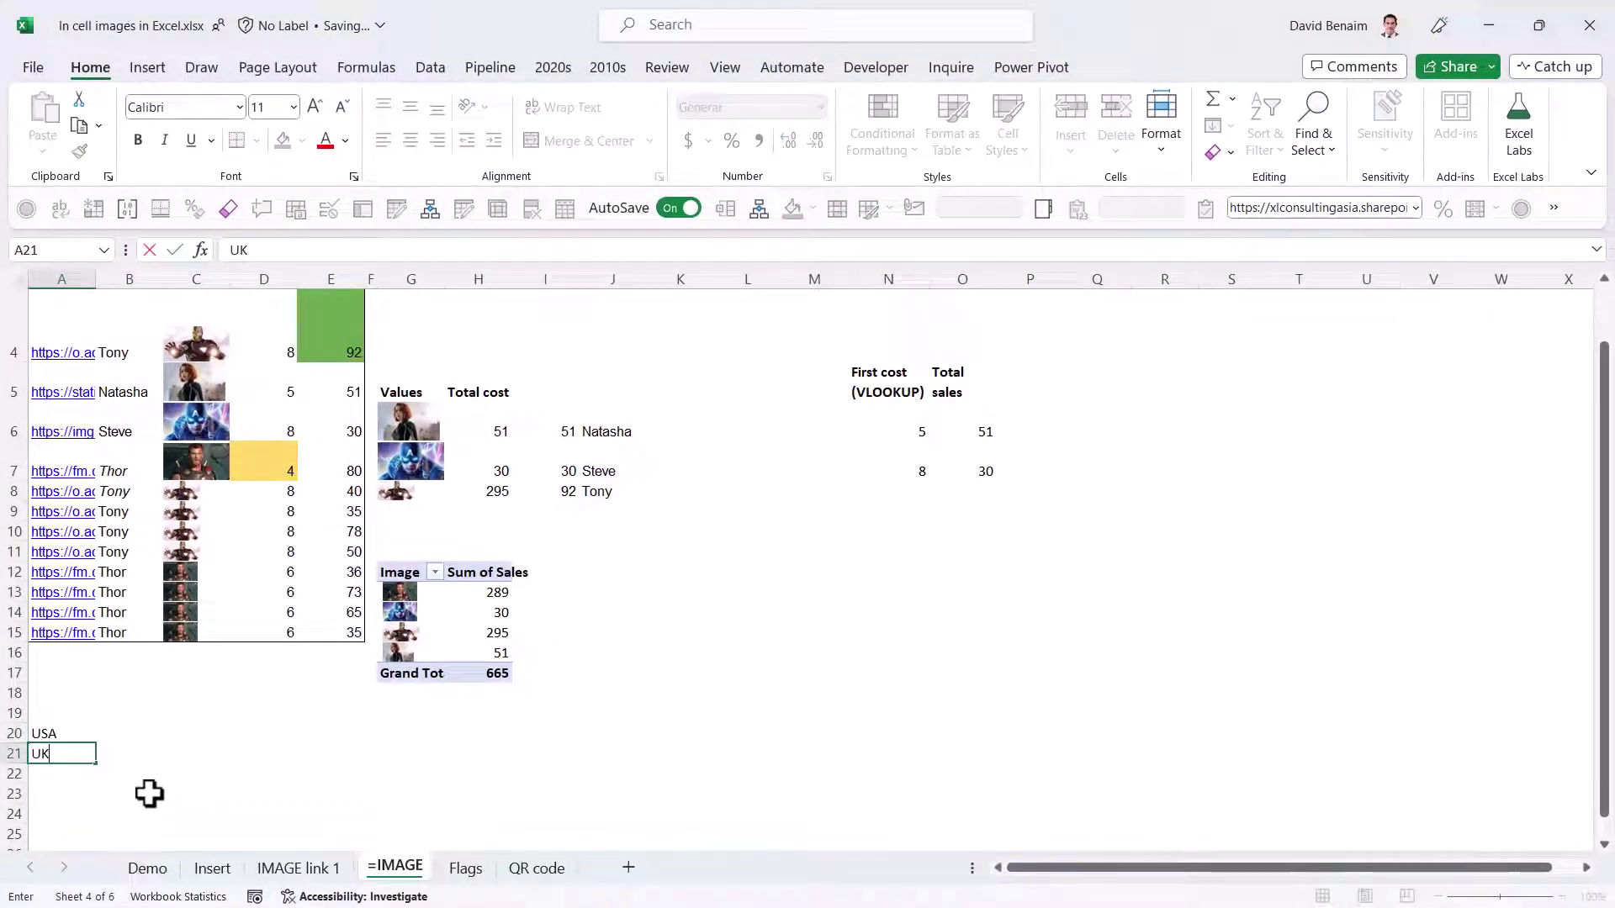
pyautogui.press('Return')
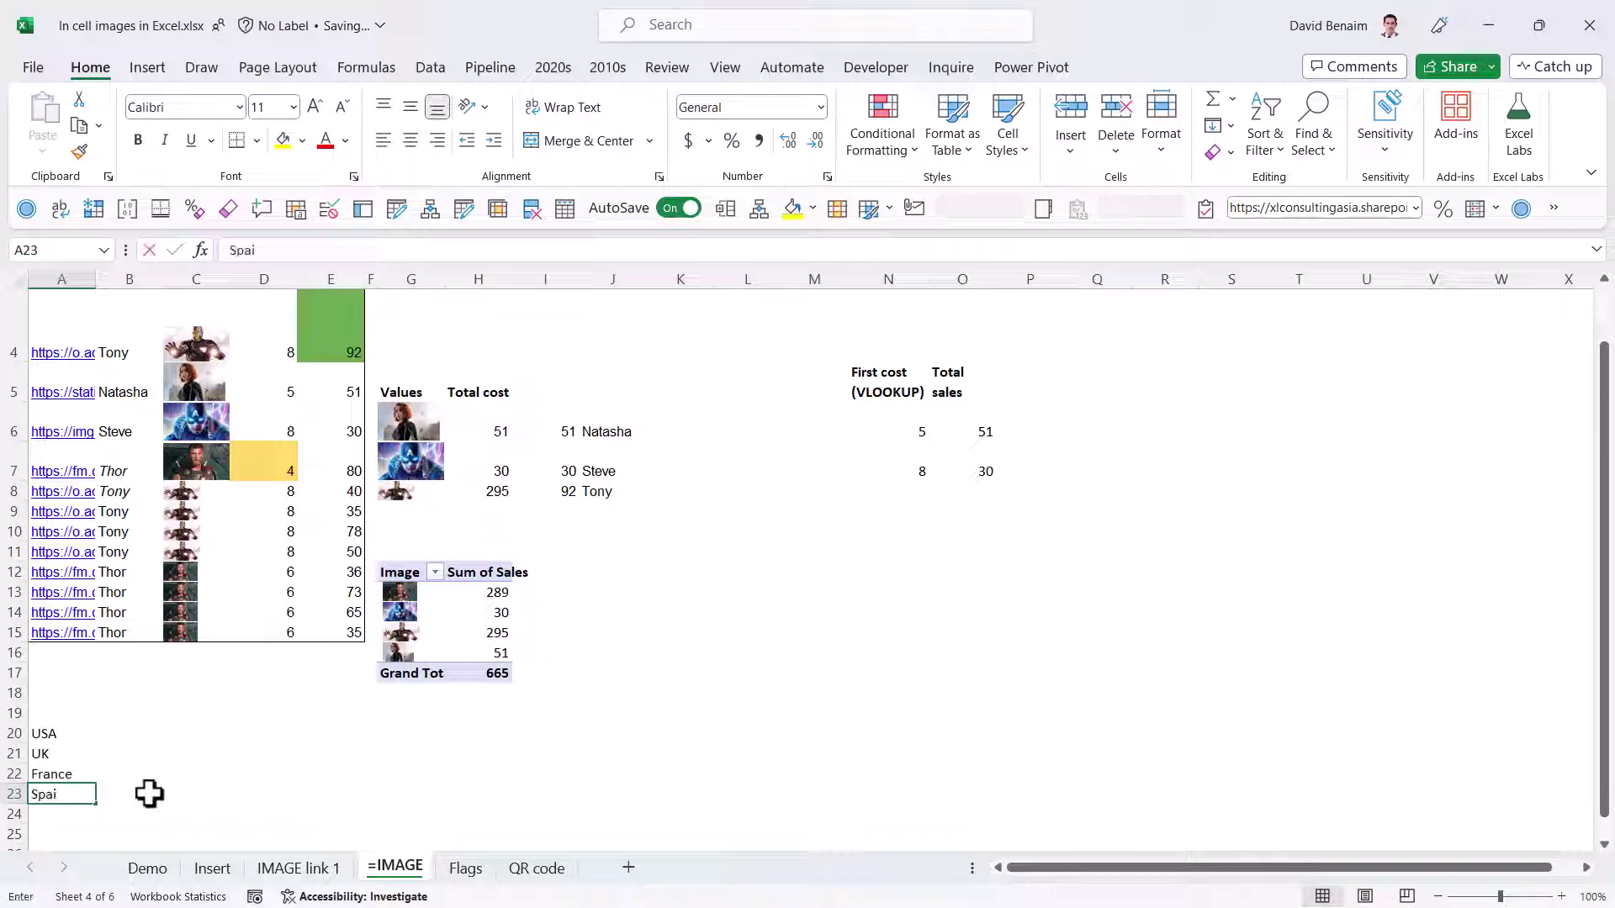
# - Convert the four countries to the Geography data type, accepting the external data notice
pyautogui.hotkey('ctrl', 'shift', 'Up')
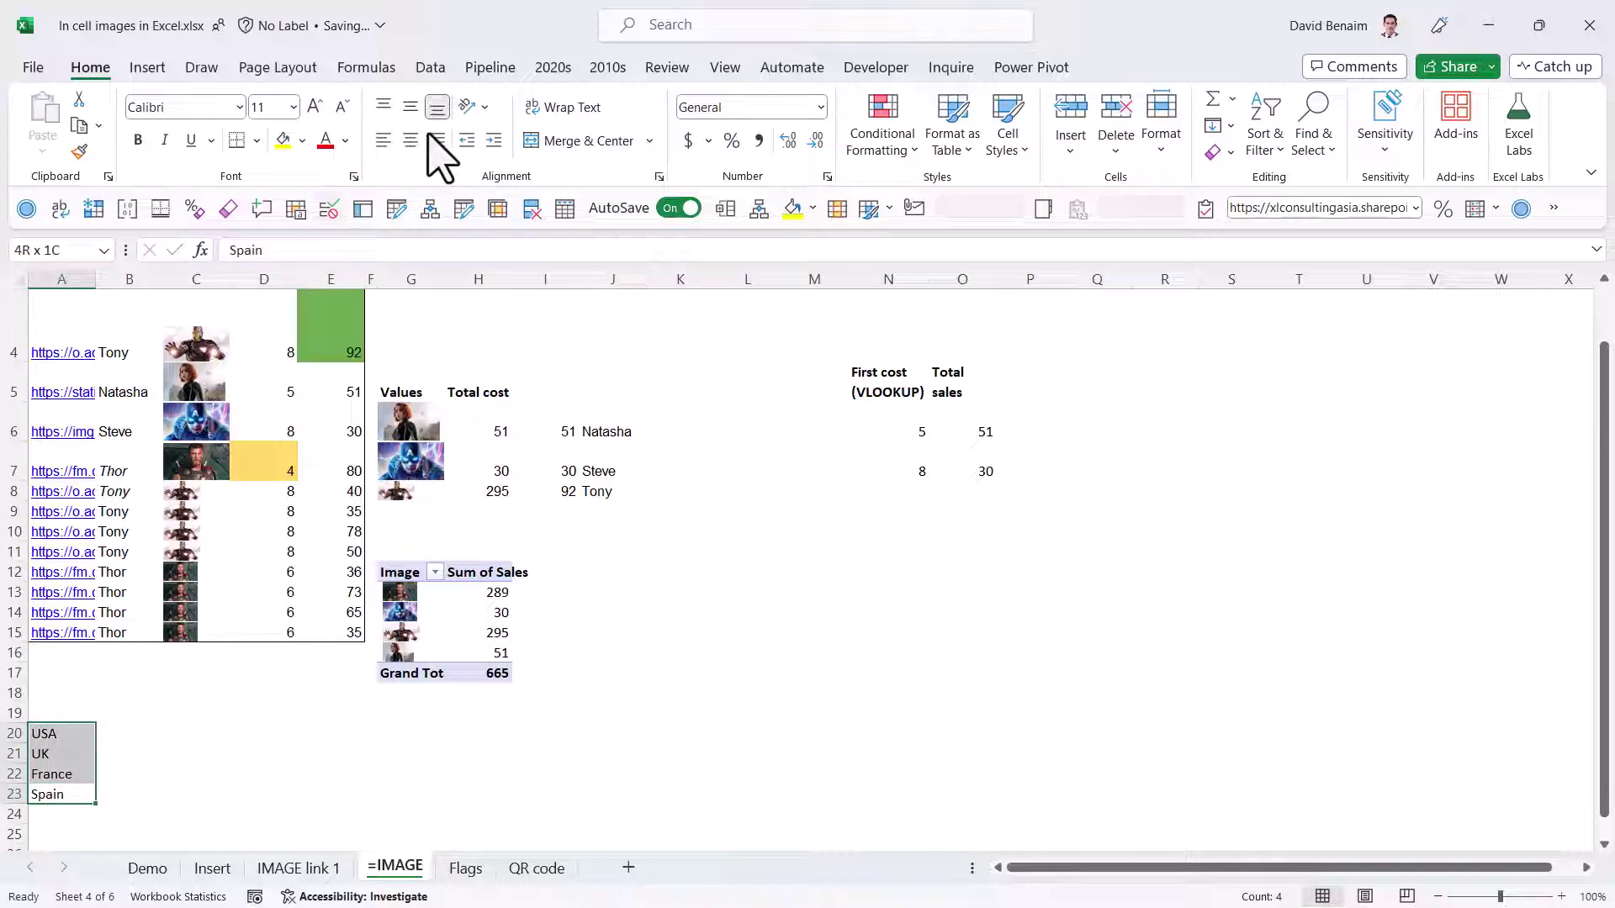
pyautogui.click(430, 67)
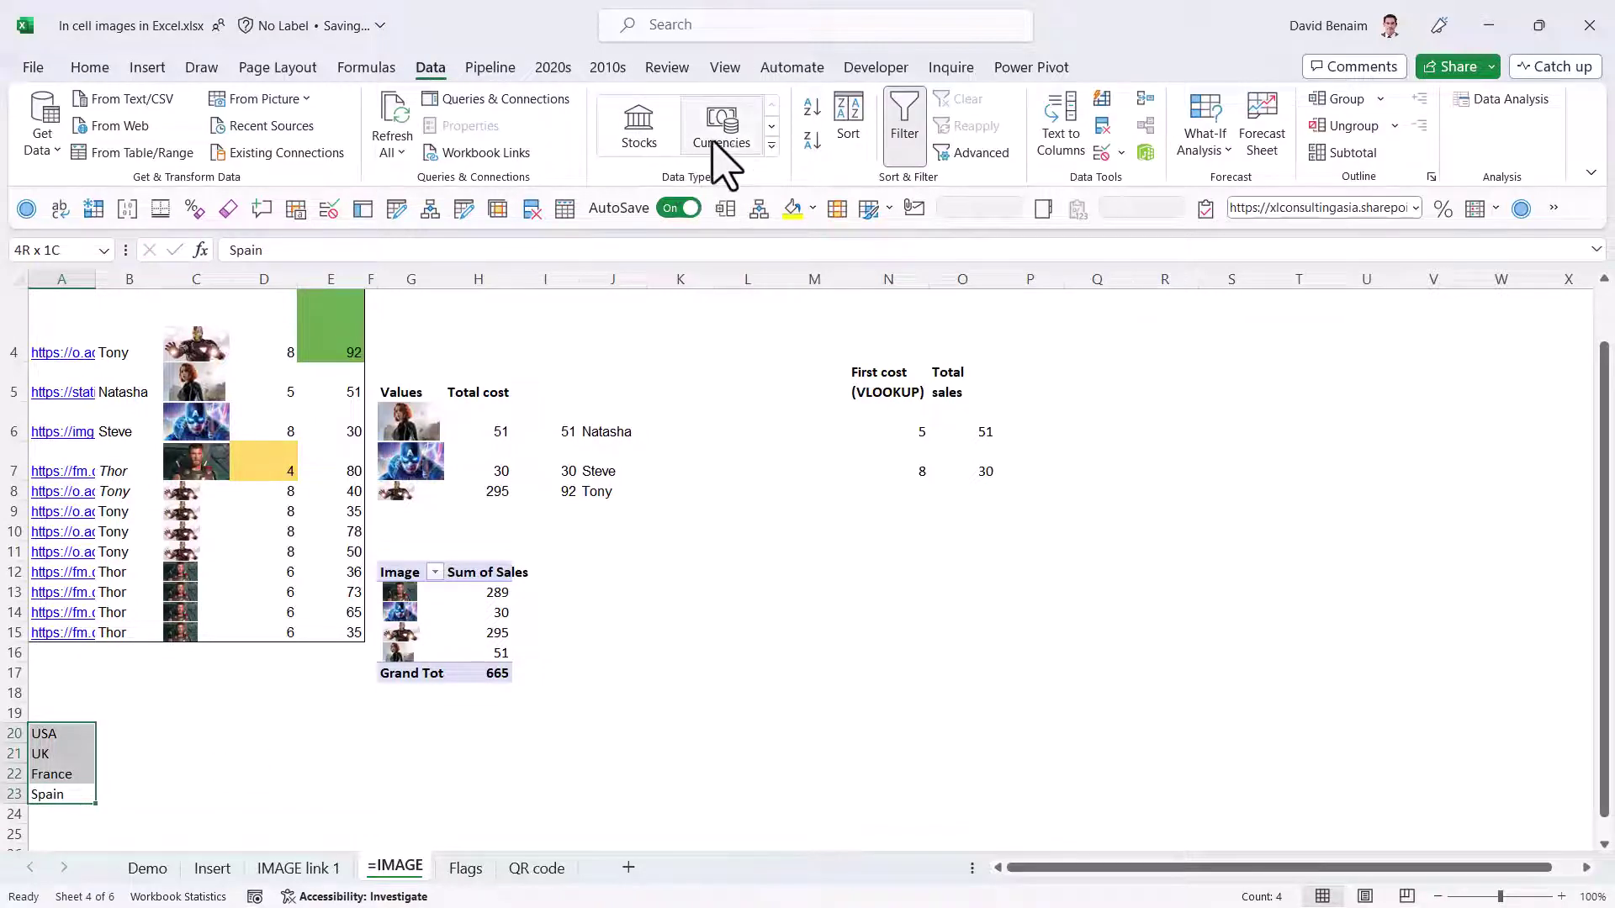
pyautogui.click(770, 145)
pyautogui.click(800, 180)
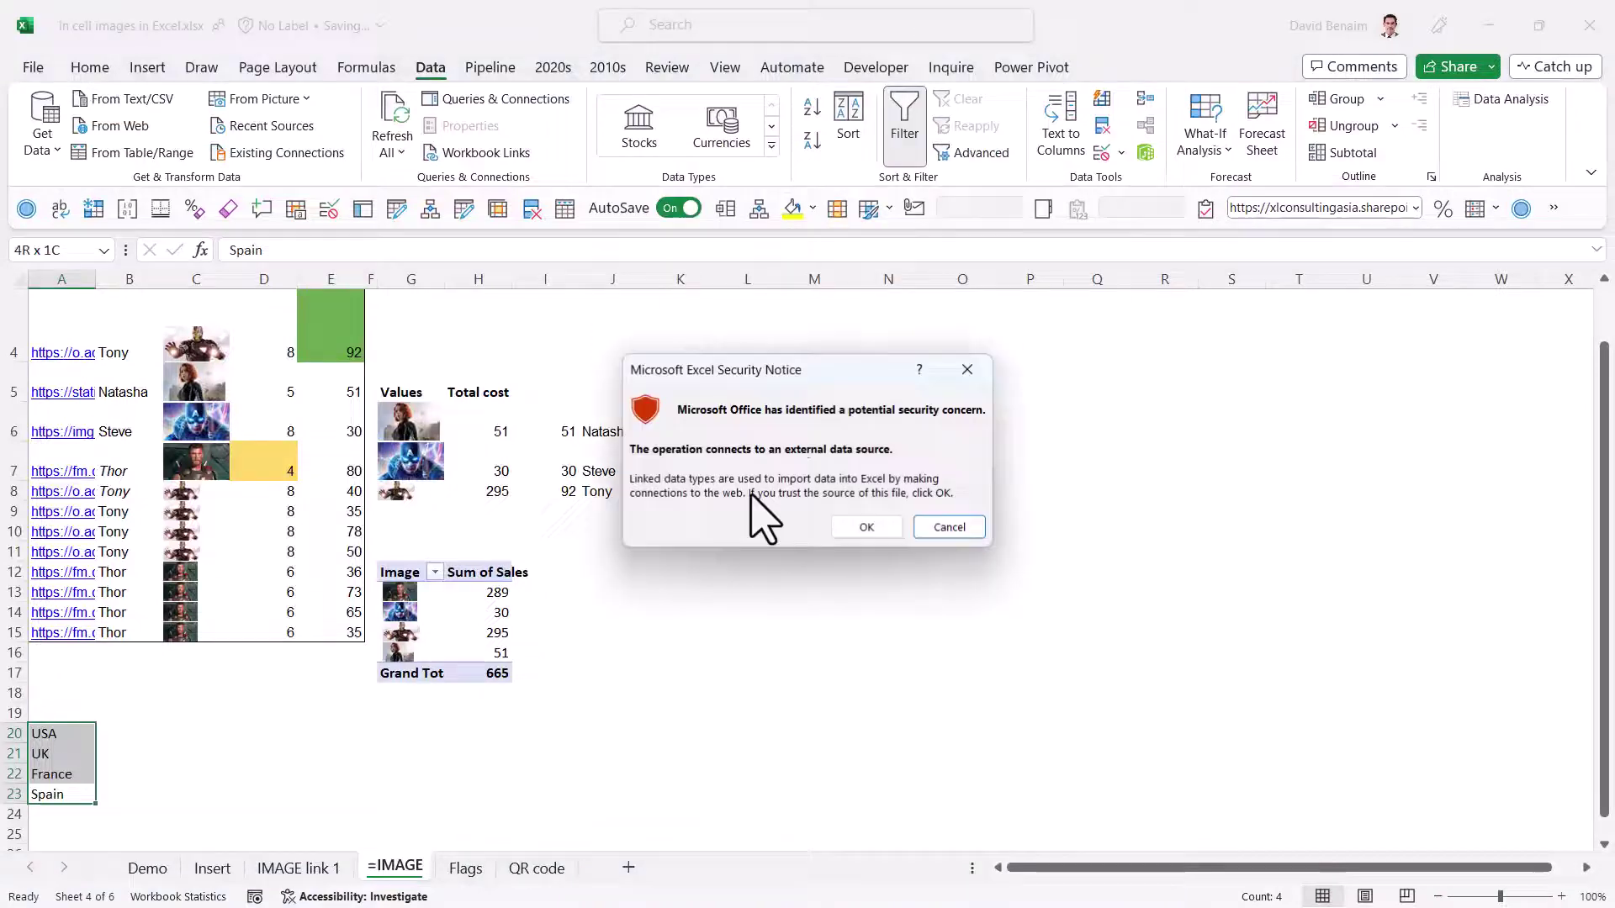
pyautogui.press('Return')
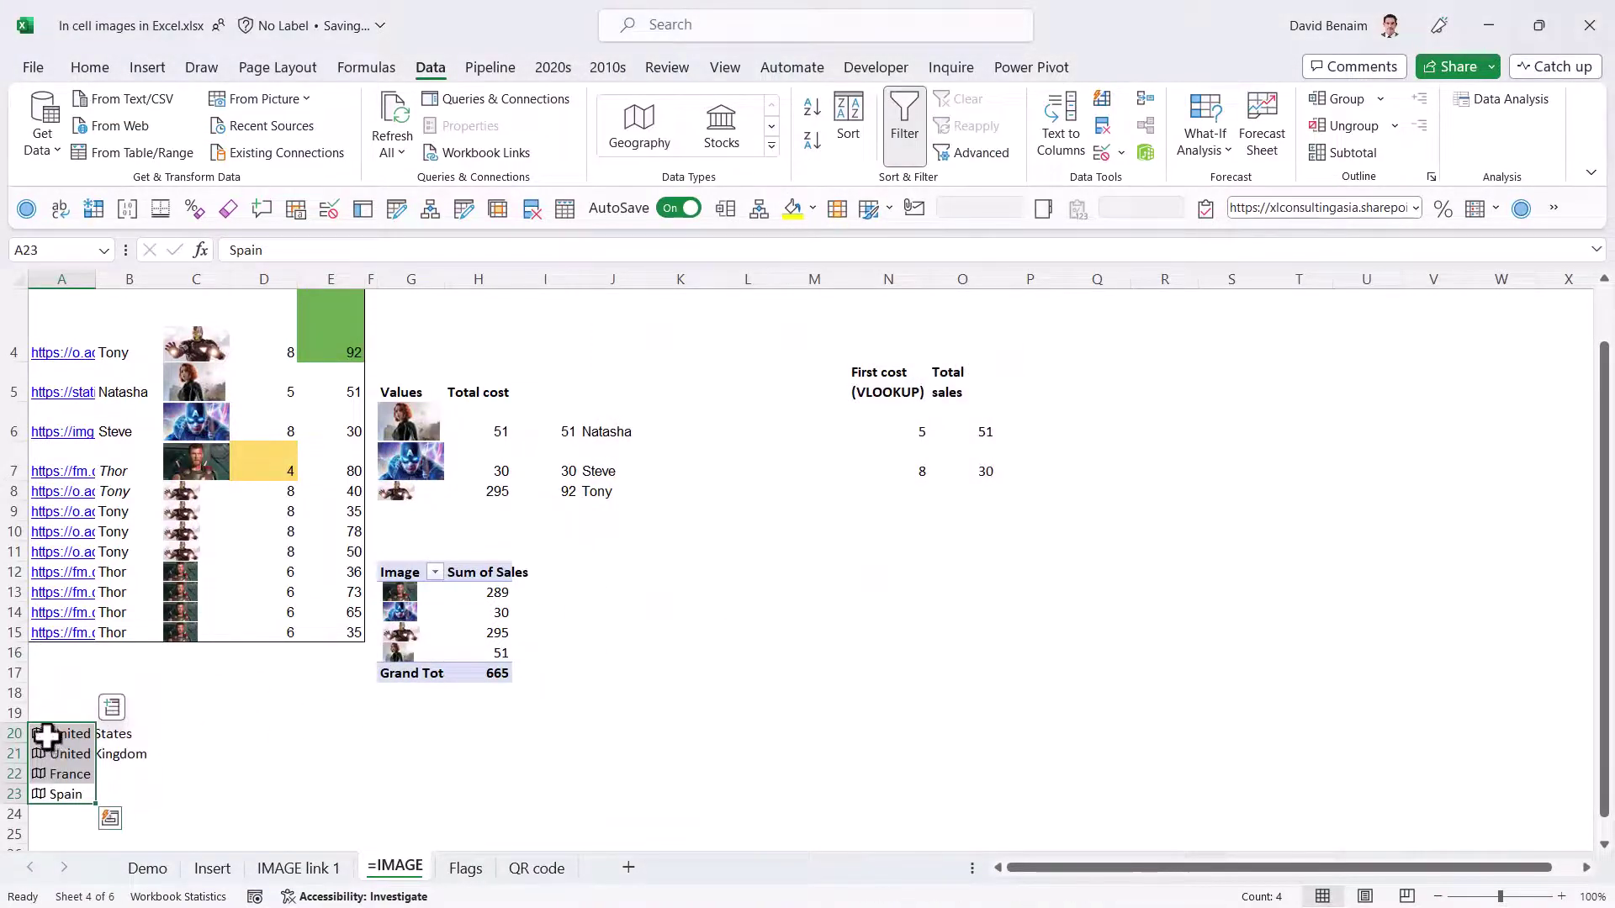
pyautogui.click(38, 735)
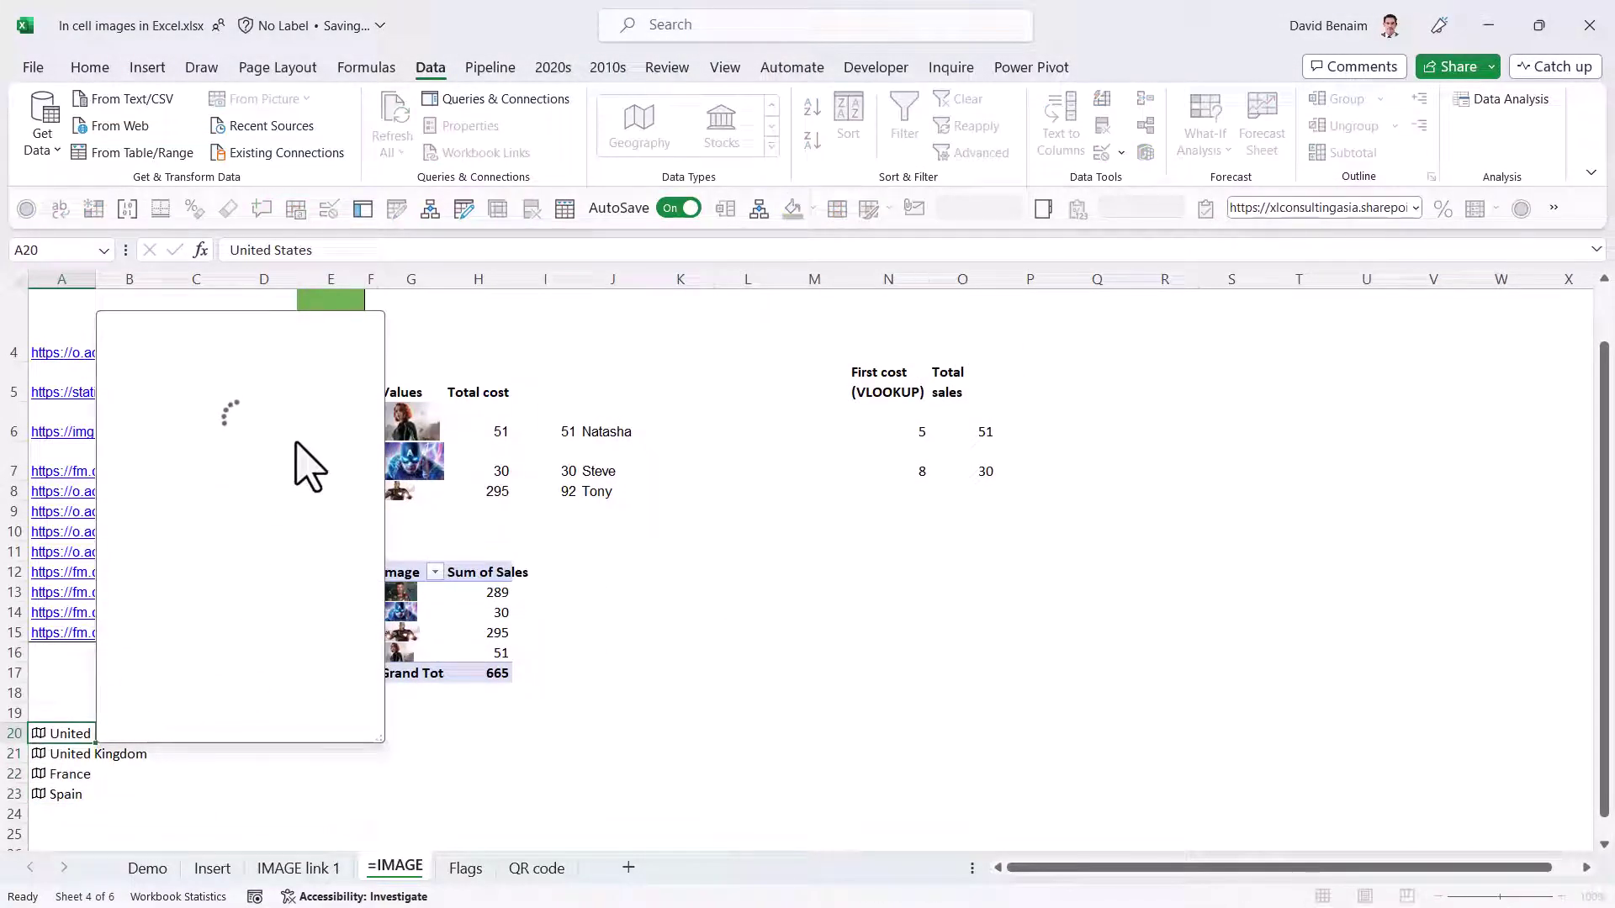
# - Insert the Image field beside United States, United Kingdom and France to show their flags
pyautogui.scroll(-10, 234, 496)
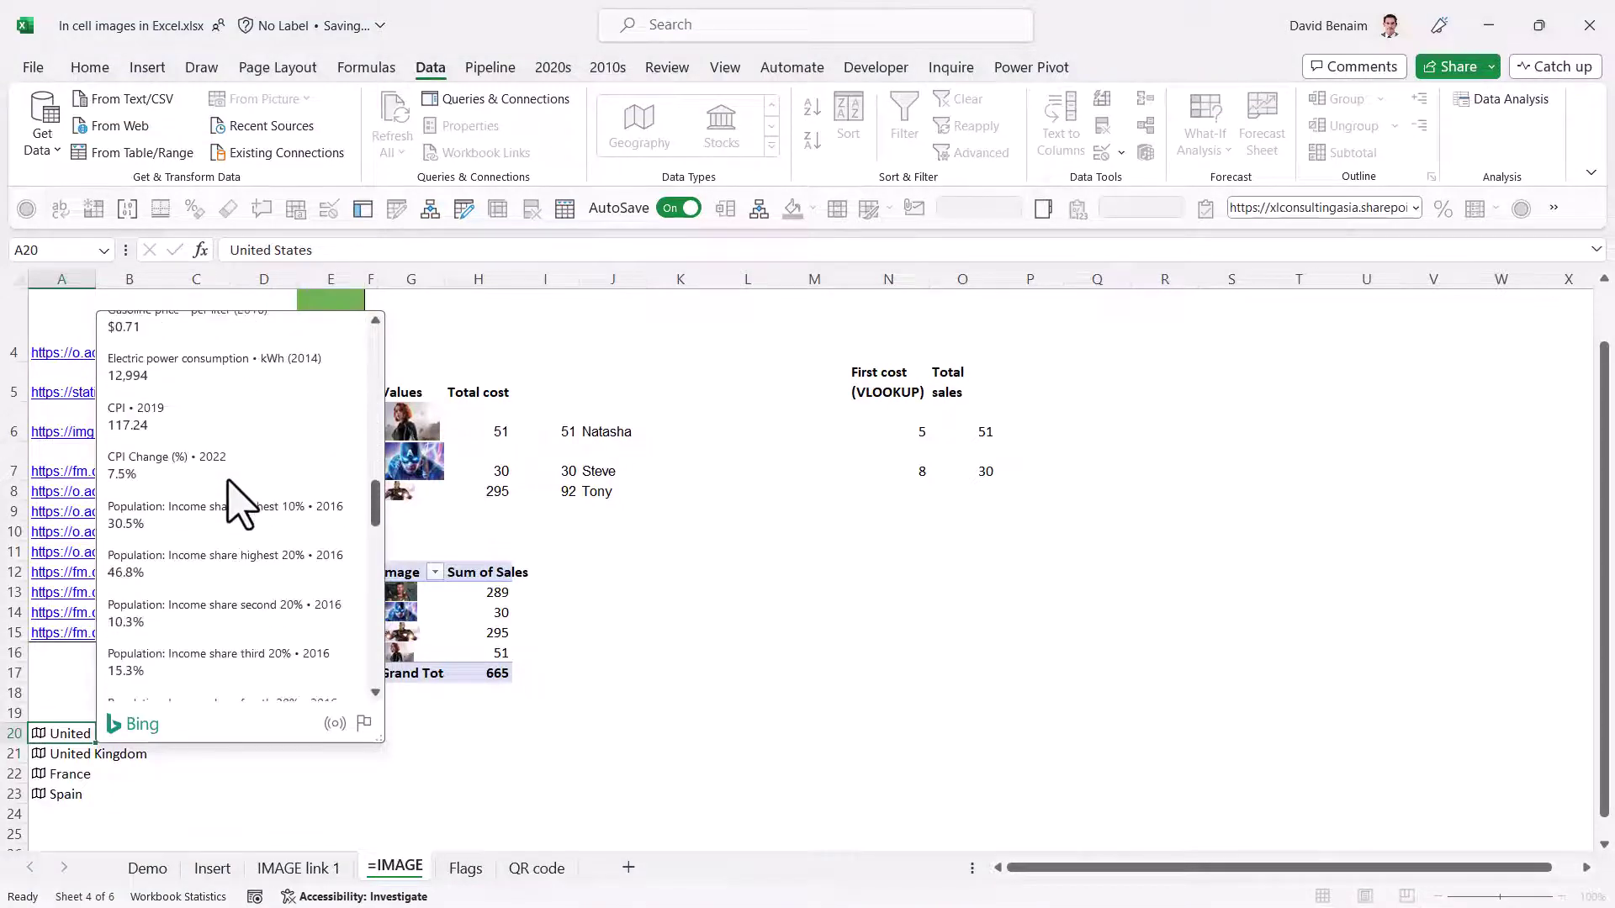
pyautogui.scroll(10, 228, 482)
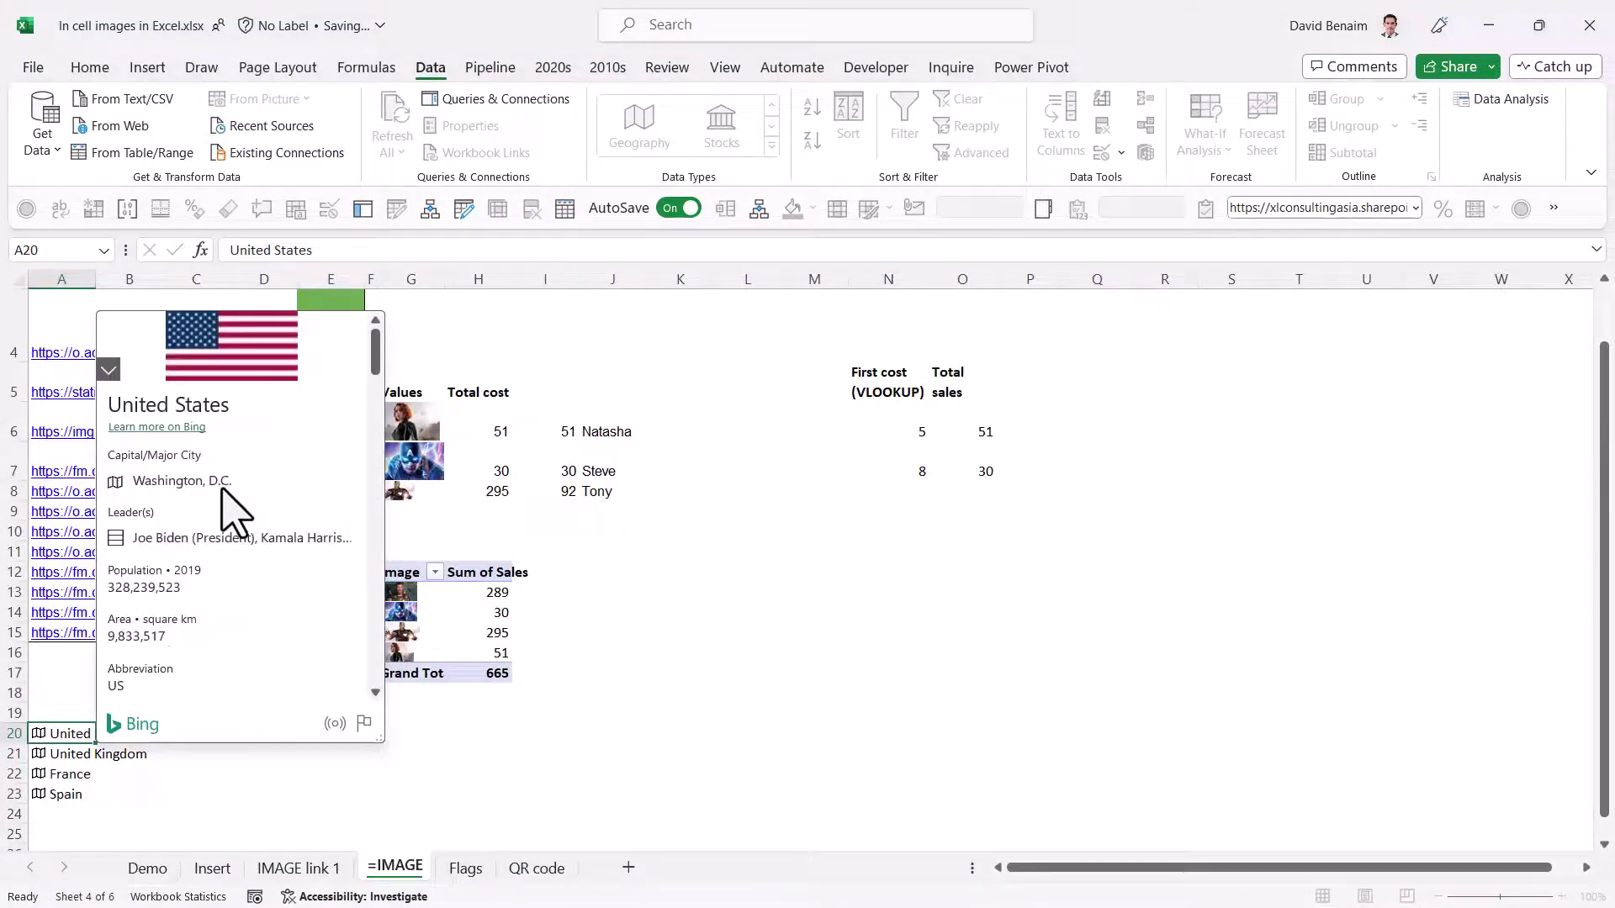
pyautogui.click(69, 725)
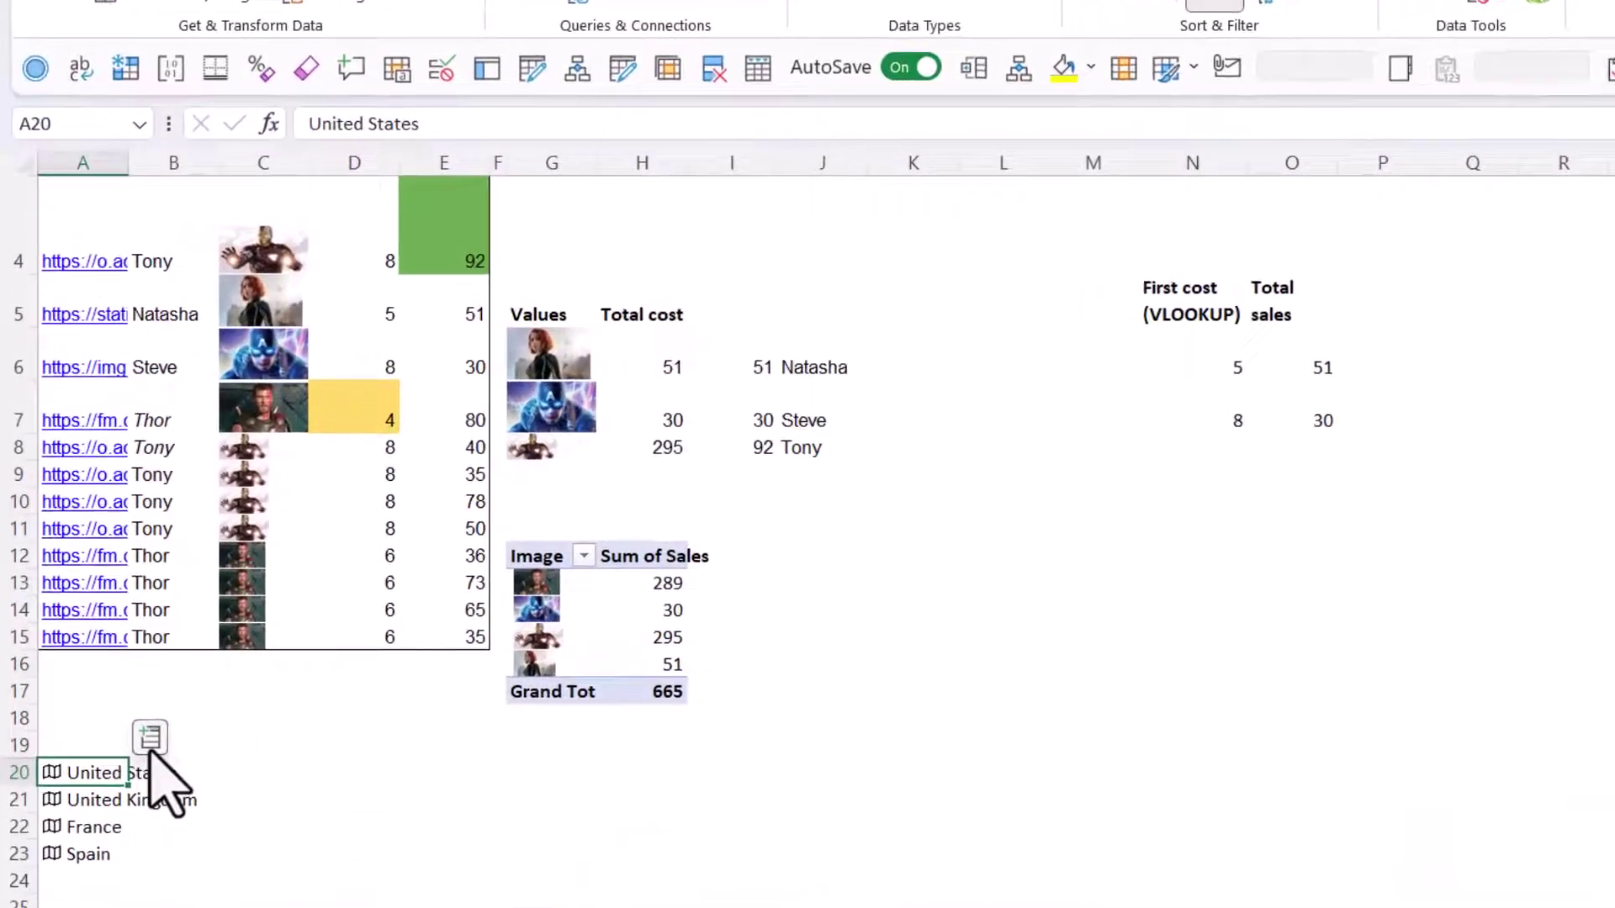
pyautogui.click(152, 747)
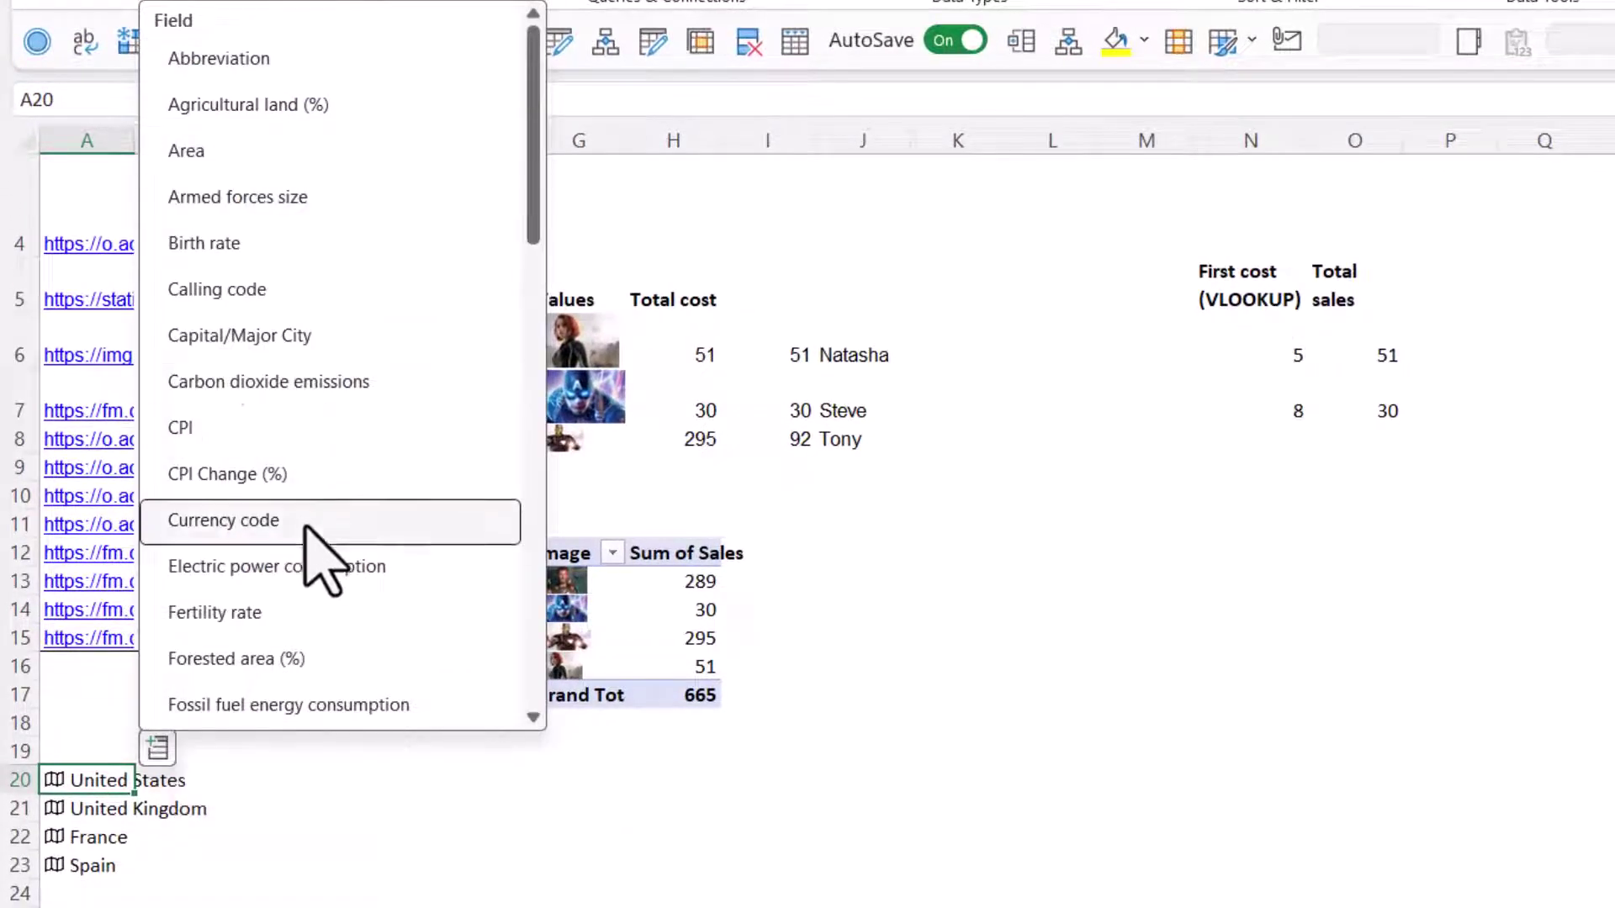
pyautogui.scroll(-7, 324, 558)
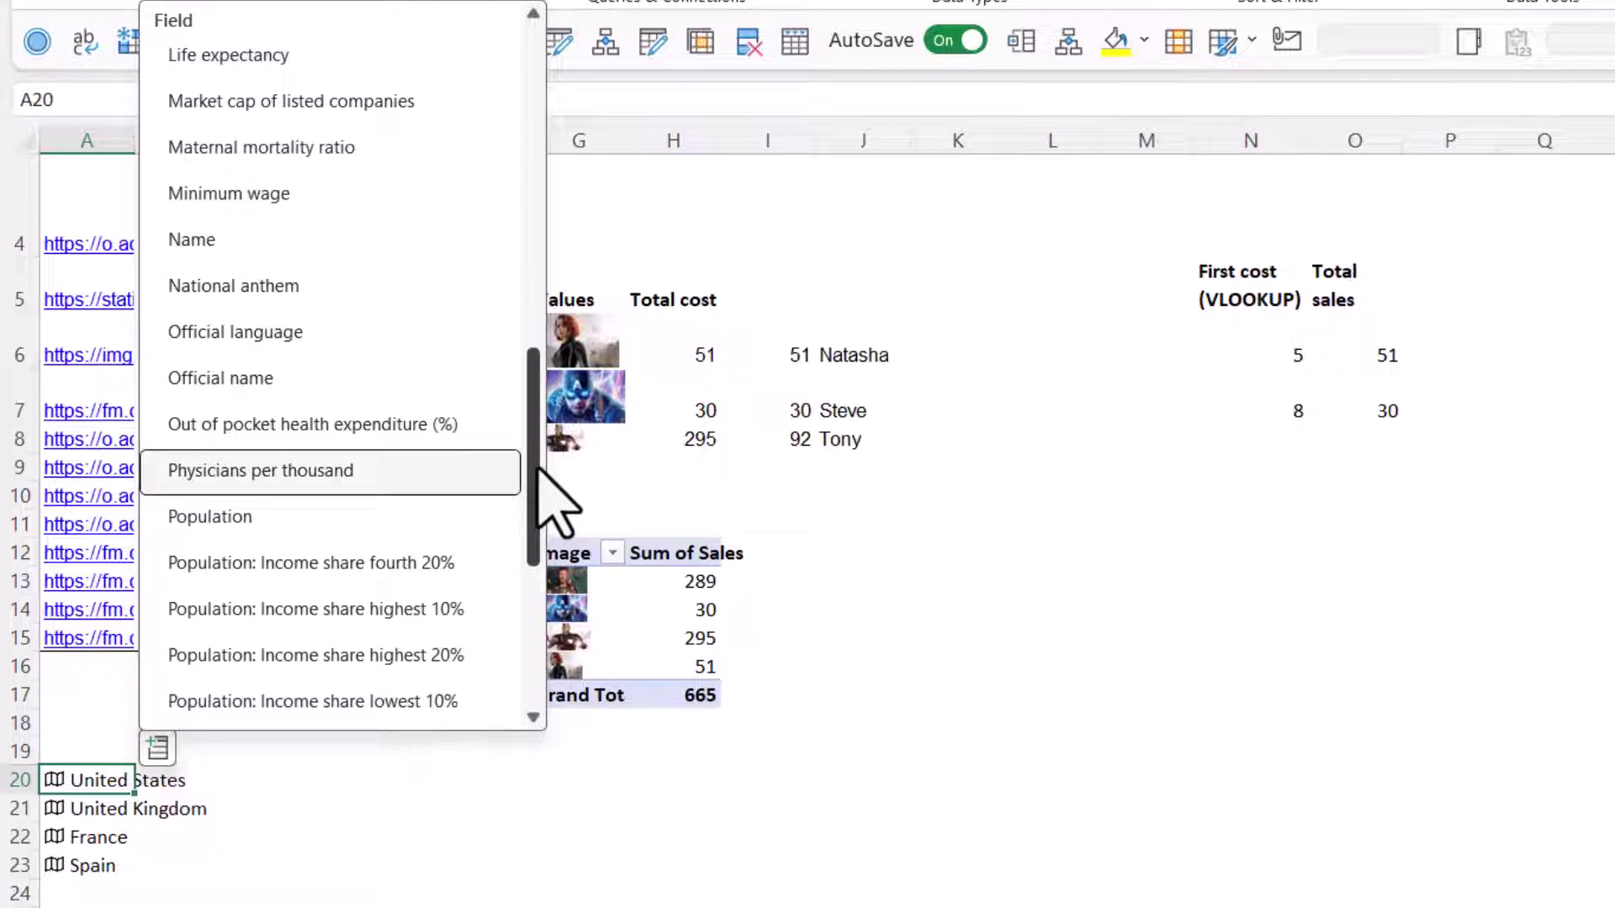
pyautogui.scroll(3, 541, 454)
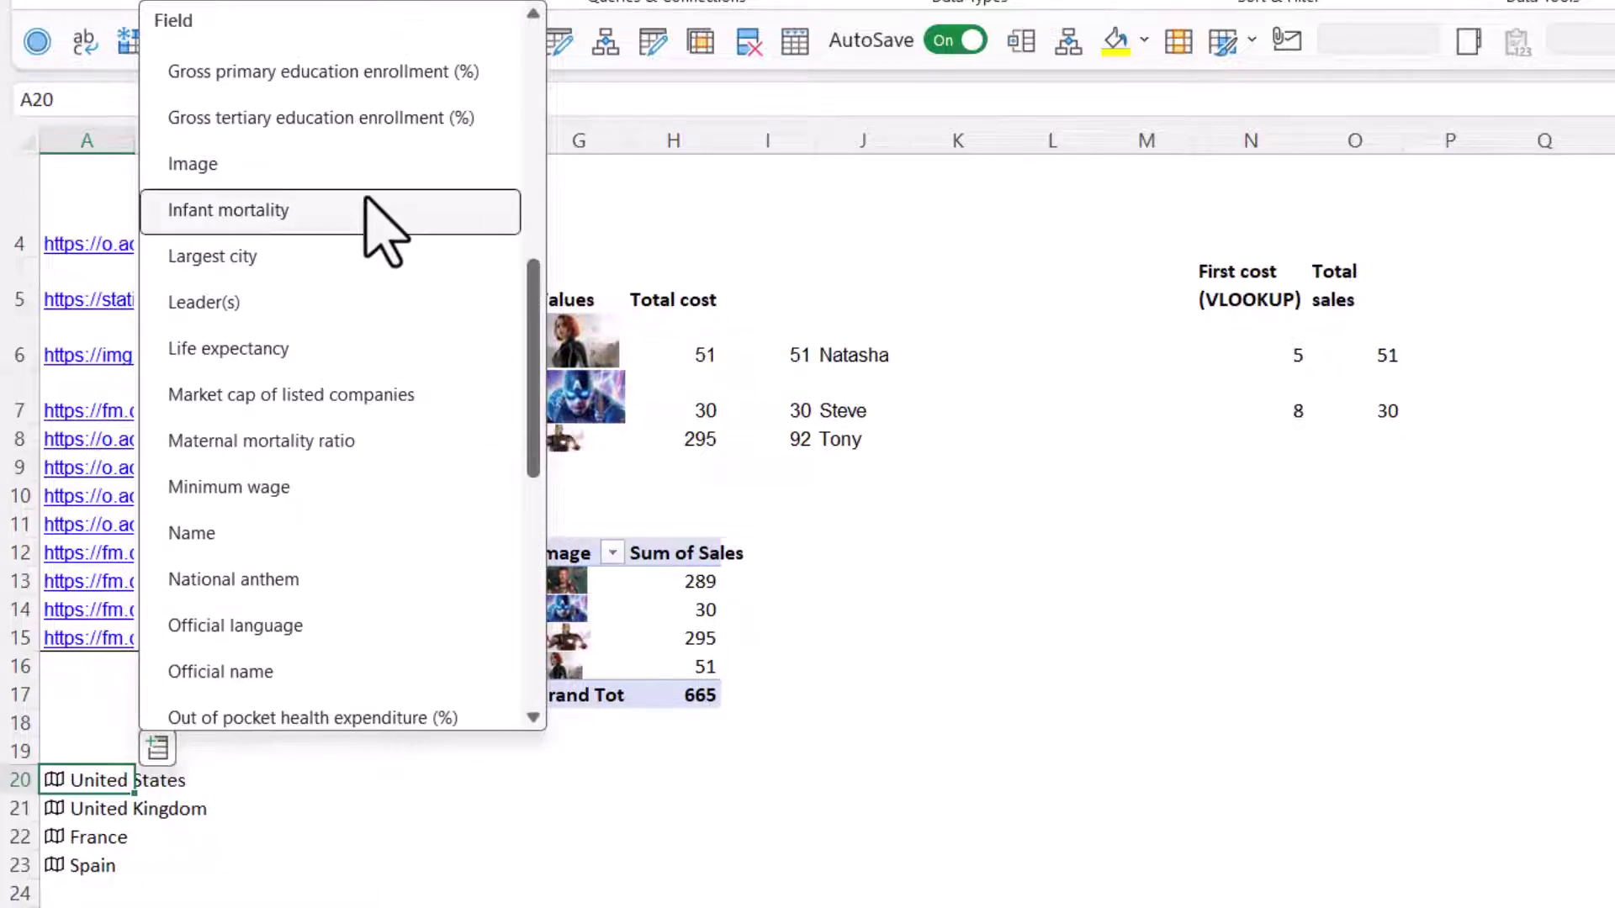
pyautogui.click(366, 168)
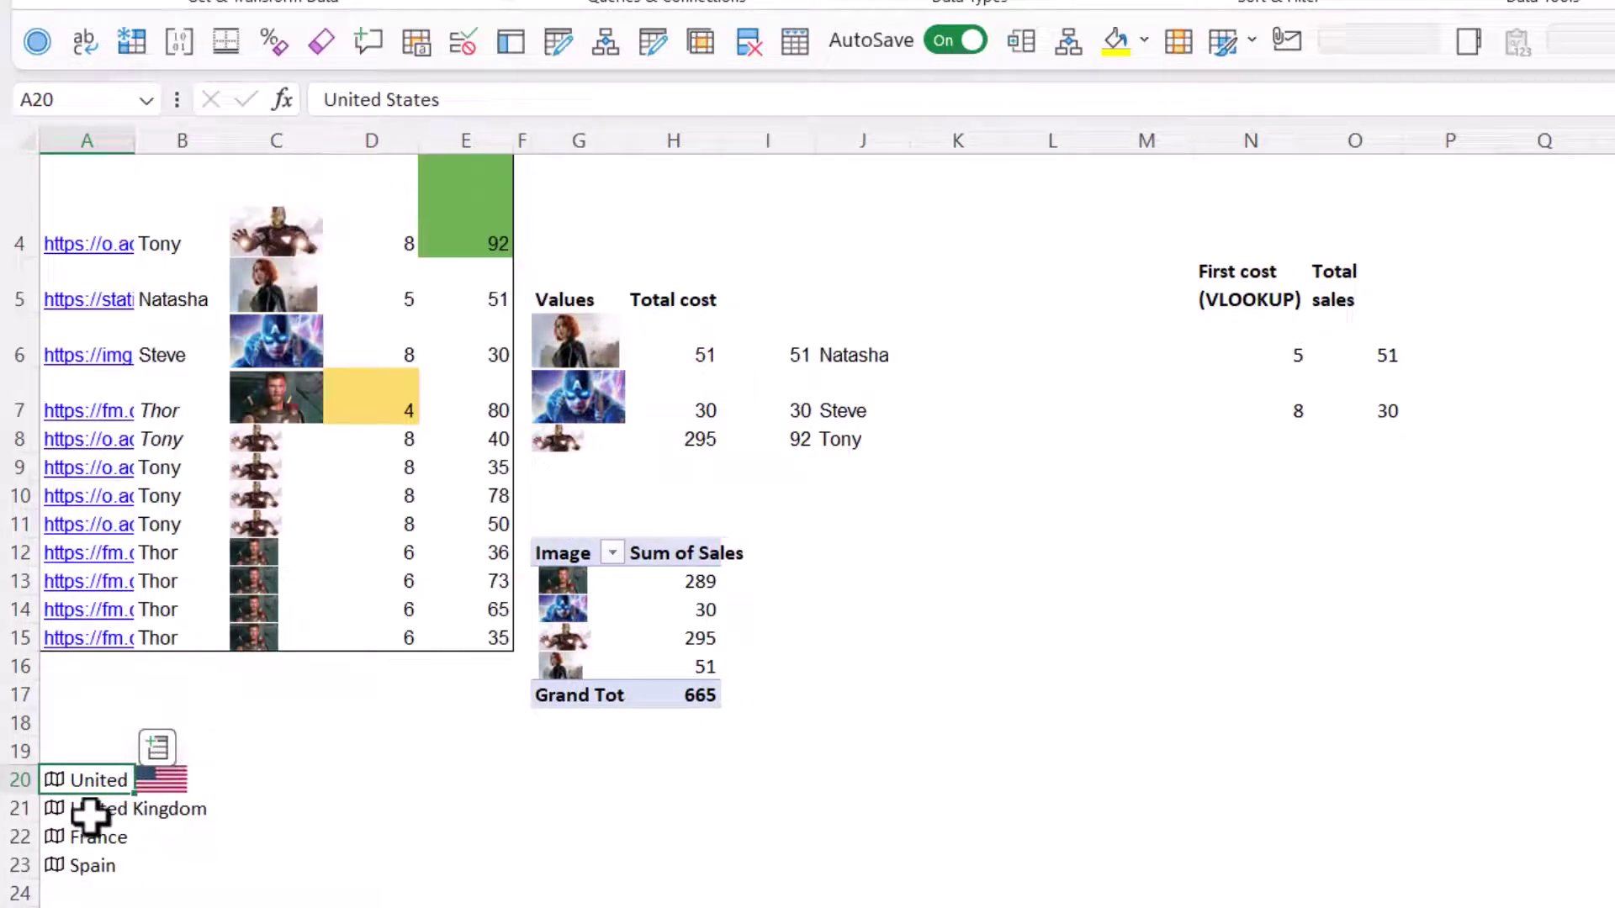
pyautogui.moveTo(90, 814); pyautogui.dragTo(97, 836)
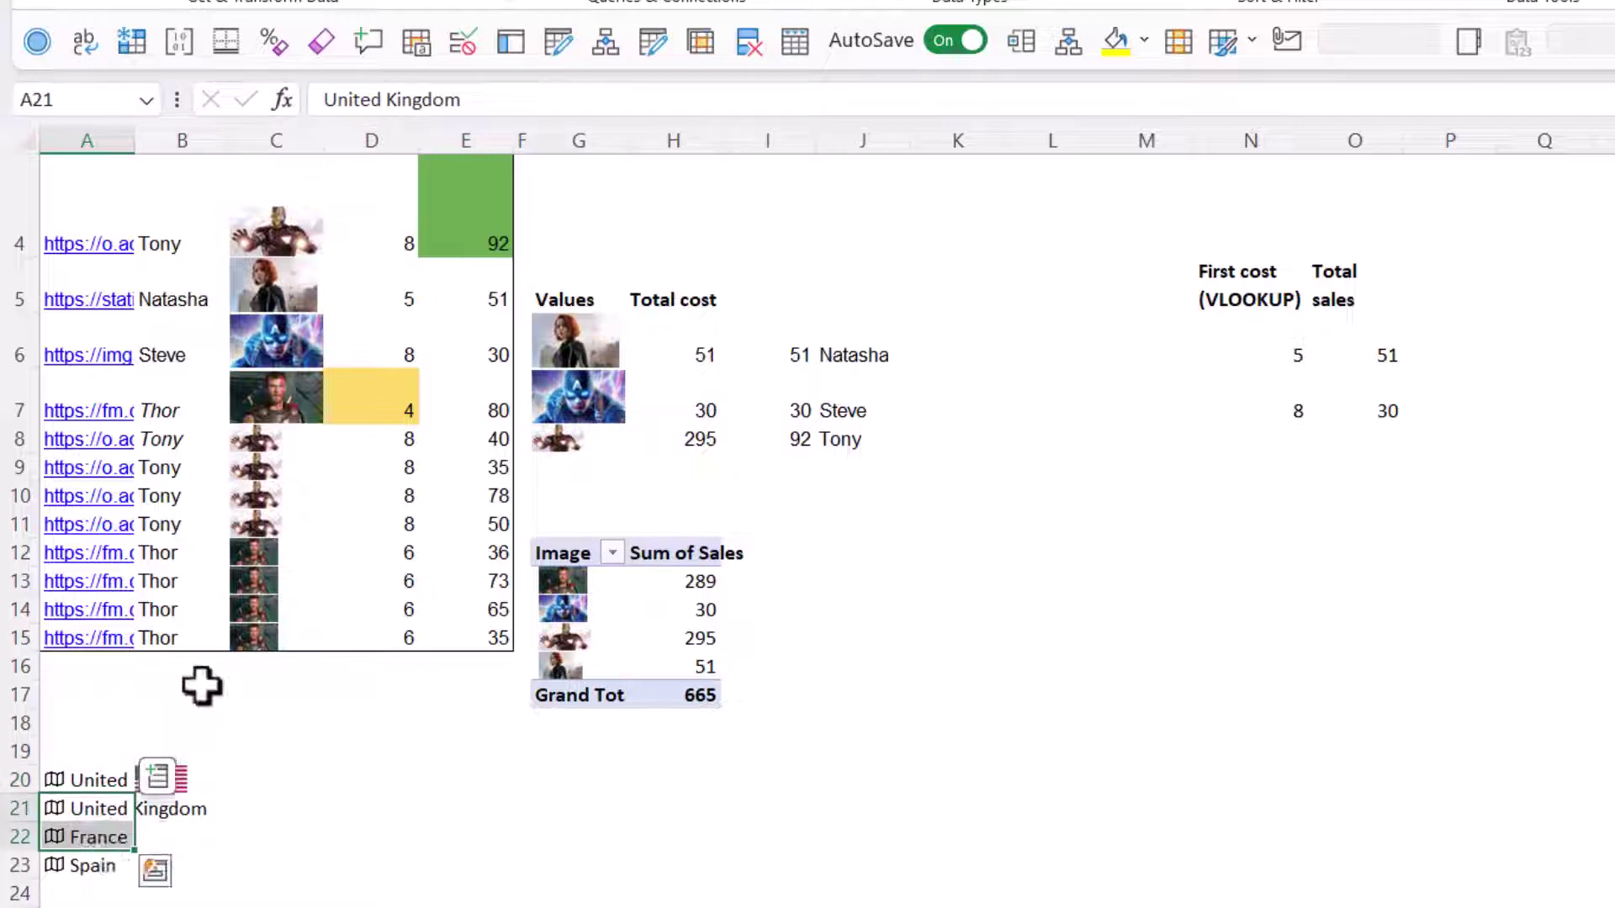
pyautogui.click(160, 777)
pyautogui.click(248, 733)
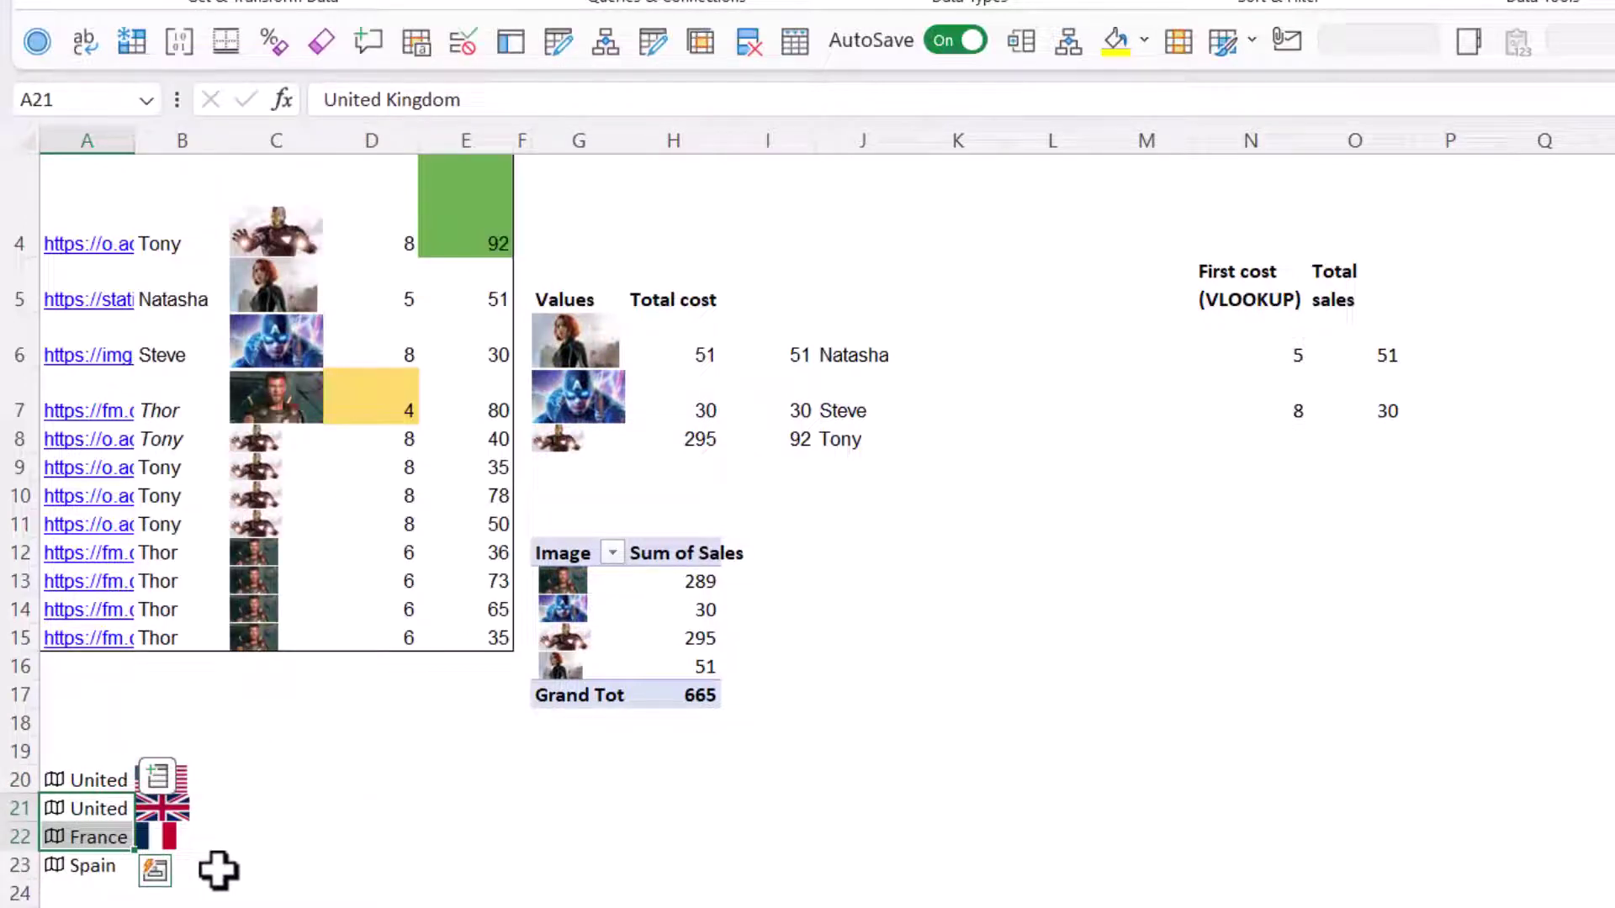
# - Enter =A23.Image in B23 for Spain's flag, then select the flag and country cells
pyautogui.click(199, 859)
pyautogui.write('=')
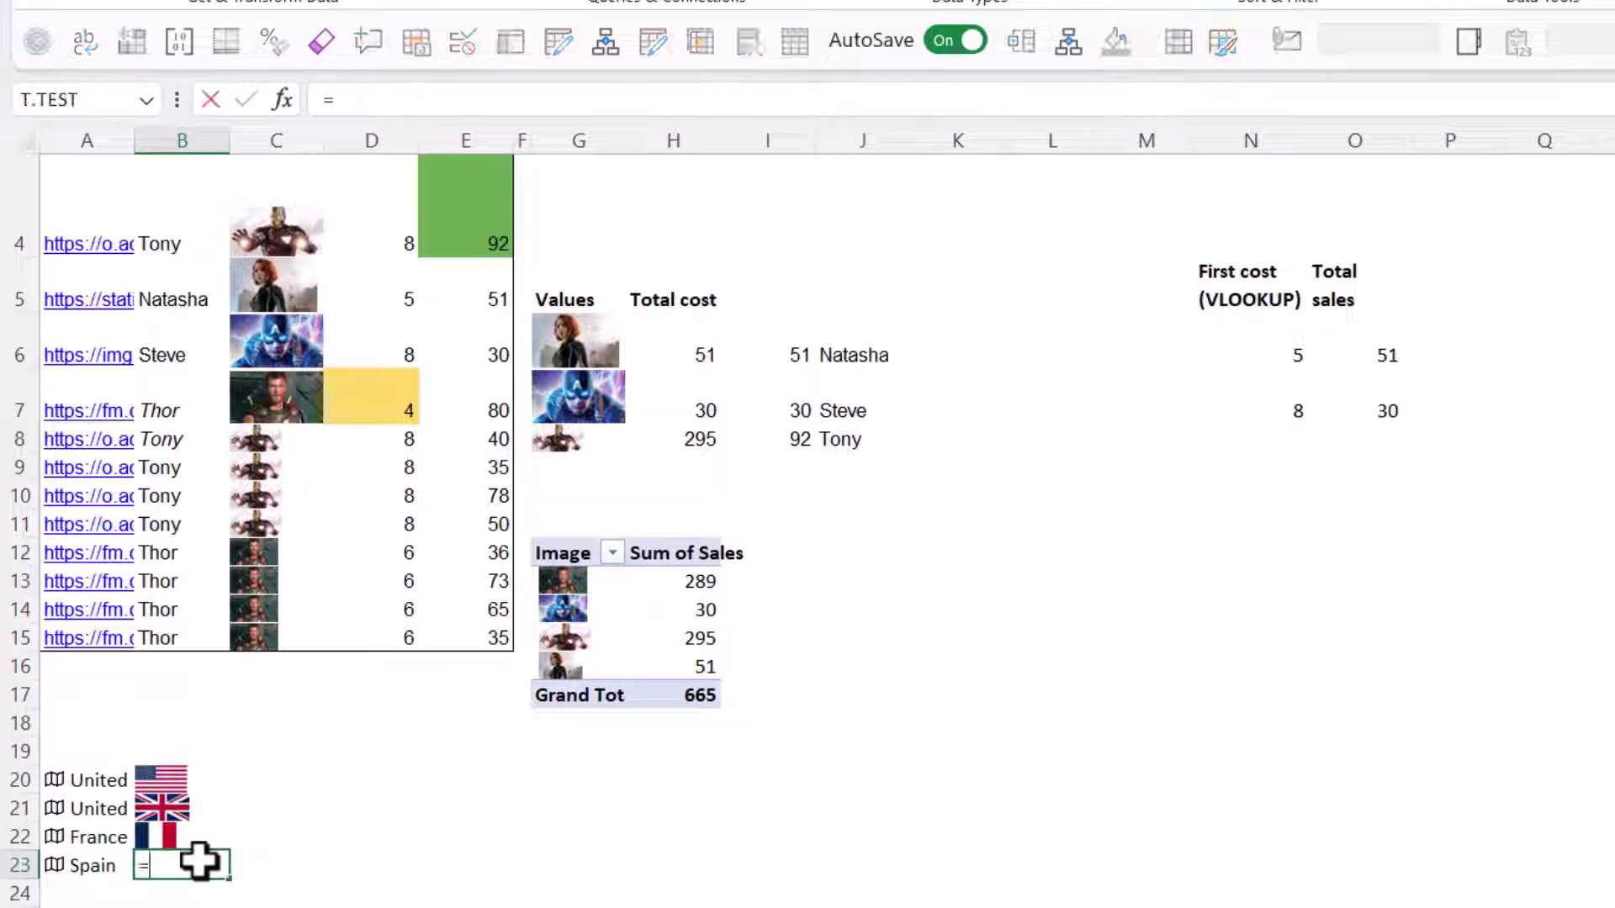
pyautogui.press('Left')
pyautogui.write('.ima')
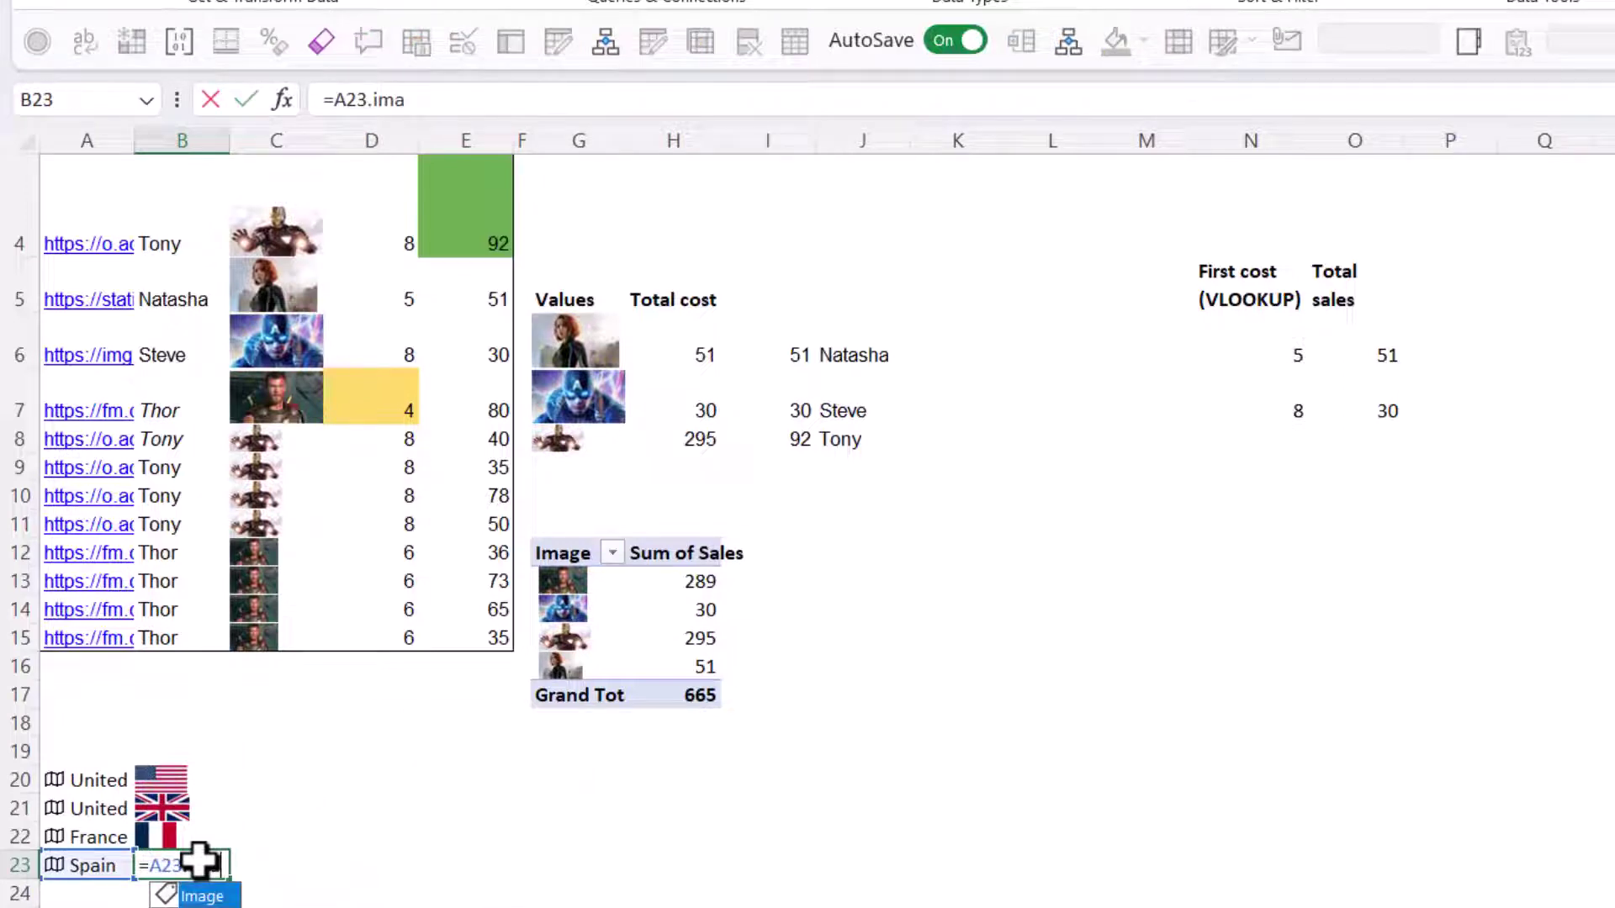
pyautogui.press('Return')
pyautogui.press('Up')
pyautogui.press('Up')
pyautogui.press('Up')
pyautogui.press('Up')
pyautogui.press('Up')
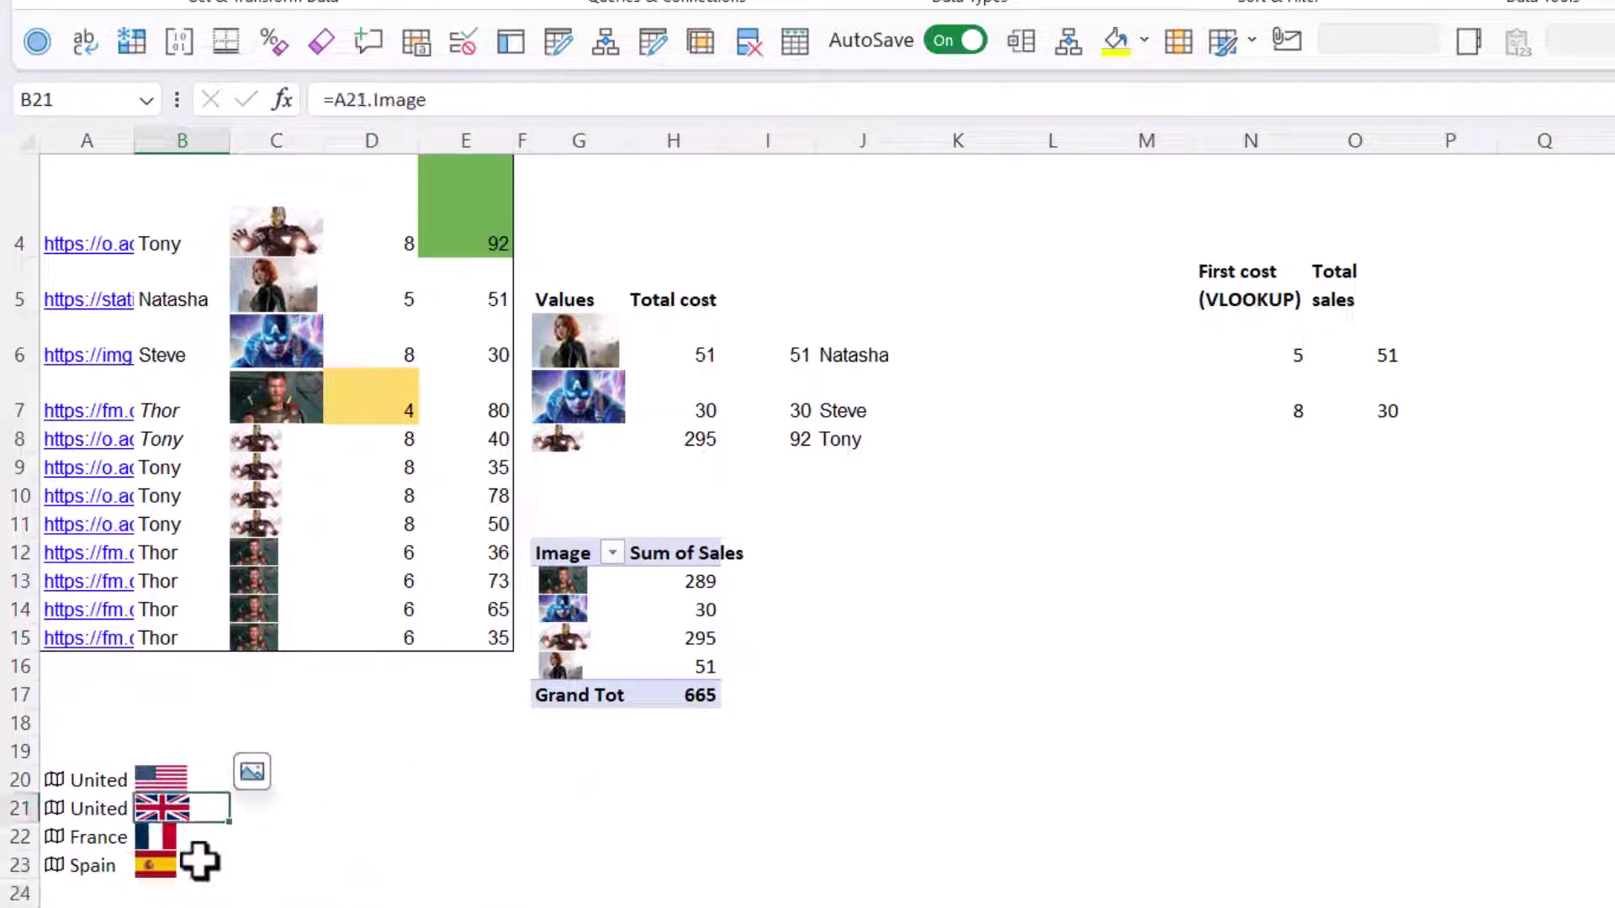
pyautogui.press('Down')
pyautogui.hotkey('shift', 'Down')
pyautogui.hotkey('shift', 'Down')
pyautogui.hotkey('shift', 'Down')
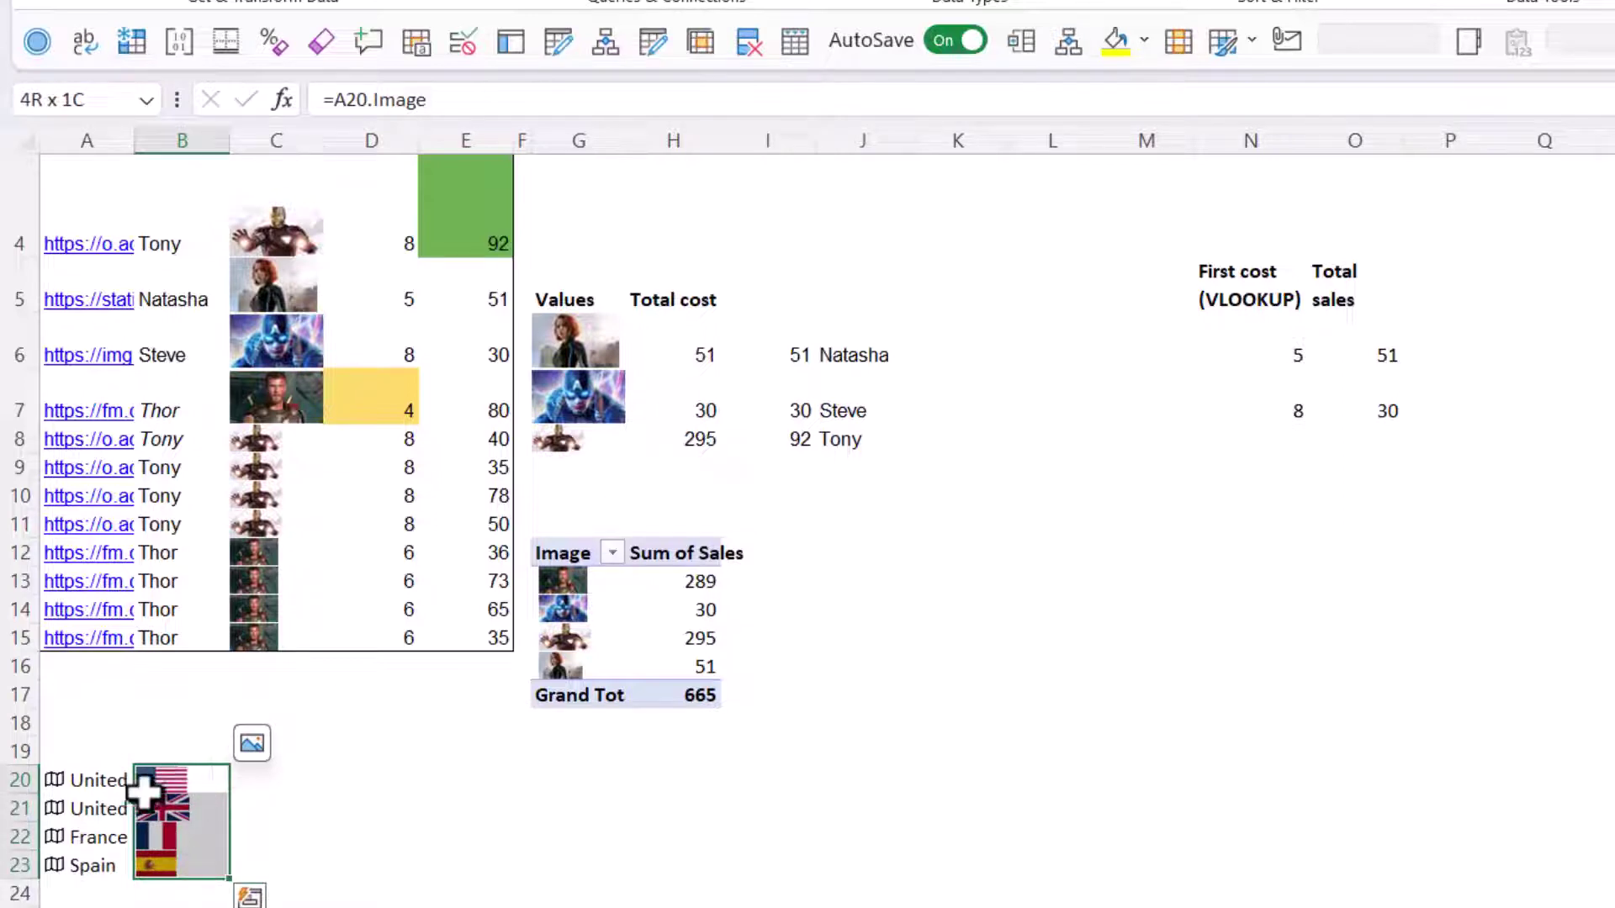
pyautogui.moveTo(106, 783)
pyautogui.mouseDown()
pyautogui.moveTo(108, 871)
pyautogui.moveTo(110, 774)
pyautogui.mouseUp()
# - Add Forested area (%) values and type headers Country, Flag, Forested in row 19
pyautogui.click(158, 748)
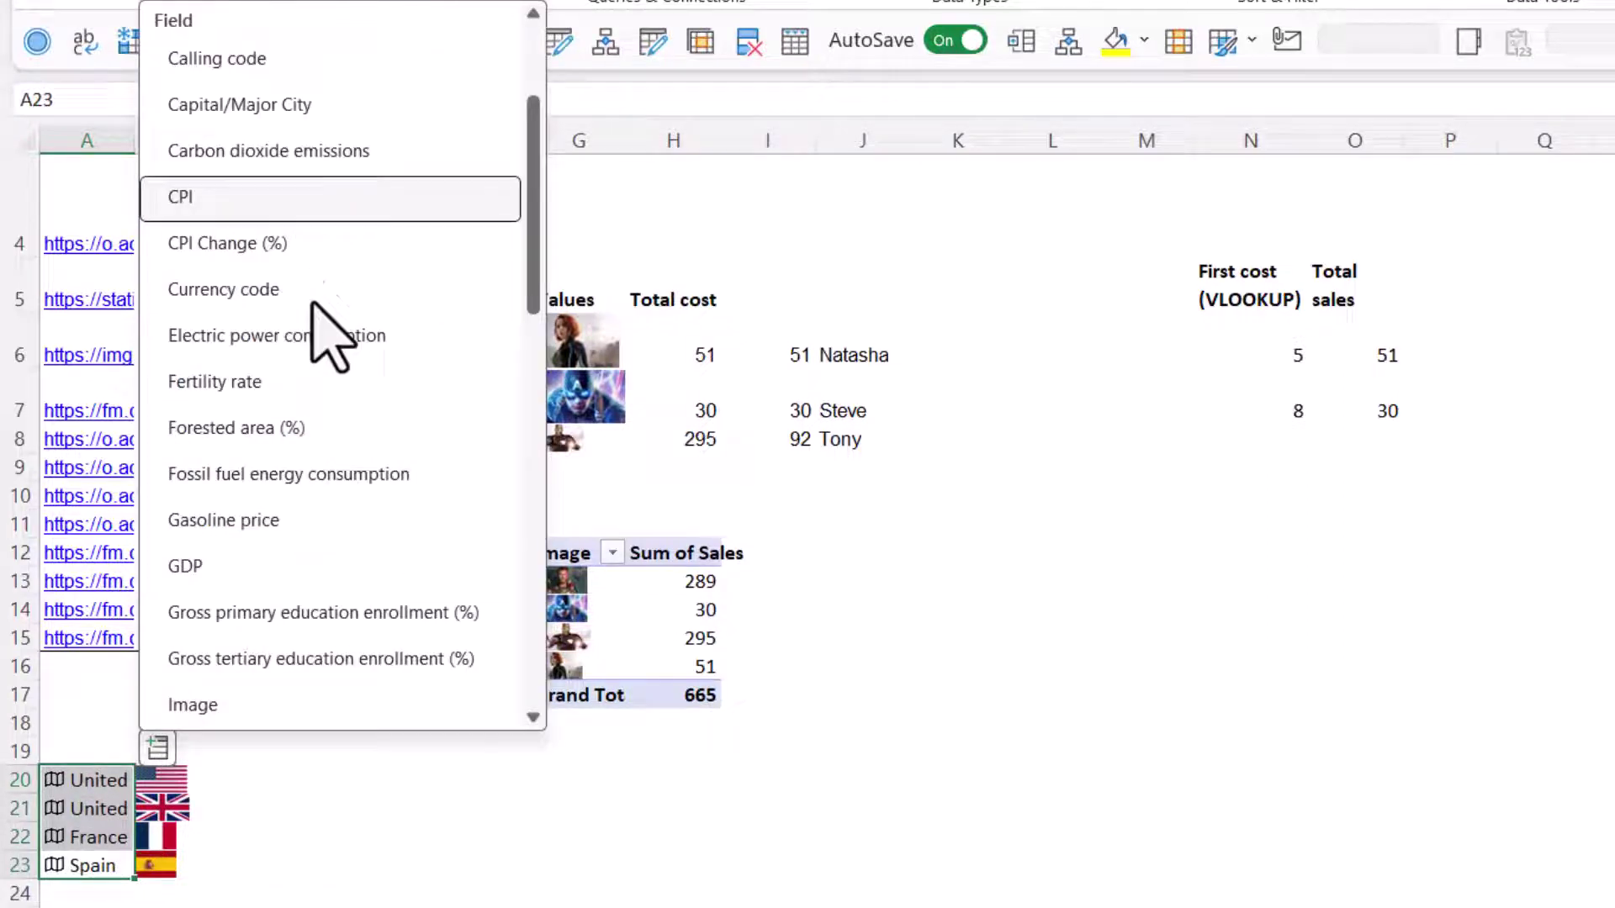
pyautogui.click(315, 428)
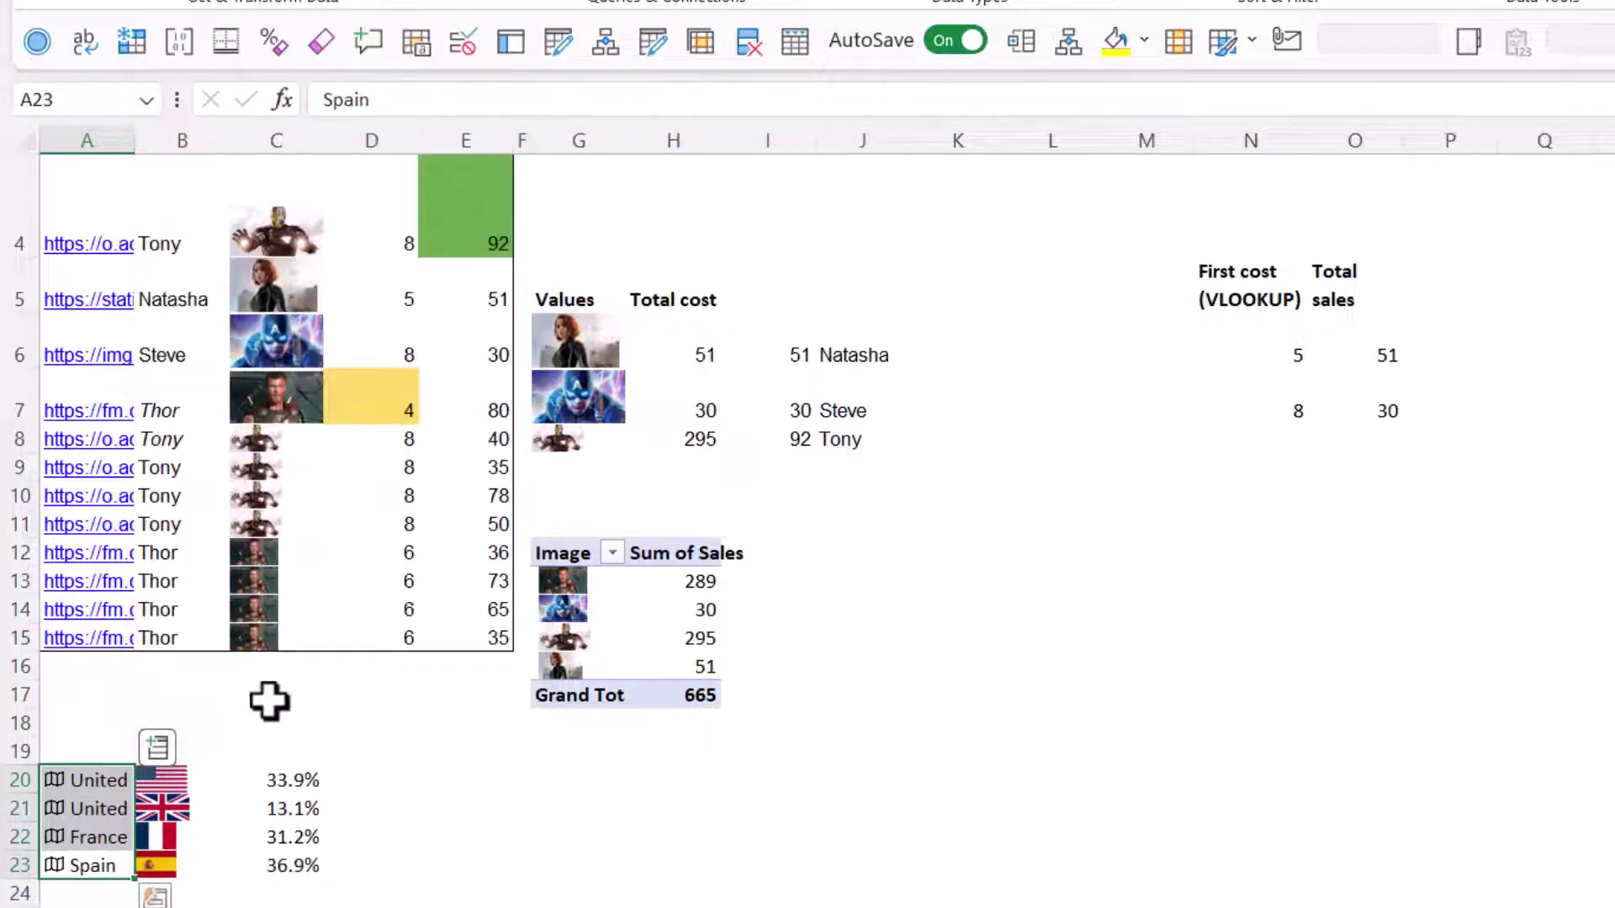
pyautogui.click(89, 753)
pyautogui.write('Countr')
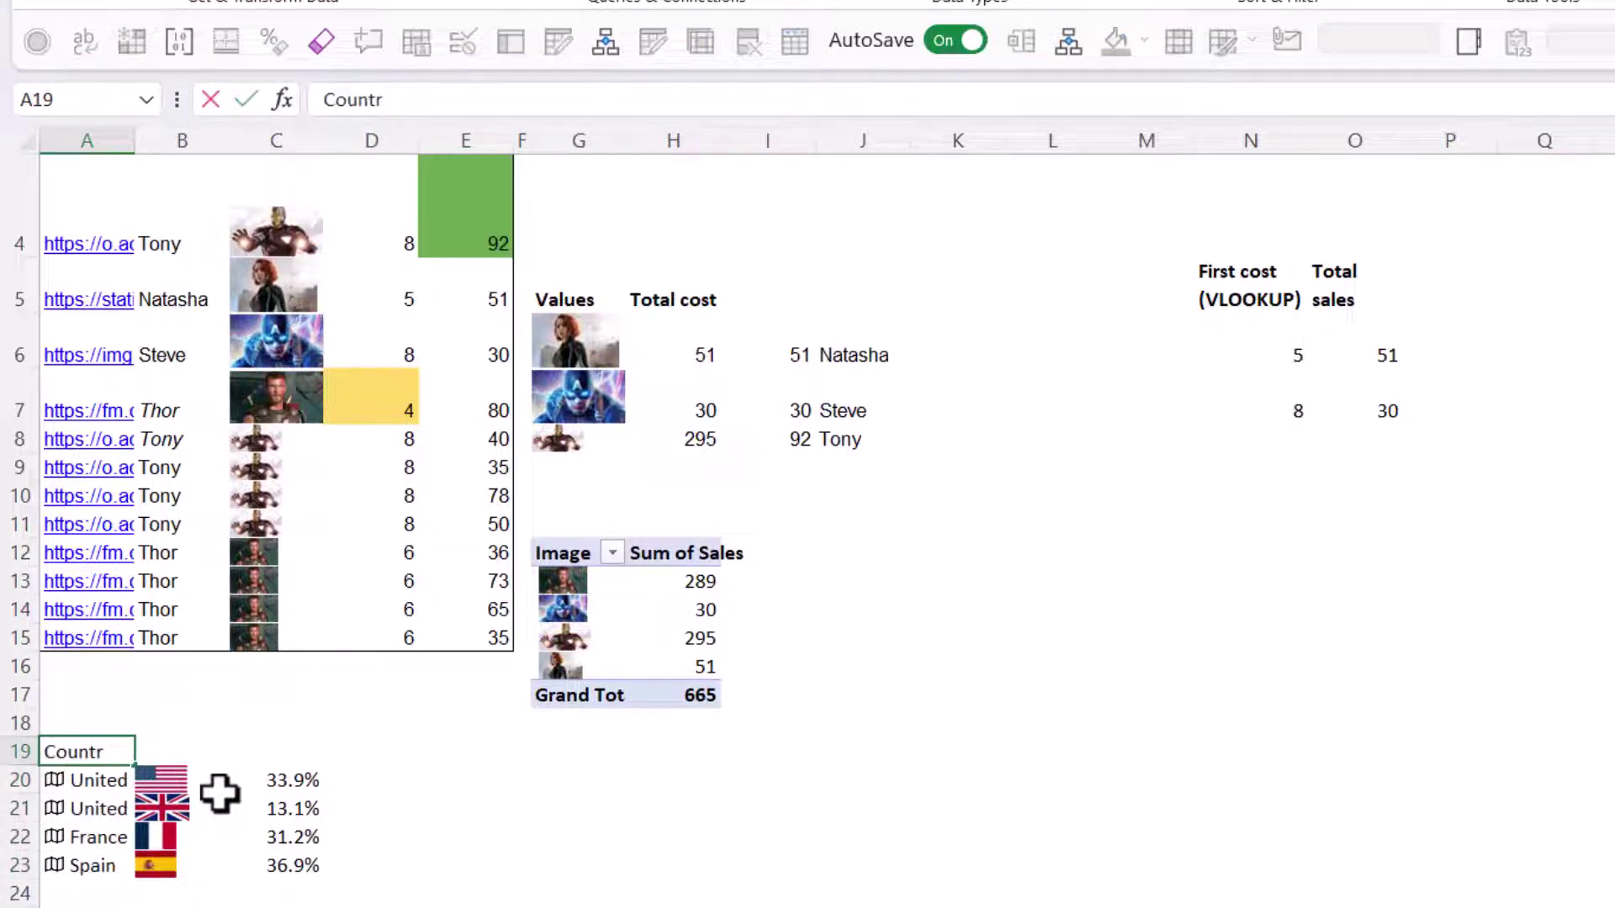
pyautogui.write('y')
pyautogui.press('Tab')
pyautogui.write('Fla')
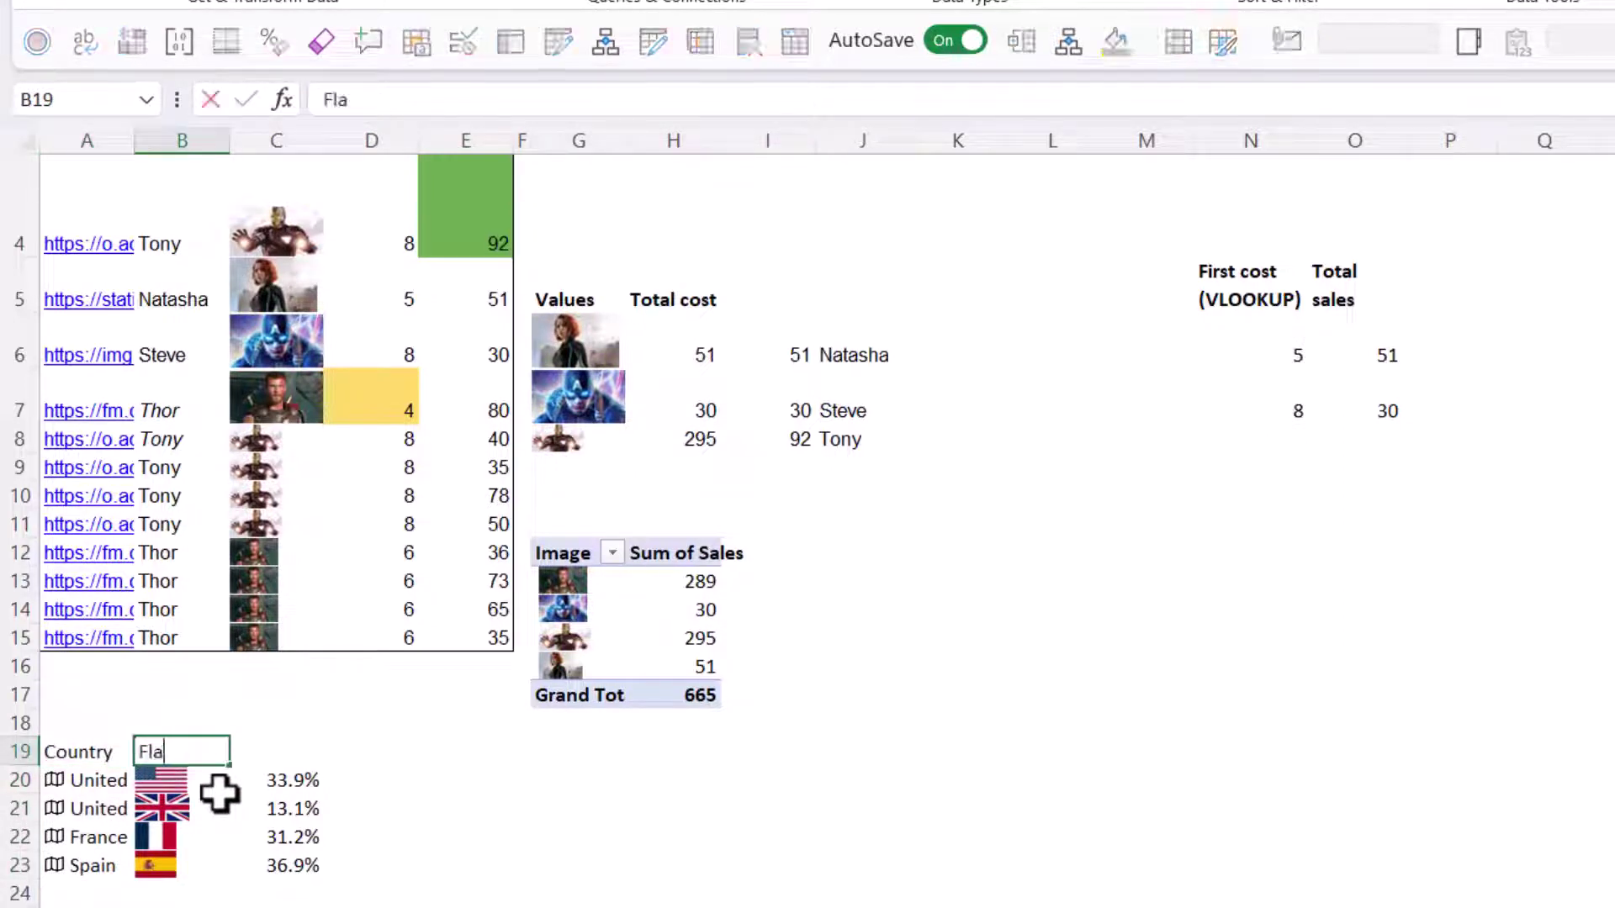
pyautogui.write('g')
pyautogui.press('Tab')
pyautogui.write('Forest')
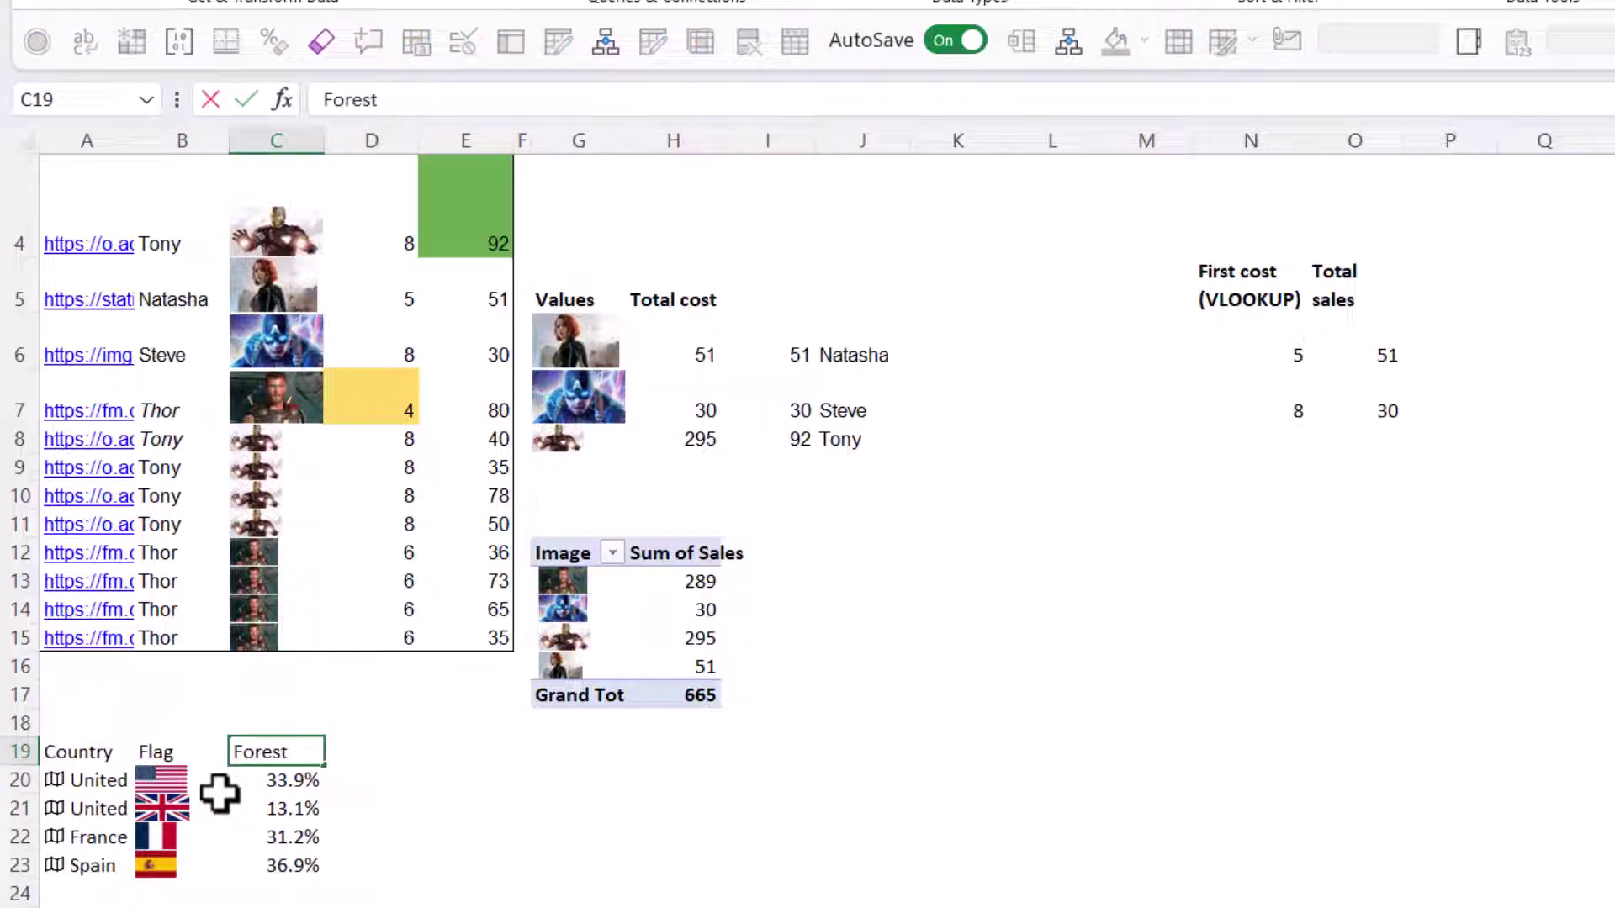
pyautogui.write('ed')
pyautogui.press('Return')
# - Convert A19:C23 into a table with headers
pyautogui.press('Up')
pyautogui.press('Left')
pyautogui.press('Left')
pyautogui.hotkey('ctrl', 'shift', 'Down')
pyautogui.hotkey('ctrl', 'shift', 'Right')
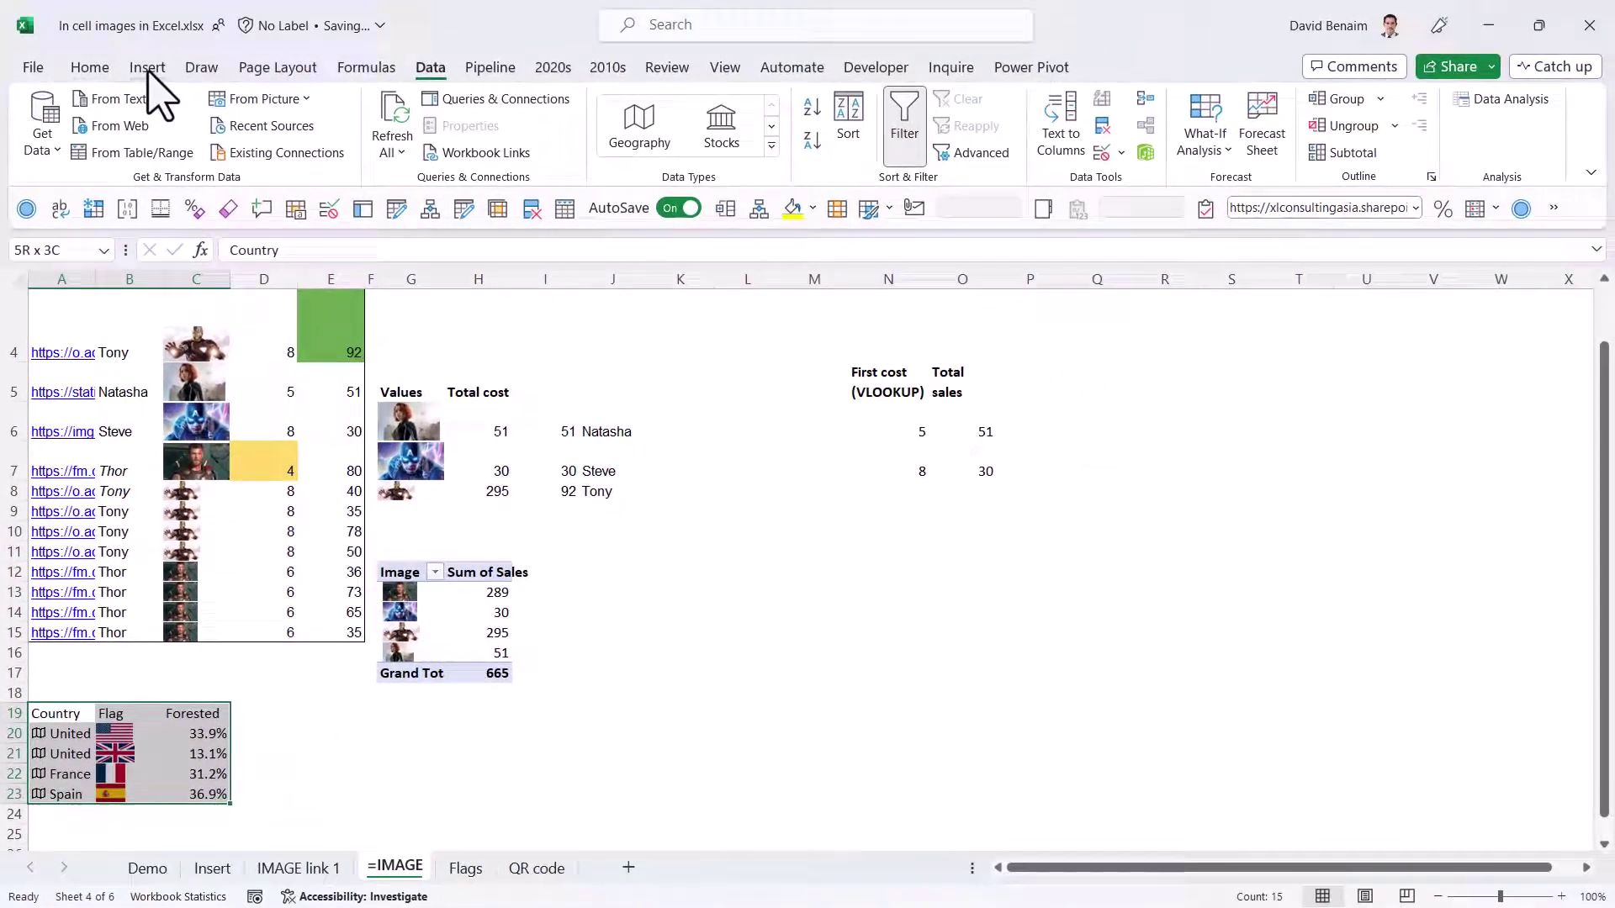
pyautogui.click(147, 67)
pyautogui.click(196, 117)
pyautogui.click(678, 670)
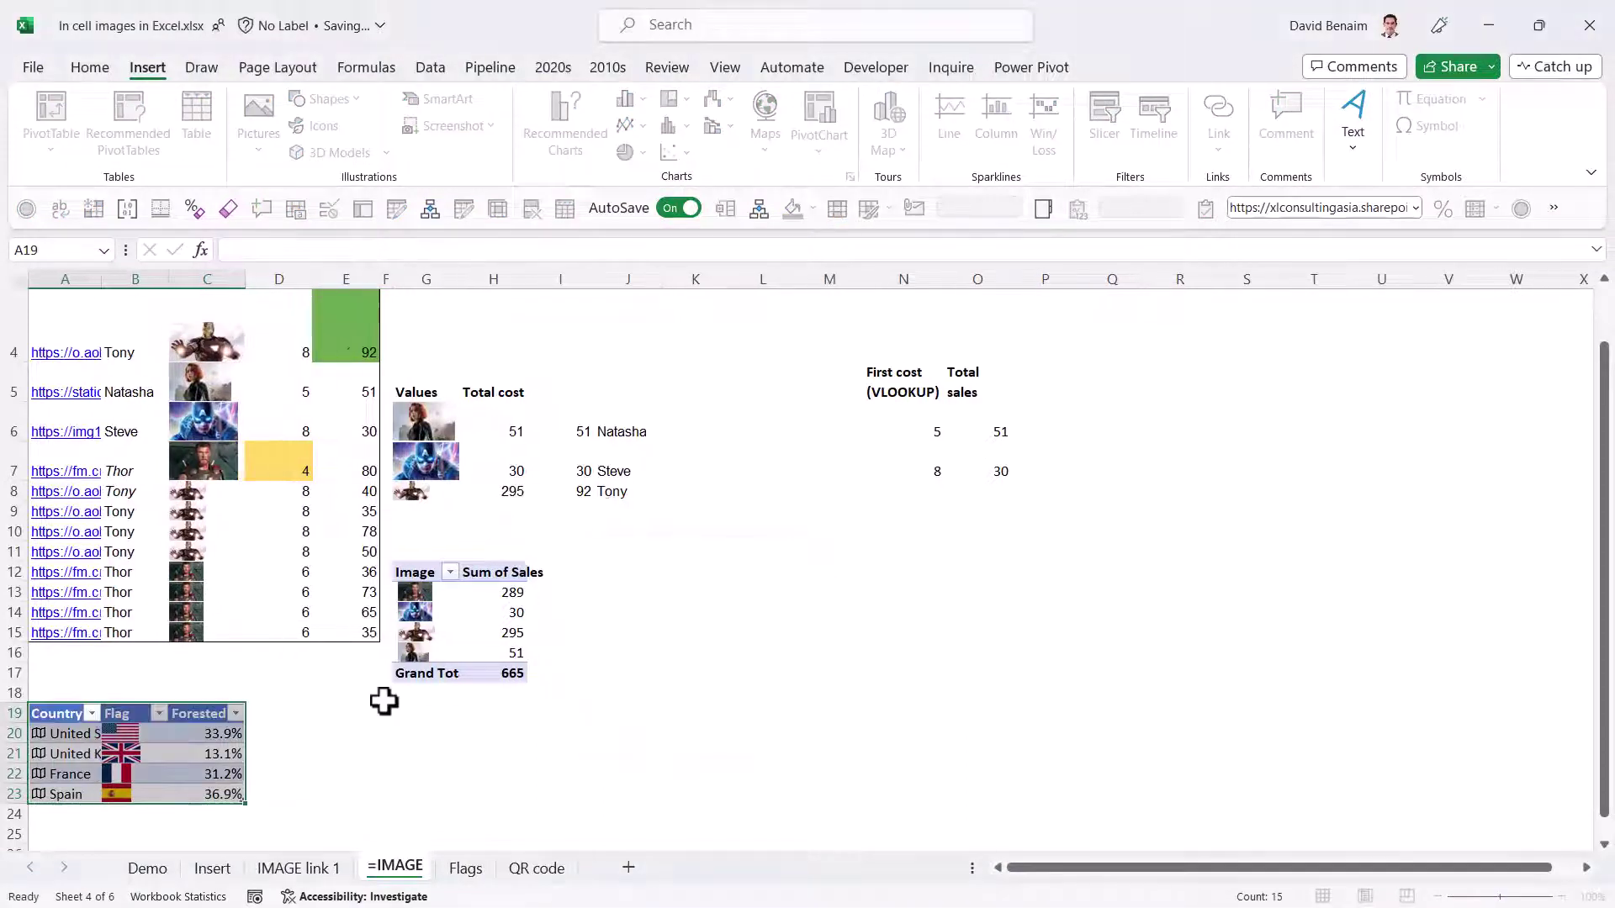
# - Add a Birth rate column to the table from the country data fields
pyautogui.click(263, 688)
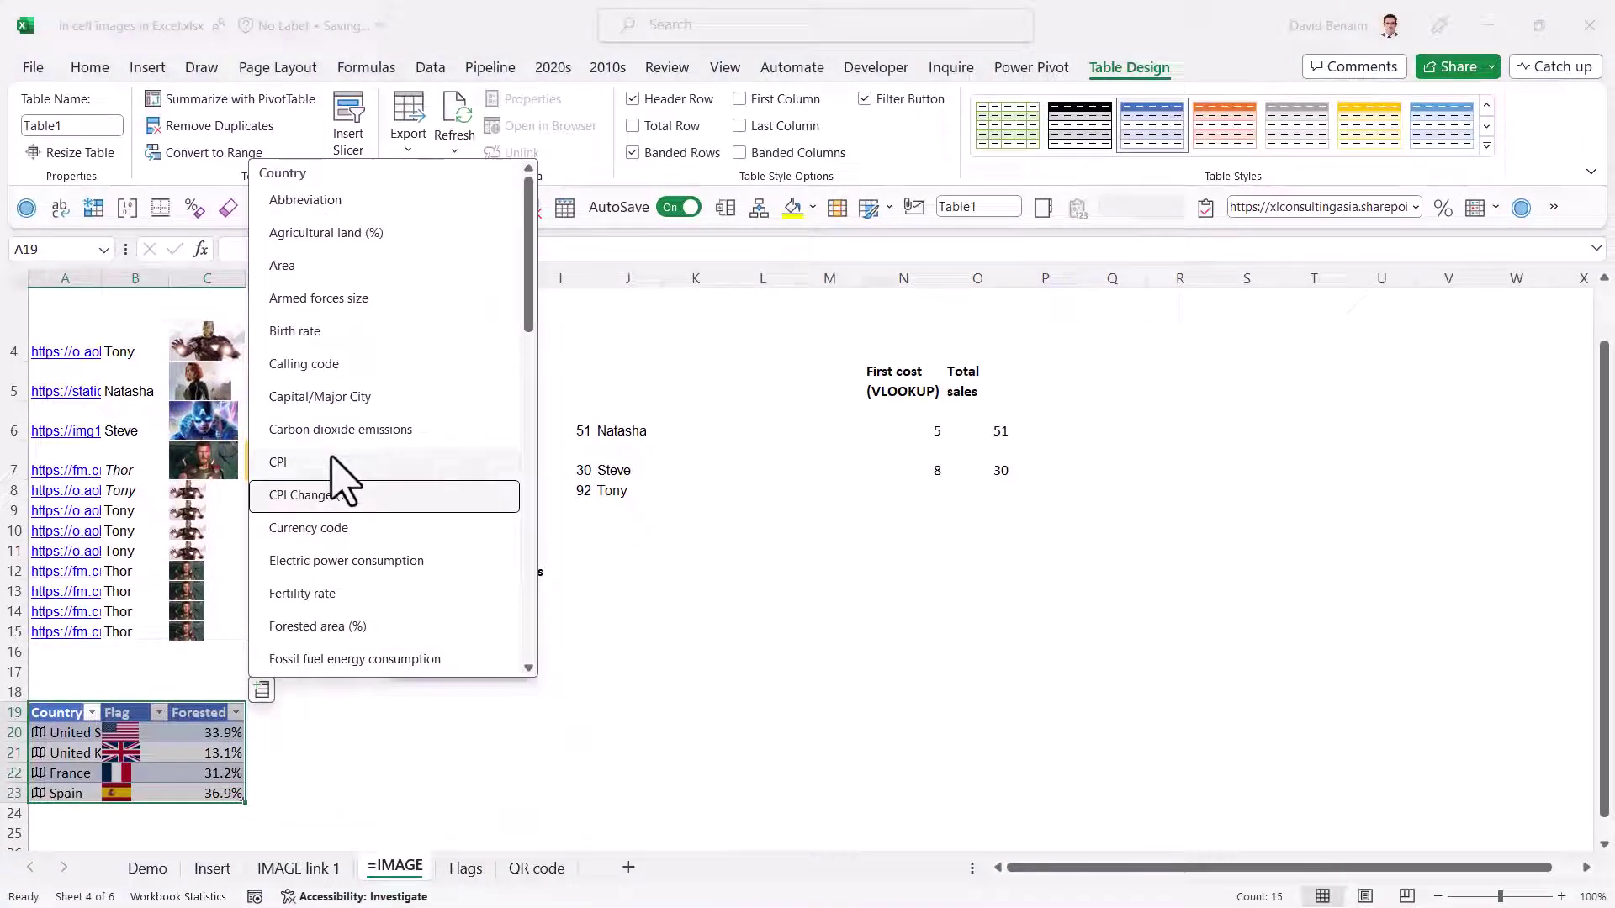
pyautogui.click(329, 331)
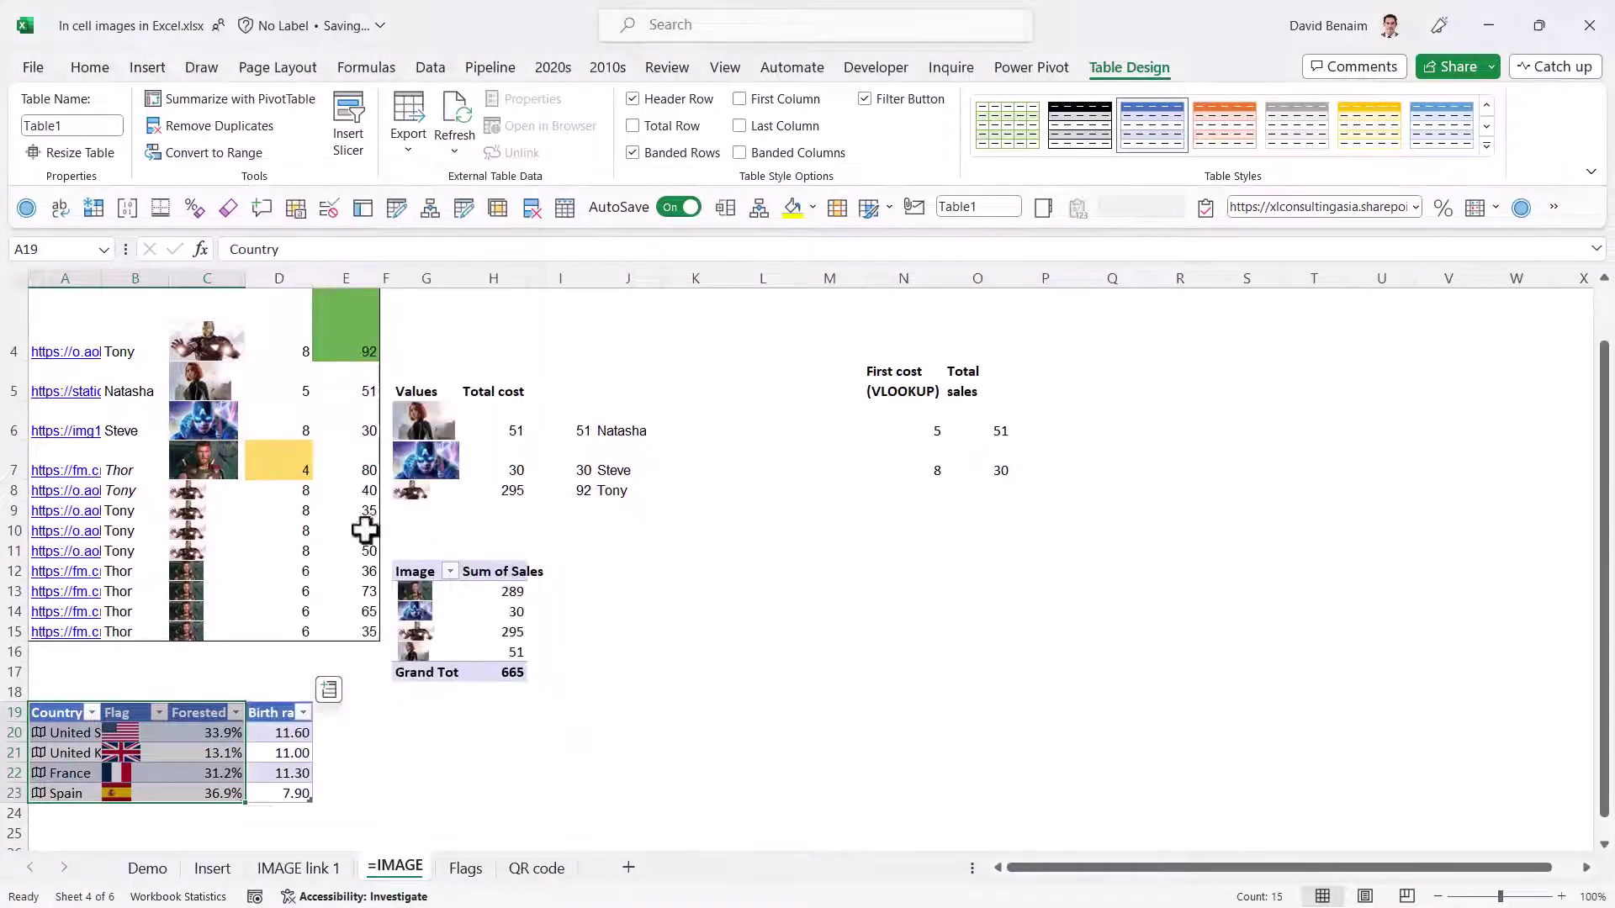
pyautogui.click(219, 745)
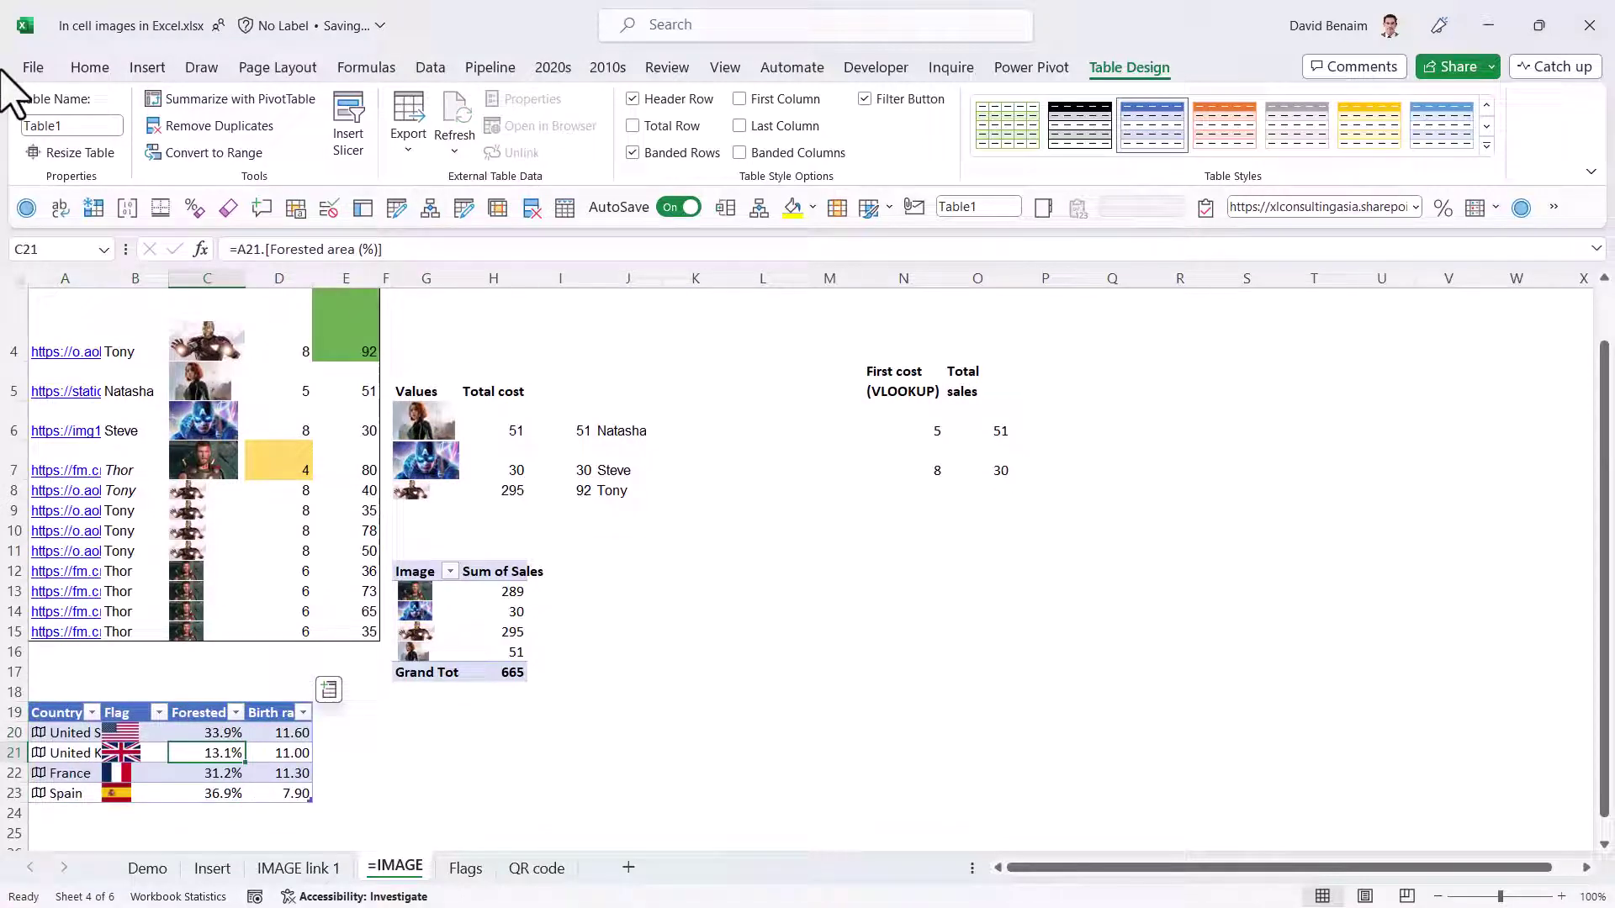
# - Create a PivotTable from Table1 on the existing sheet starting at G20
pyautogui.click(147, 67)
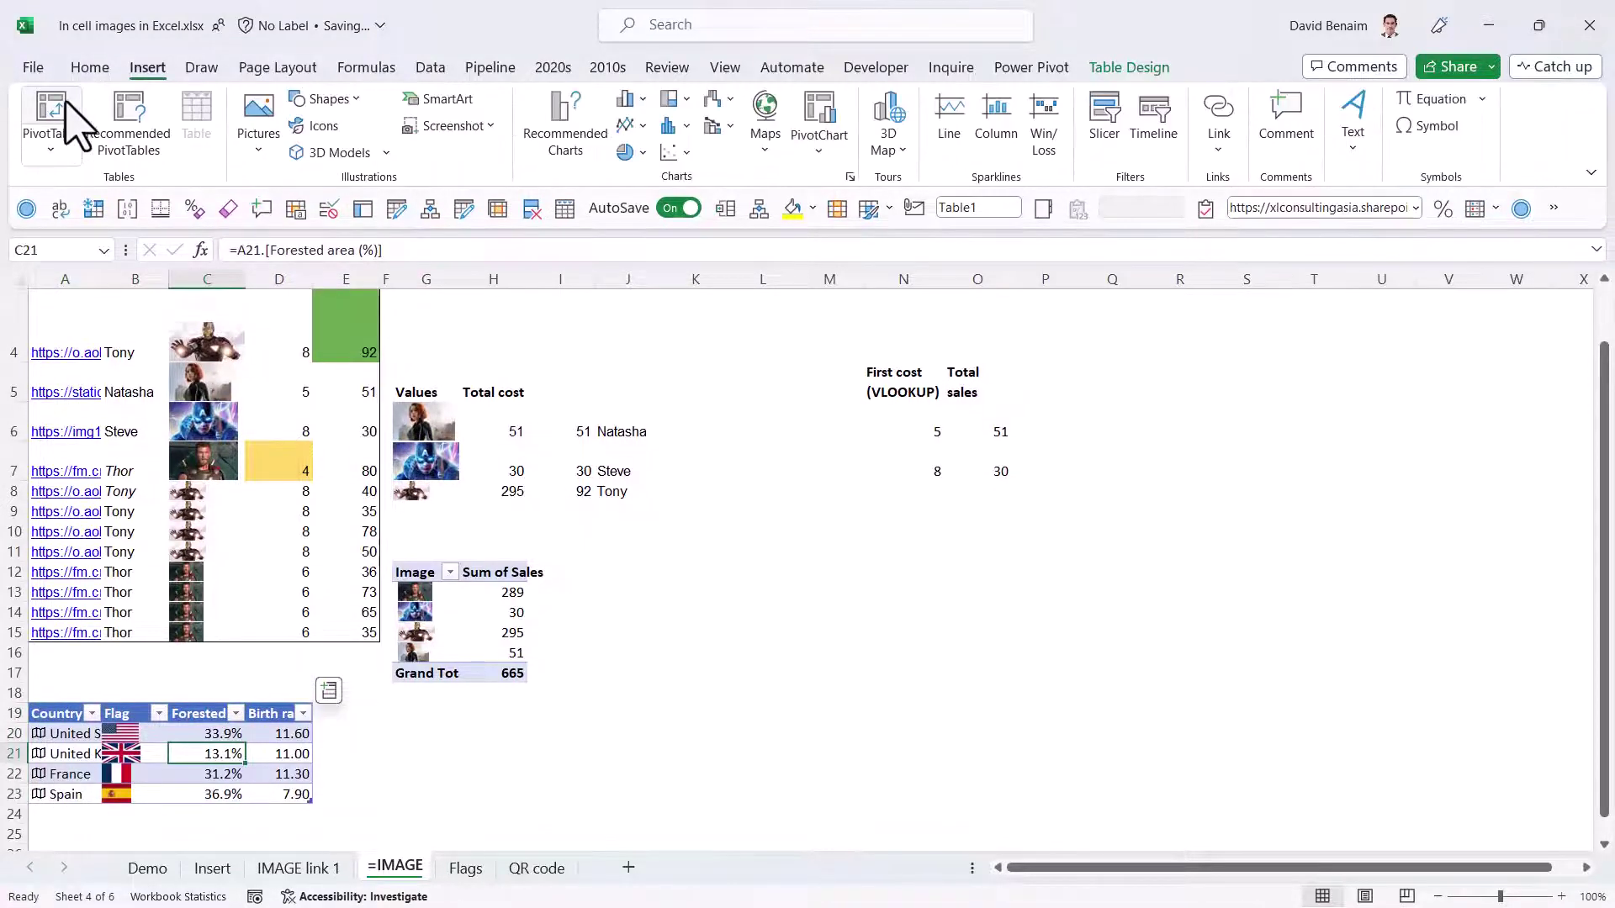
pyautogui.click(54, 118)
pyautogui.click(630, 634)
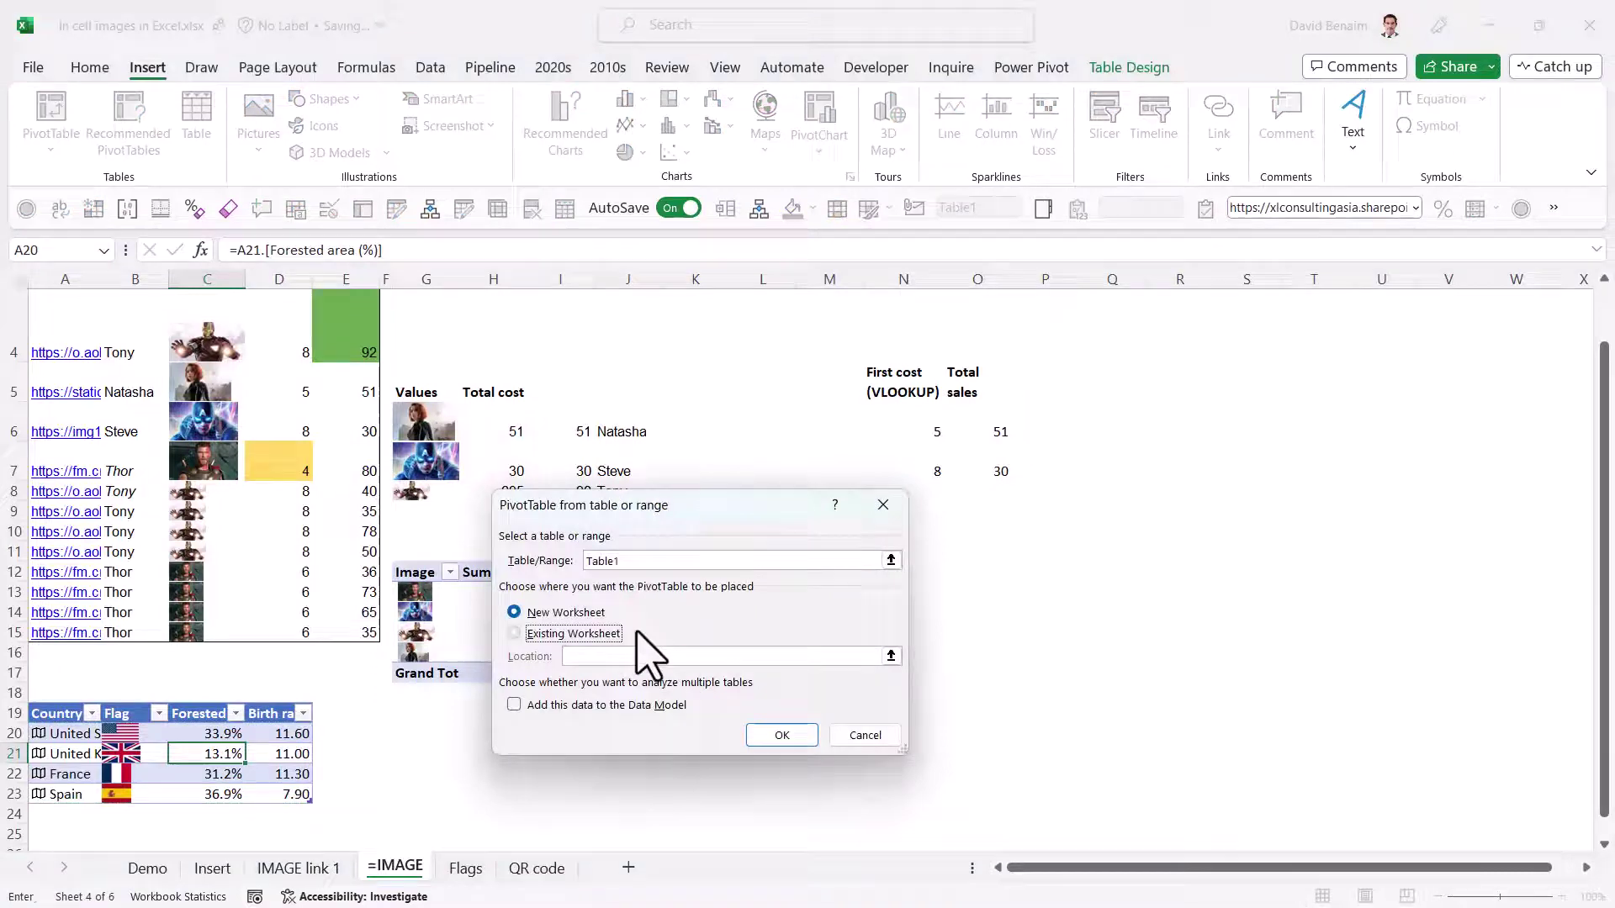
pyautogui.click(891, 655)
pyautogui.click(425, 730)
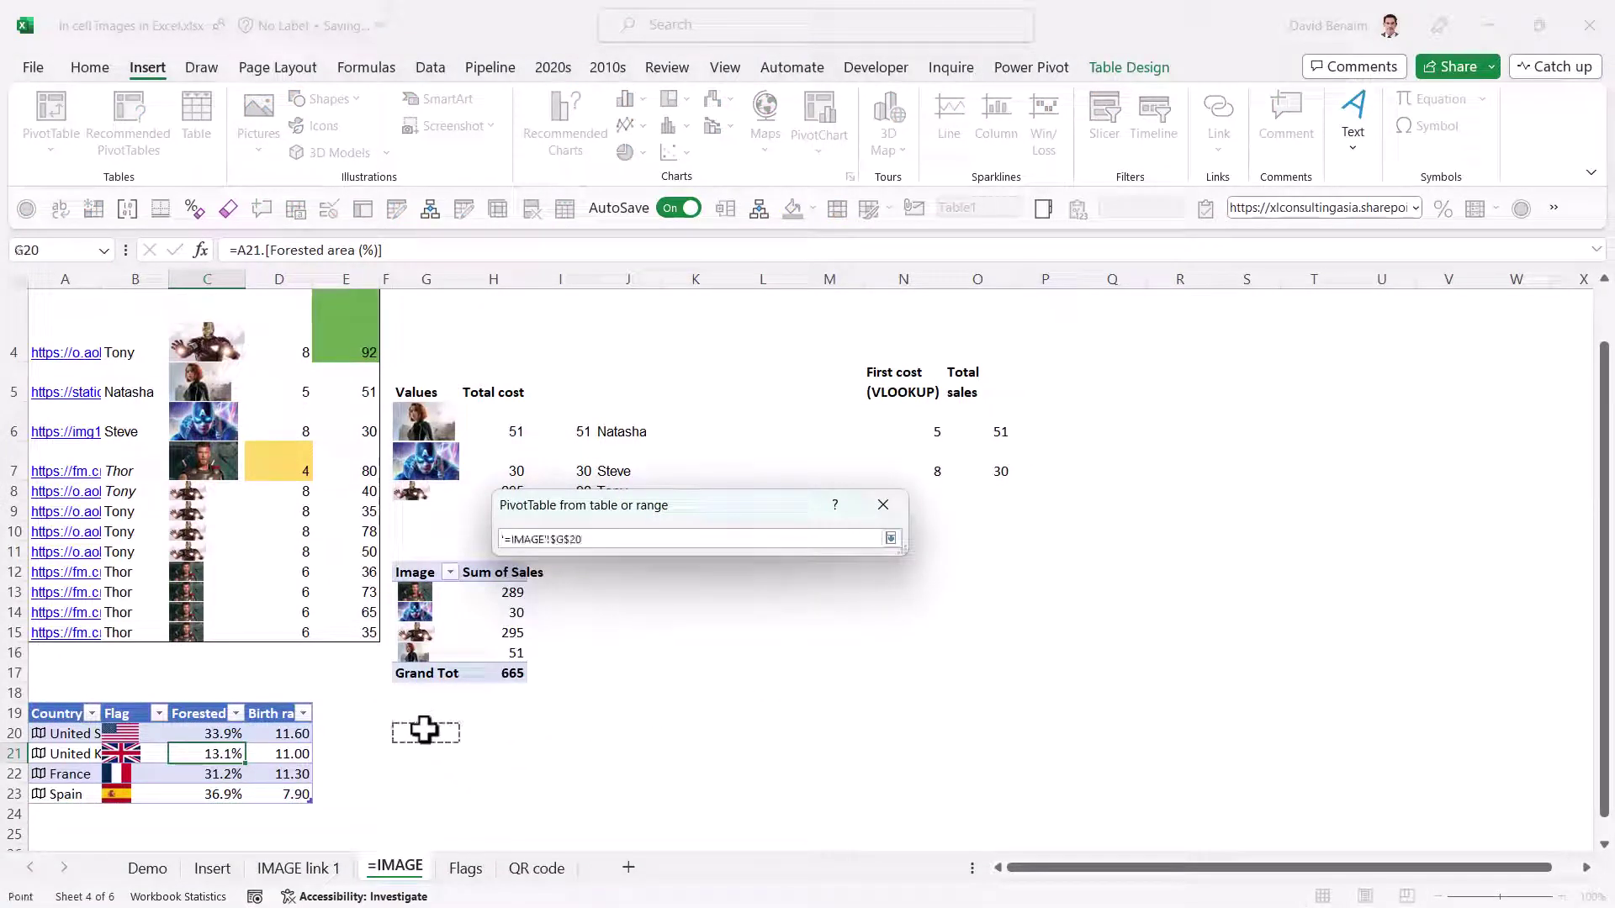
pyautogui.press('Return')
pyautogui.press('Return')
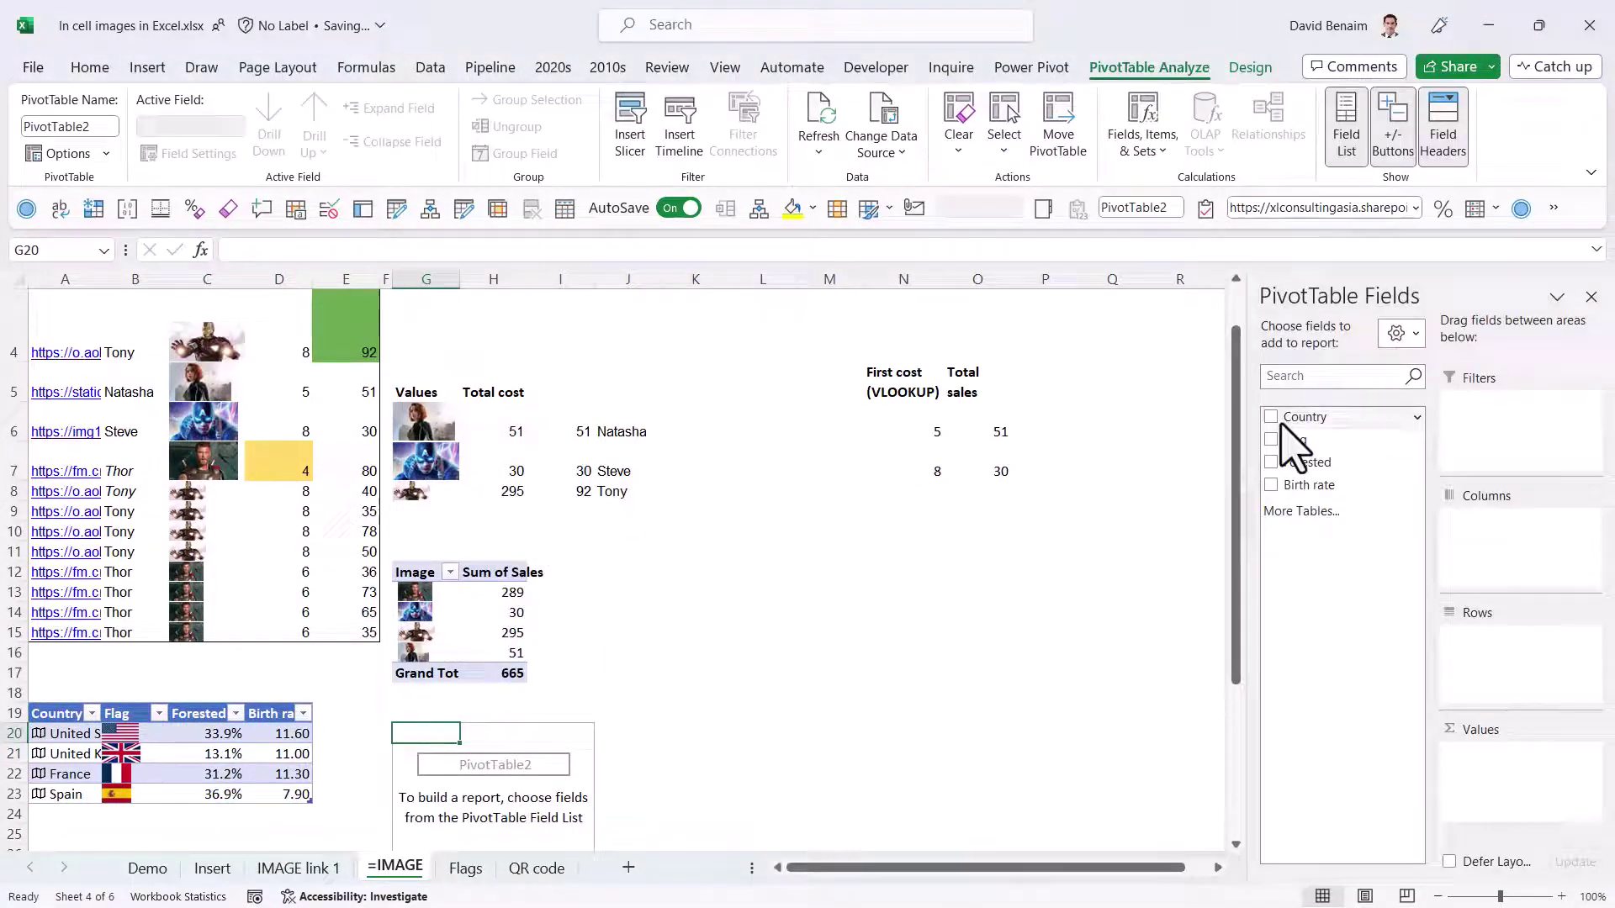
# - Put Country in the pivot rows without Flag and add Sum of Forested values
pyautogui.click(1271, 441)
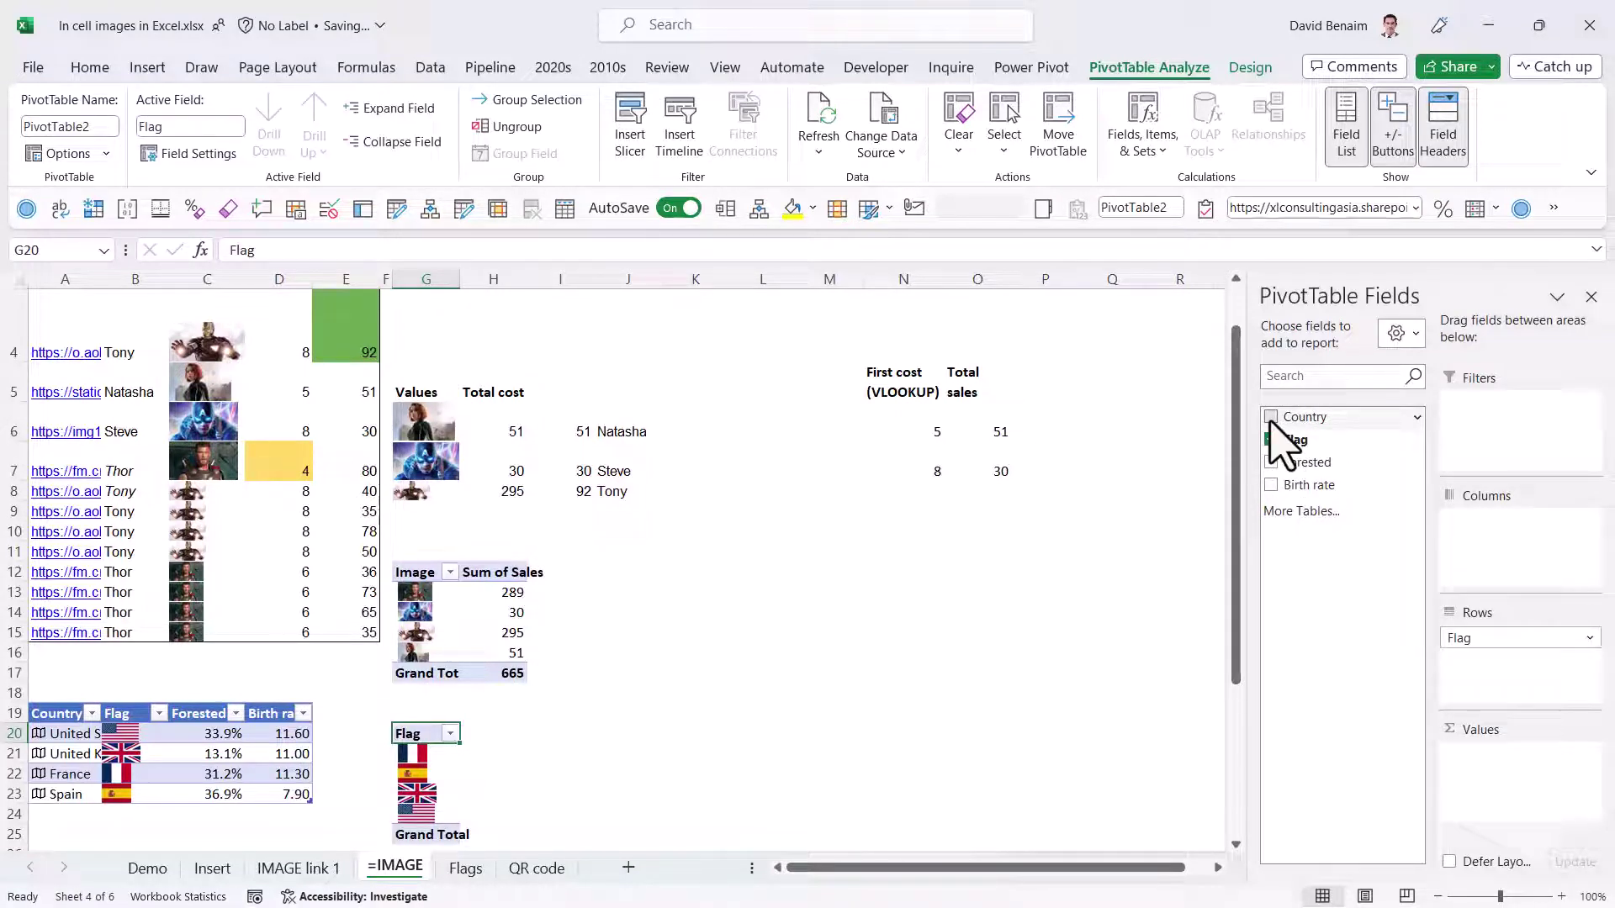
pyautogui.click(1270, 418)
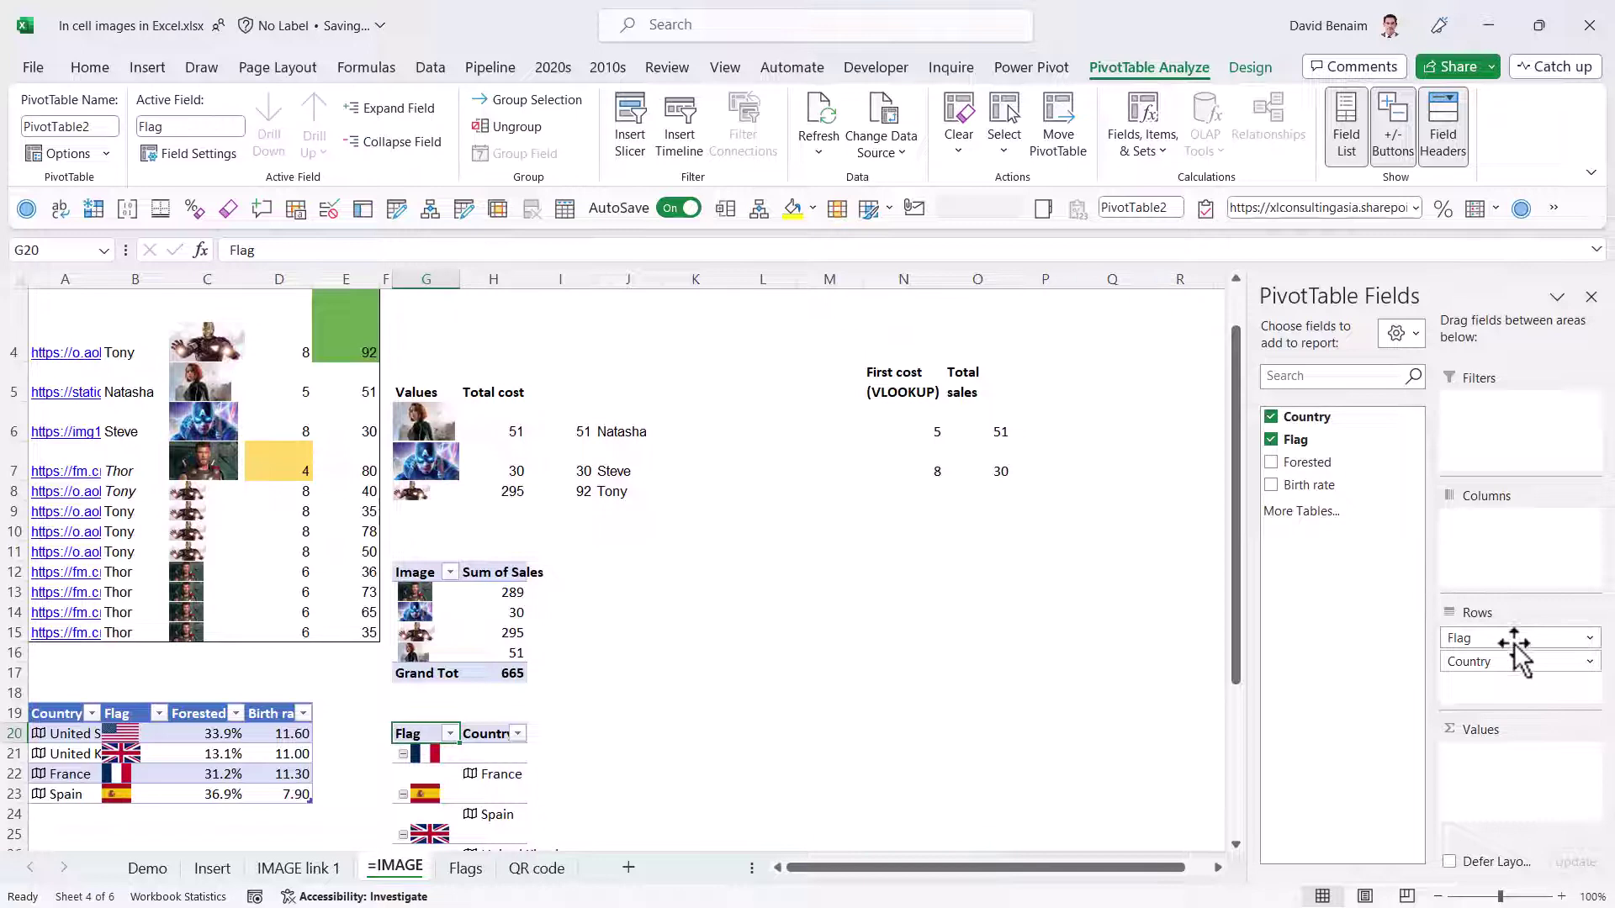
pyautogui.moveTo(1514, 643); pyautogui.dragTo(414, 799)
pyautogui.click(409, 755)
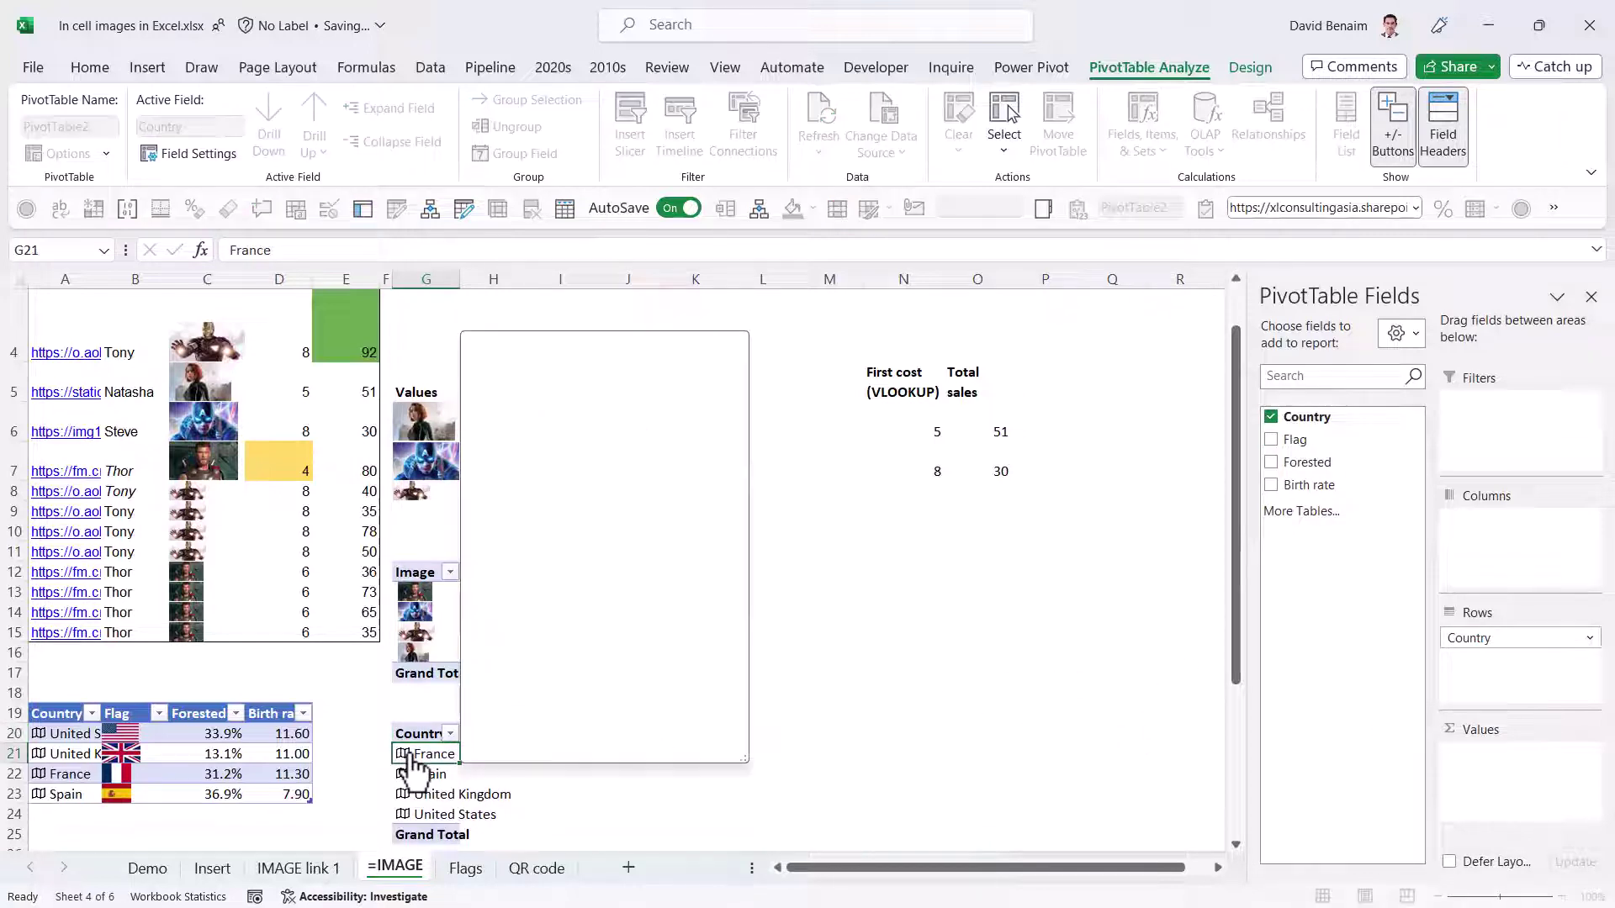
pyautogui.press('Escape')
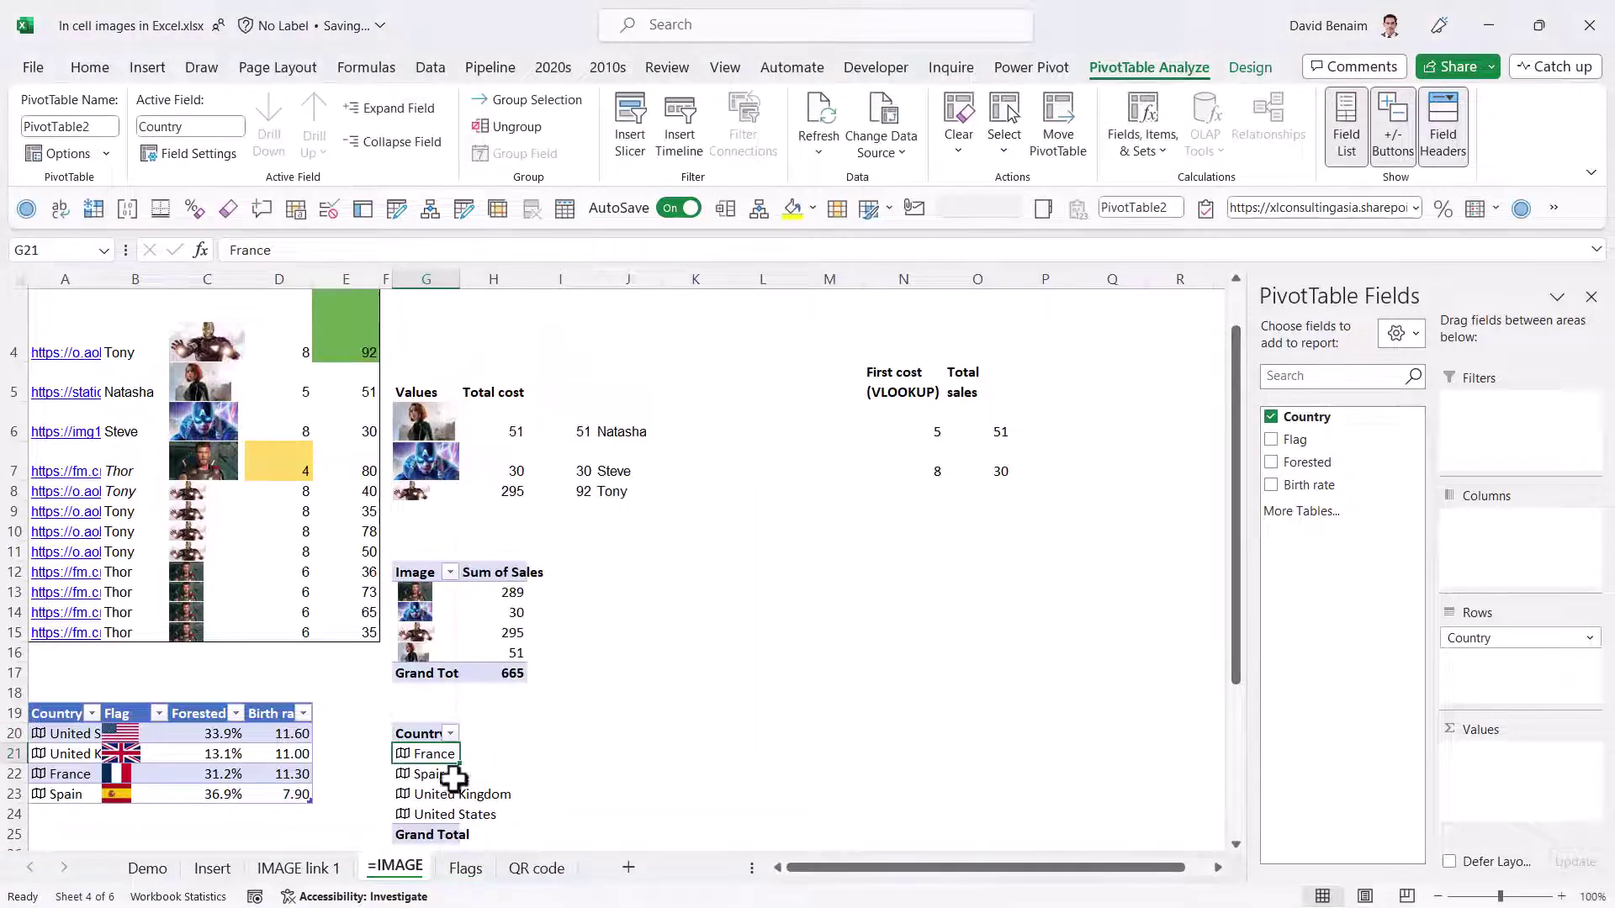
pyautogui.click(1272, 462)
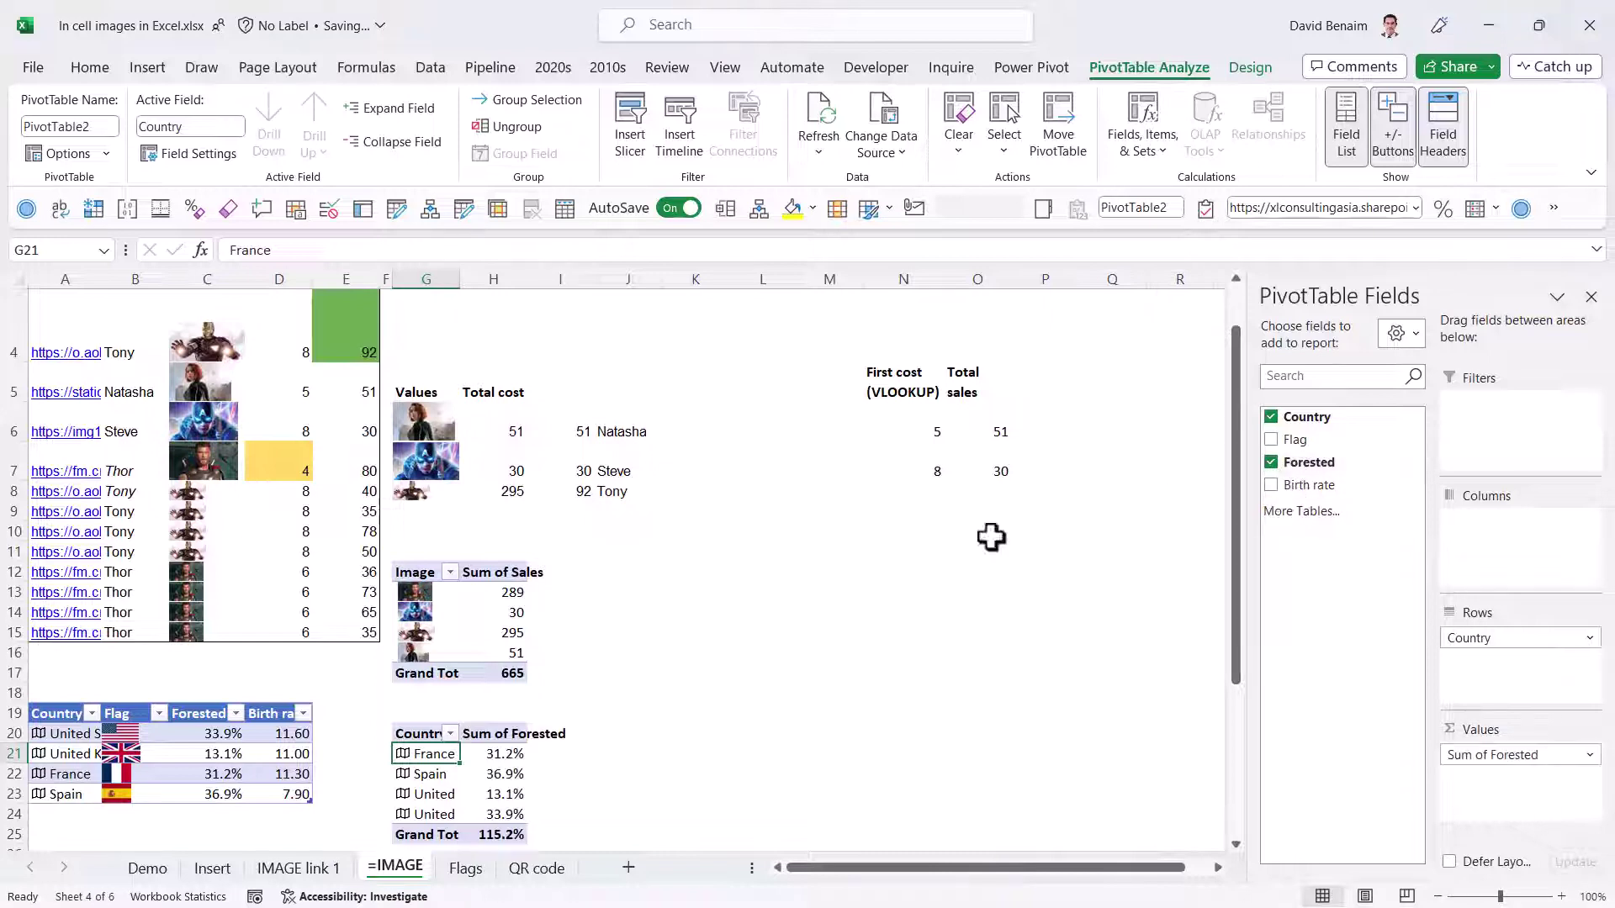
pyautogui.click(406, 754)
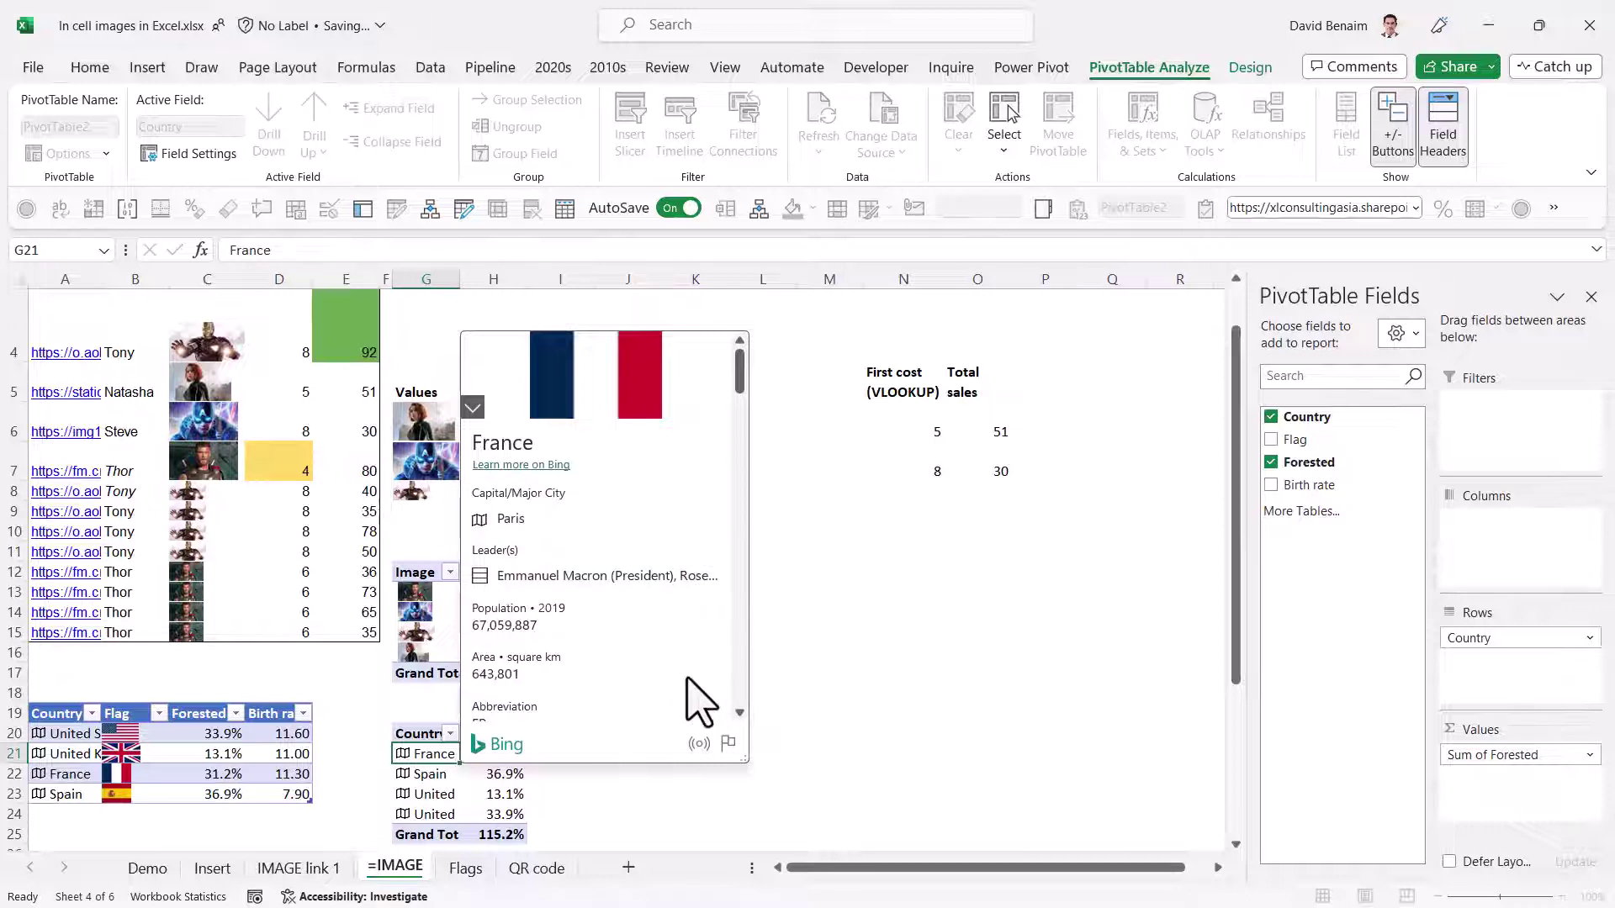
pyautogui.press('Escape')
pyautogui.click(505, 773)
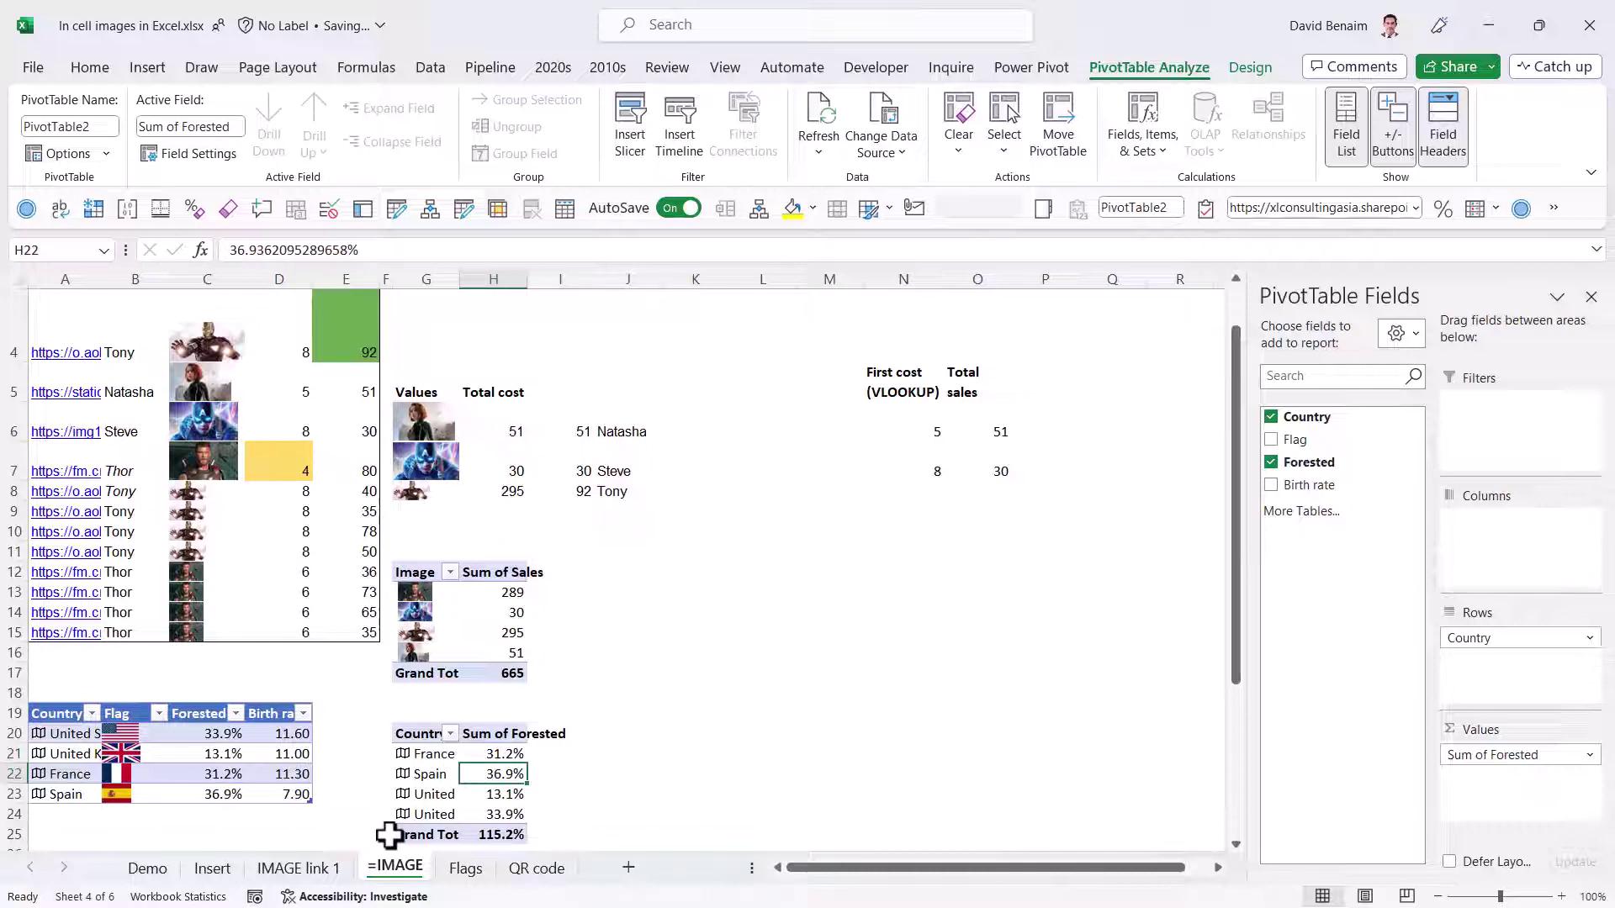
pyautogui.scroll(1, 769, 541)
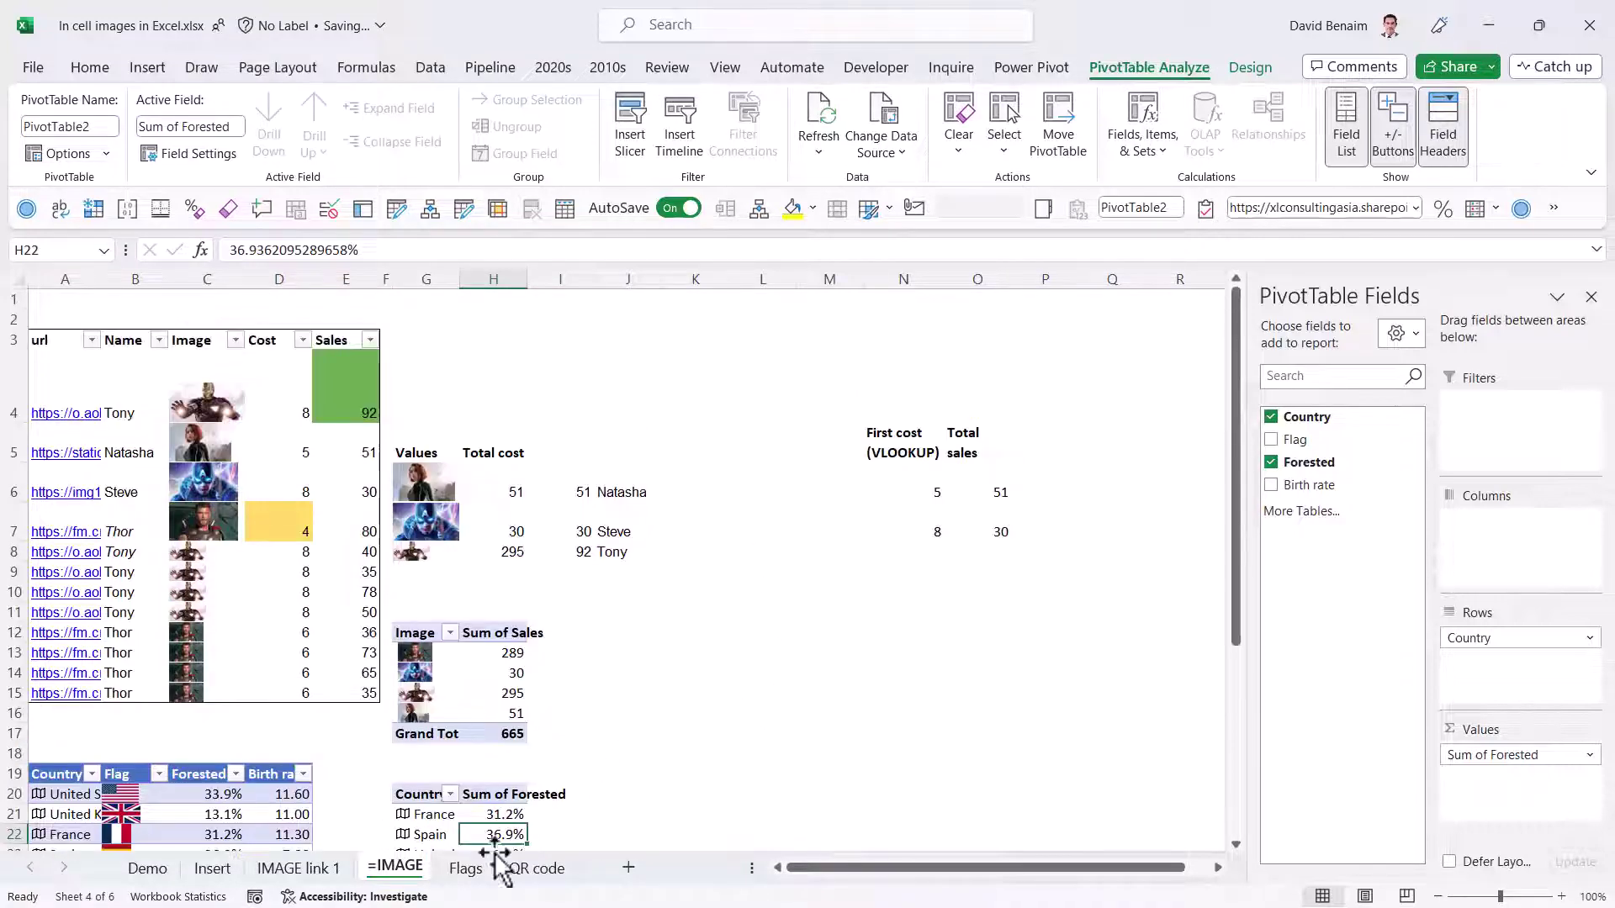
# - Enter =IMAGE(C4) in Flags!F4 to display the USA flag link
pyautogui.click(467, 870)
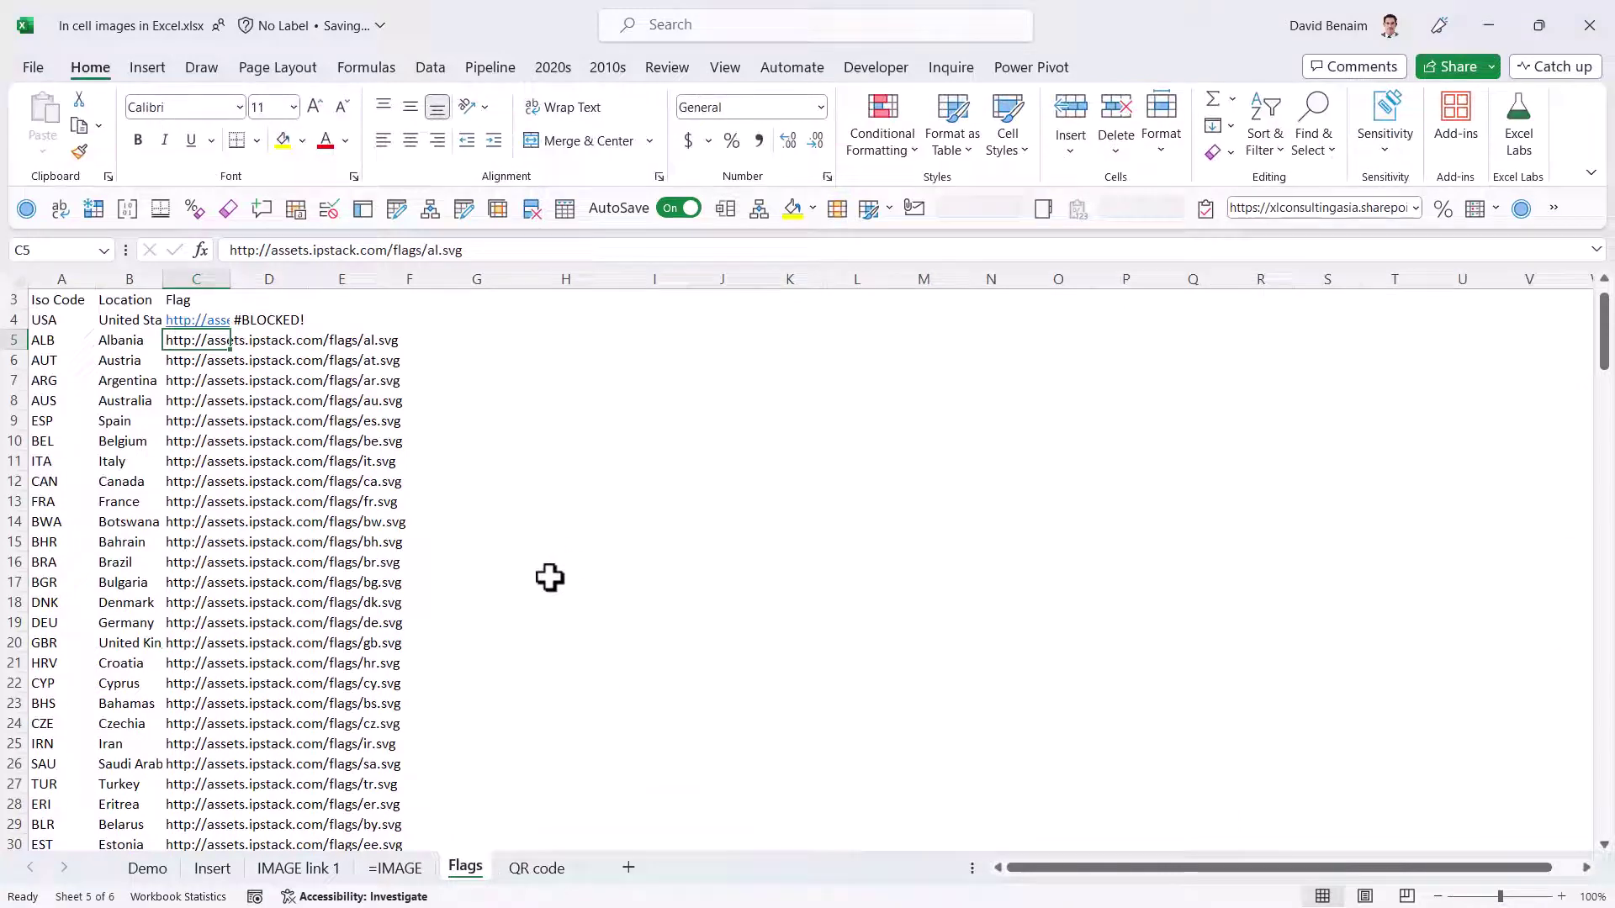
pyautogui.hotkey('ctrl', 'pageup')
pyautogui.click(455, 870)
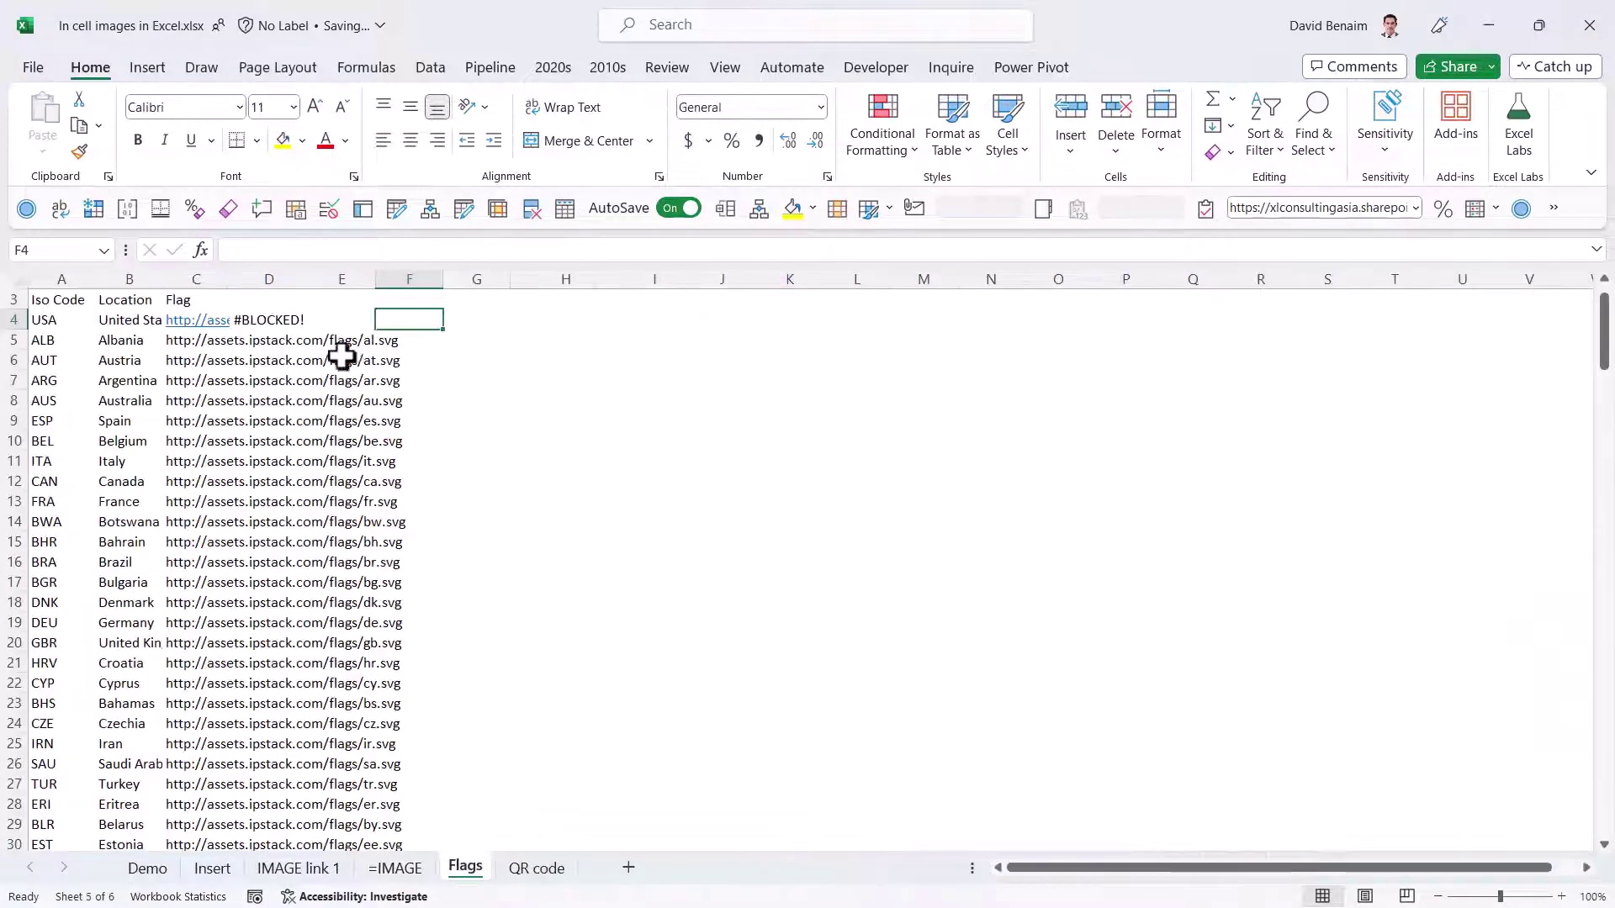
pyautogui.write('=imag')
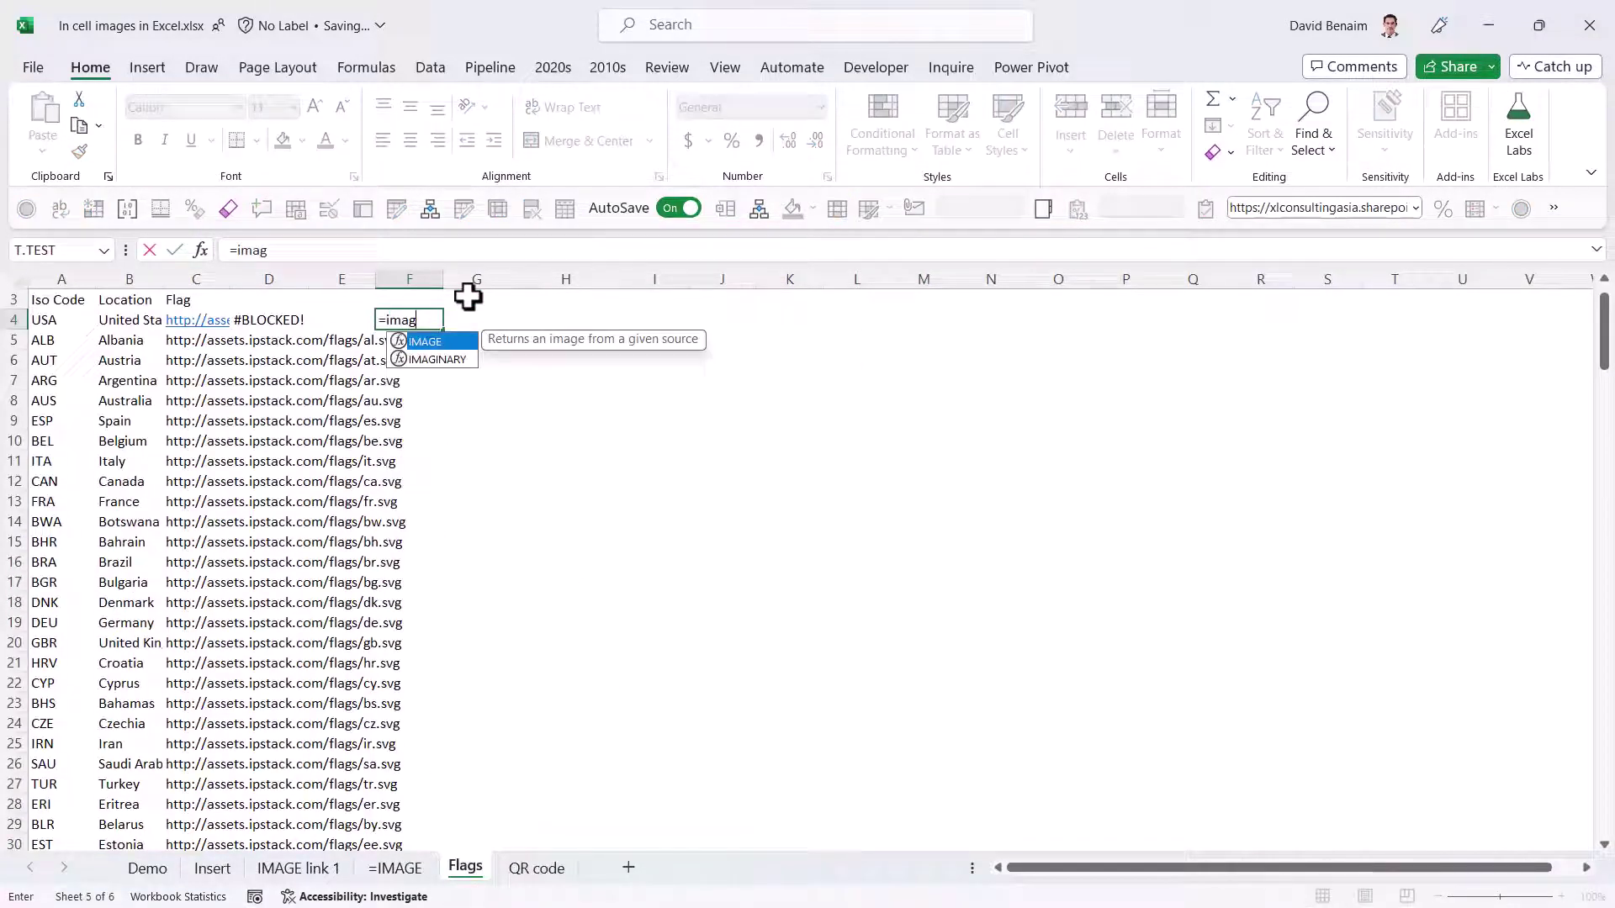
pyautogui.press('Tab')
pyautogui.click(179, 321)
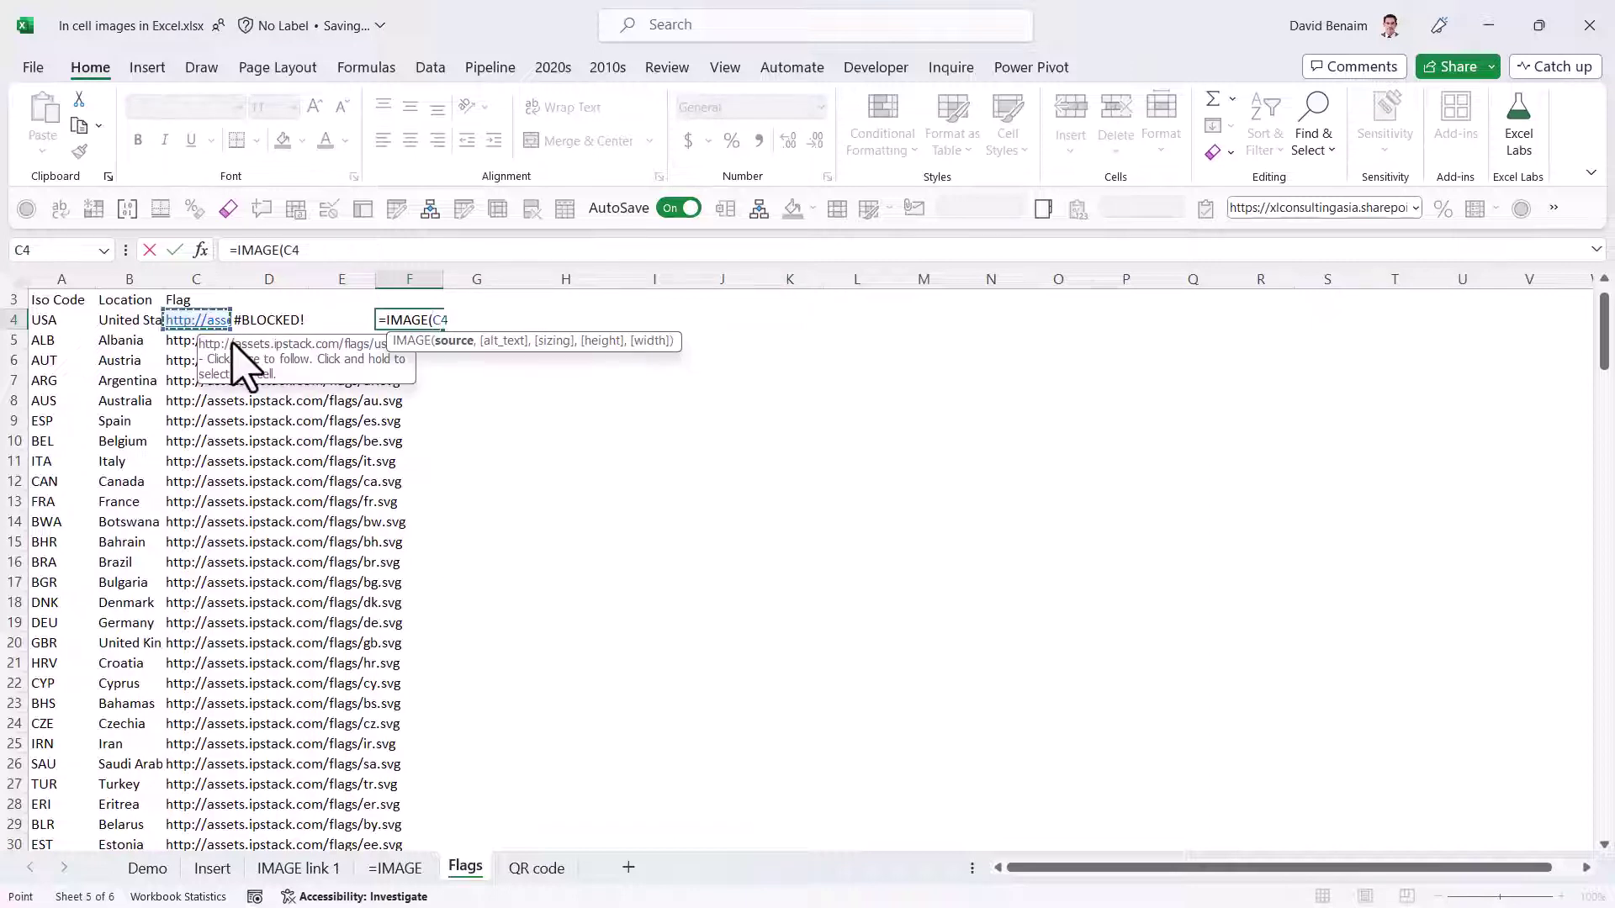
pyautogui.press('Return')
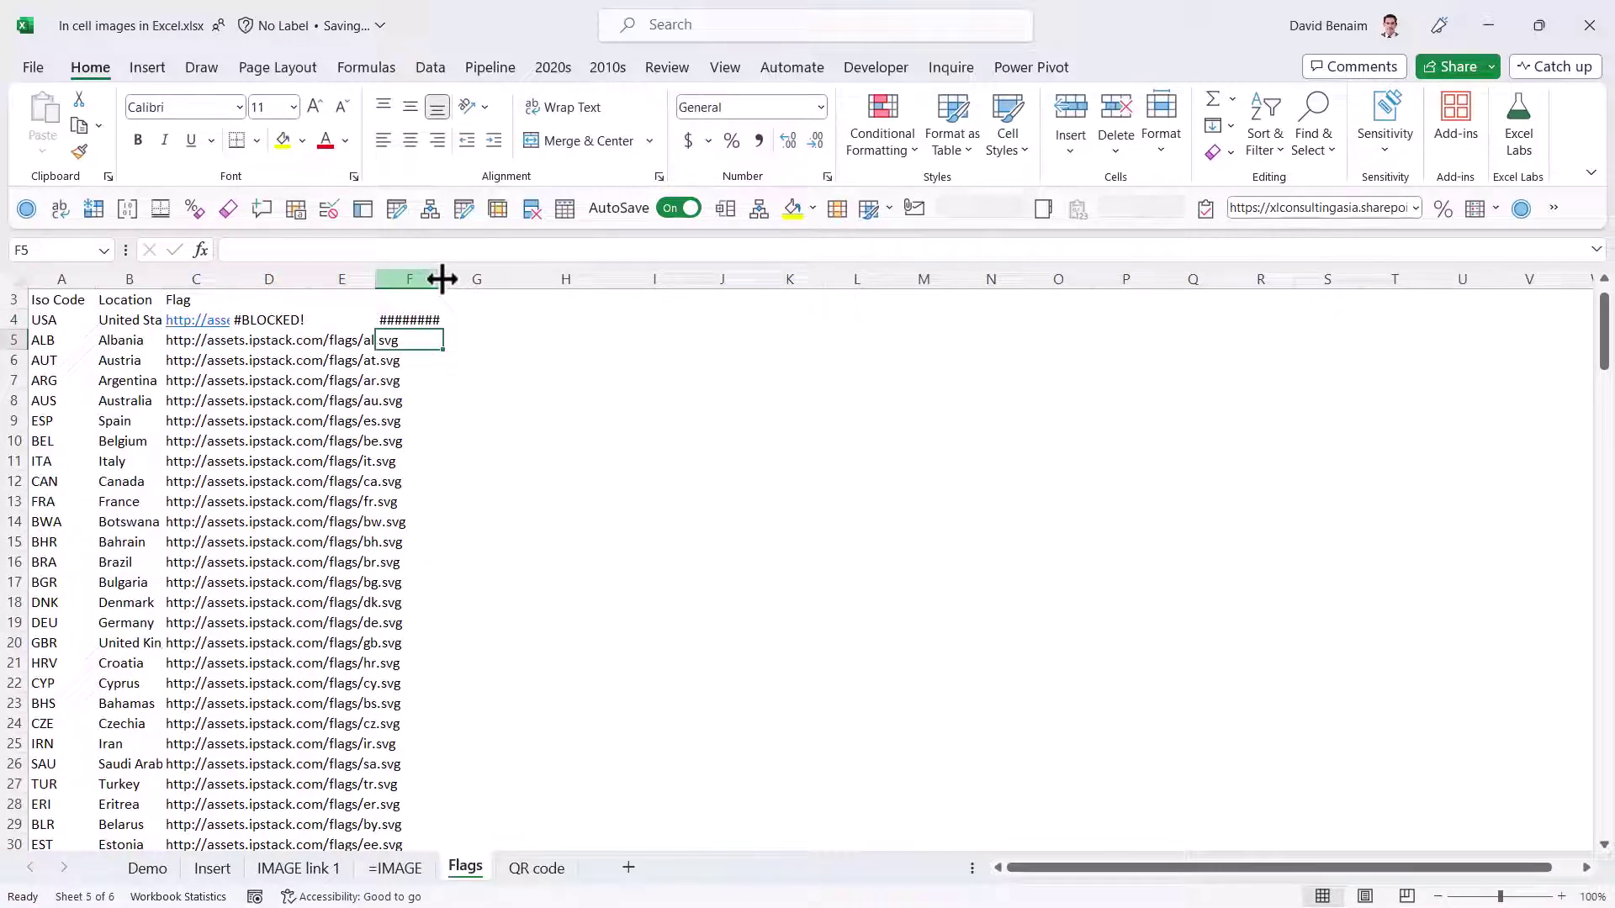
# - Widen column F and move to the IMAGE link 1 sheet
pyautogui.moveTo(444, 279); pyautogui.dragTo(508, 278)
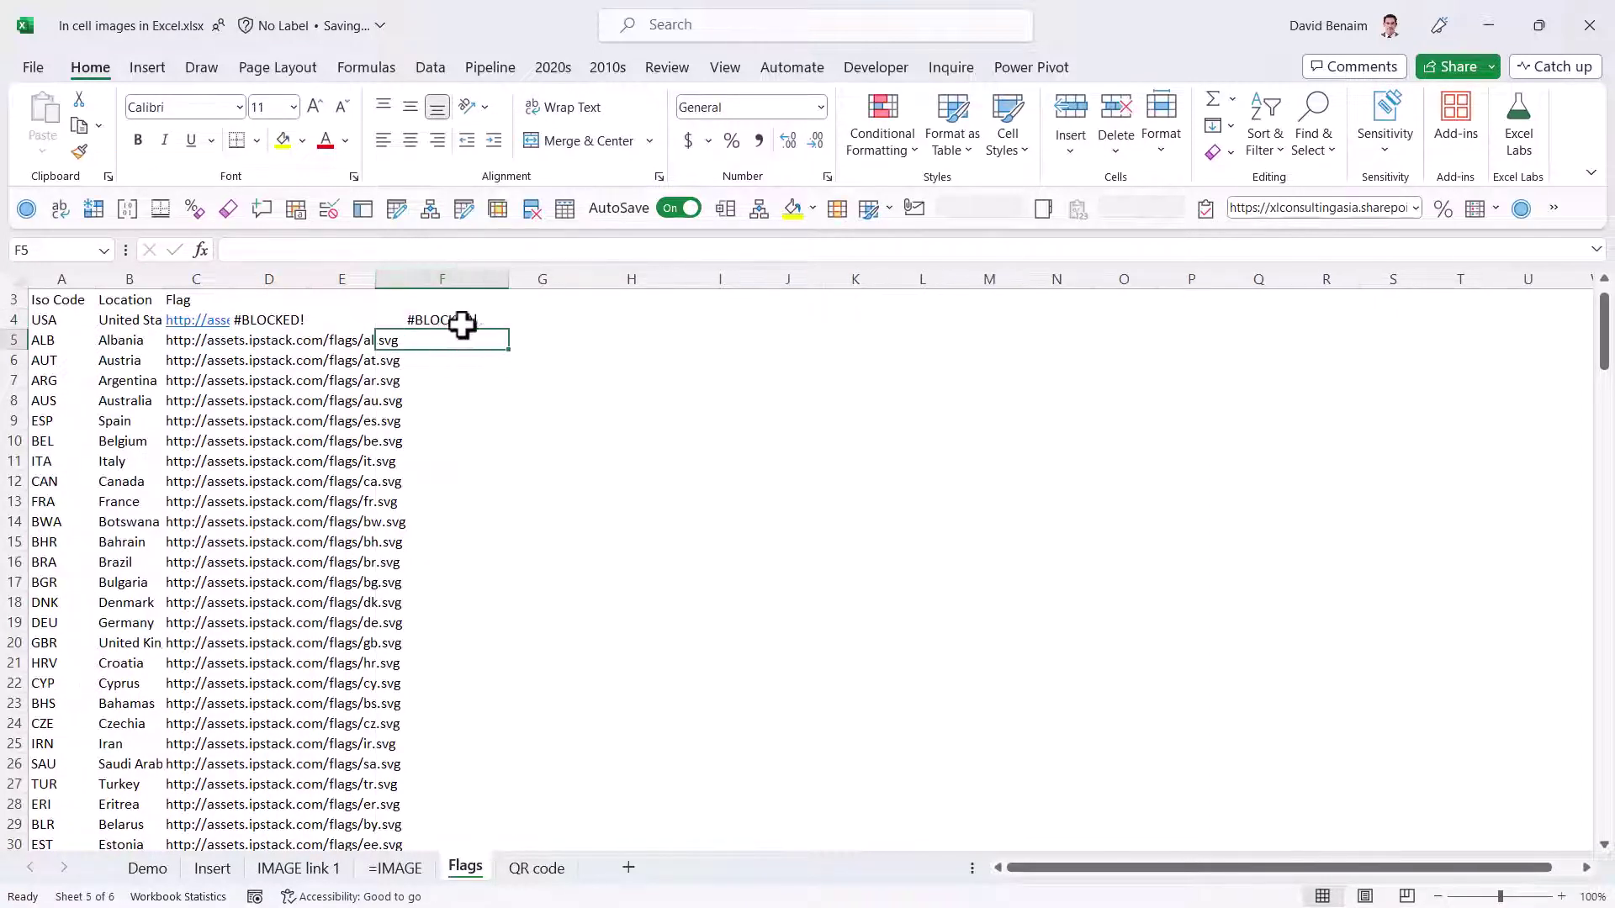
pyautogui.click(189, 343)
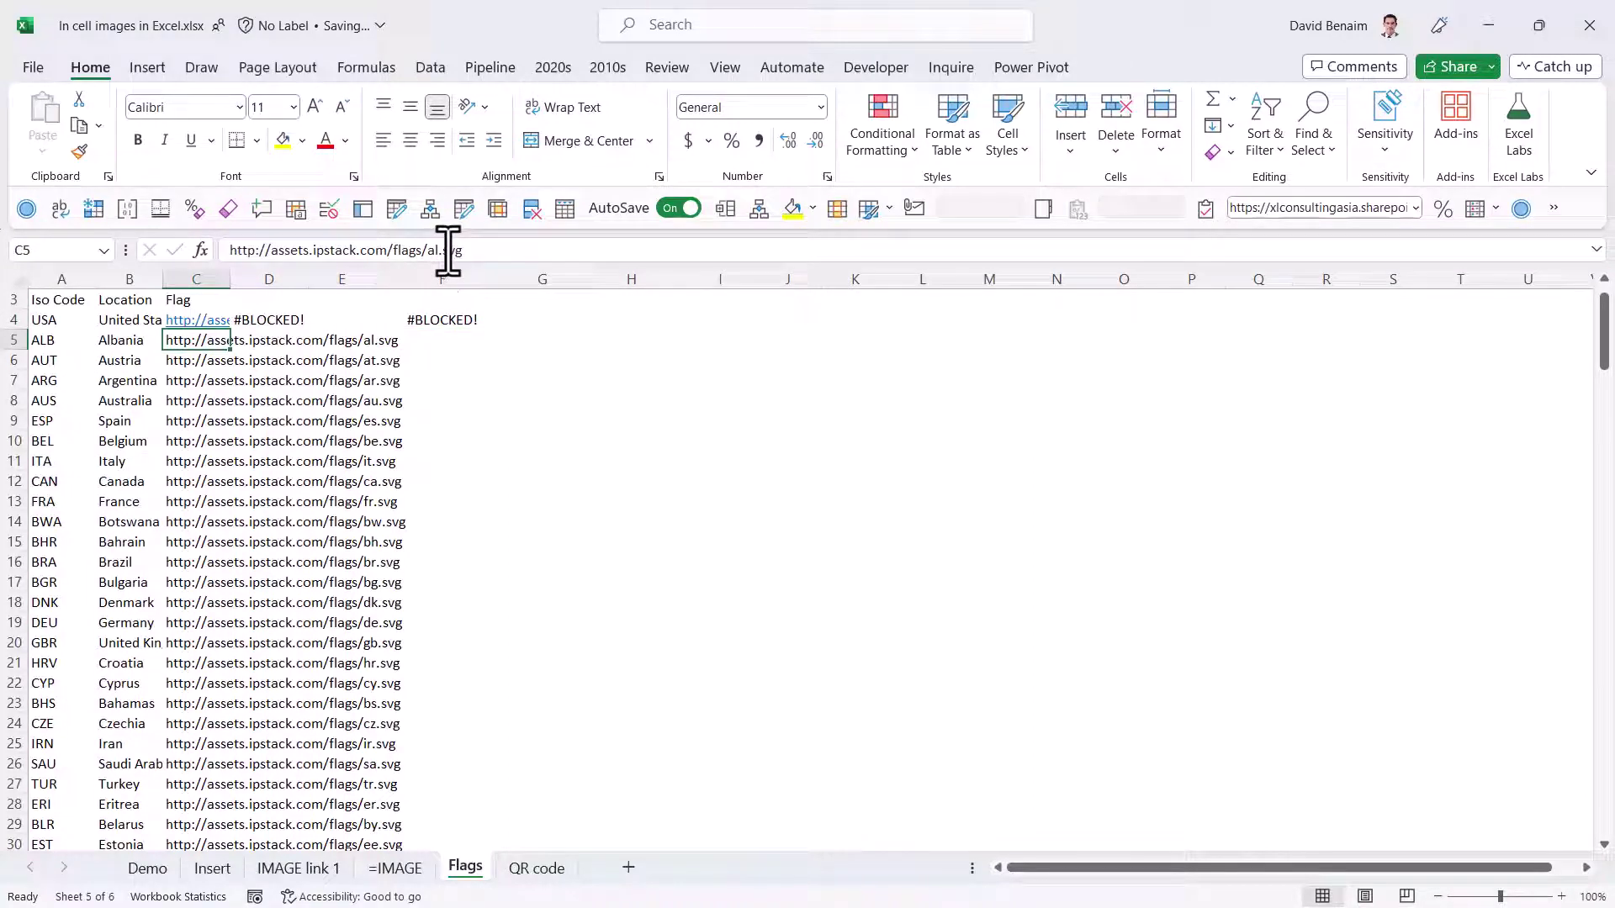
pyautogui.click(299, 868)
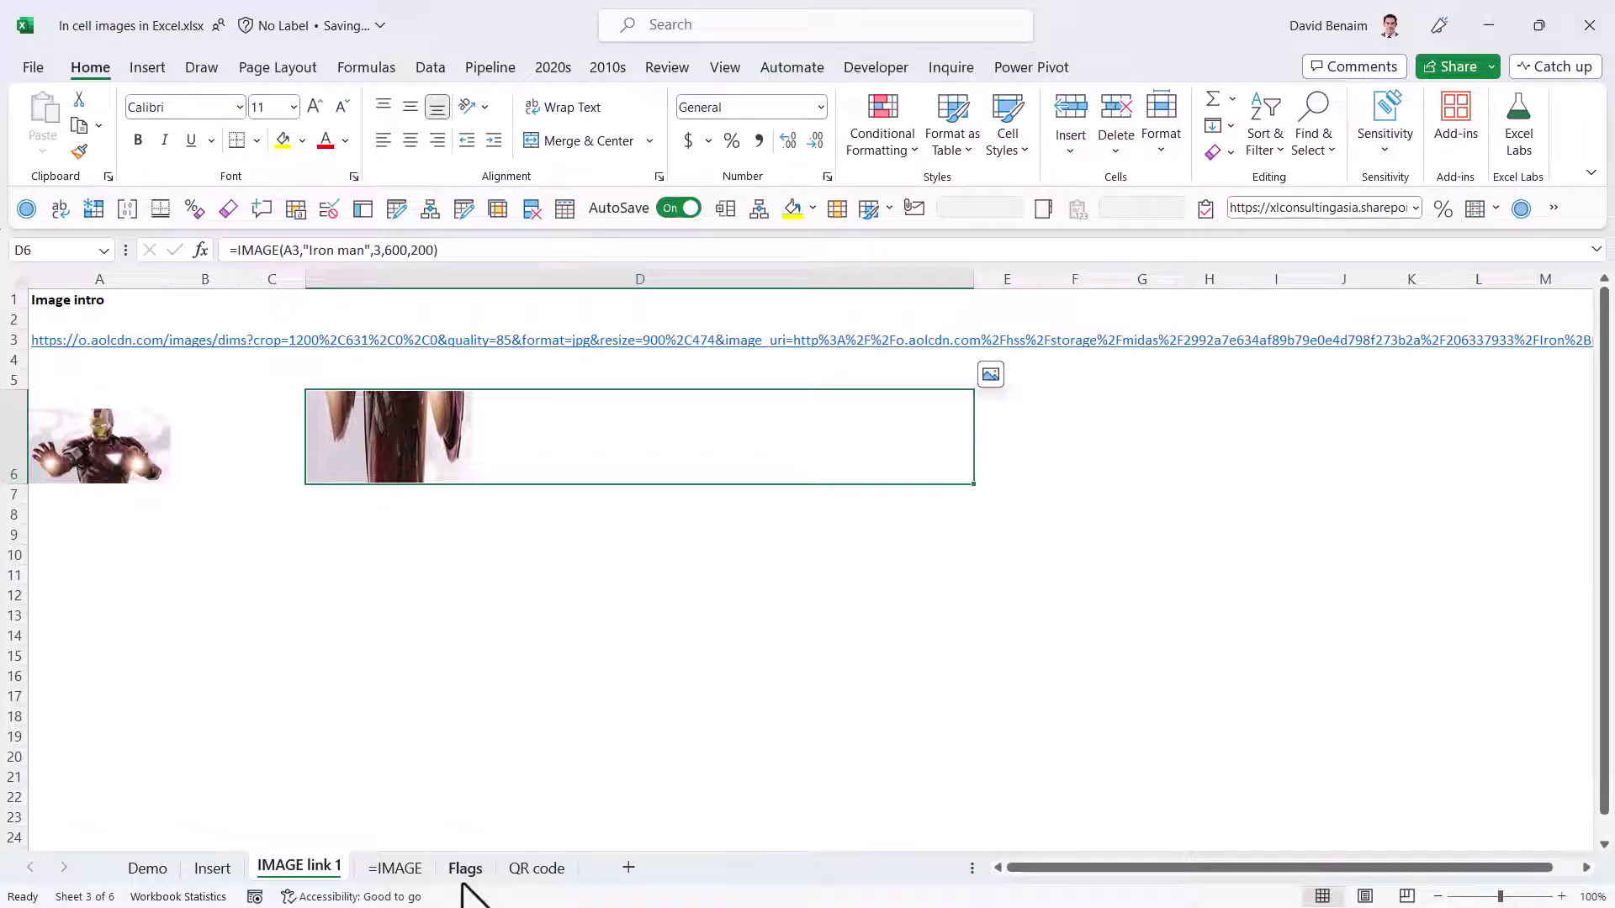
# - Inspect the QR code IMAGE formula in K4, including its Google chart web address, without changing it
pyautogui.click(530, 870)
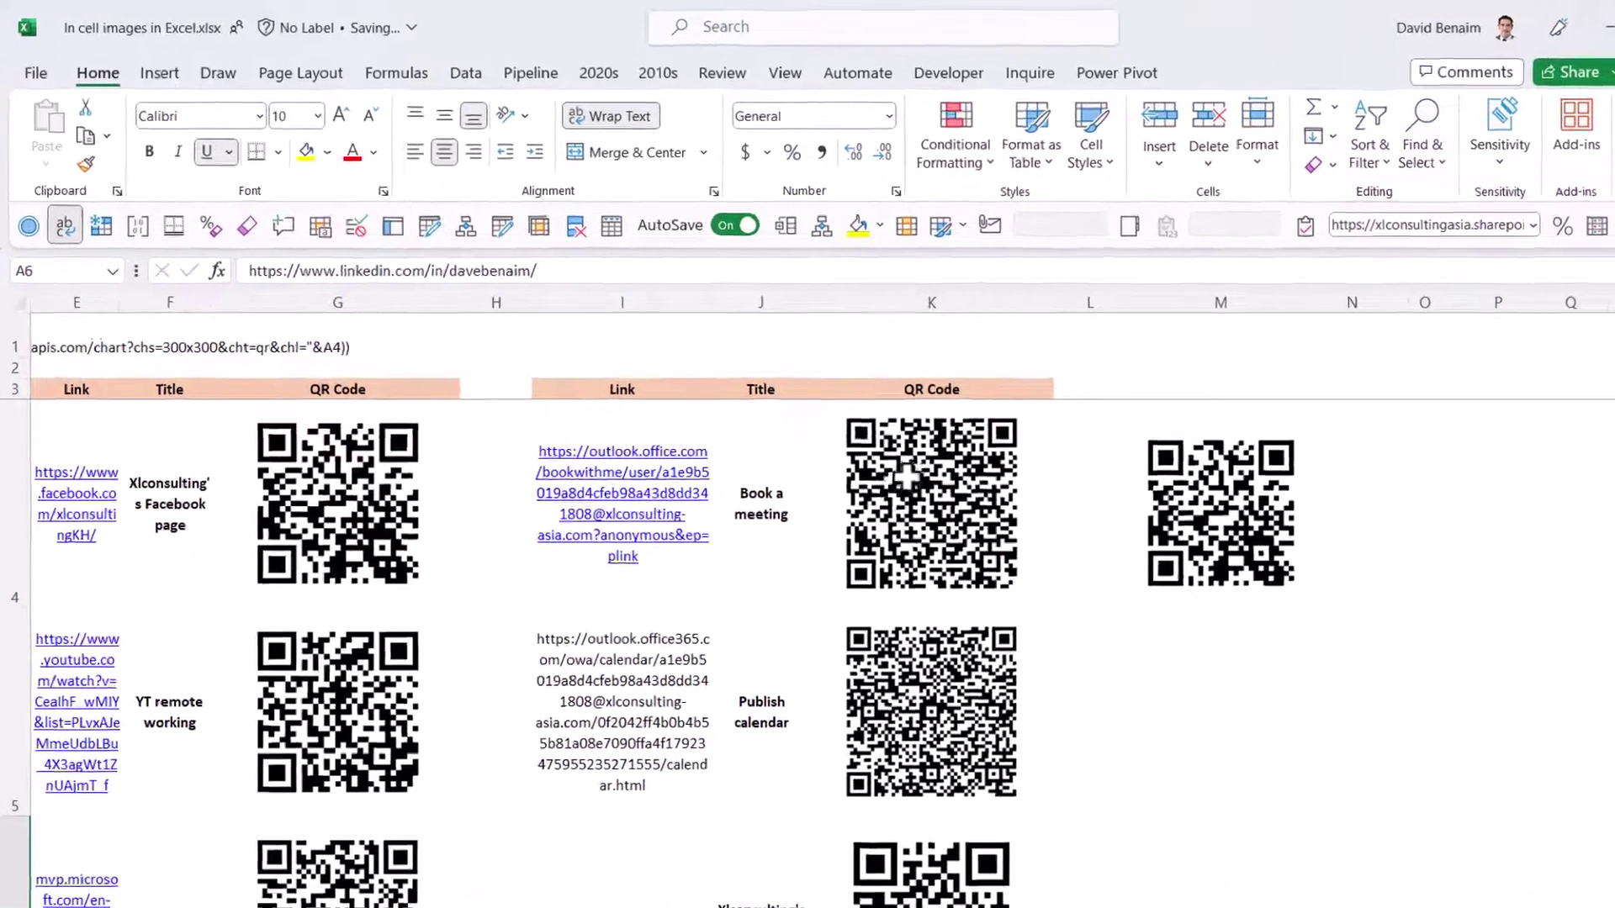
pyautogui.click(858, 471)
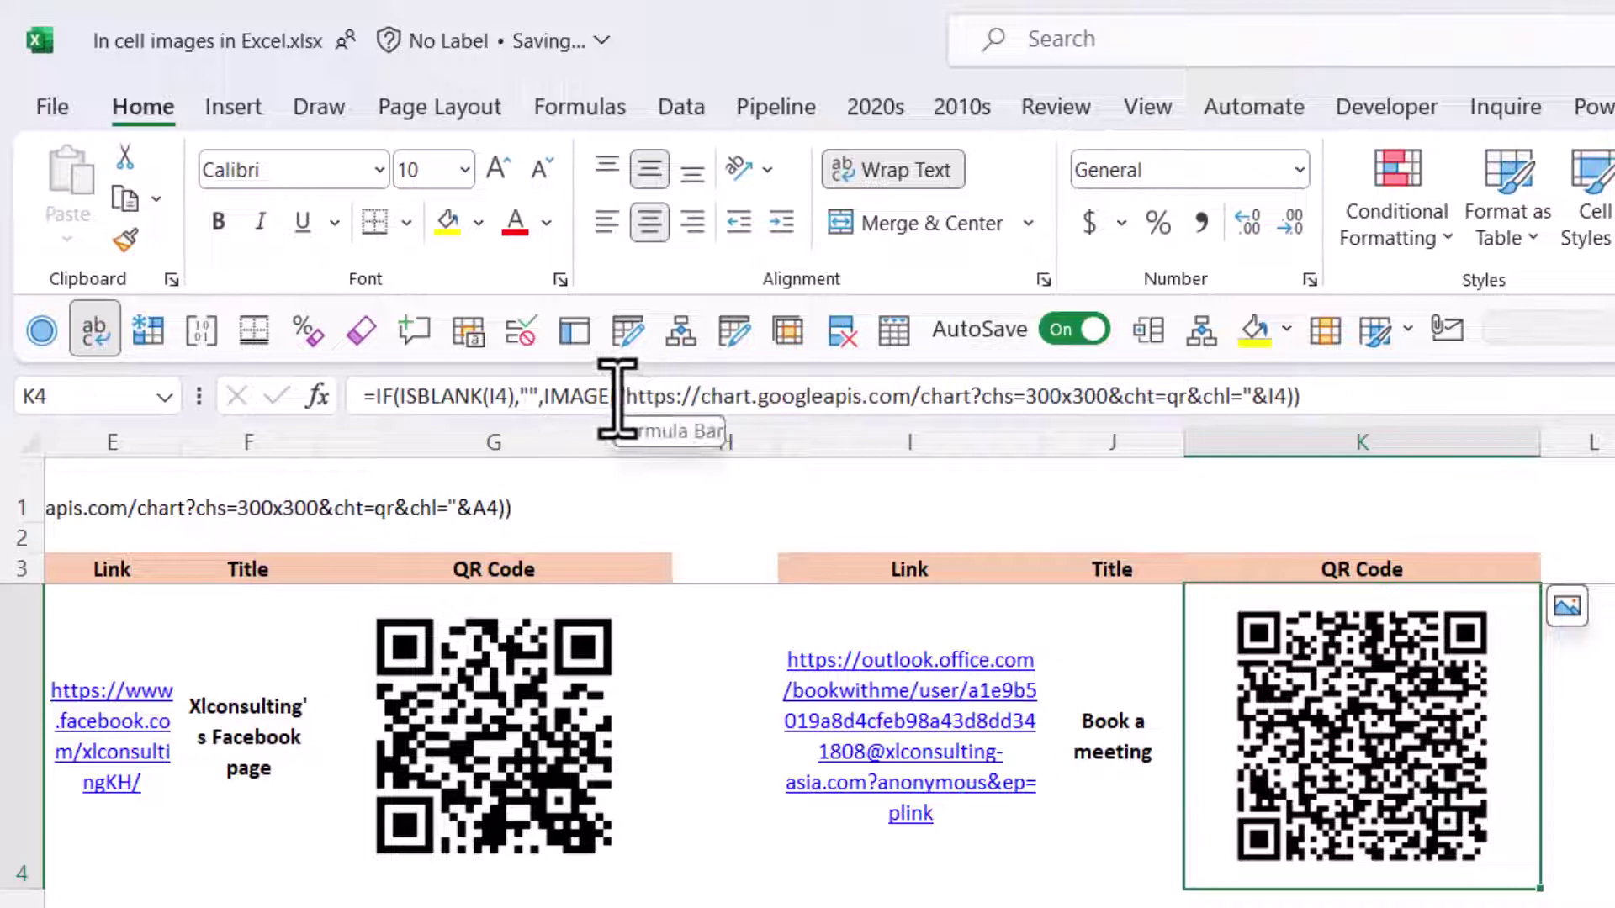
pyautogui.moveTo(626, 402); pyautogui.dragTo(1243, 406)
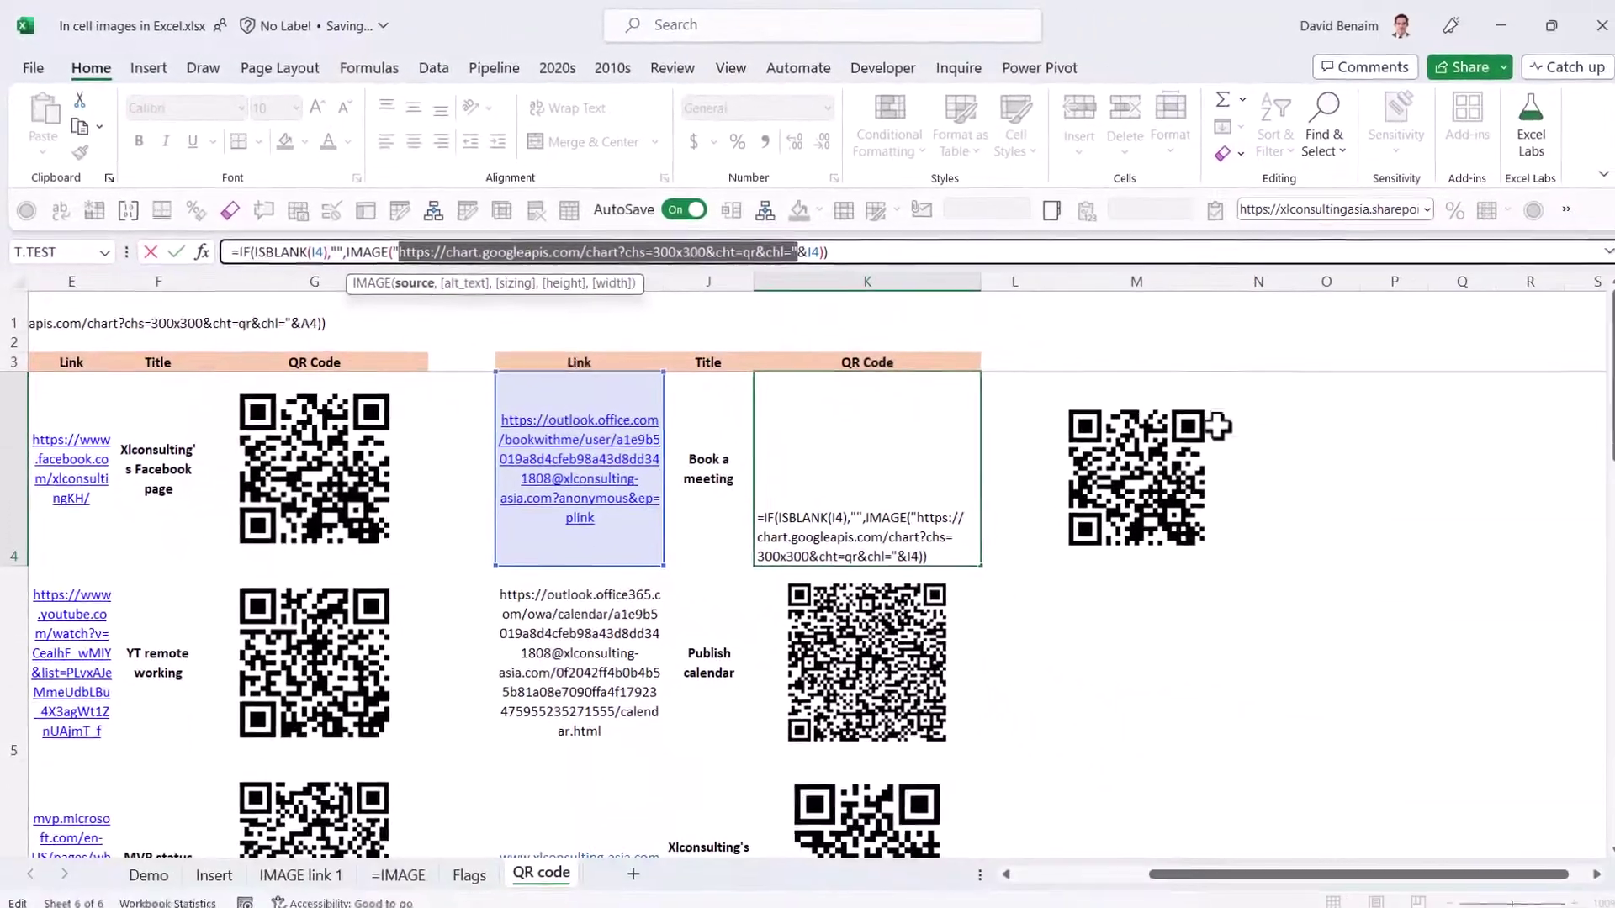
pyautogui.press('Escape')
pyautogui.click(1211, 429)
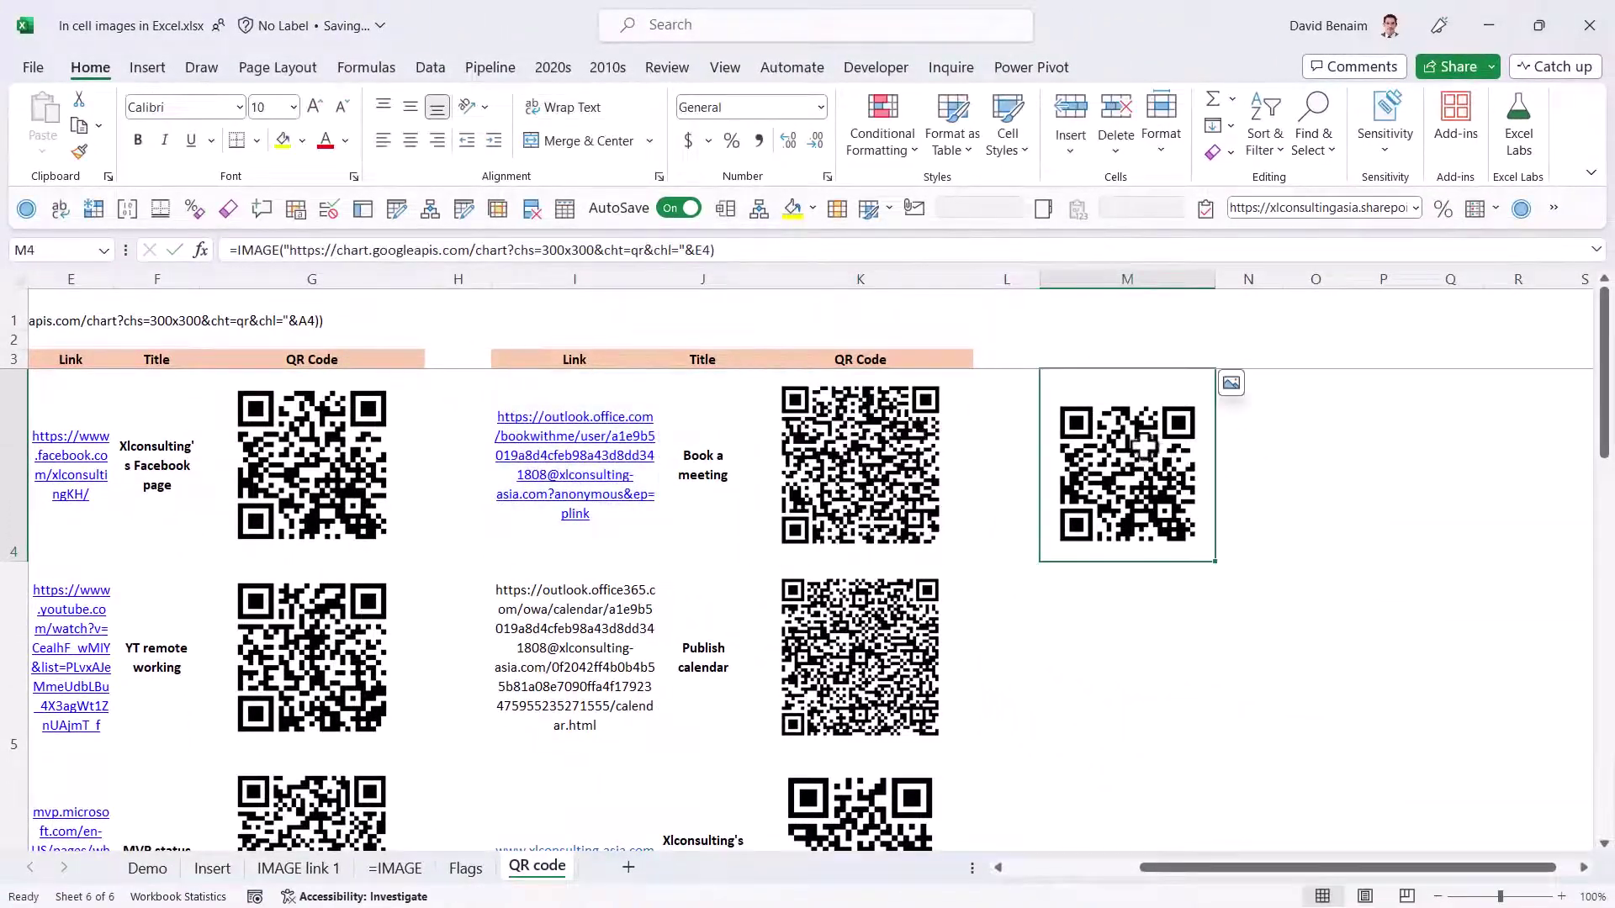
pyautogui.click(1230, 382)
pyautogui.moveTo(1317, 568)
pyautogui.mouseDown()
pyautogui.moveTo(1340, 613)
pyautogui.moveTo(1304, 593)
pyautogui.mouseUp()
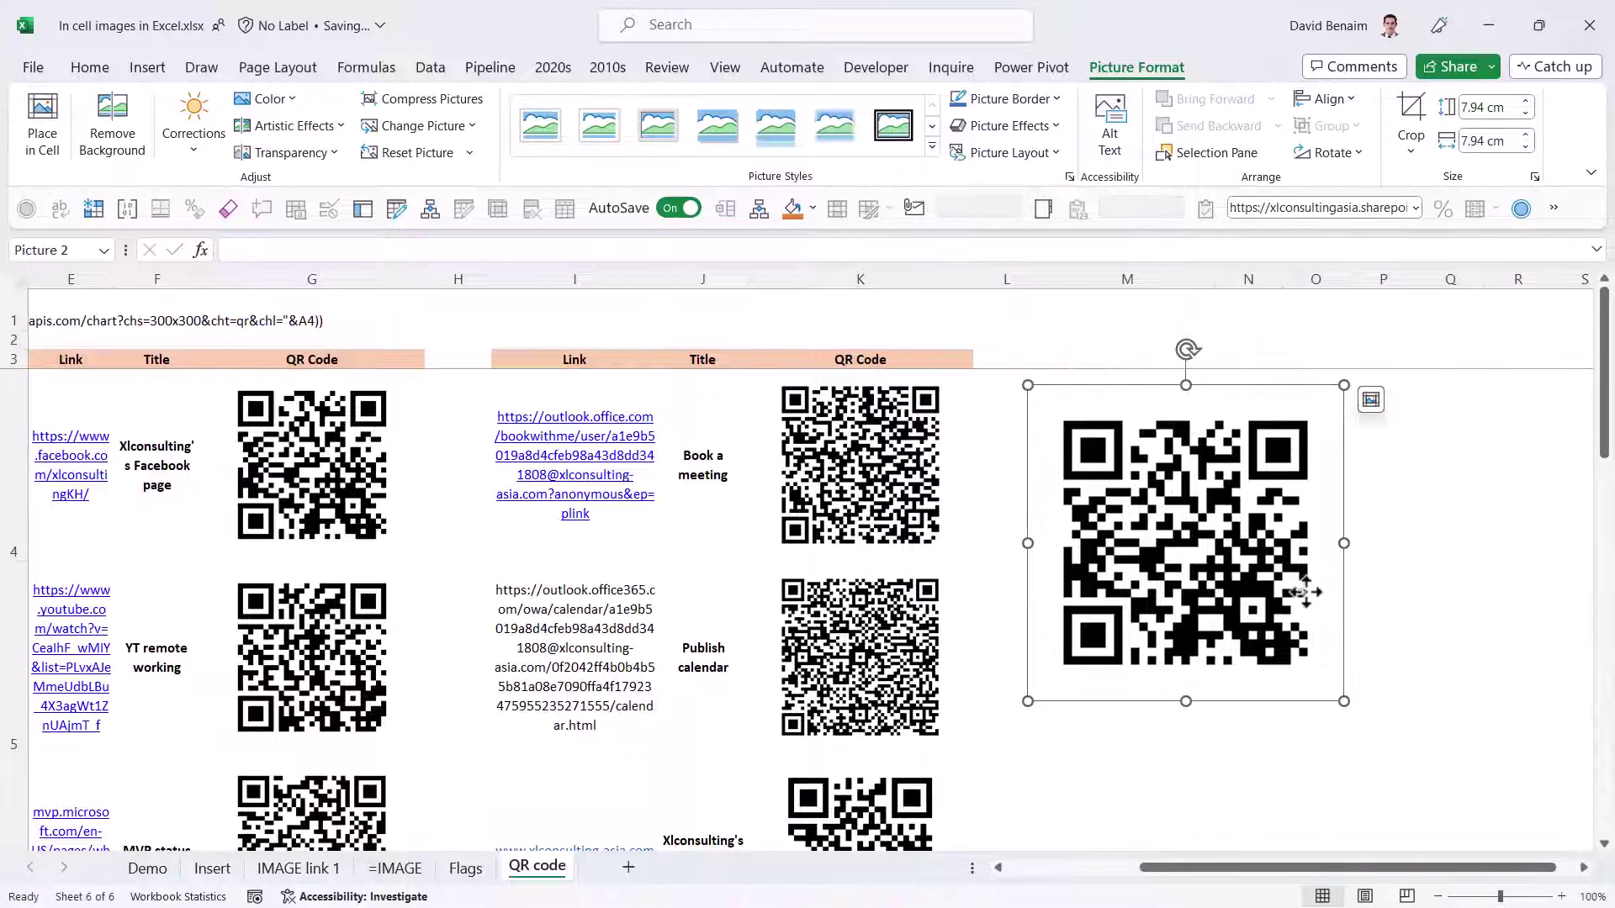
pyautogui.moveTo(1345, 702); pyautogui.dragTo(1436, 745)
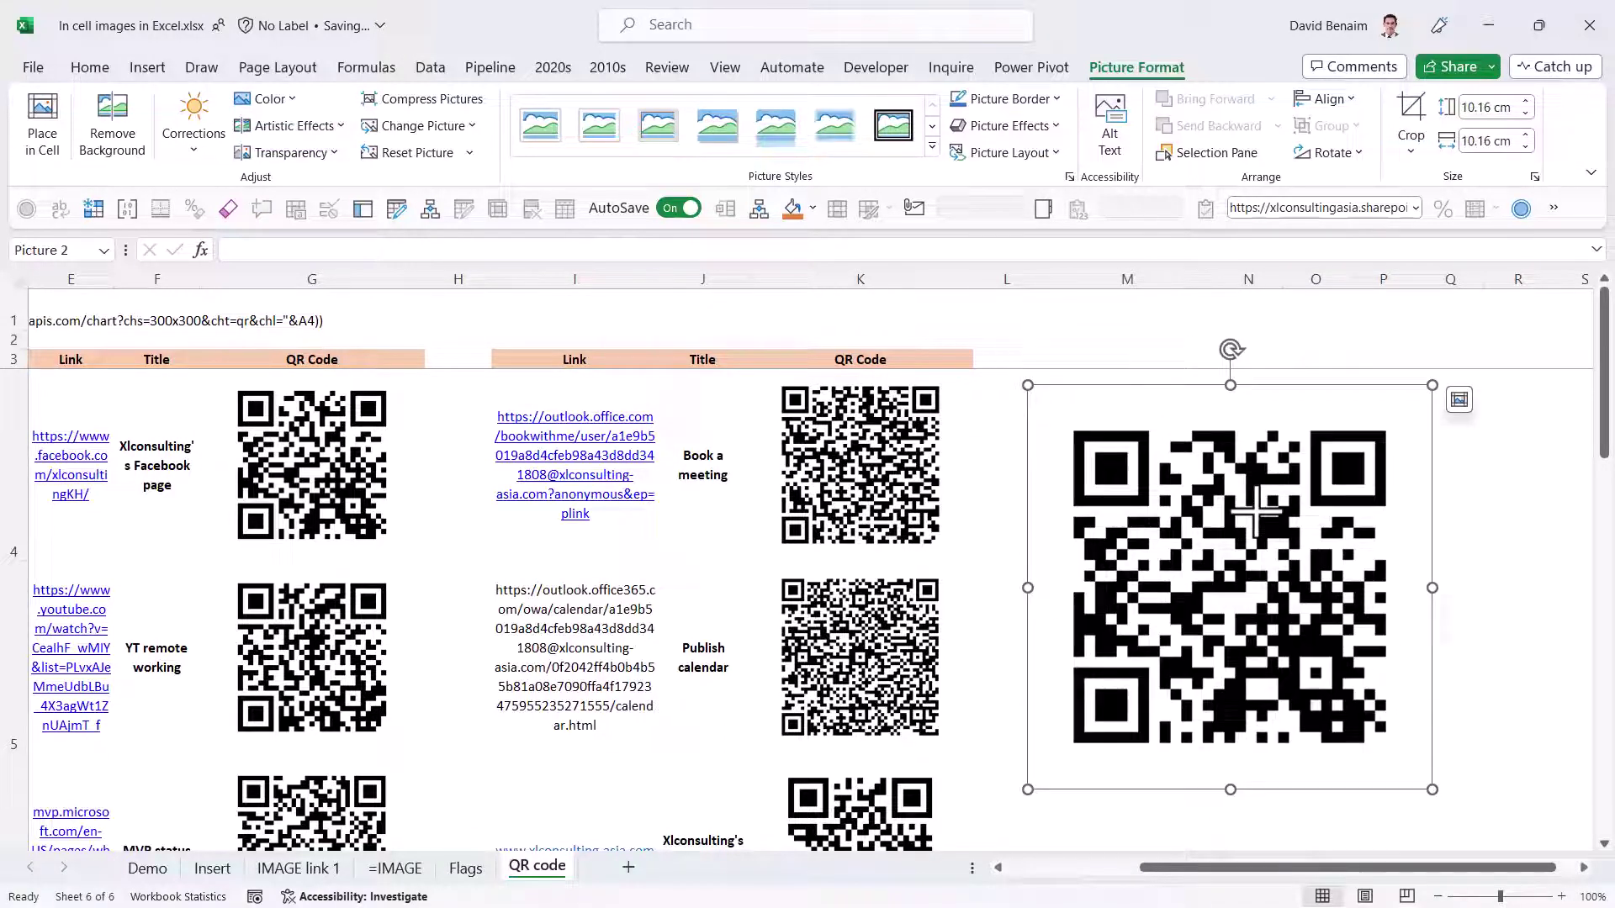
pyautogui.rightClick(1227, 480)
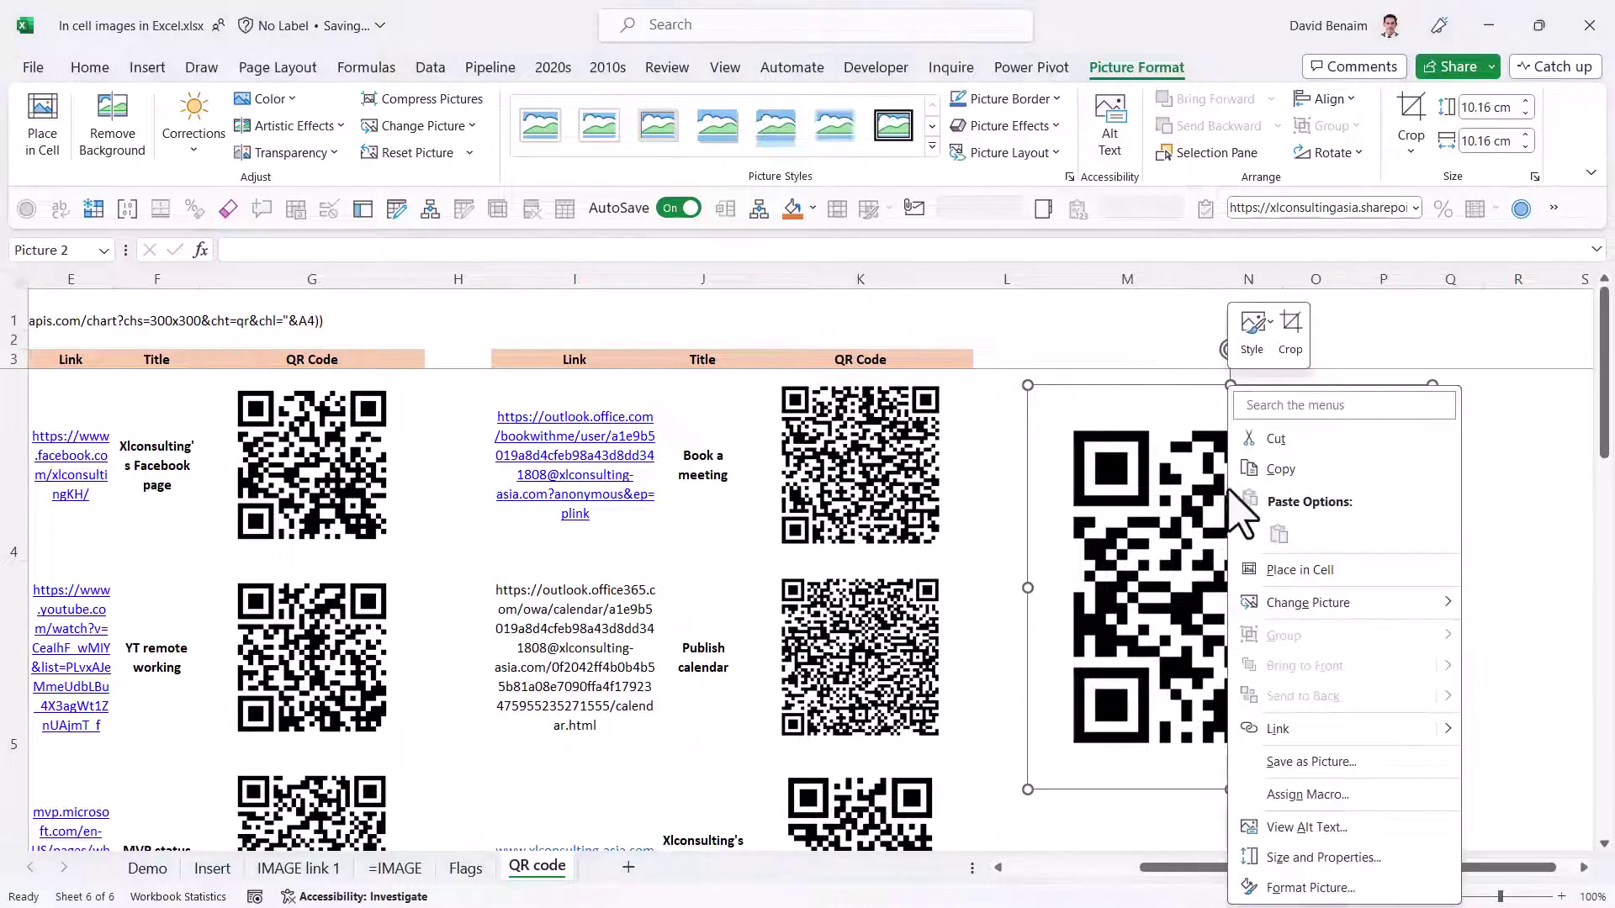
pyautogui.click(1313, 568)
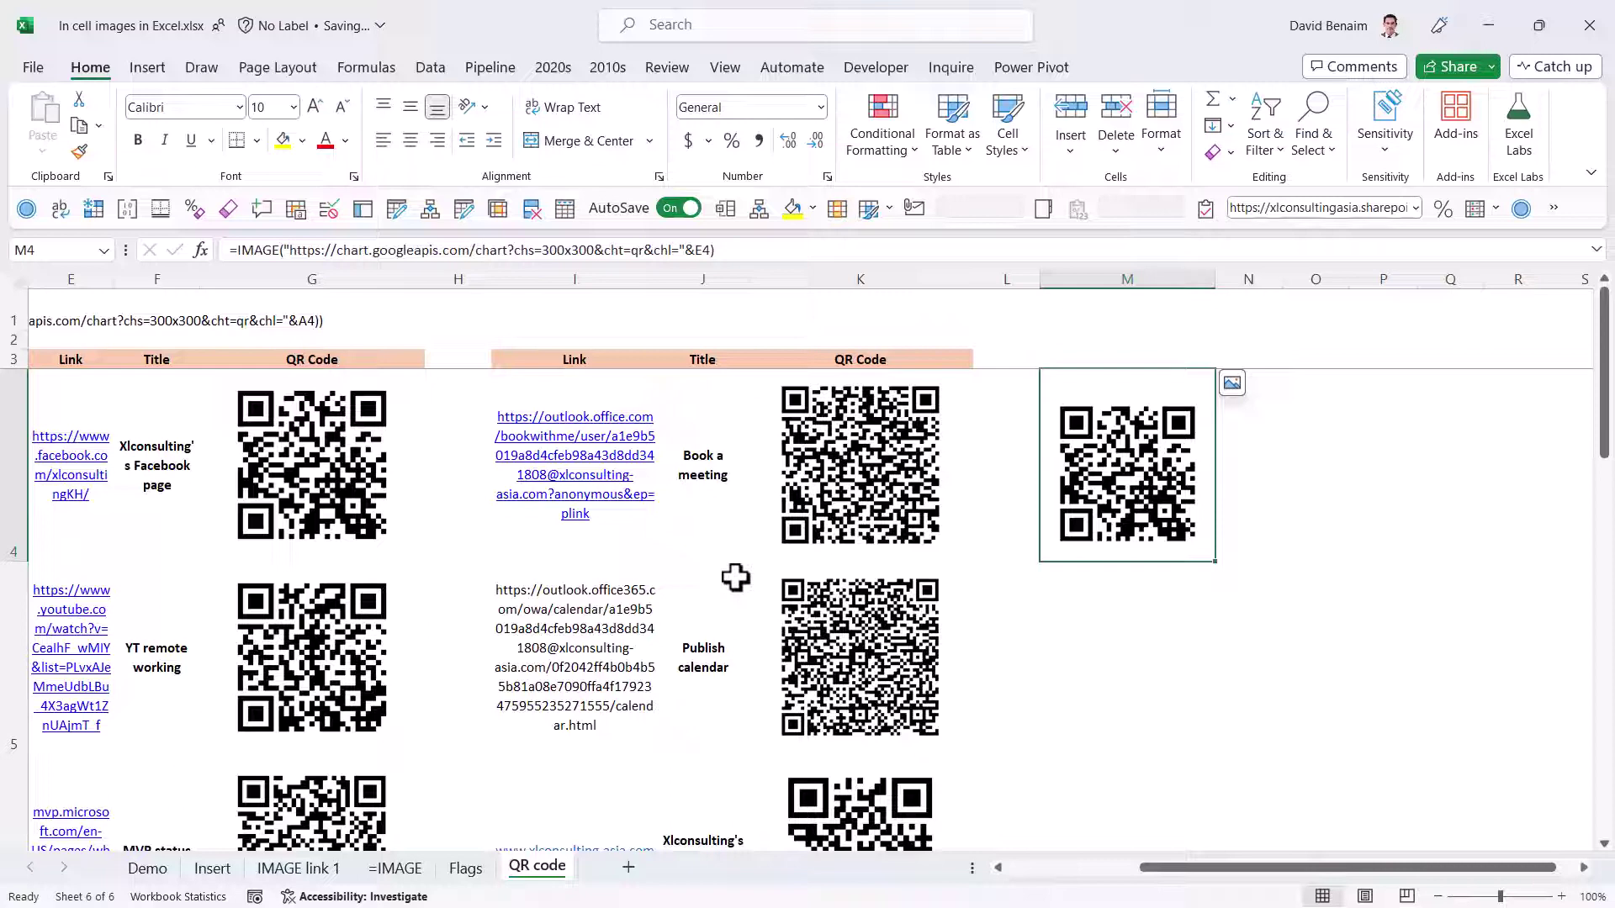
pyautogui.click(32, 67)
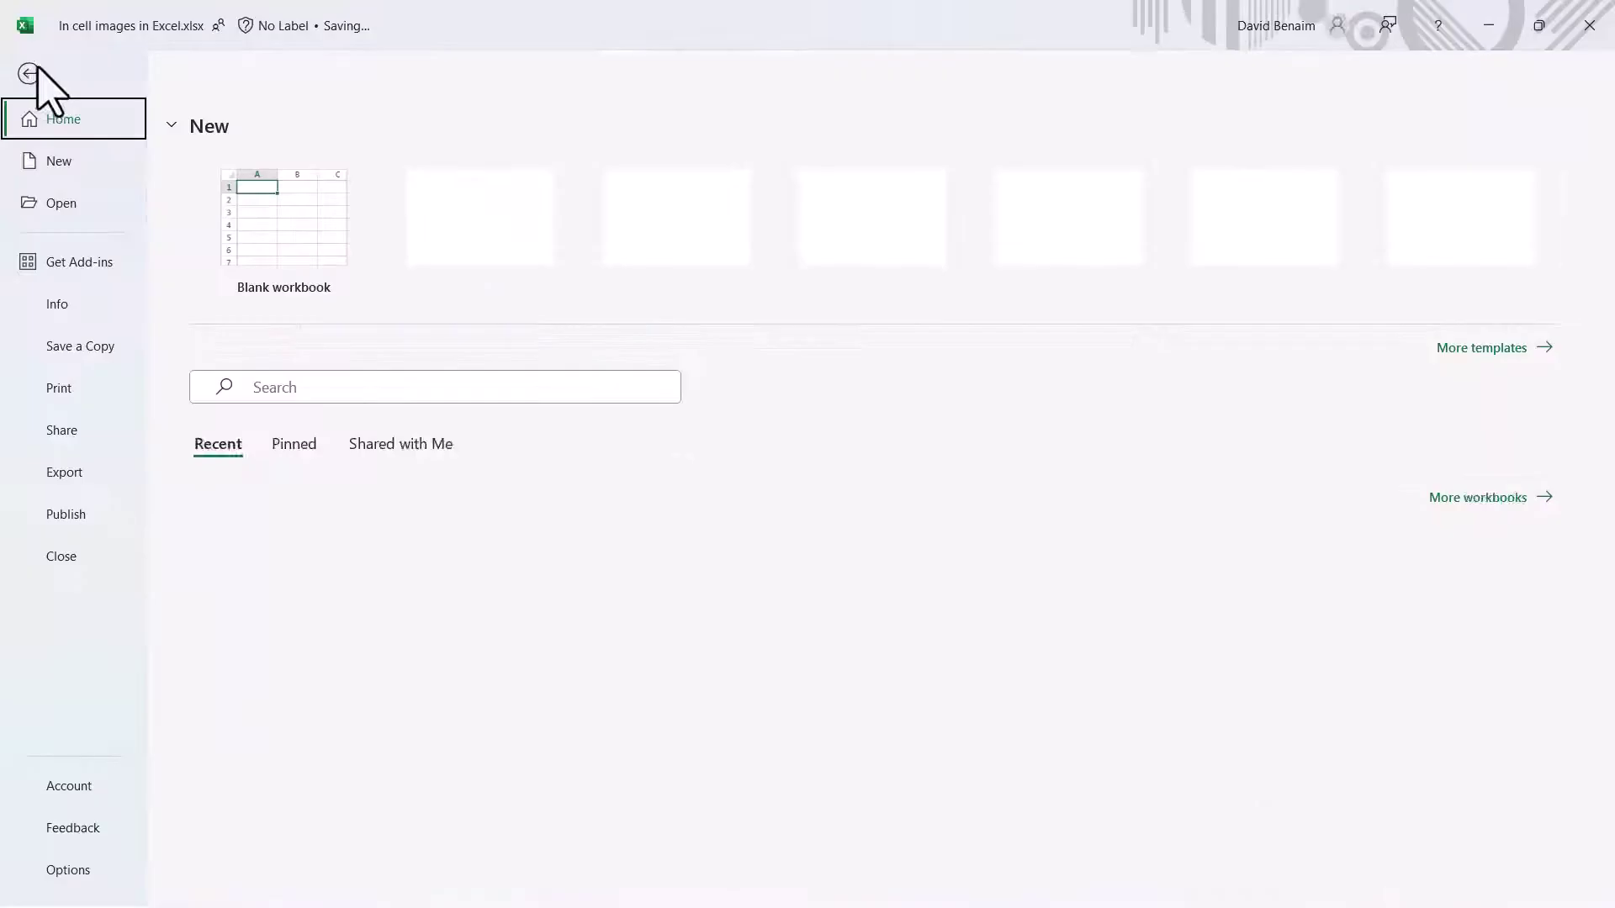
pyautogui.click(85, 783)
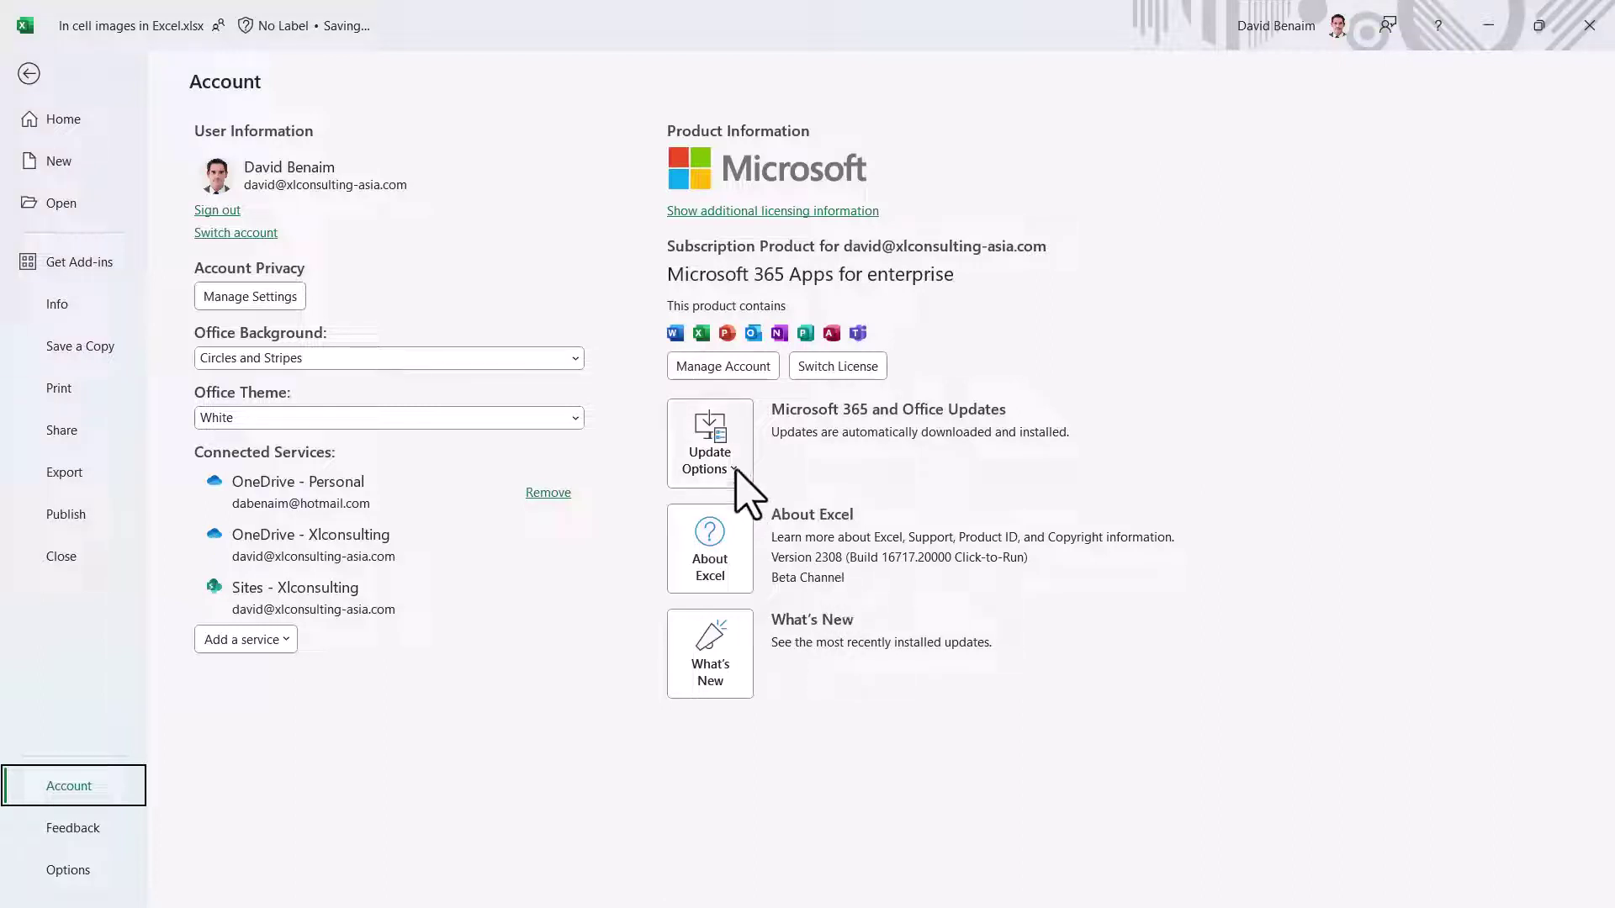
pyautogui.click(740, 491)
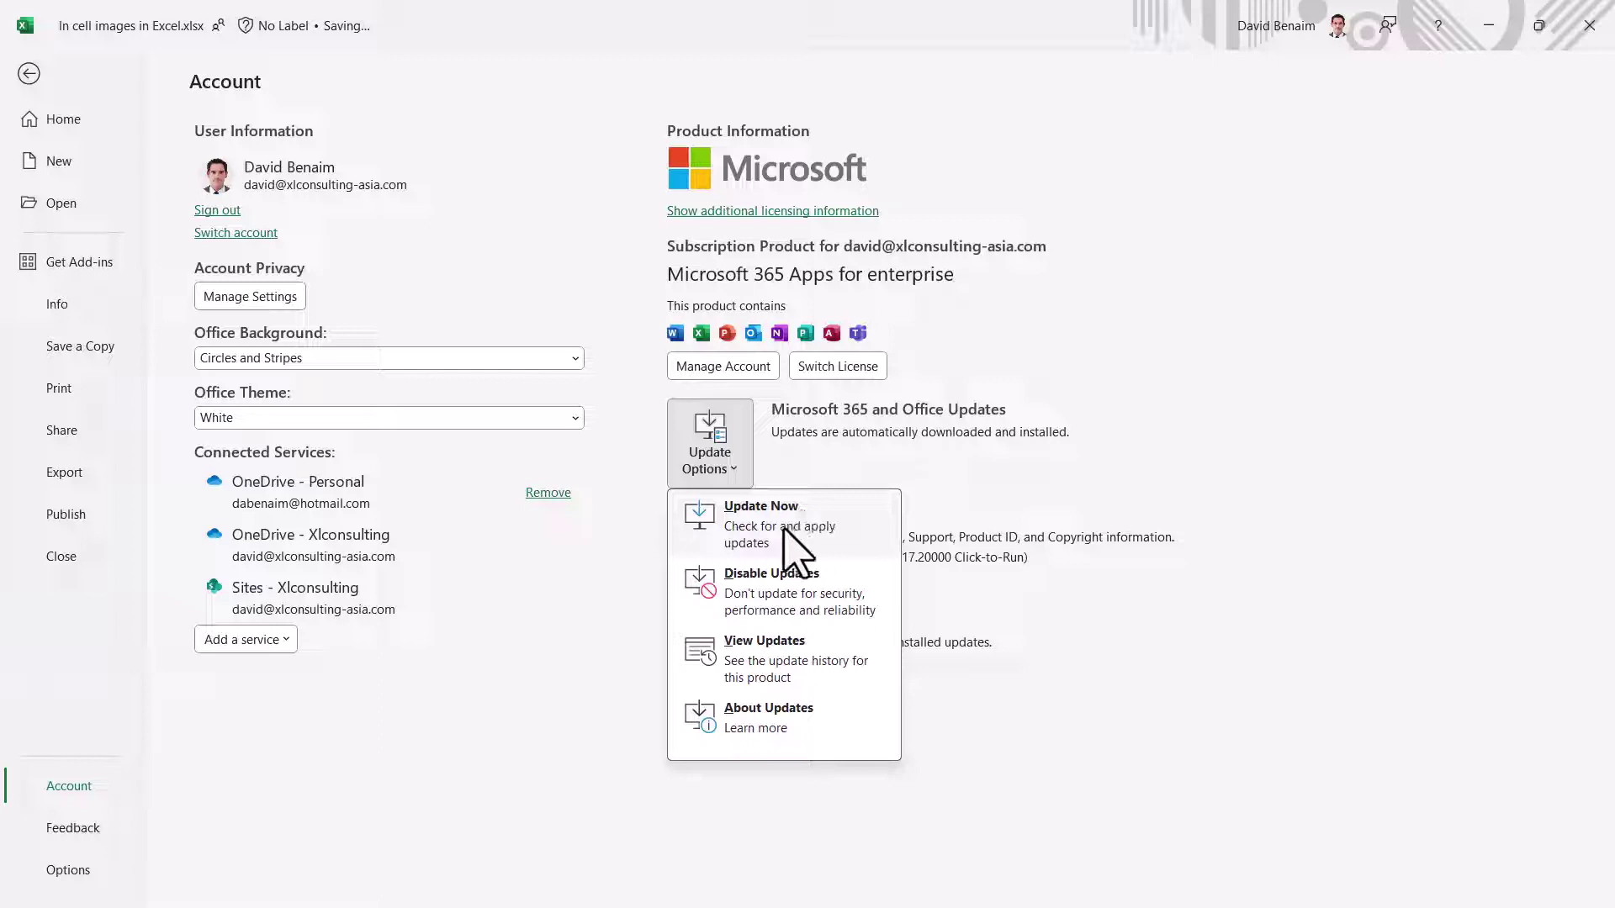
pyautogui.click(824, 535)
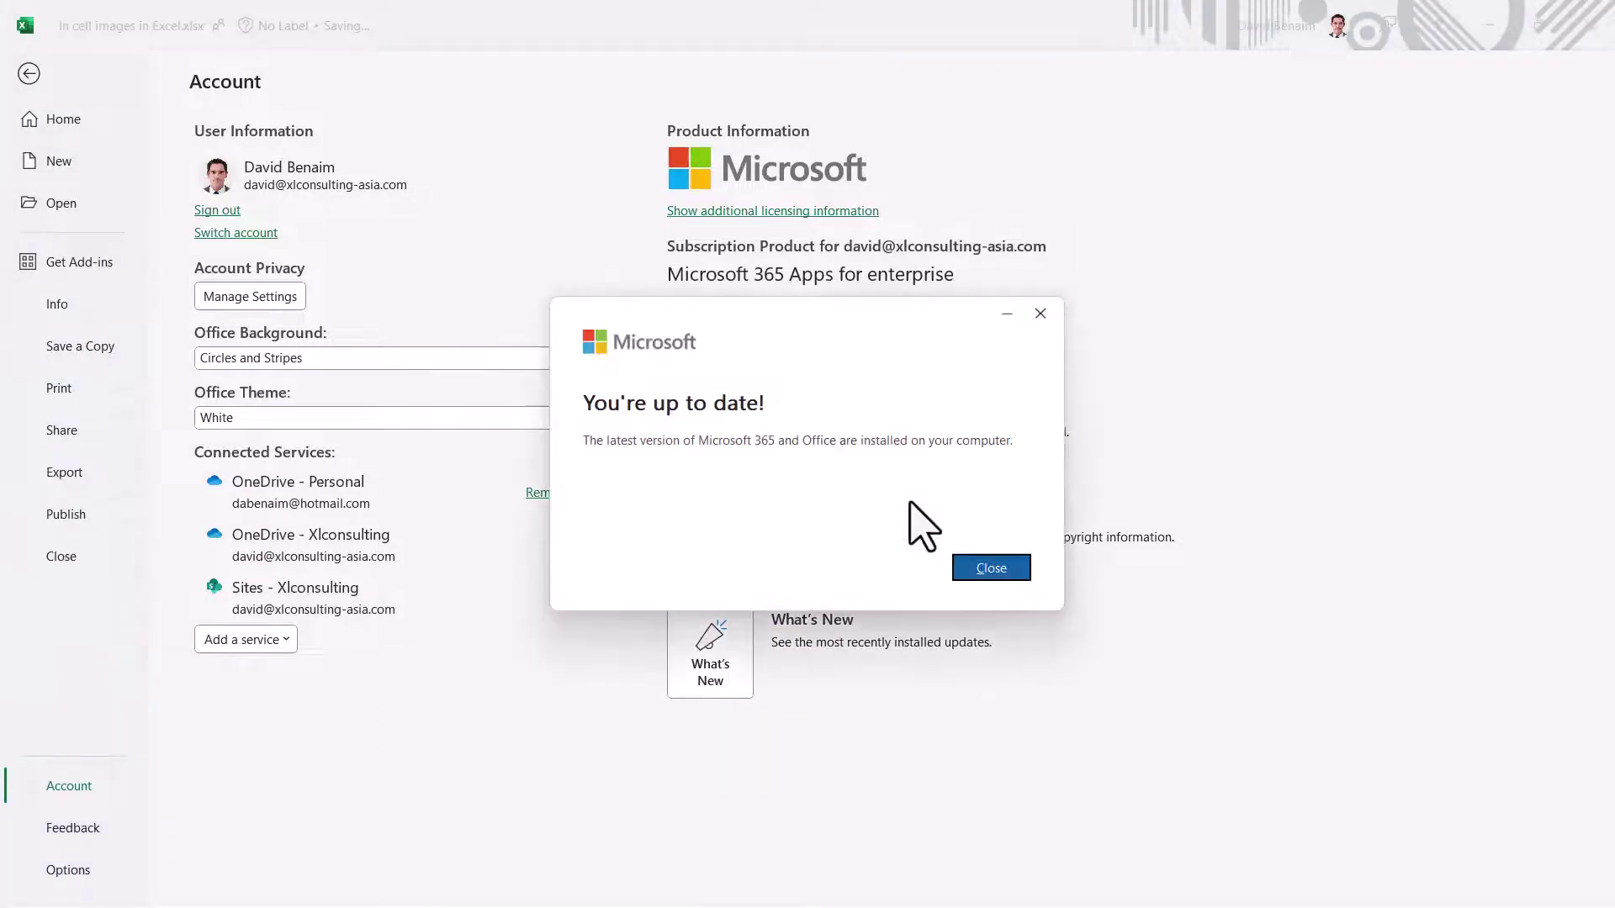
pyautogui.click(1047, 316)
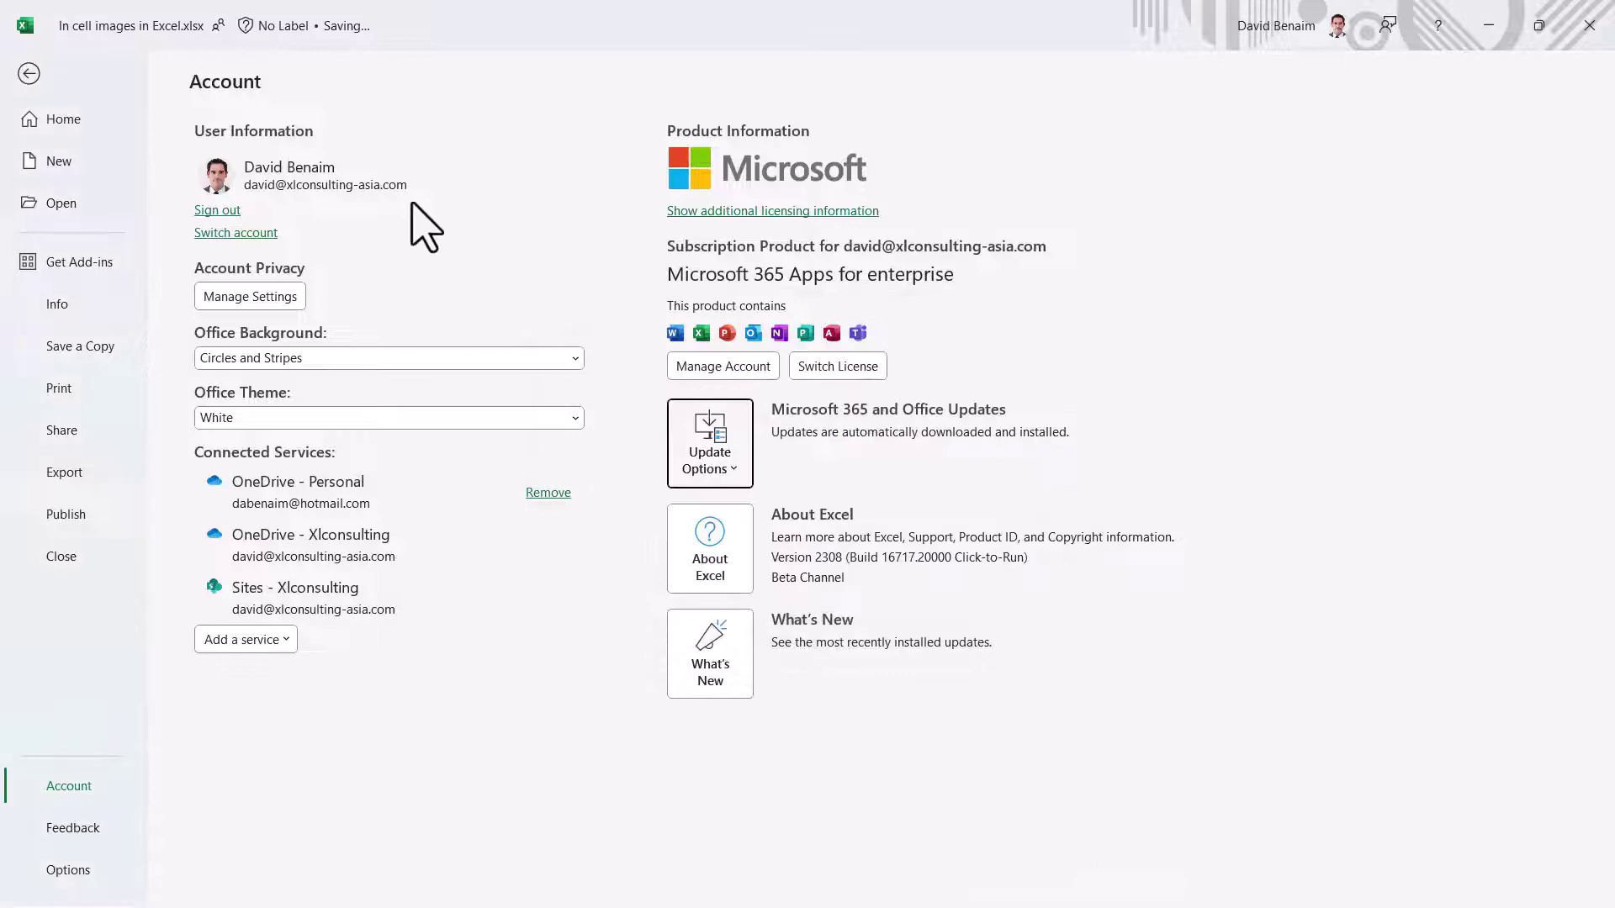
pyautogui.click(34, 81)
pyautogui.click(1350, 445)
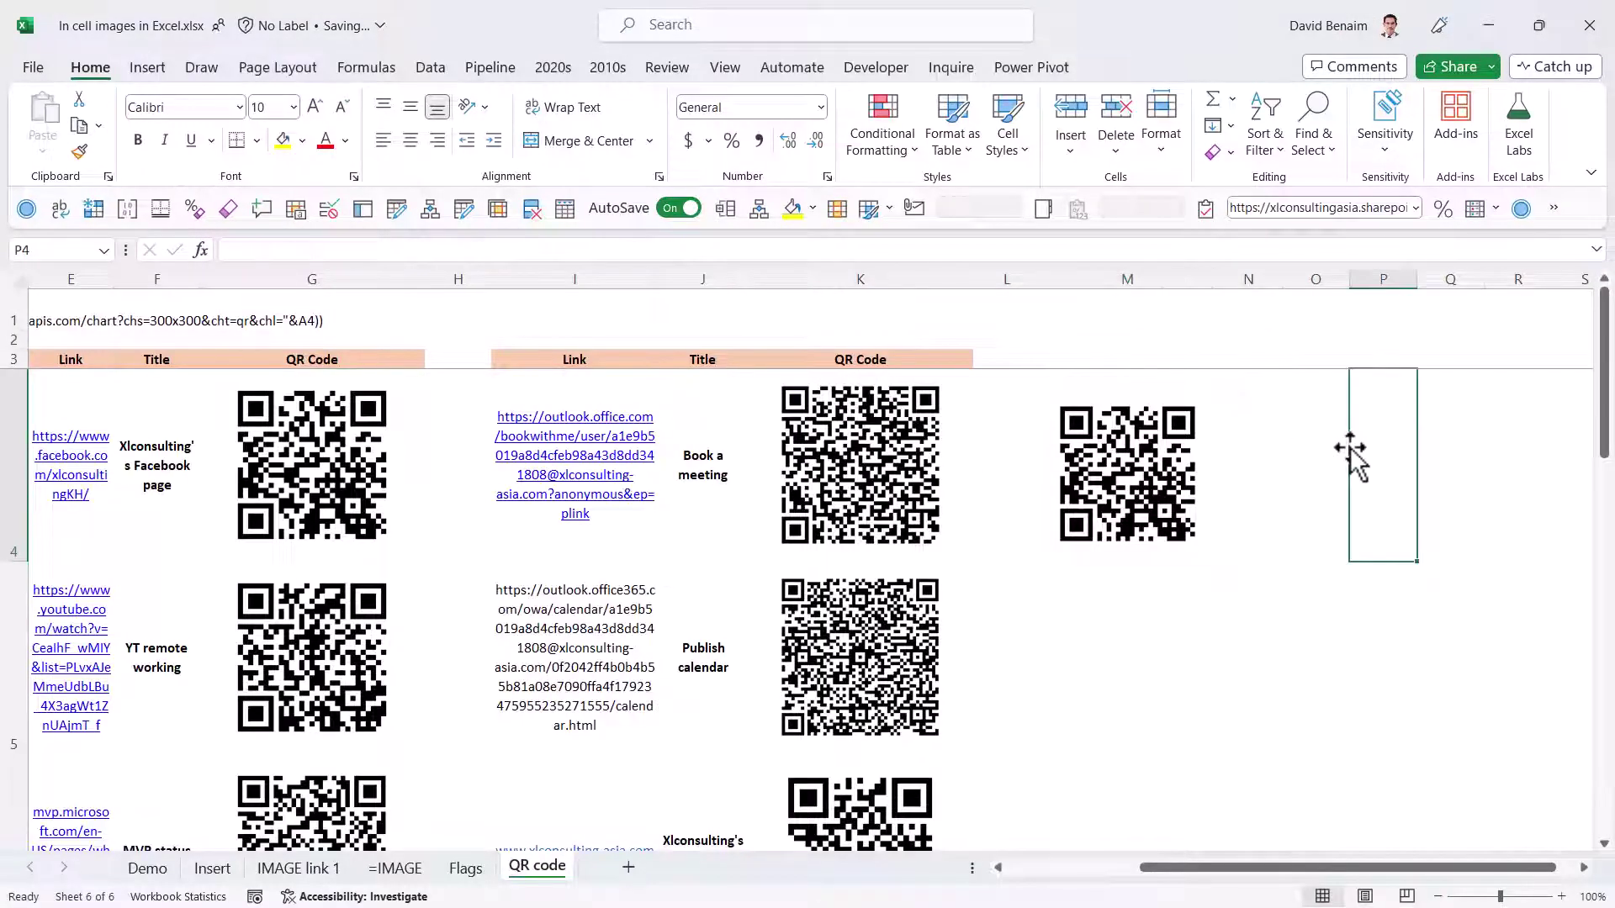